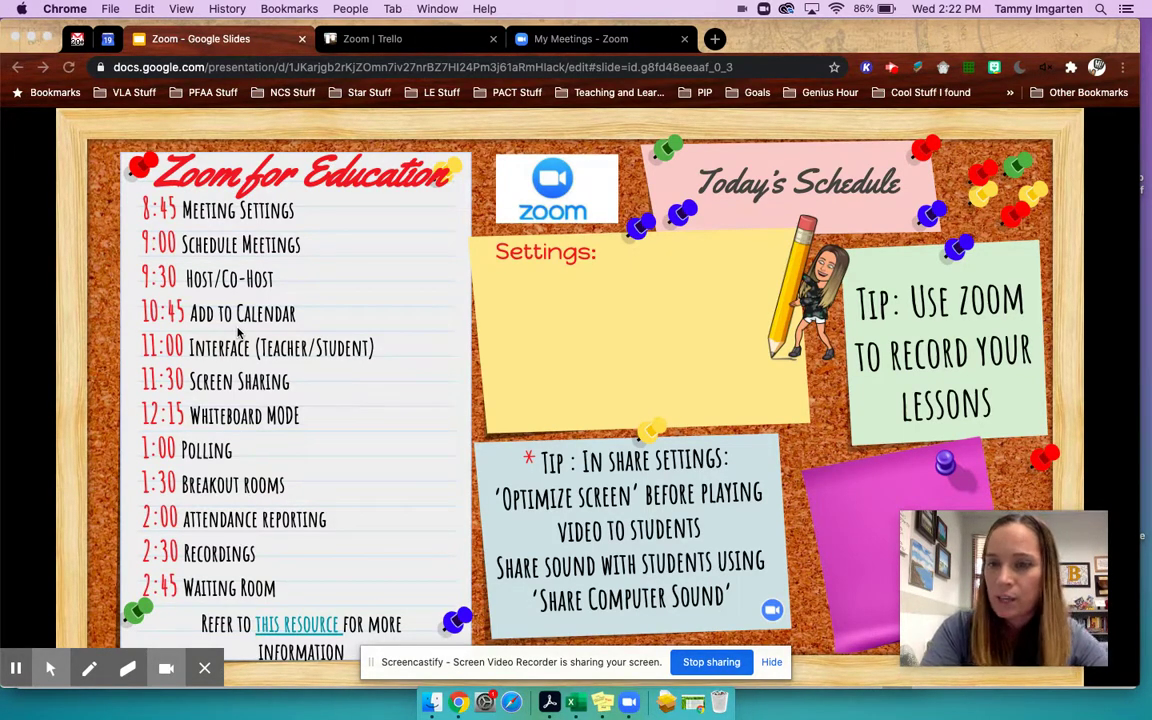
- Switch from the Google Slides schedule presentation to the Zoom My Meetings page
{"action": "left_click", "coordinate": [548, 42]}
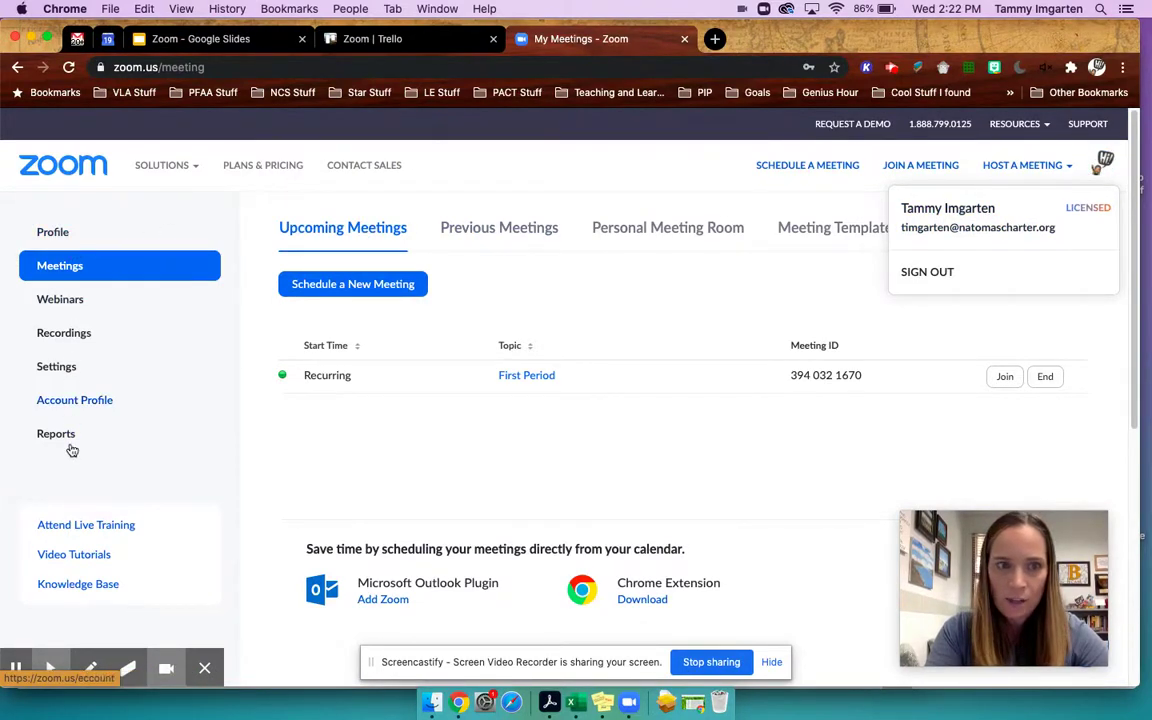
- Open the portal's Settings and scroll to Security, where Waiting Room is enabled
{"action": "left_click", "coordinate": [57, 372]}
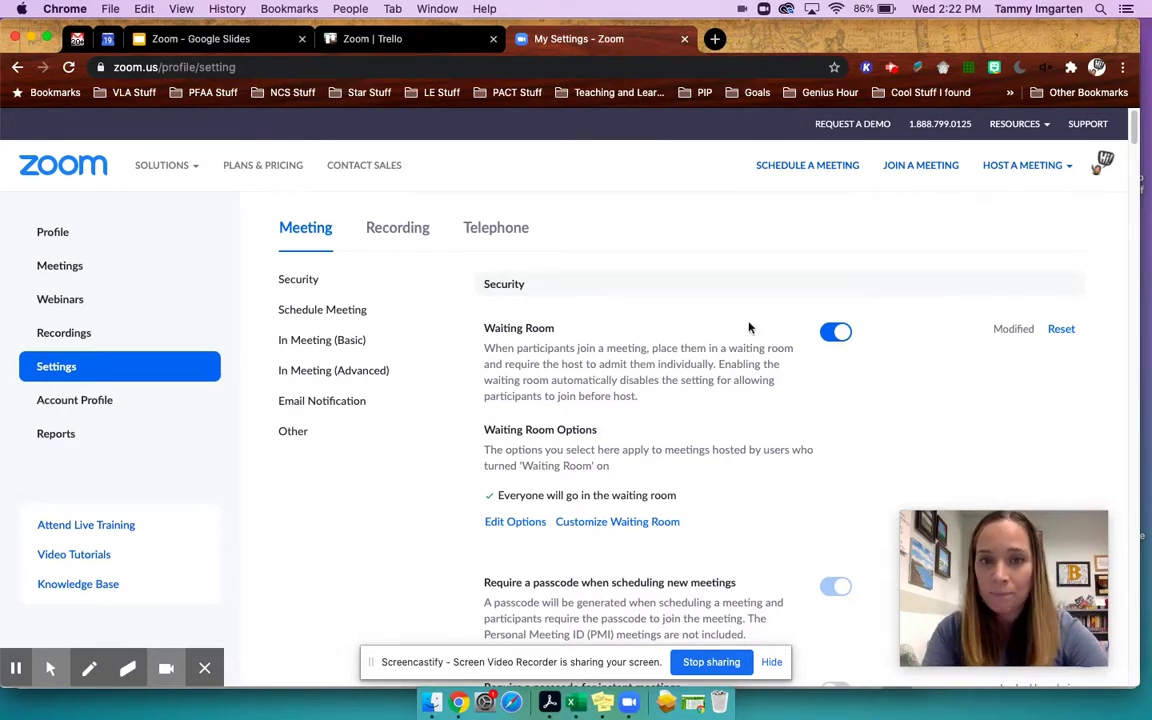
{"action": "scroll", "coordinate": [669, 337], "scroll_direction": "down", "scroll_amount": 1}
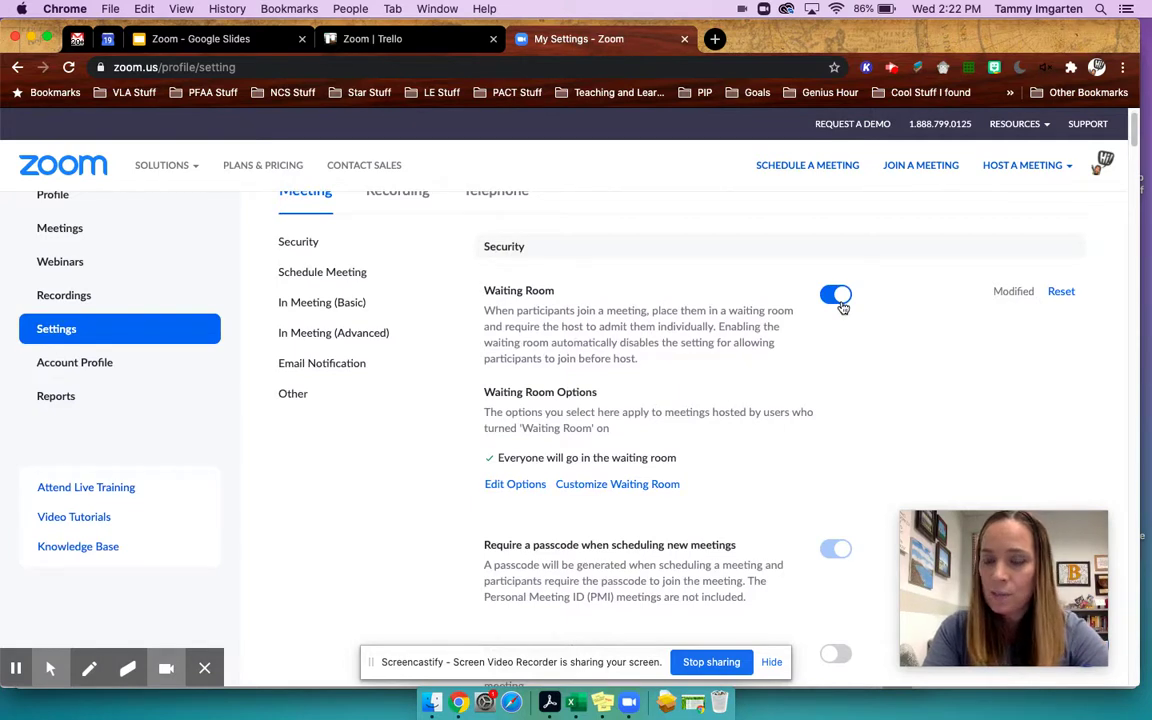
{"action": "scroll", "coordinate": [797, 340], "scroll_direction": "down", "scroll_amount": 1}
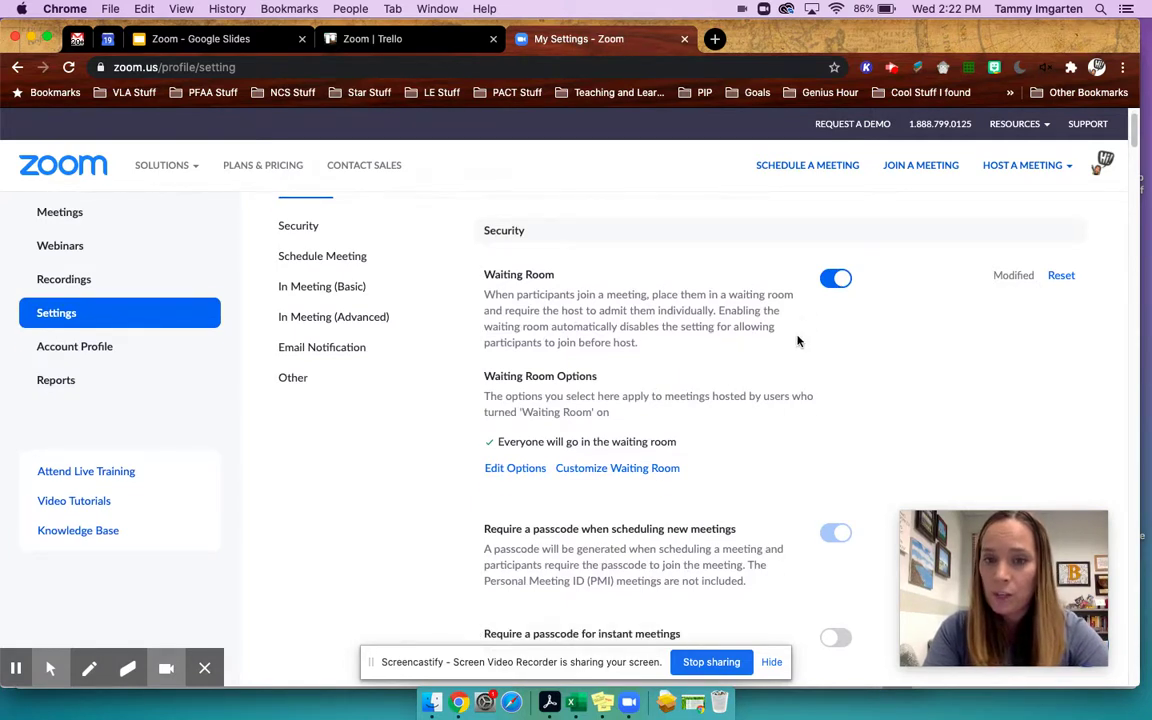
{"action": "scroll", "coordinate": [797, 340], "scroll_direction": "down", "scroll_amount": 1}
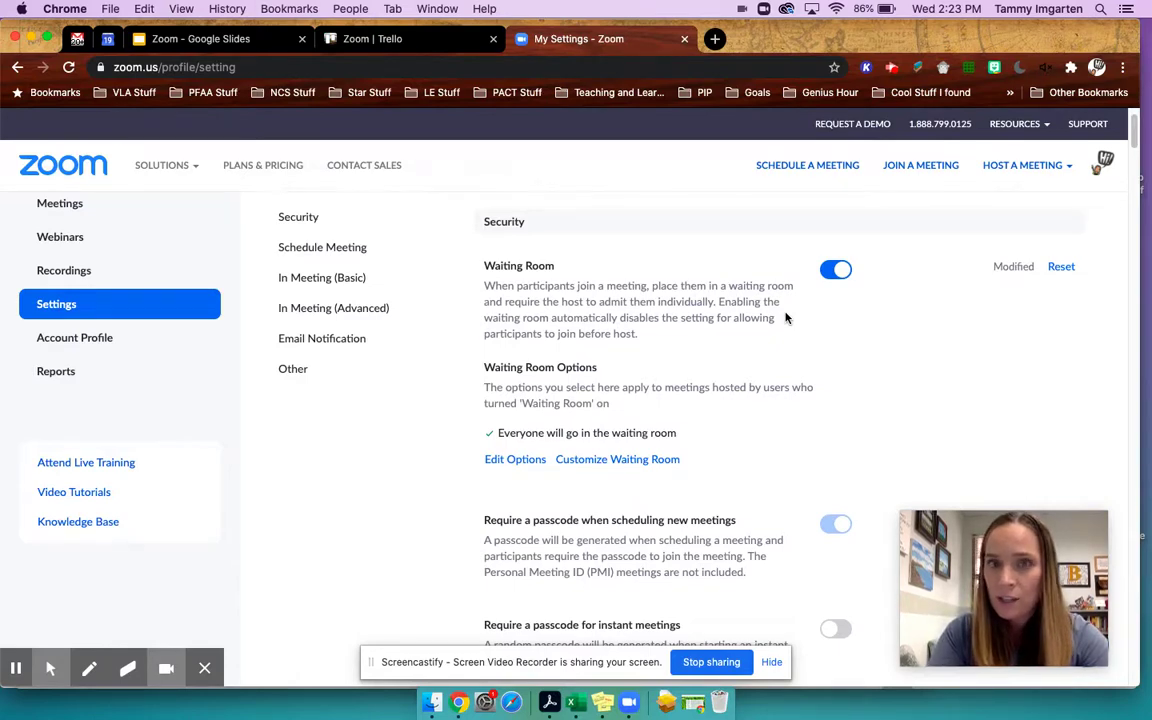
{"action": "left_click", "coordinate": [628, 703]}
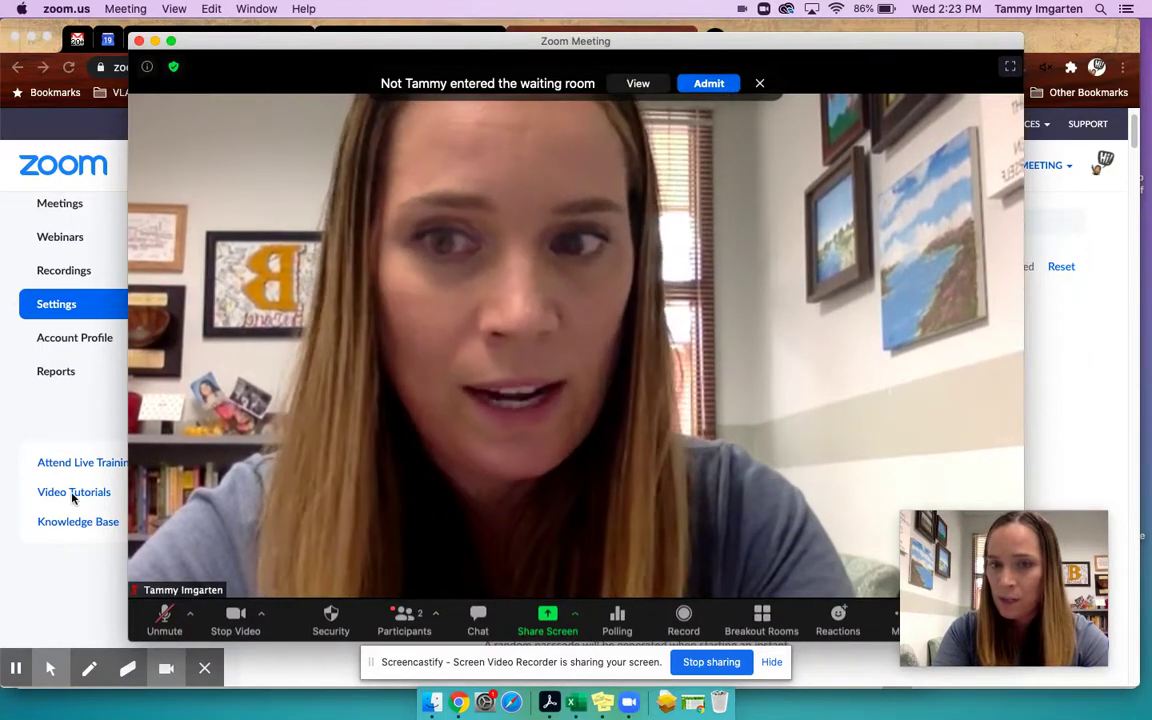
{"action": "left_click", "coordinate": [69, 571]}
{"action": "scroll", "coordinate": [621, 313], "scroll_direction": "down", "scroll_amount": 3}
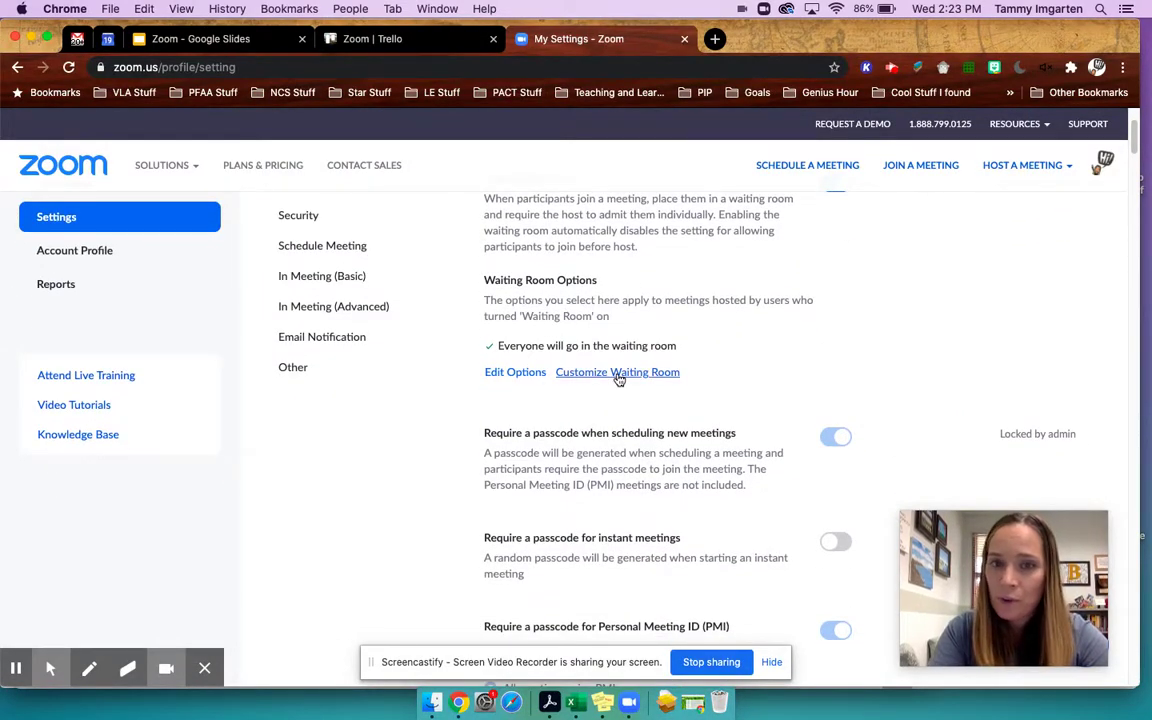
{"action": "left_click", "coordinate": [617, 374]}
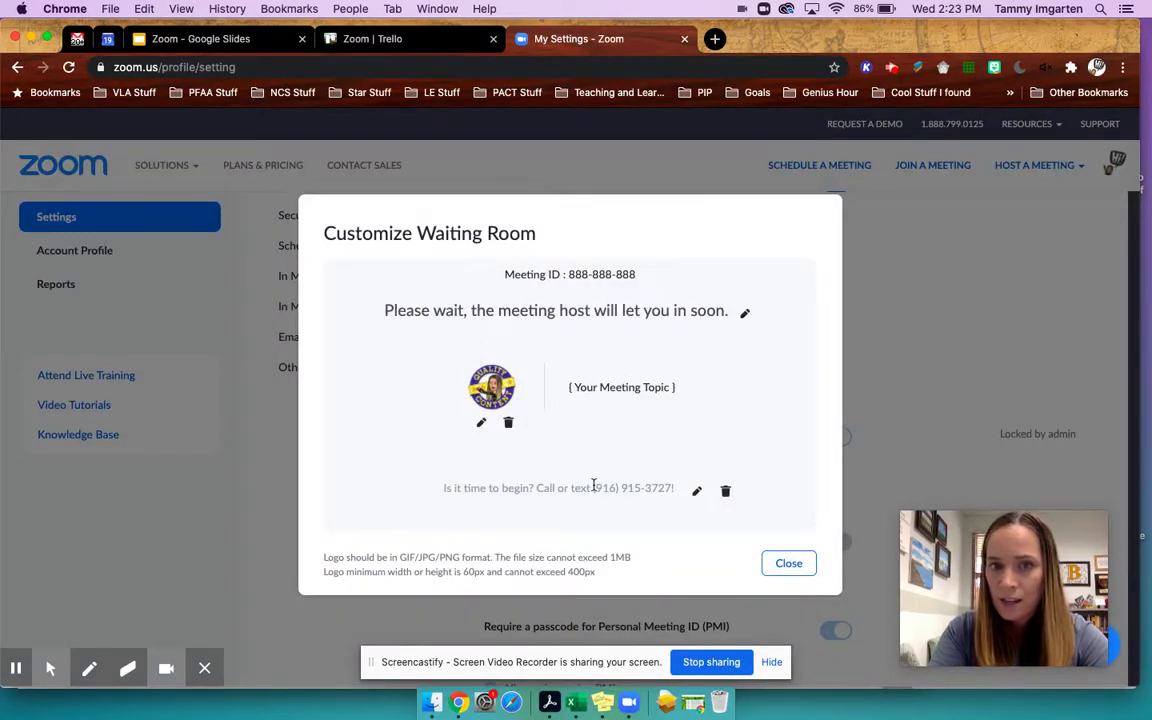
{"action": "left_click_drag", "start_coordinate": [594, 485], "coordinate": [670, 487]}
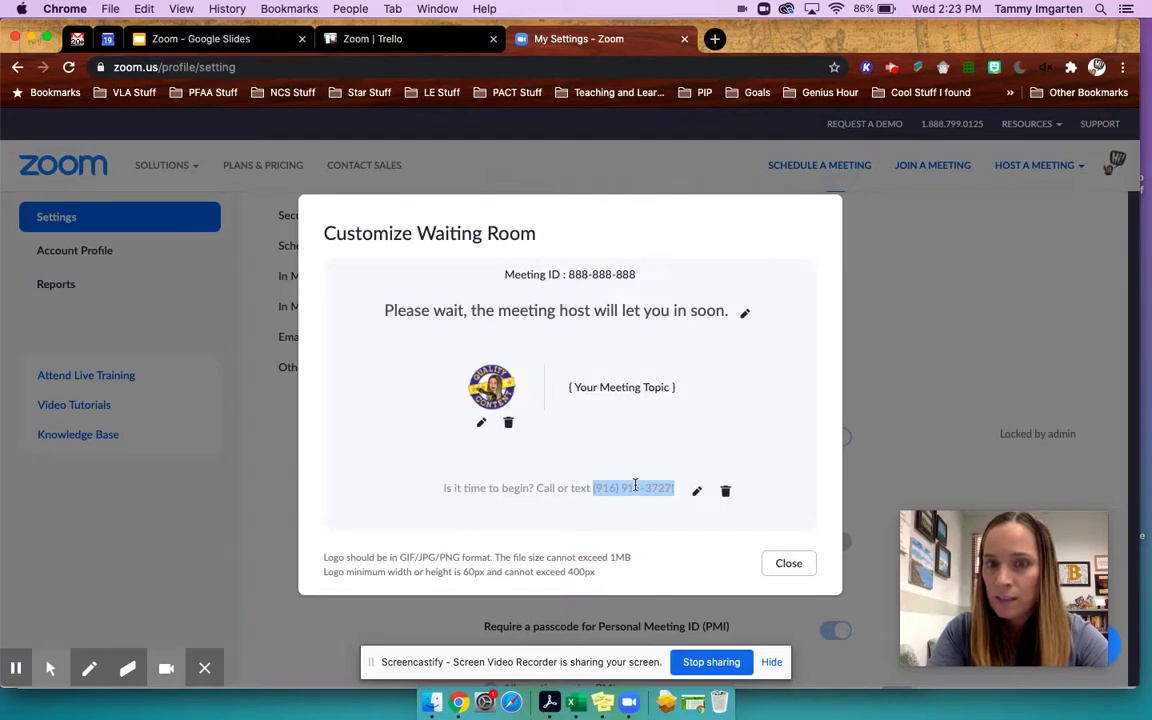
{"action": "left_click", "coordinate": [789, 564]}
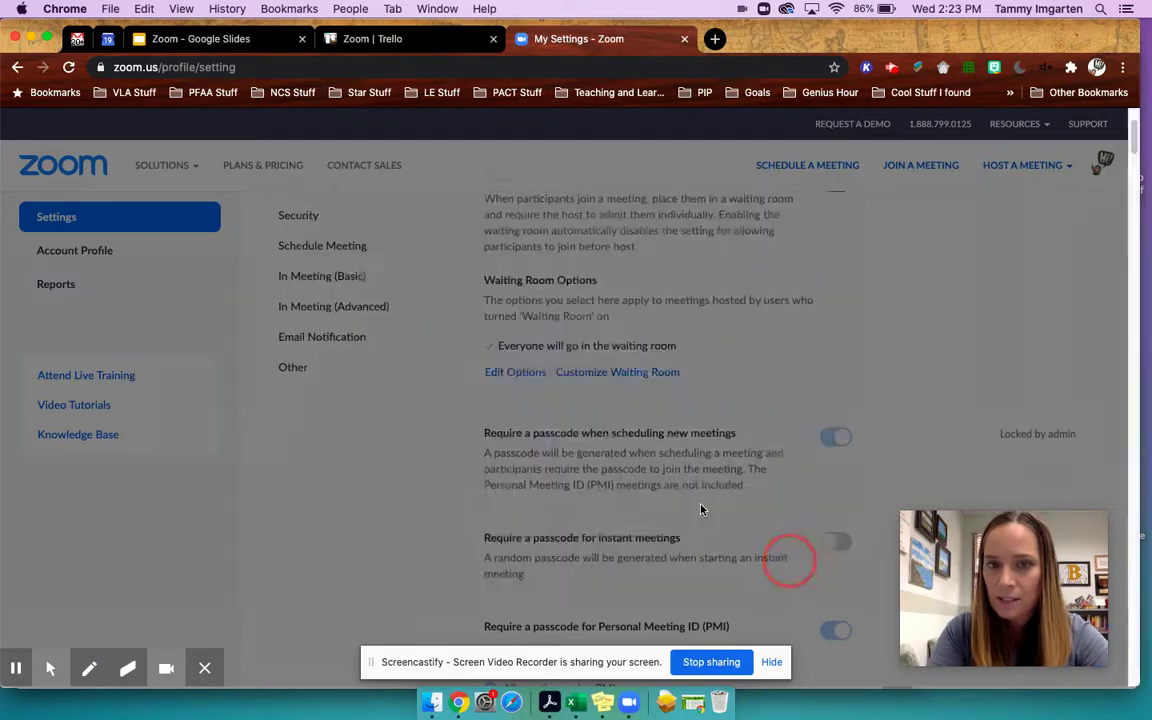
{"action": "scroll", "coordinate": [560, 437], "scroll_direction": "down", "scroll_amount": 3}
{"action": "scroll", "coordinate": [563, 432], "scroll_direction": "down", "scroll_amount": 1}
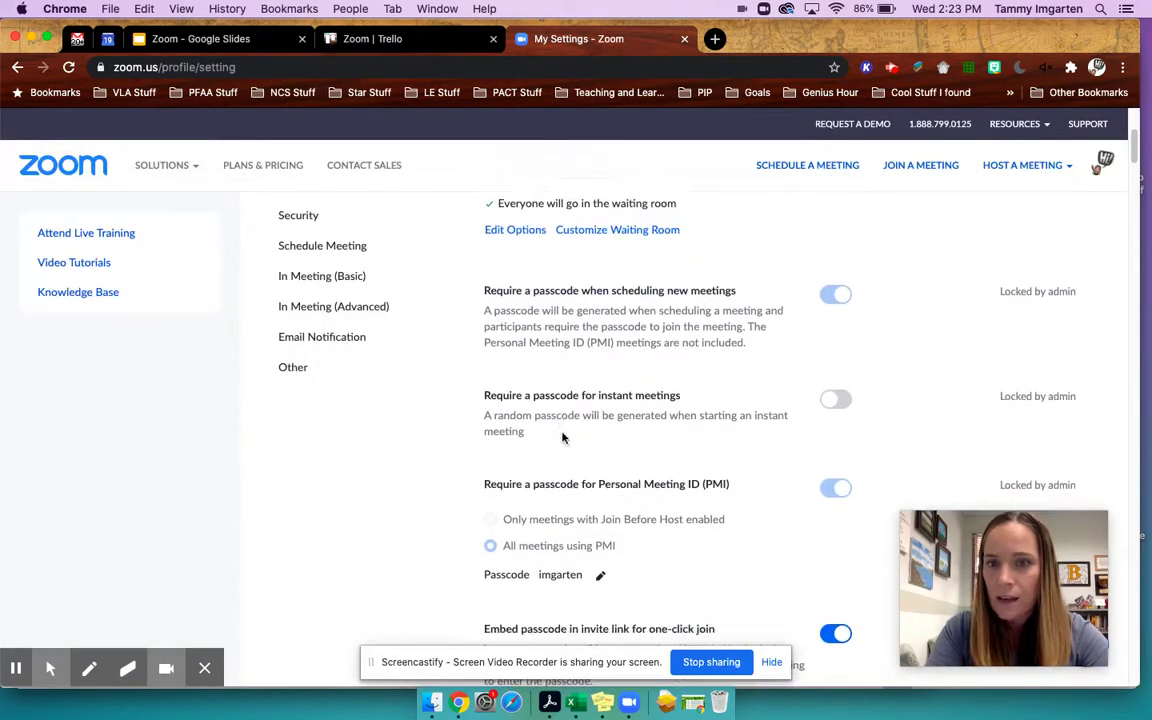
{"action": "scroll", "coordinate": [771, 310], "scroll_direction": "down", "scroll_amount": 2}
{"action": "scroll", "coordinate": [773, 316], "scroll_direction": "down", "scroll_amount": 2}
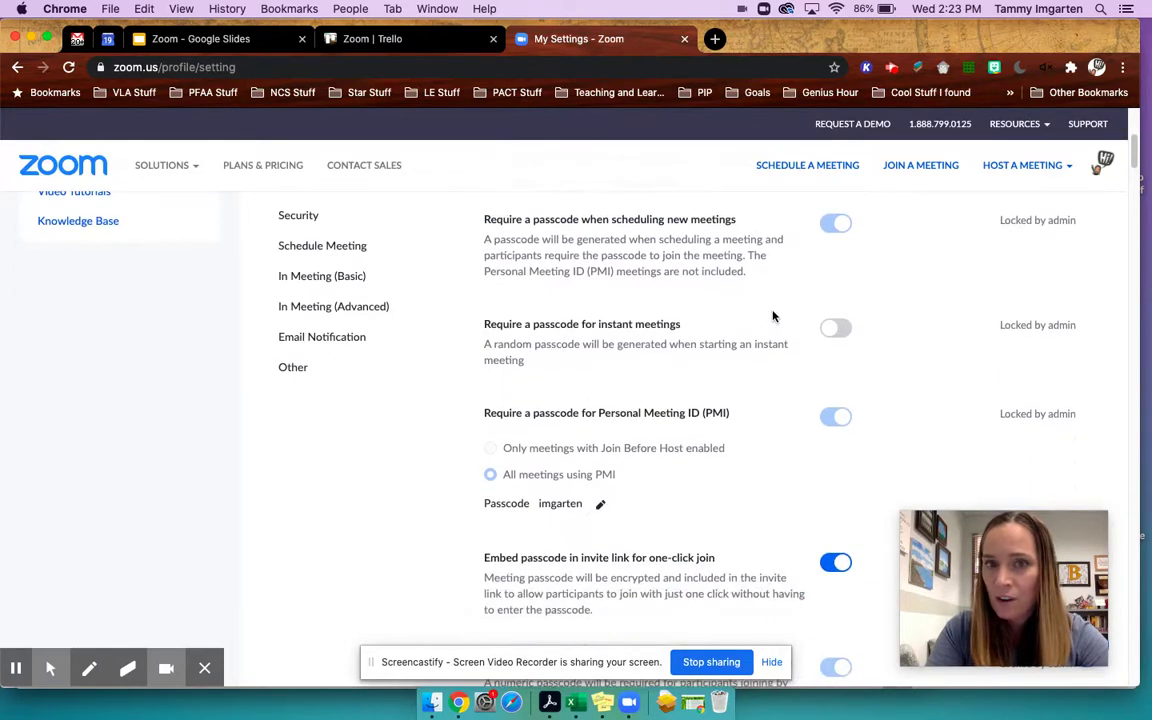
{"action": "scroll", "coordinate": [748, 286], "scroll_direction": "down", "scroll_amount": 5}
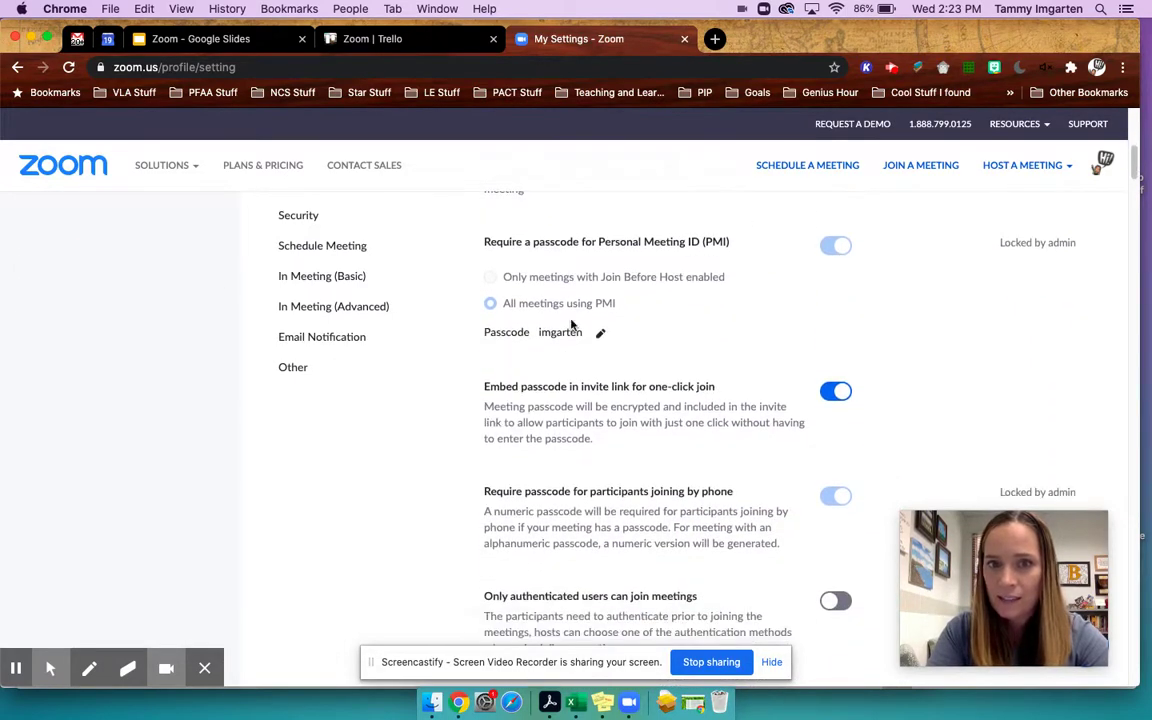
{"action": "left_click", "coordinate": [600, 333]}
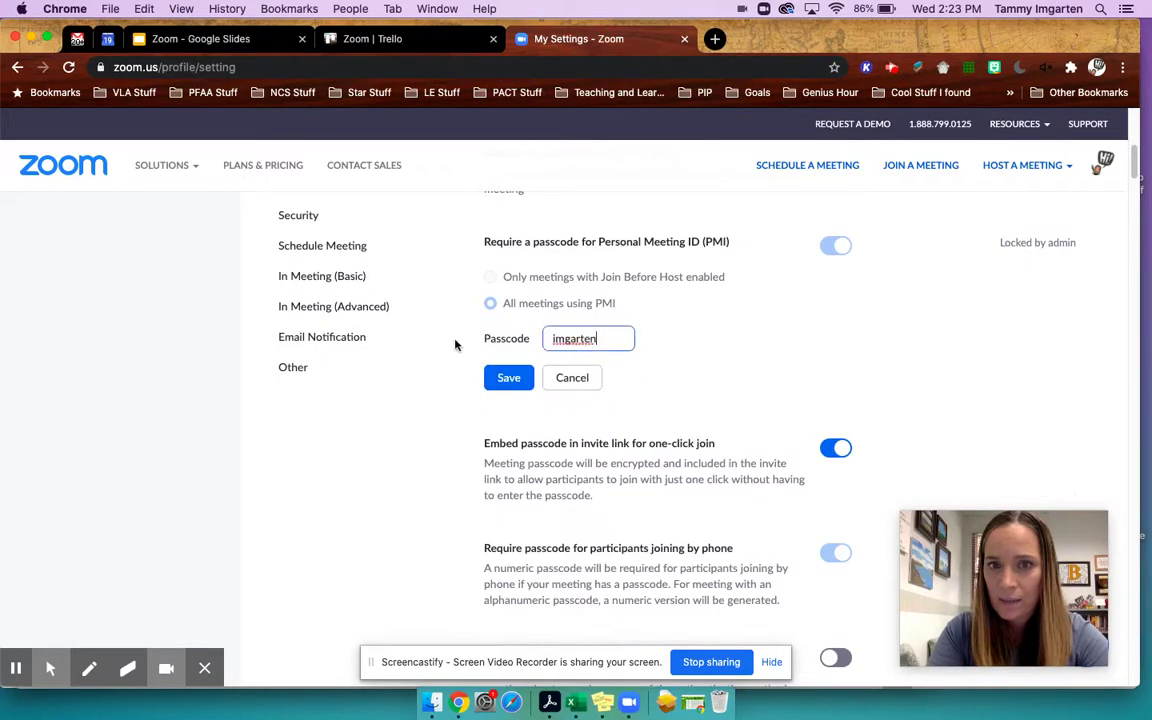
{"action": "left_click", "coordinate": [572, 378]}
{"action": "scroll", "coordinate": [590, 370], "scroll_direction": "down", "scroll_amount": 1}
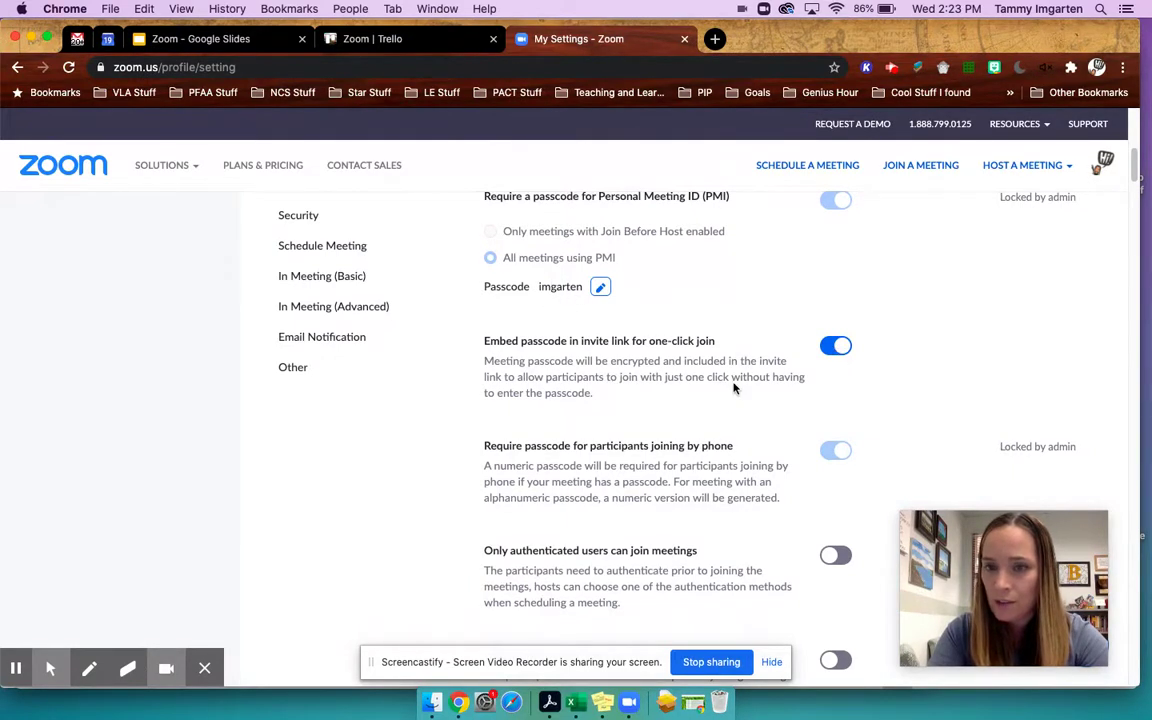
{"action": "scroll", "coordinate": [733, 388], "scroll_direction": "down", "scroll_amount": 8}
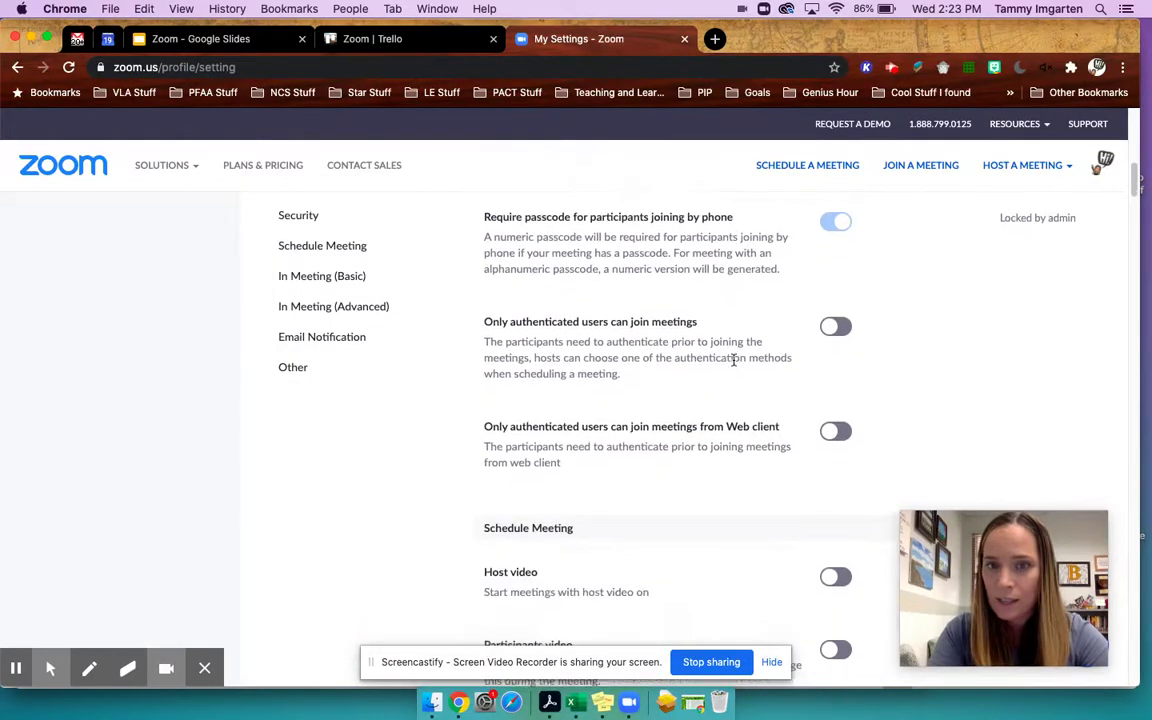
{"action": "scroll", "coordinate": [733, 365], "scroll_direction": "down", "scroll_amount": 3}
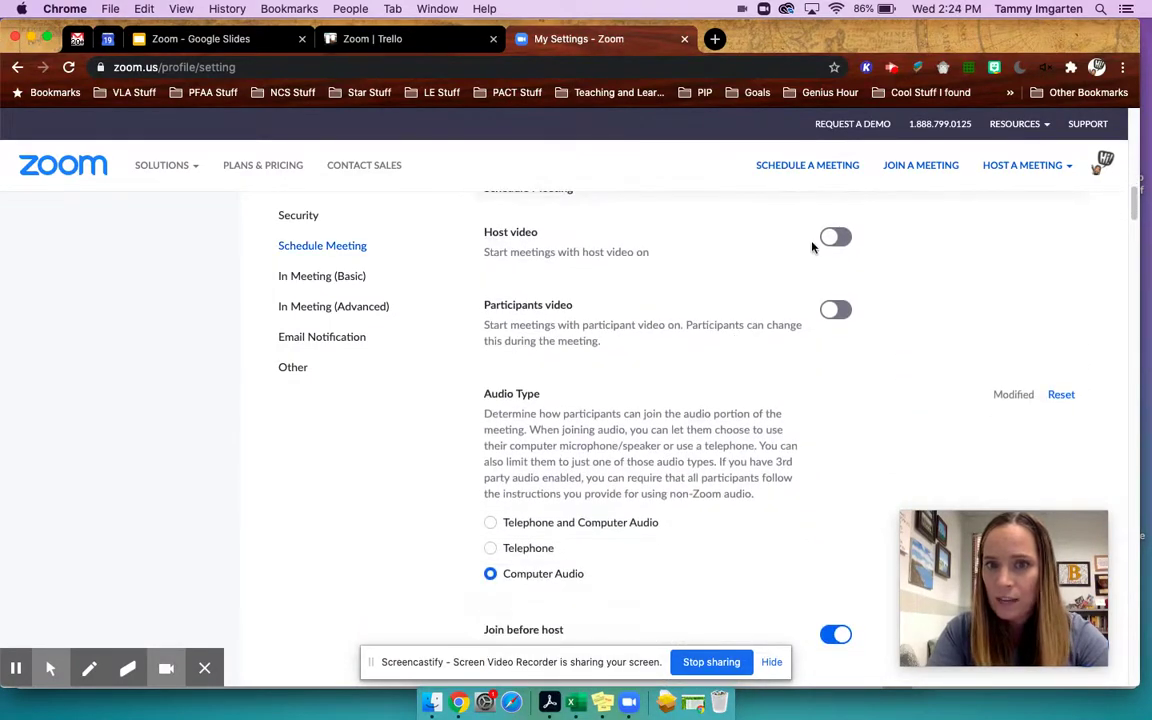
{"action": "scroll", "coordinate": [815, 327], "scroll_direction": "down", "scroll_amount": 5}
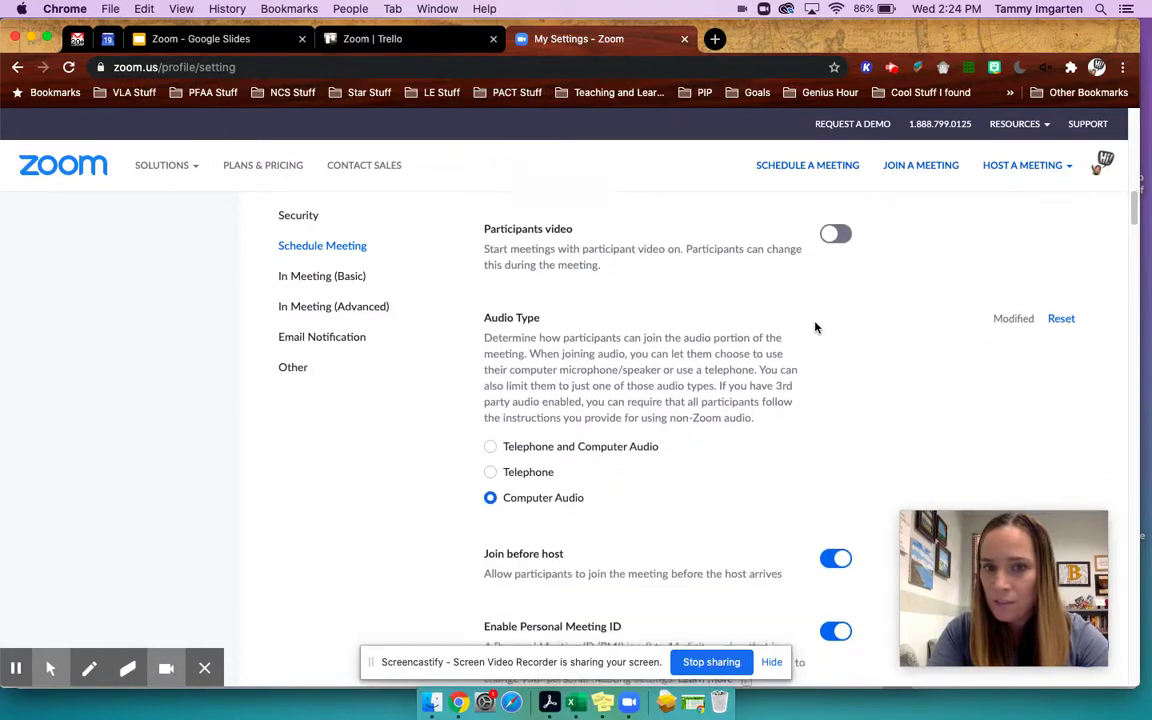
{"action": "scroll", "coordinate": [700, 320], "scroll_direction": "down", "scroll_amount": 1}
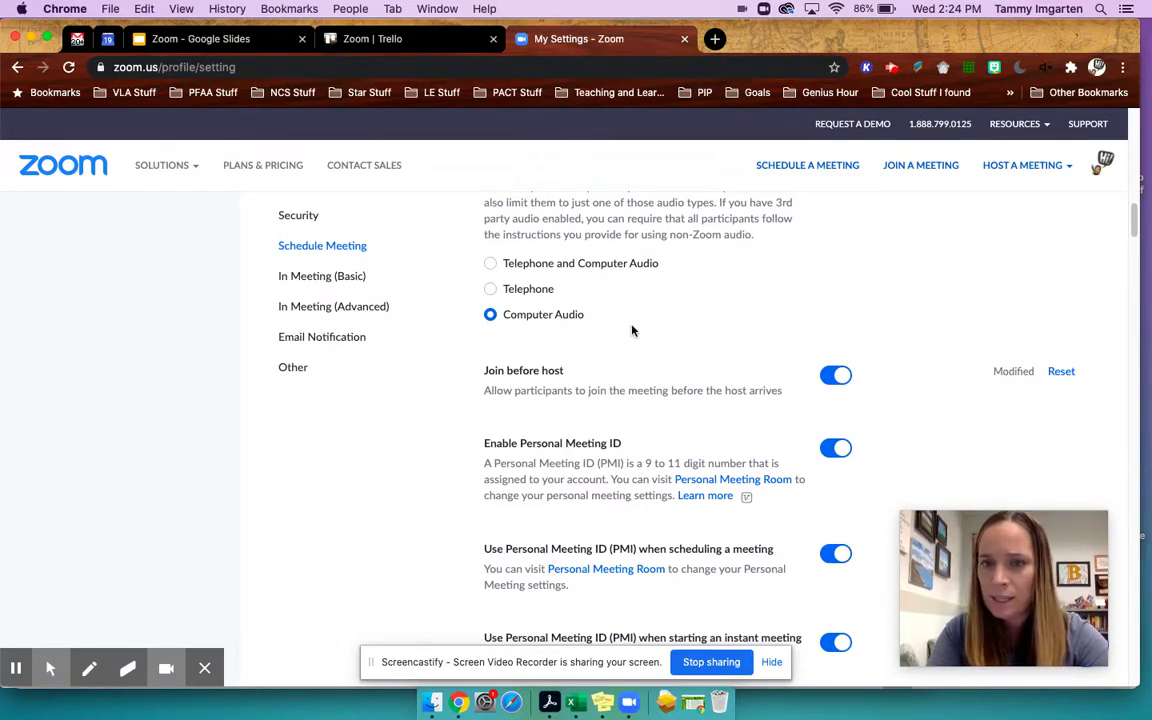
{"action": "scroll", "coordinate": [632, 331], "scroll_direction": "down", "scroll_amount": 3}
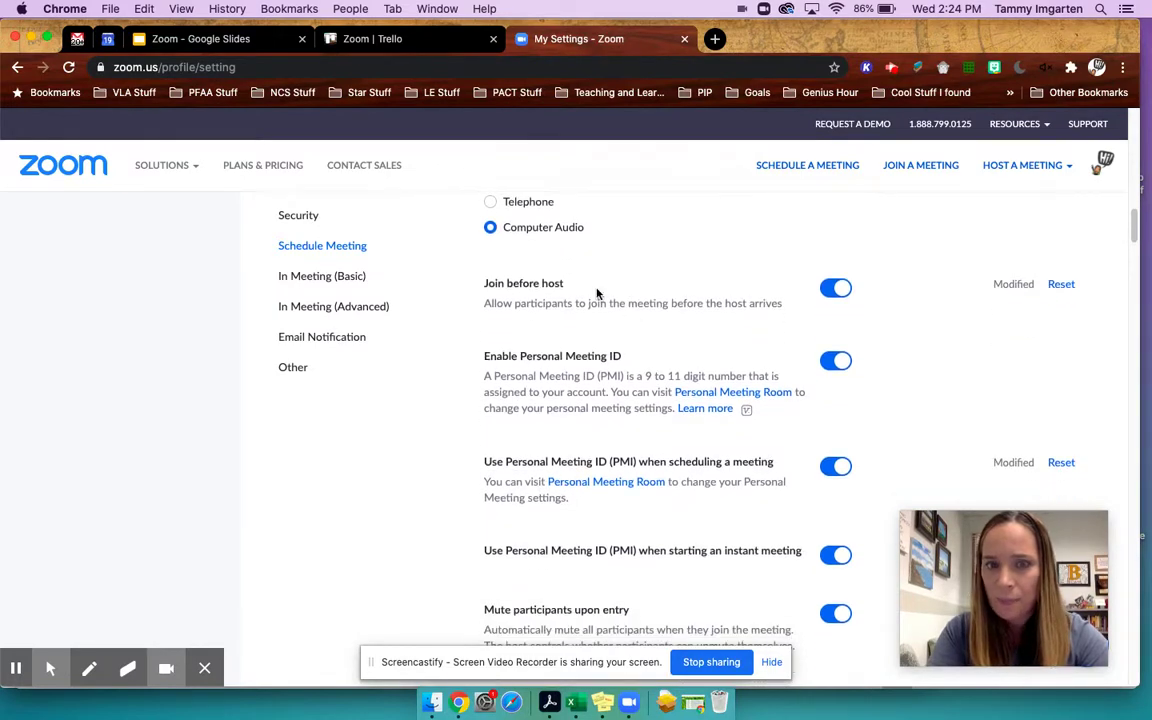
{"action": "triple_click", "coordinate": [472, 288]}
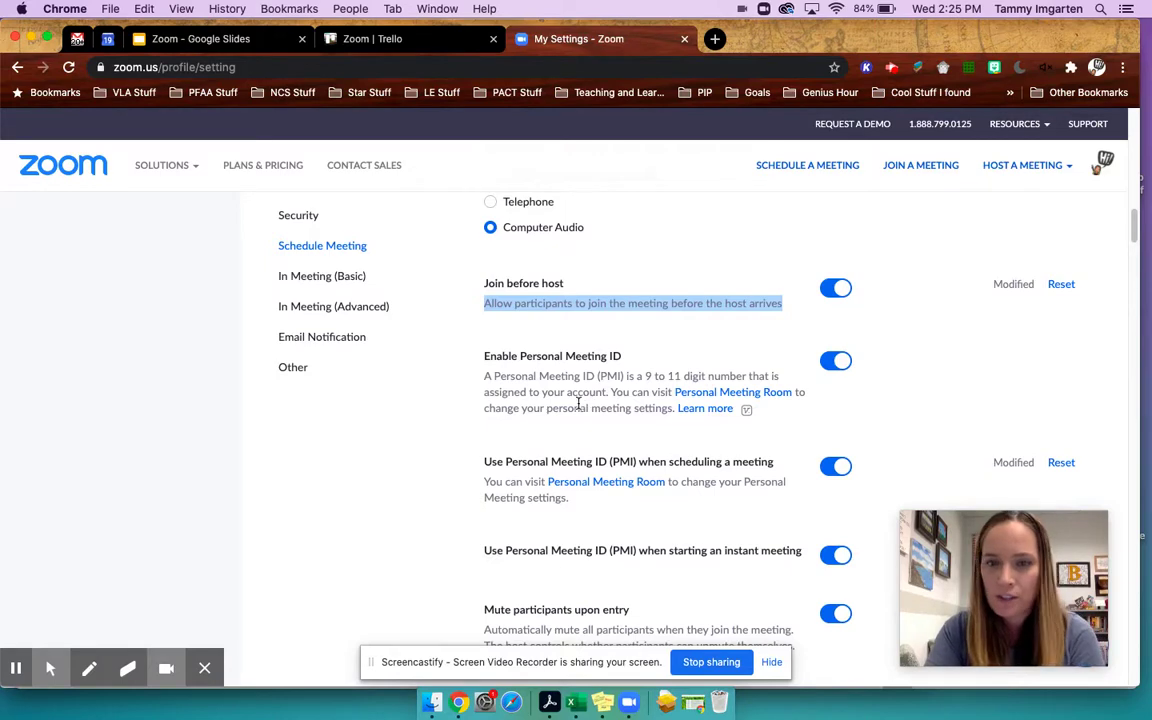
{"action": "scroll", "coordinate": [585, 401], "scroll_direction": "down", "scroll_amount": 3}
{"action": "scroll", "coordinate": [578, 404], "scroll_direction": "down", "scroll_amount": 2}
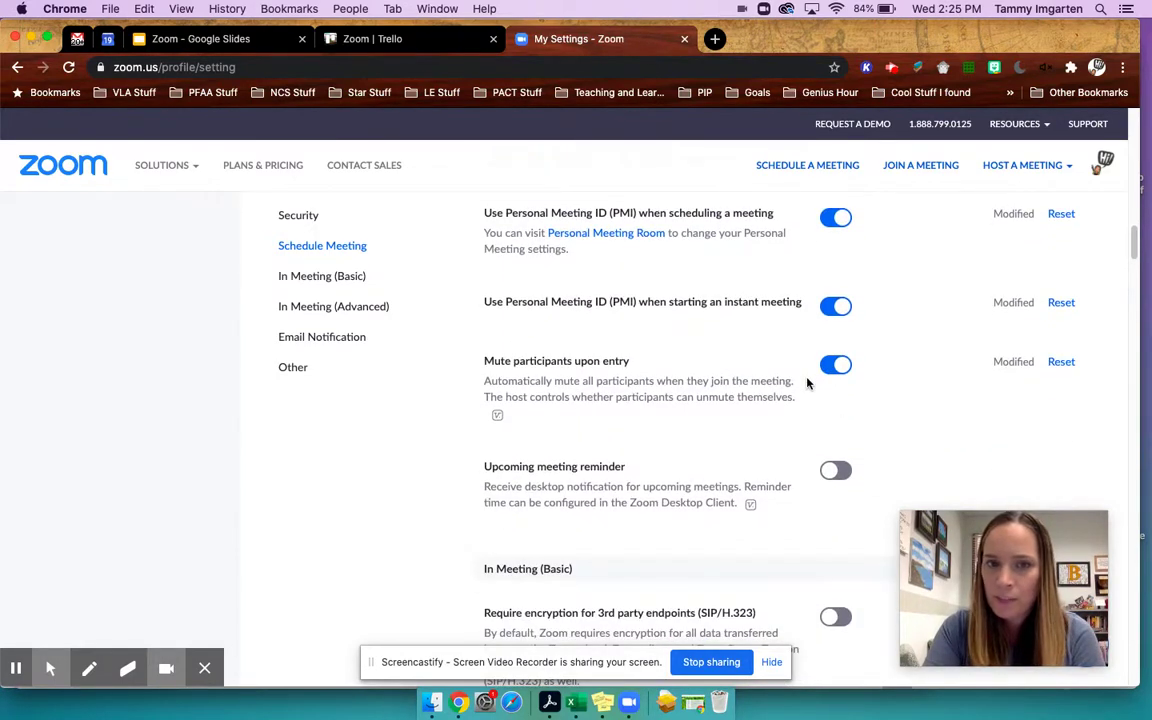
{"action": "scroll", "coordinate": [807, 380], "scroll_direction": "down", "scroll_amount": 3}
{"action": "scroll", "coordinate": [807, 383], "scroll_direction": "down", "scroll_amount": 6}
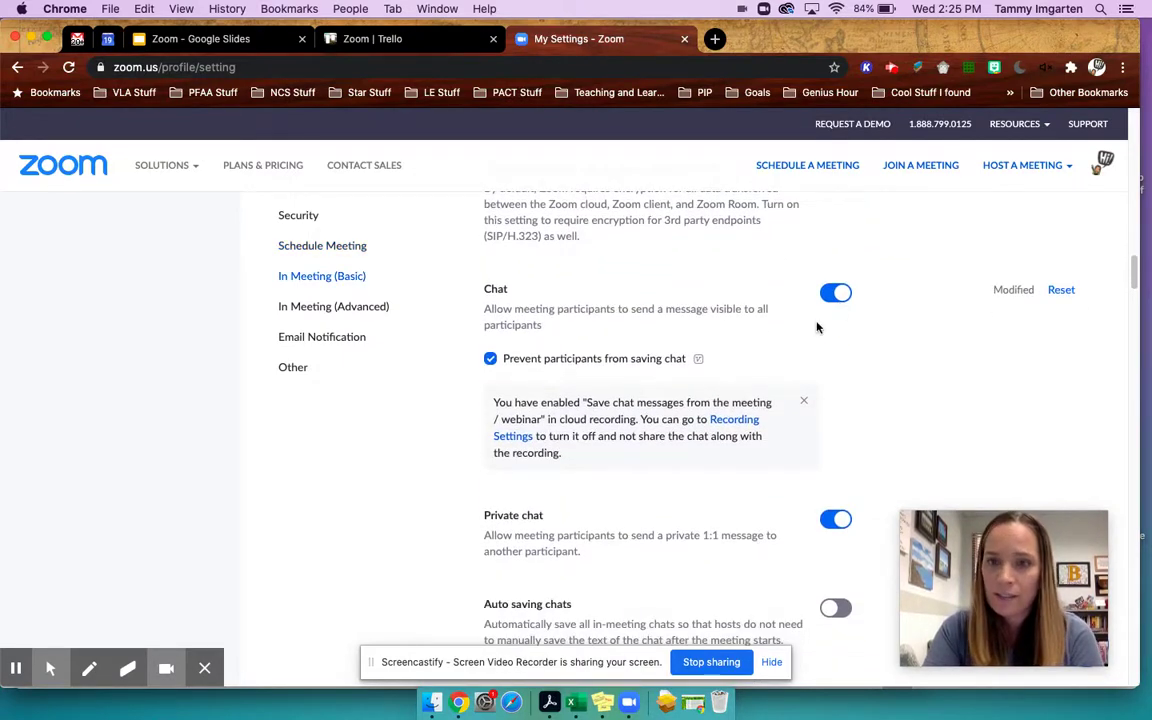
{"action": "scroll", "coordinate": [816, 327], "scroll_direction": "down", "scroll_amount": 1}
{"action": "scroll", "coordinate": [816, 327], "scroll_direction": "down", "scroll_amount": 2}
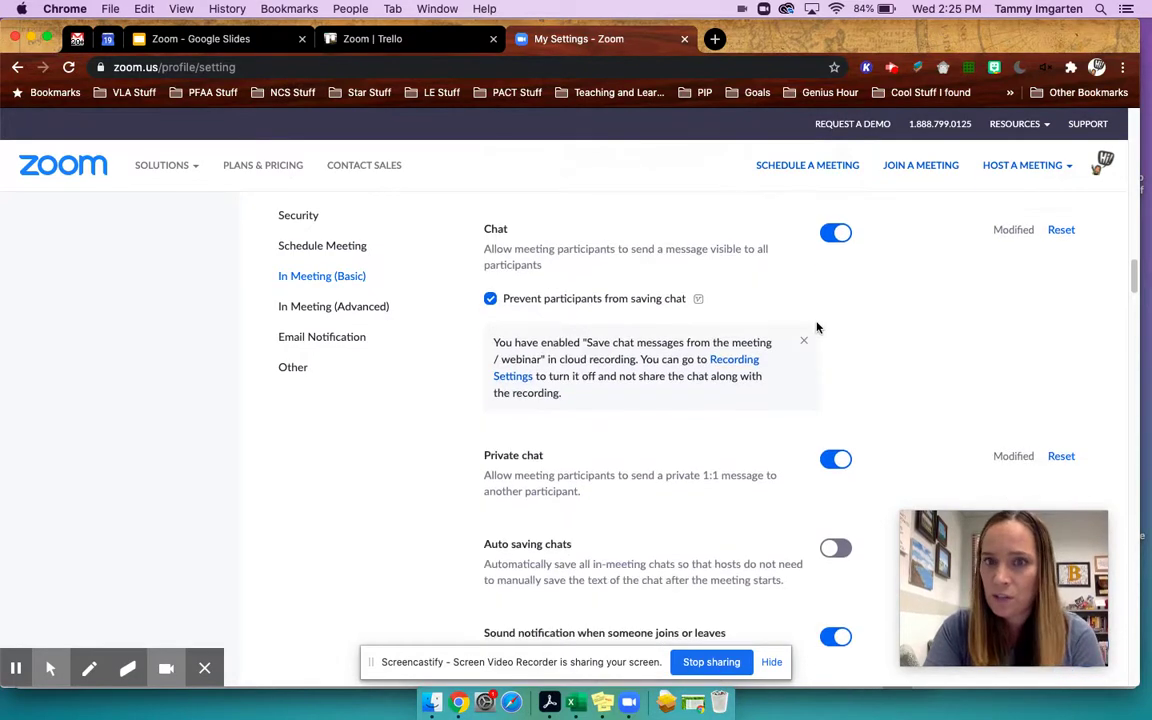
{"action": "scroll", "coordinate": [816, 327], "scroll_direction": "down", "scroll_amount": 2}
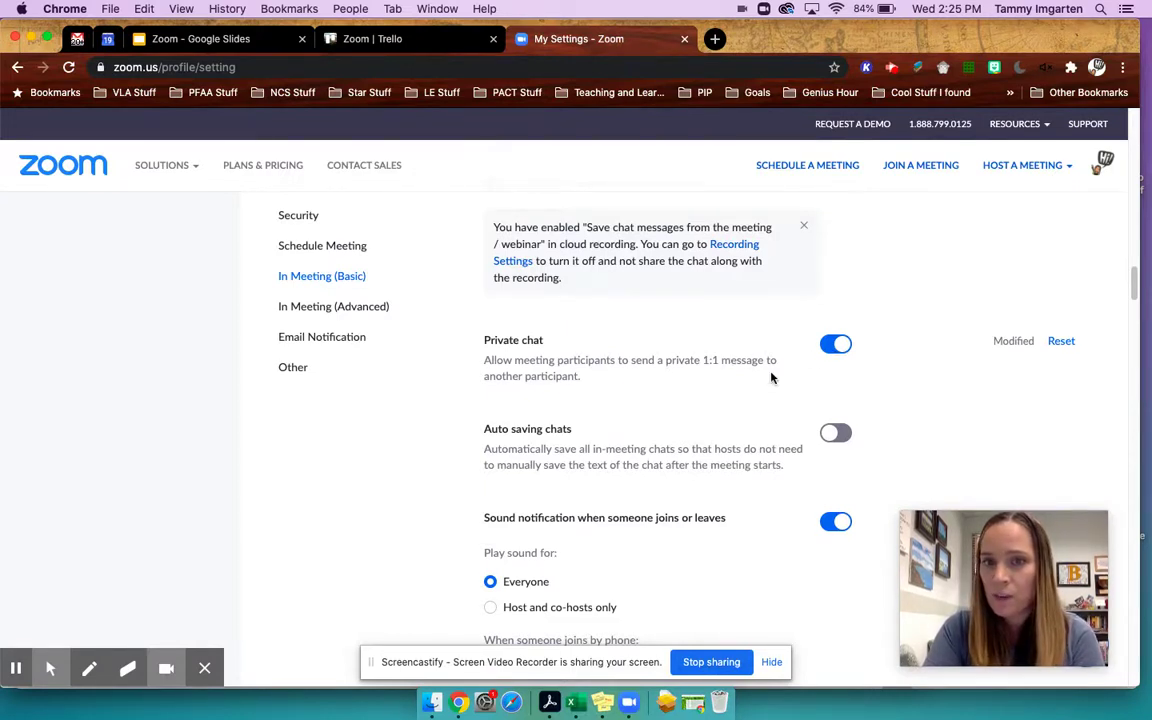
{"action": "scroll", "coordinate": [730, 360], "scroll_direction": "down", "scroll_amount": 3}
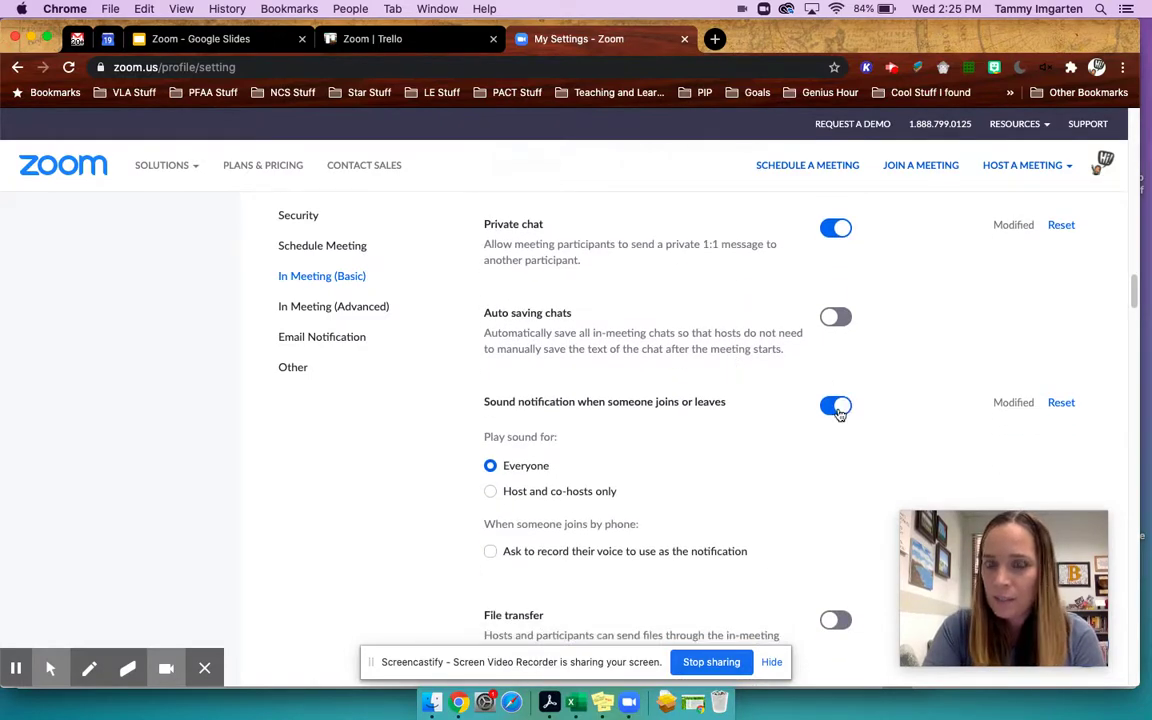
{"action": "scroll", "coordinate": [818, 414], "scroll_direction": "down", "scroll_amount": 1}
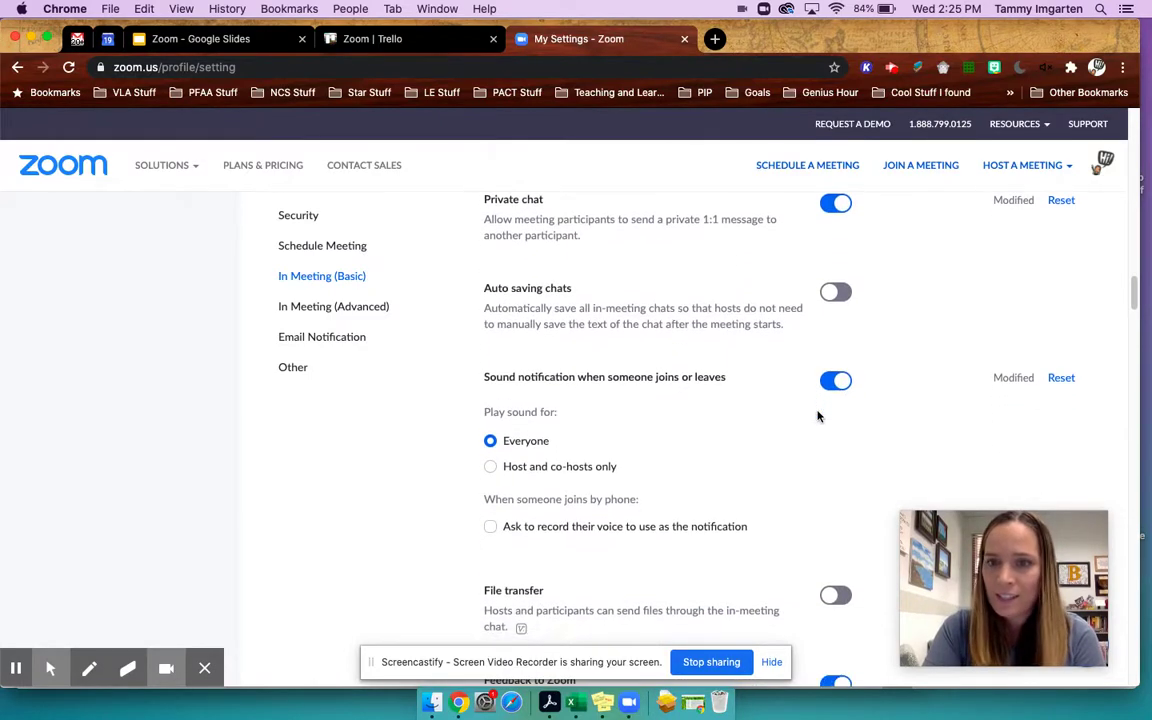
{"action": "scroll", "coordinate": [818, 416], "scroll_direction": "down", "scroll_amount": 1}
{"action": "scroll", "coordinate": [818, 415], "scroll_direction": "down", "scroll_amount": 5}
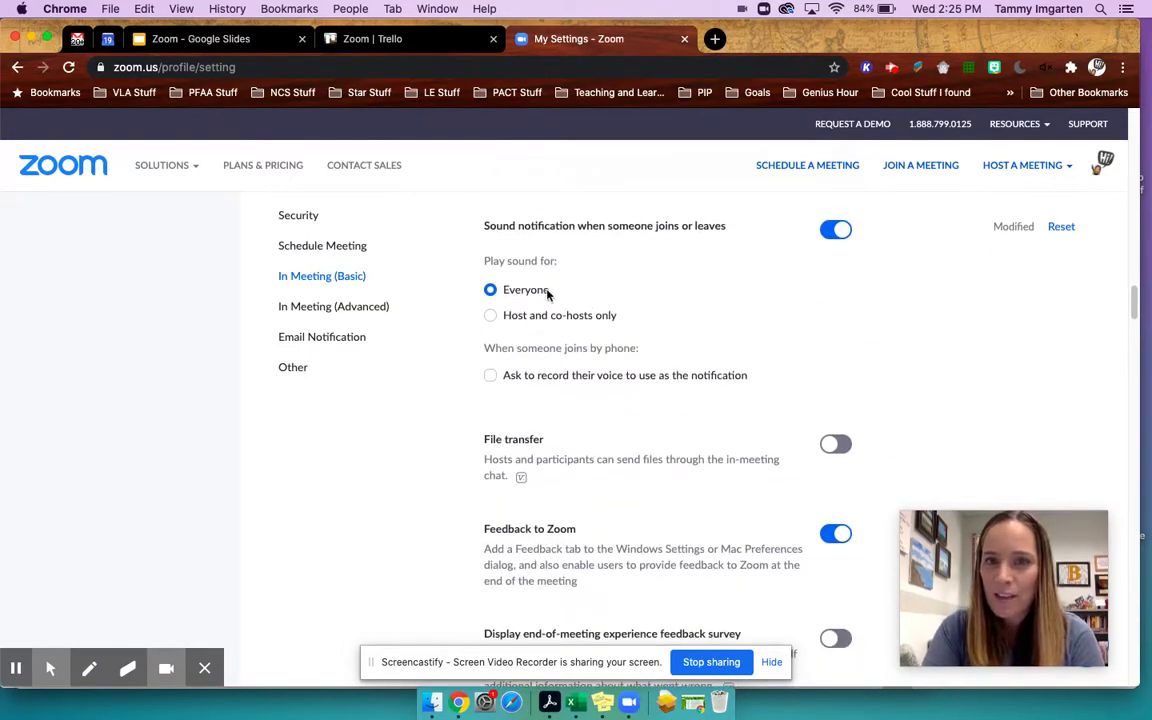
- Set join/leave sound notifications to 'Host and co-hosts only' and save
{"action": "left_click", "coordinate": [492, 316]}
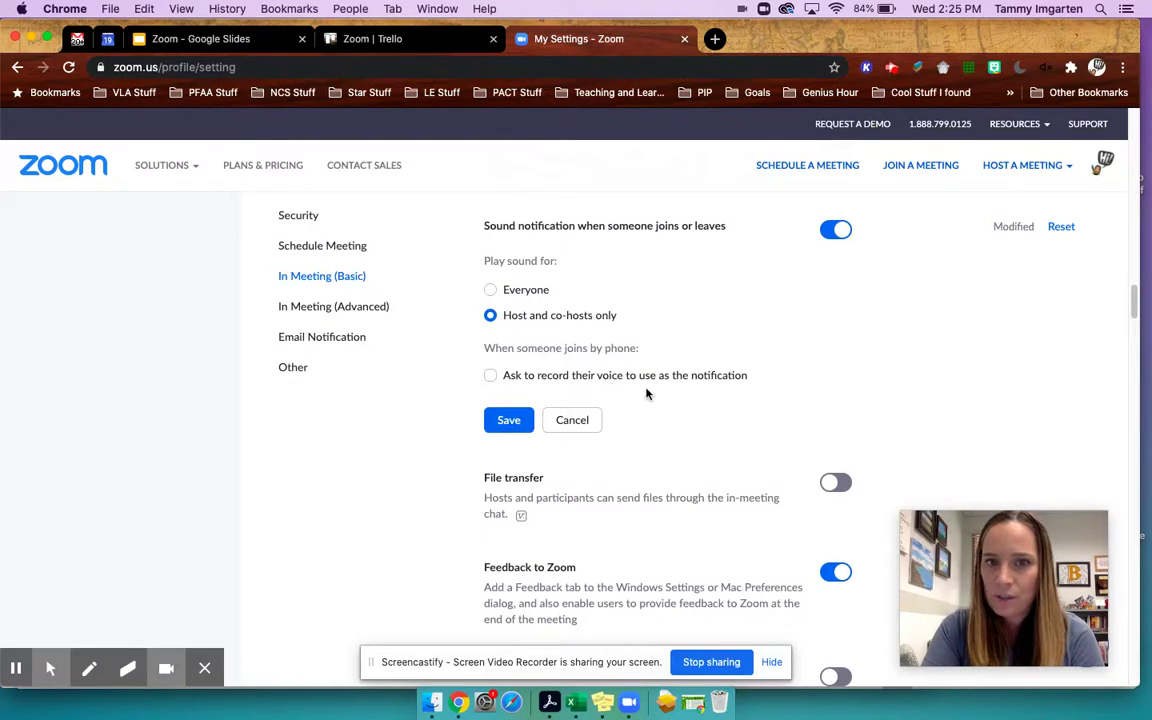
{"action": "left_click", "coordinate": [500, 420]}
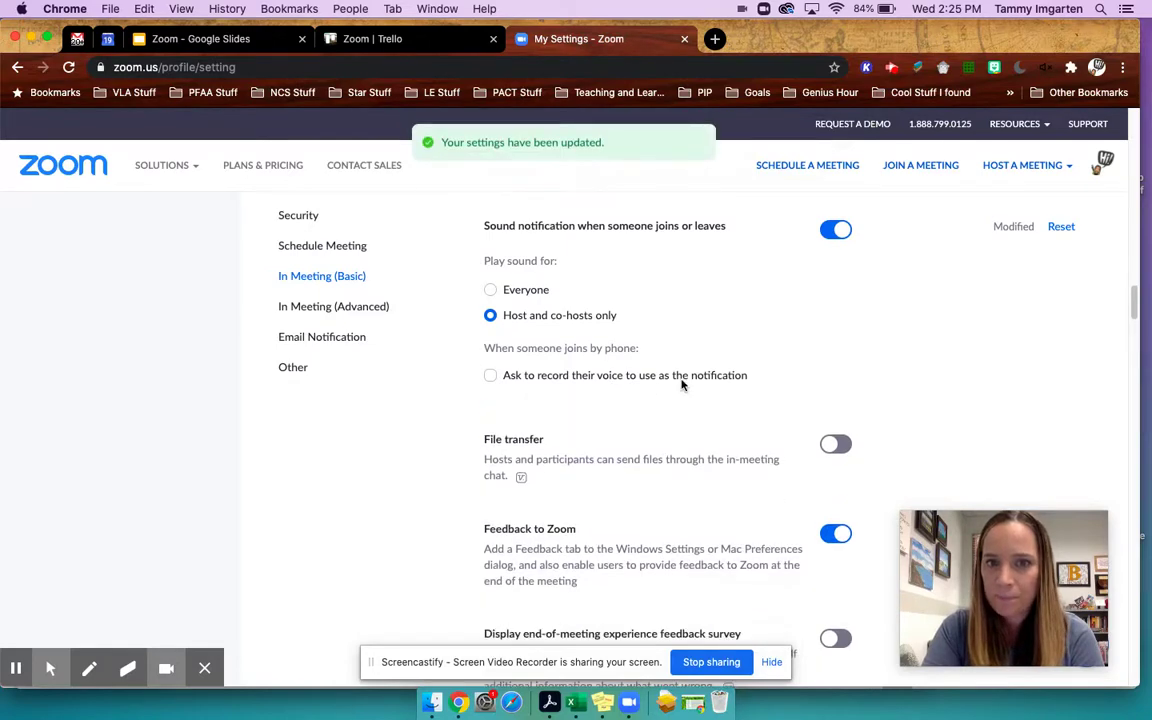
{"action": "scroll", "coordinate": [682, 385], "scroll_direction": "down", "scroll_amount": 8}
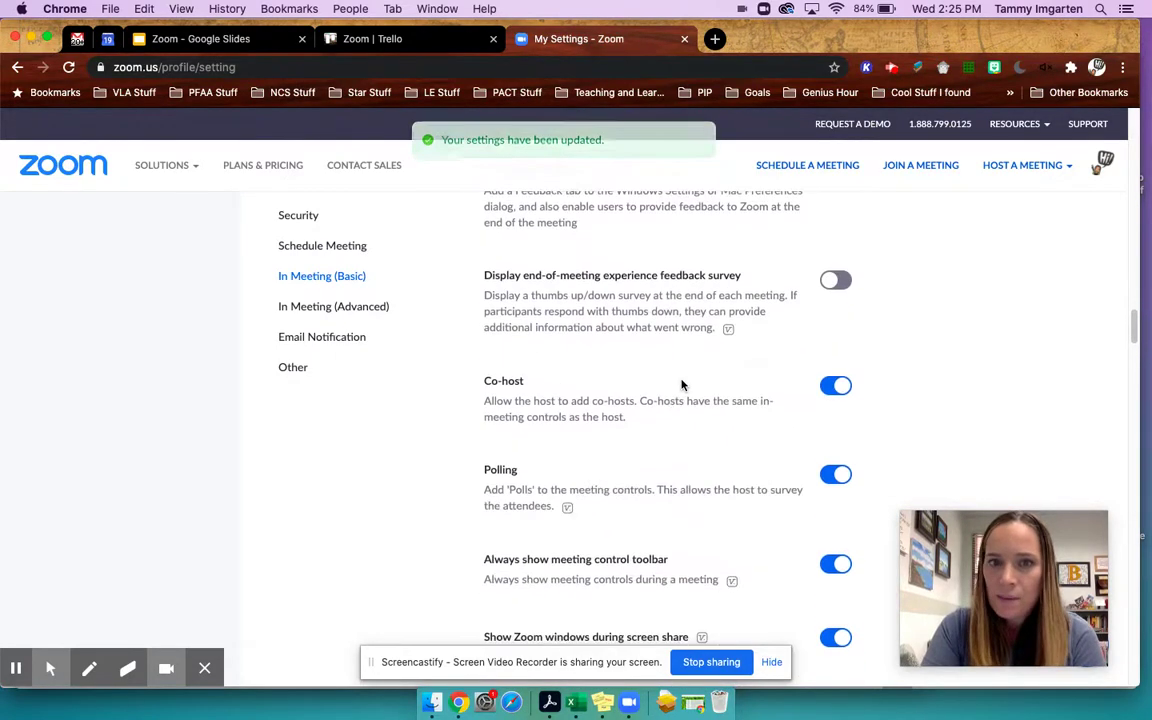
{"action": "scroll", "coordinate": [660, 370], "scroll_direction": "up", "scroll_amount": 2}
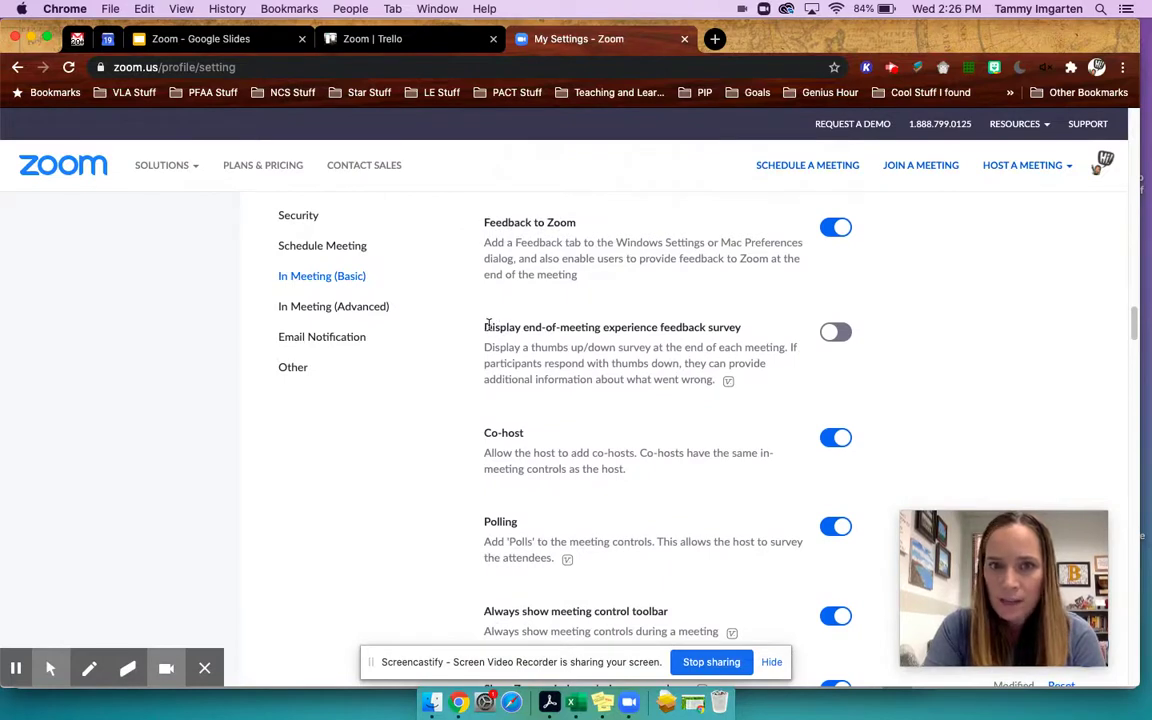
- Highlight the end-of-meeting feedback survey heading, then clear the highlight
{"action": "left_click_drag", "start_coordinate": [486, 327], "coordinate": [745, 334]}
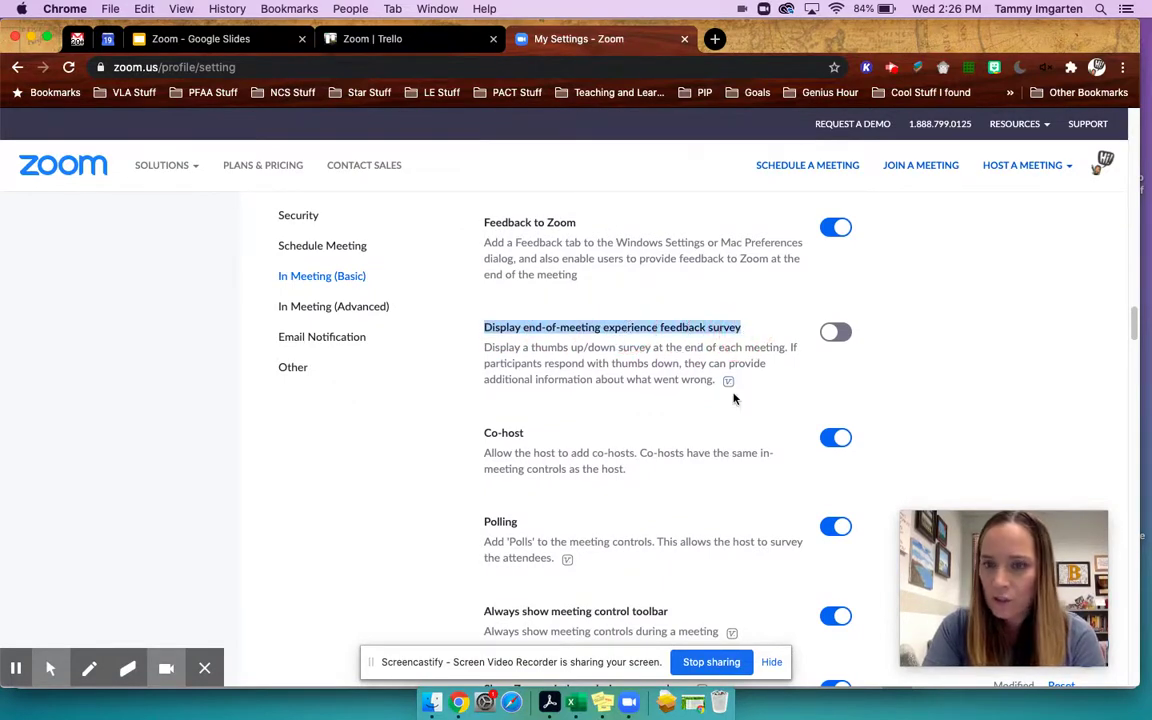
{"action": "mouse_move", "coordinate": [728, 381]}
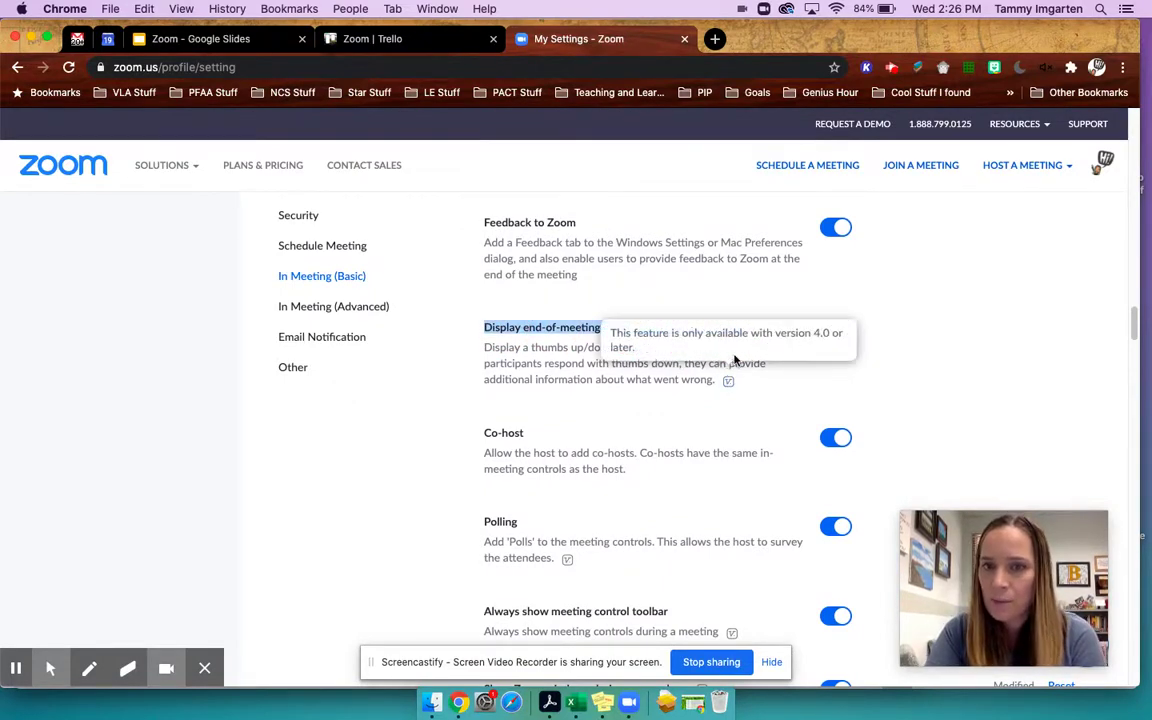
{"action": "left_click", "coordinate": [968, 343]}
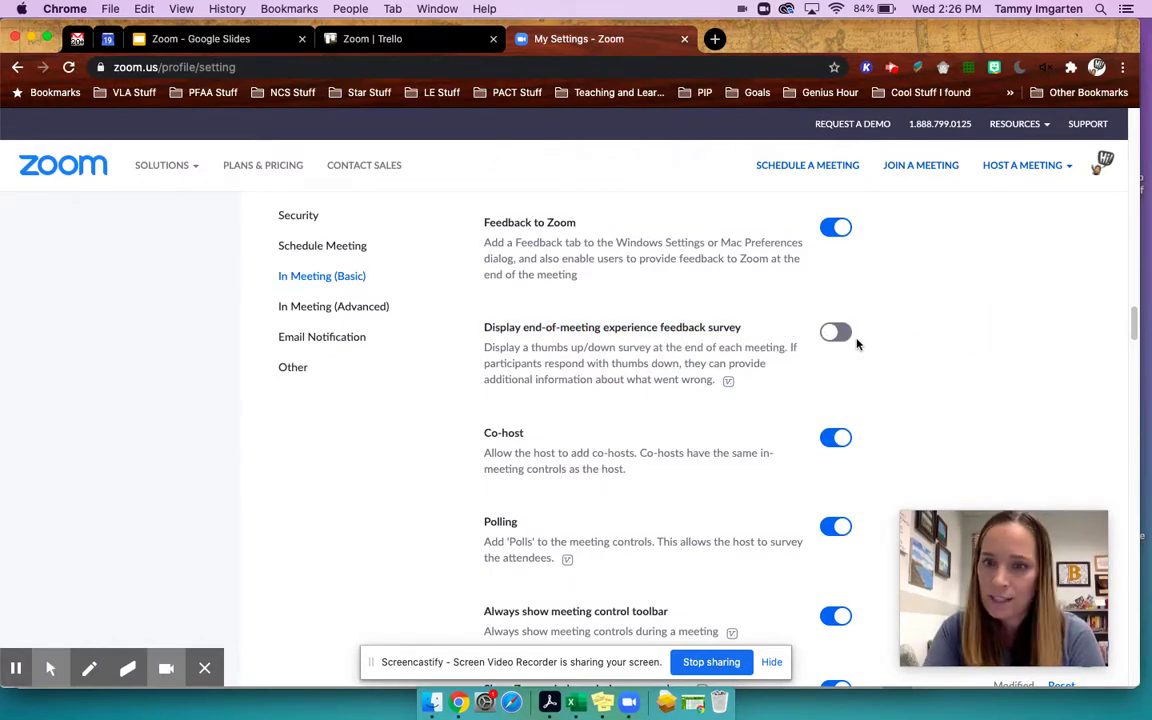
{"action": "scroll", "coordinate": [846, 386], "scroll_direction": "down", "scroll_amount": 2}
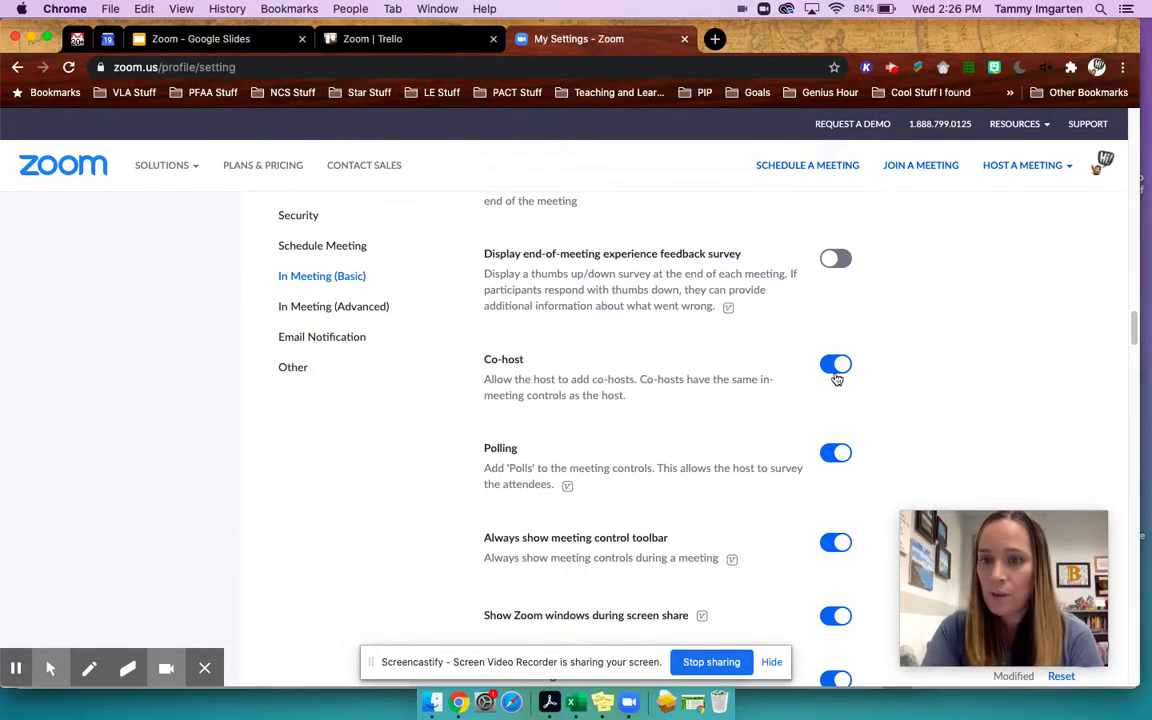
{"action": "scroll", "coordinate": [851, 380], "scroll_direction": "down", "scroll_amount": 2}
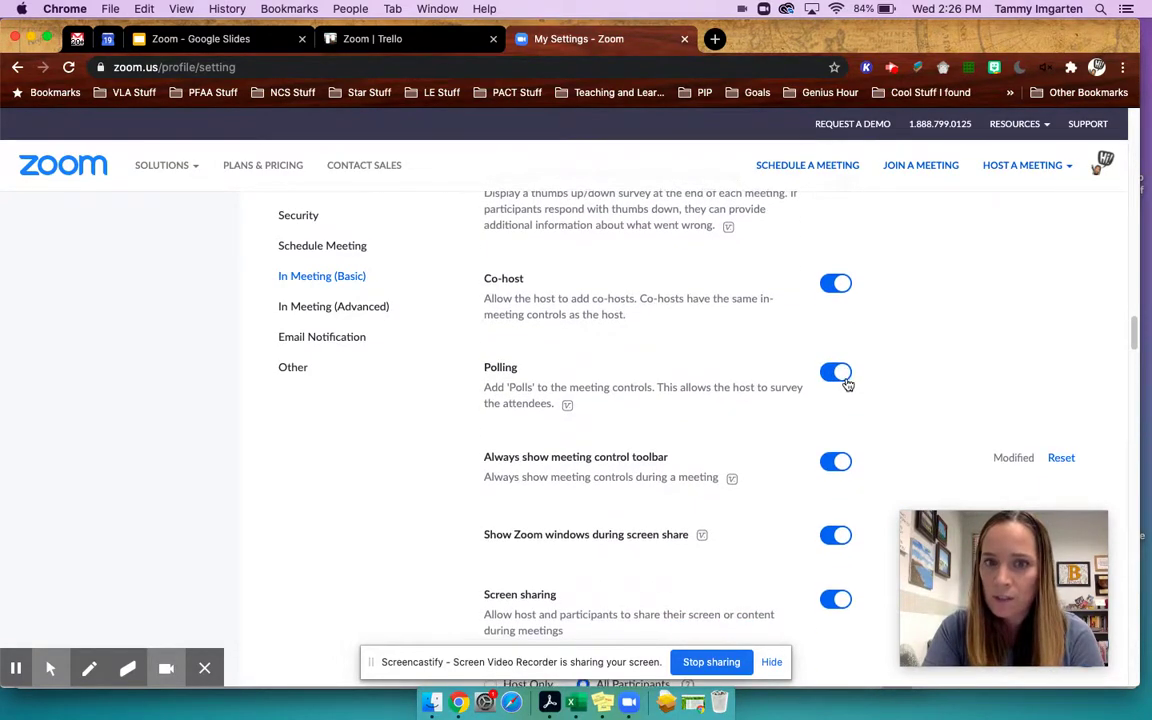
{"action": "scroll", "coordinate": [847, 384], "scroll_direction": "down", "scroll_amount": 5}
{"action": "scroll", "coordinate": [847, 383], "scroll_direction": "down", "scroll_amount": 1}
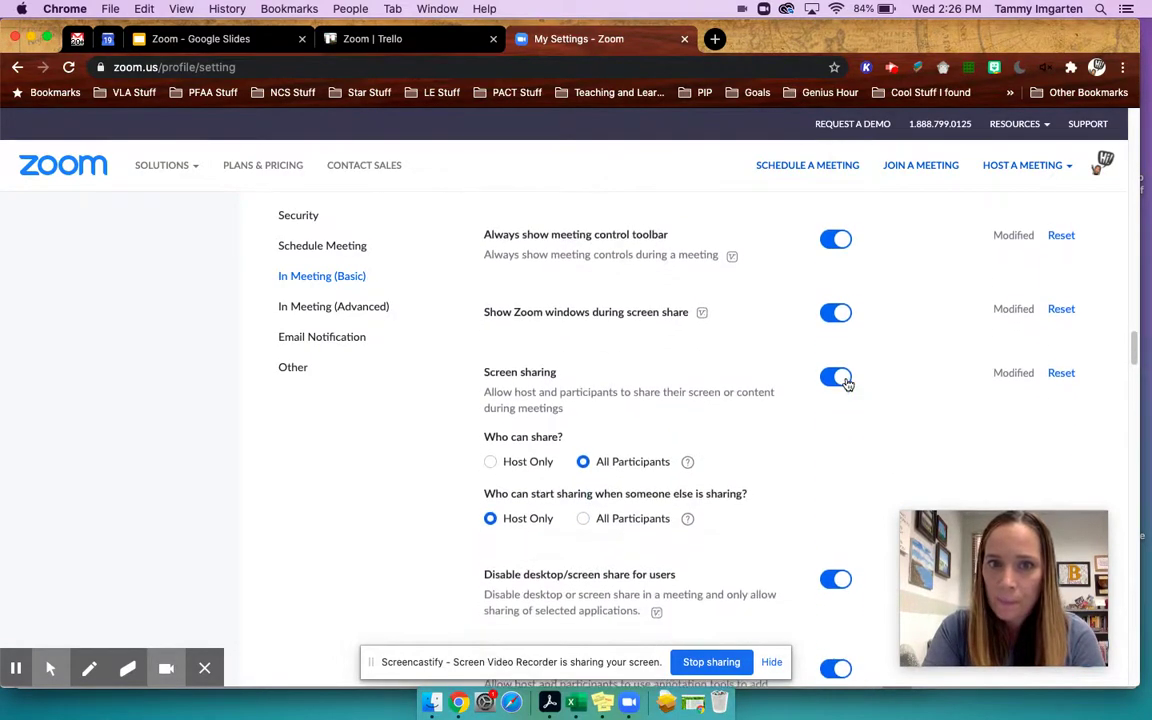
{"action": "scroll", "coordinate": [846, 340], "scroll_direction": "up", "scroll_amount": 1}
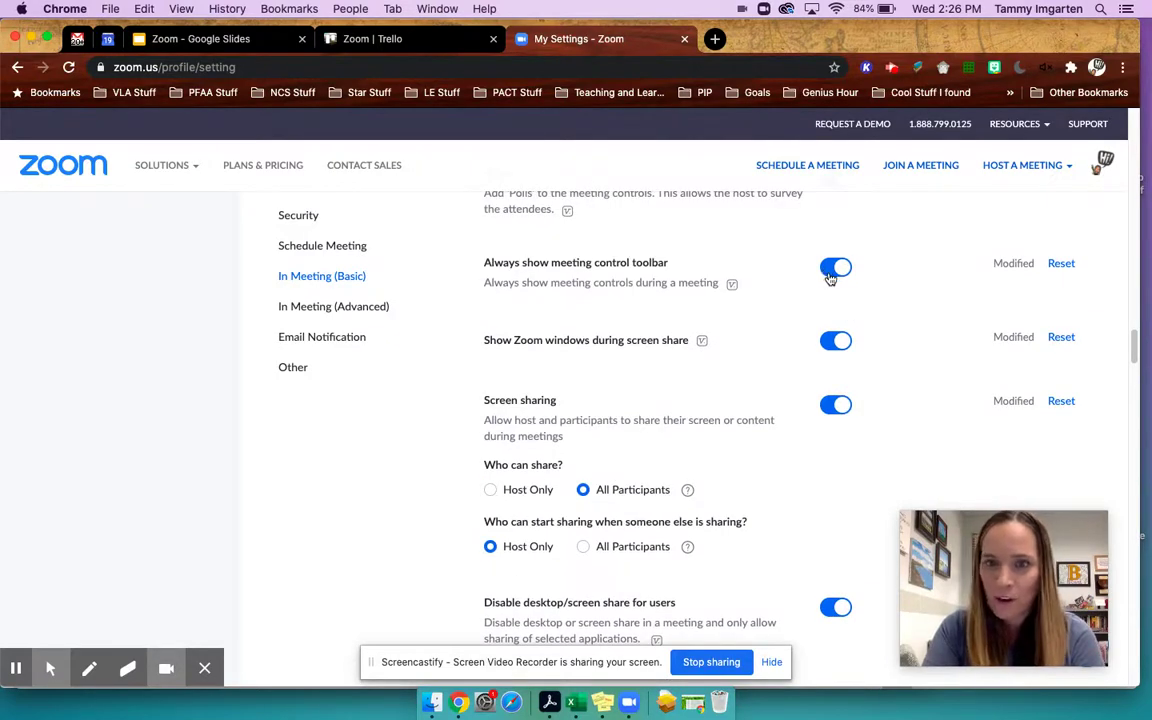
{"action": "scroll", "coordinate": [812, 288], "scroll_direction": "down", "scroll_amount": 1}
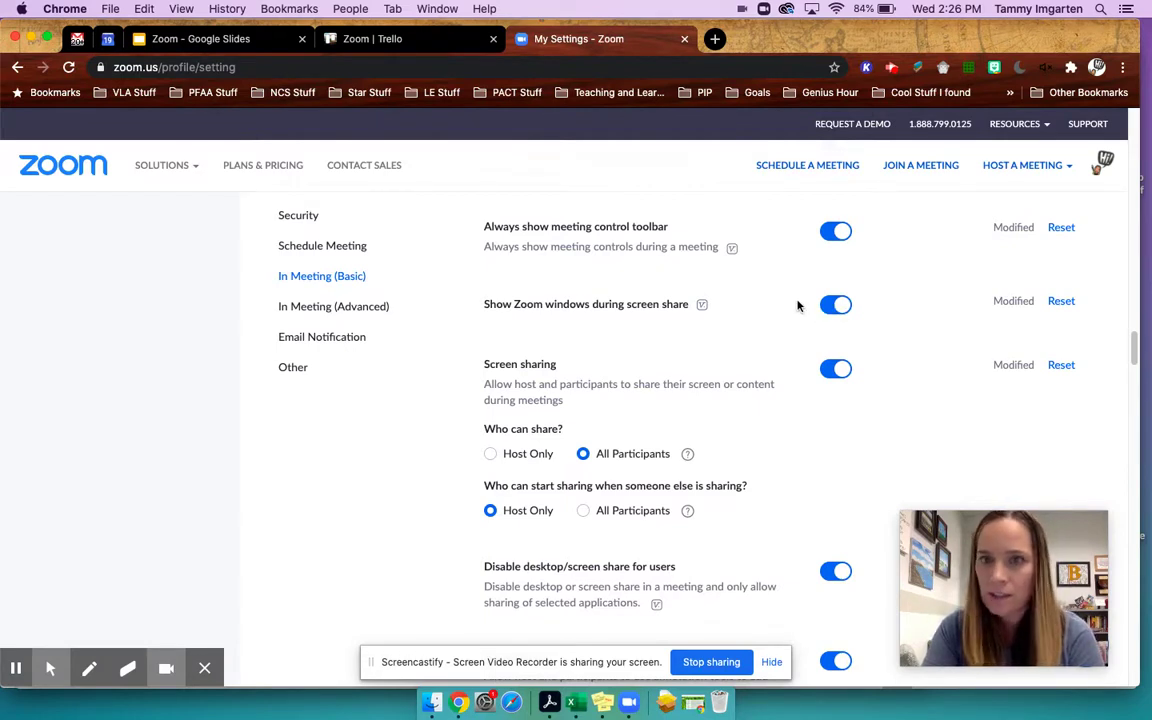
{"action": "scroll", "coordinate": [797, 305], "scroll_direction": "down", "scroll_amount": 1}
{"action": "scroll", "coordinate": [797, 305], "scroll_direction": "down", "scroll_amount": 2}
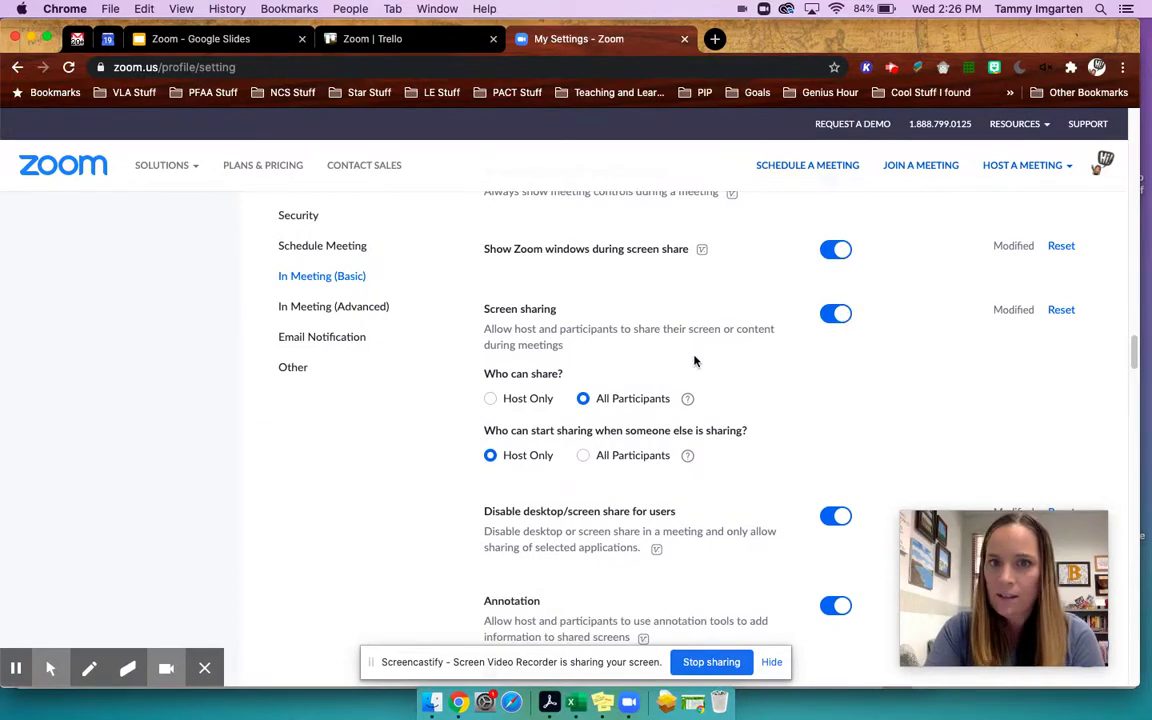
{"action": "scroll", "coordinate": [695, 361], "scroll_direction": "down", "scroll_amount": 2}
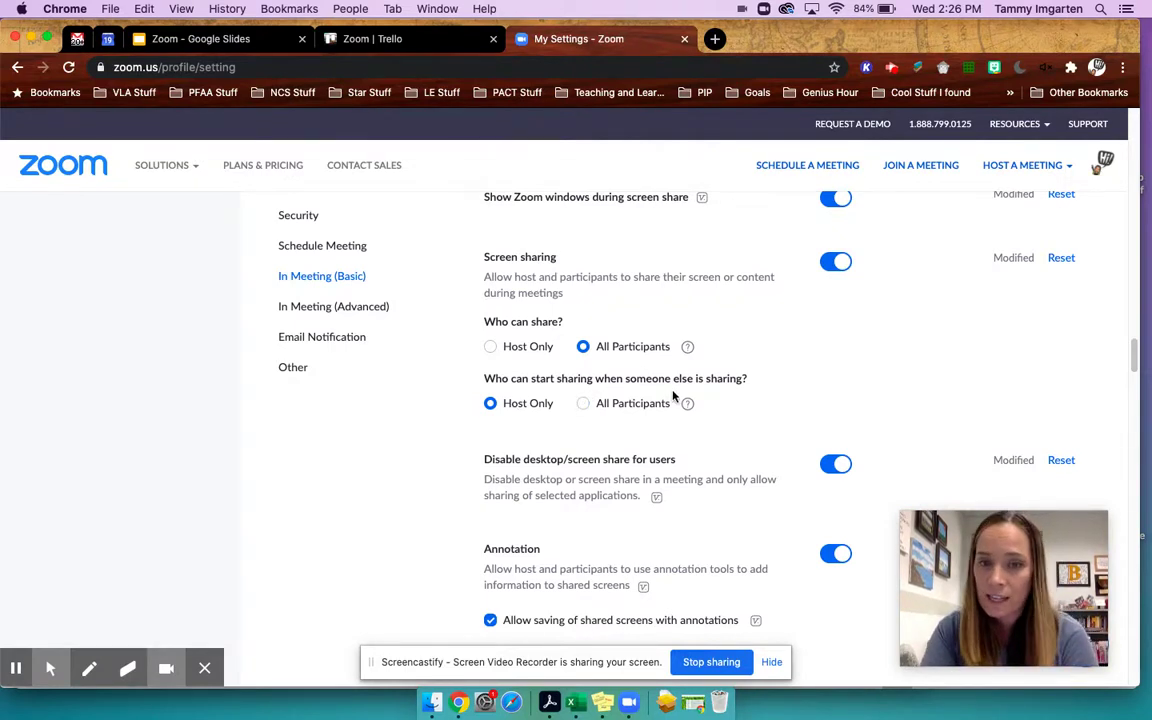
{"action": "scroll", "coordinate": [673, 396], "scroll_direction": "down", "scroll_amount": 5}
{"action": "scroll", "coordinate": [700, 396], "scroll_direction": "down", "scroll_amount": 3}
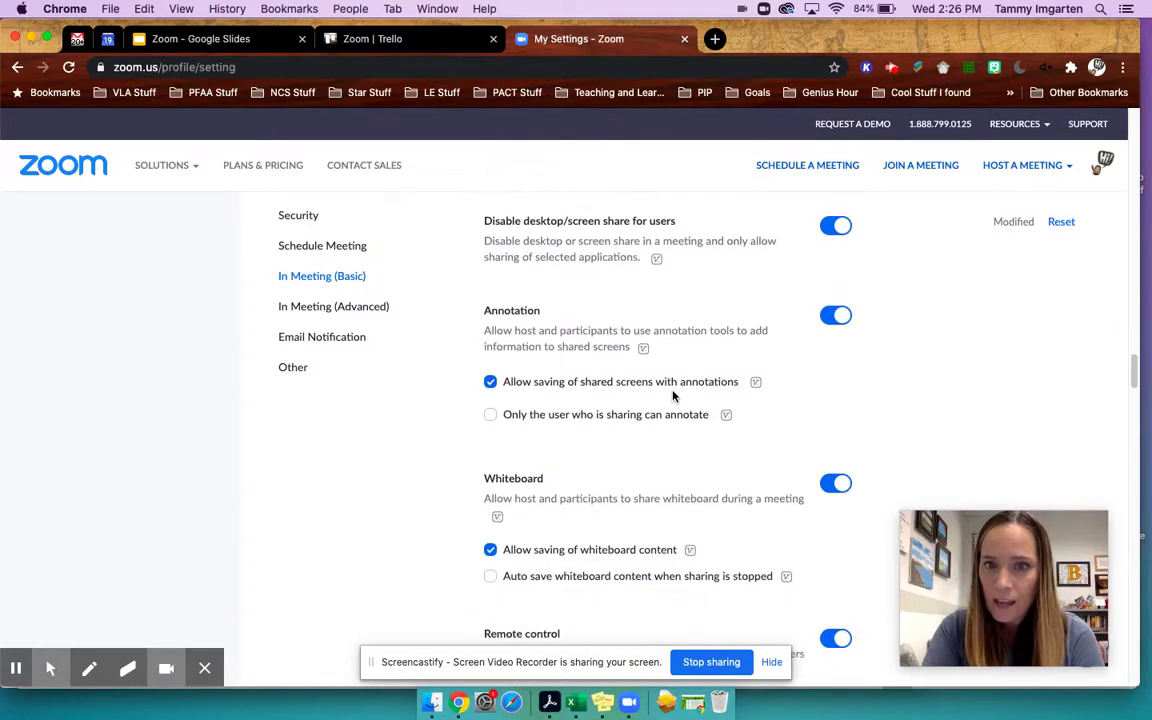
{"action": "scroll", "coordinate": [838, 320], "scroll_direction": "down", "scroll_amount": 1}
{"action": "scroll", "coordinate": [838, 320], "scroll_direction": "down", "scroll_amount": 2}
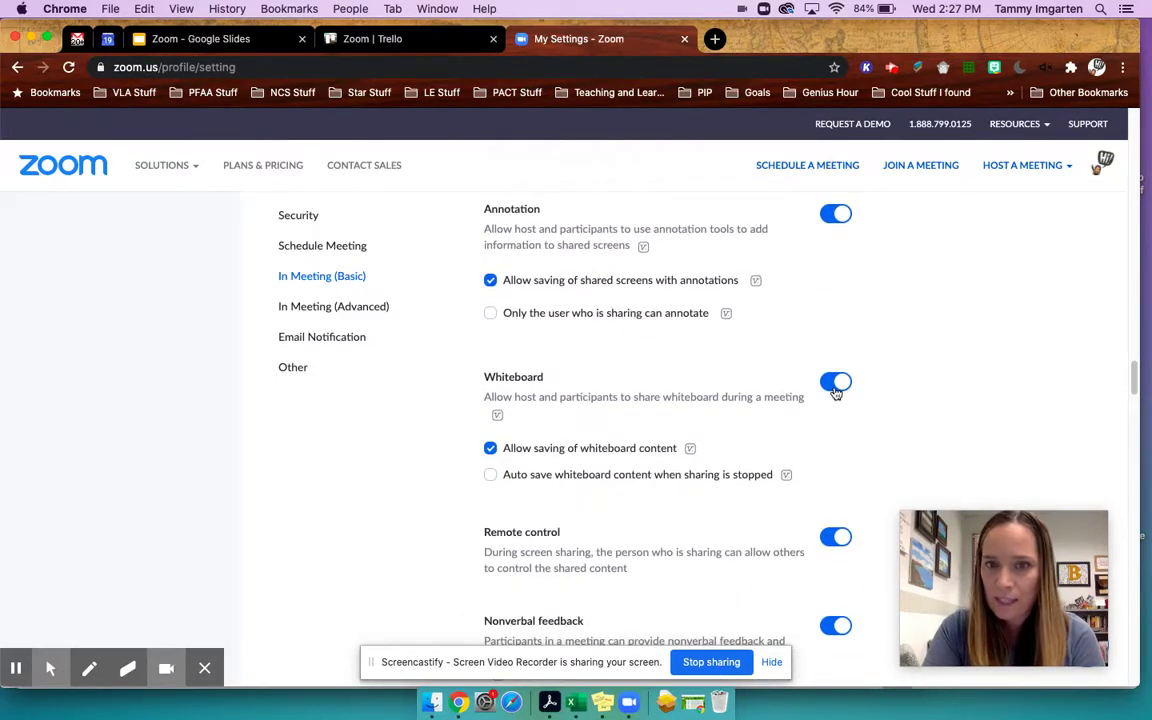
{"action": "scroll", "coordinate": [836, 390], "scroll_direction": "down", "scroll_amount": 6}
{"action": "scroll", "coordinate": [836, 394], "scroll_direction": "down", "scroll_amount": 1}
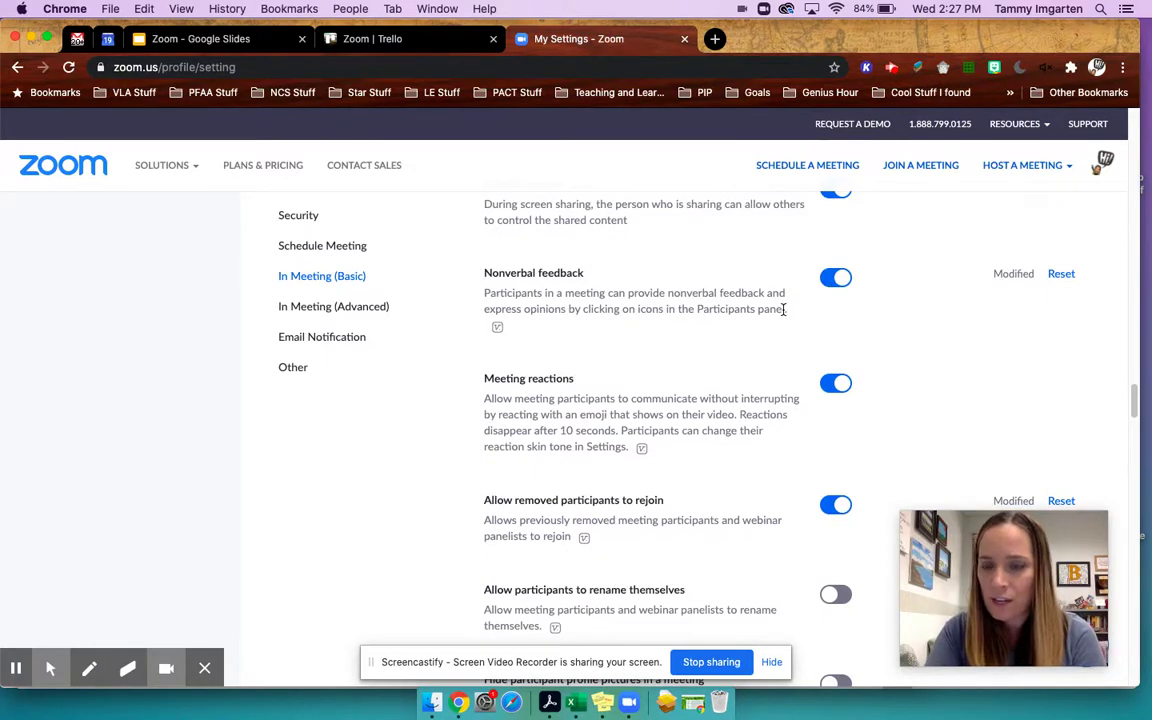
{"action": "scroll", "coordinate": [784, 309], "scroll_direction": "down", "scroll_amount": 1}
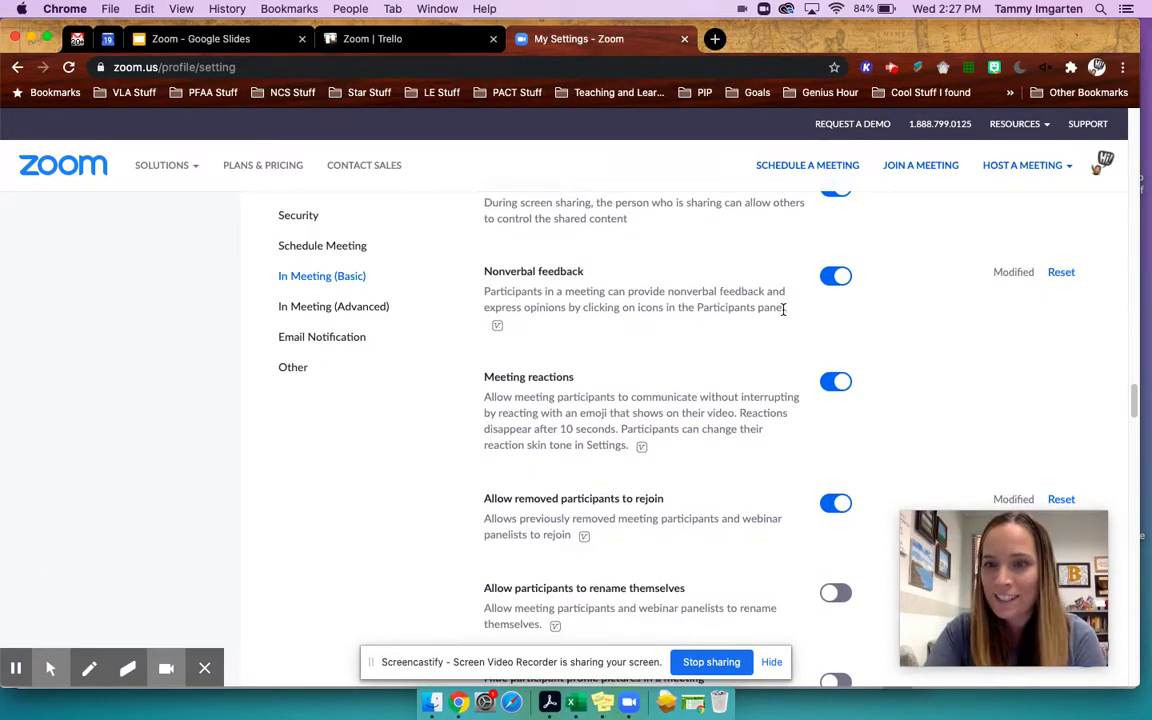
{"action": "scroll", "coordinate": [784, 300], "scroll_direction": "down", "scroll_amount": 3}
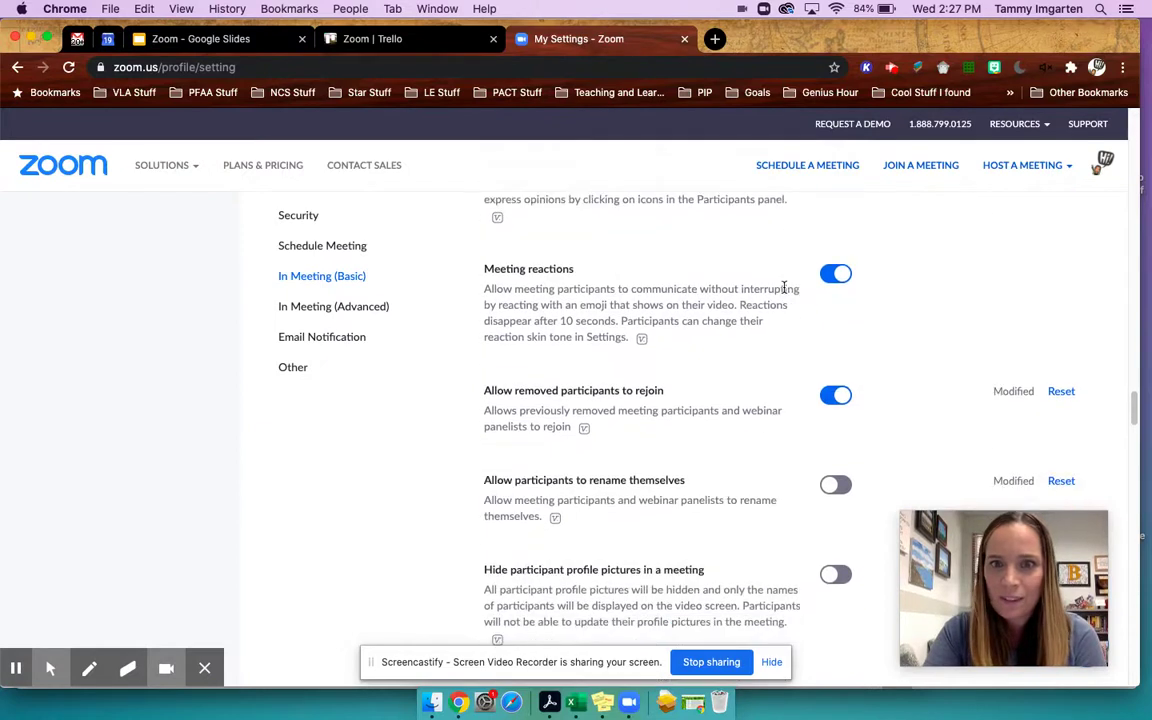
{"action": "scroll", "coordinate": [784, 289], "scroll_direction": "down", "scroll_amount": 3}
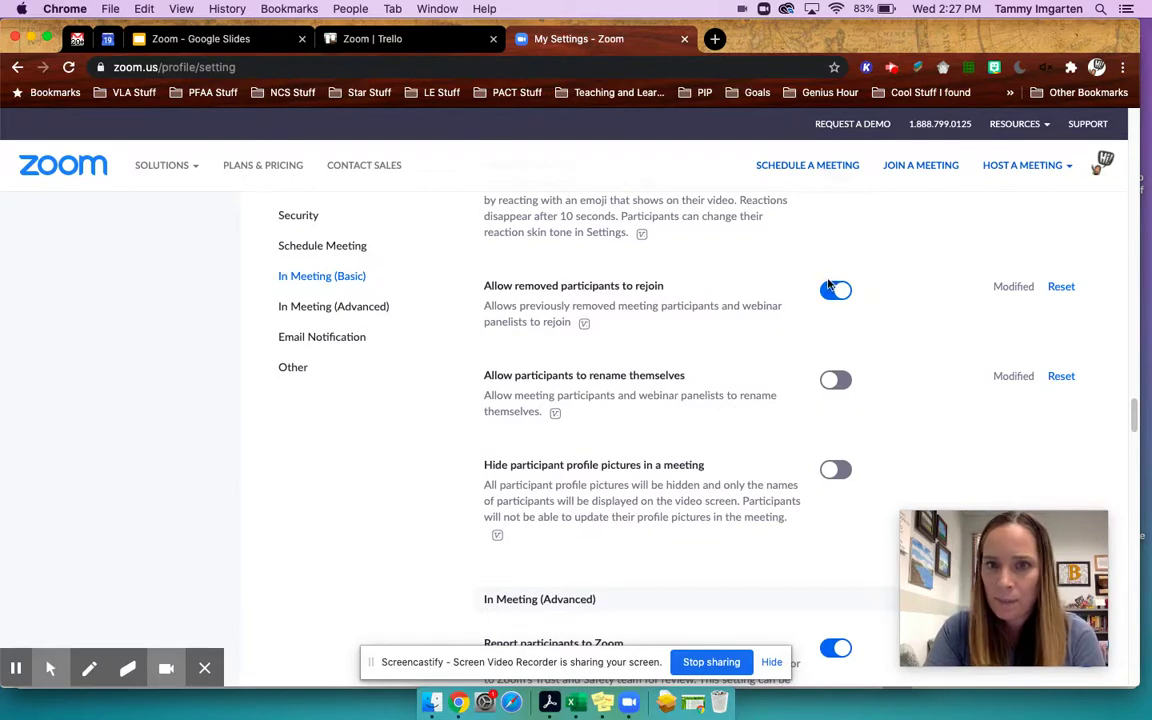
{"action": "scroll", "coordinate": [829, 285], "scroll_direction": "down", "scroll_amount": 2}
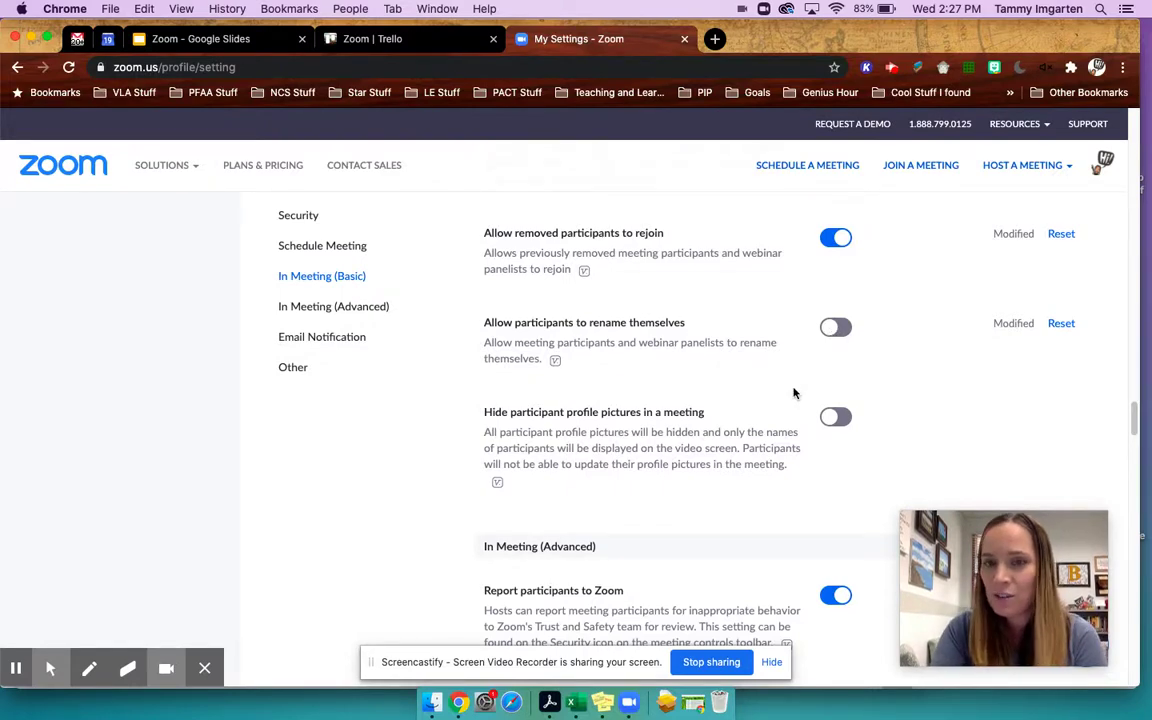
{"action": "scroll", "coordinate": [793, 393], "scroll_direction": "down", "scroll_amount": 5}
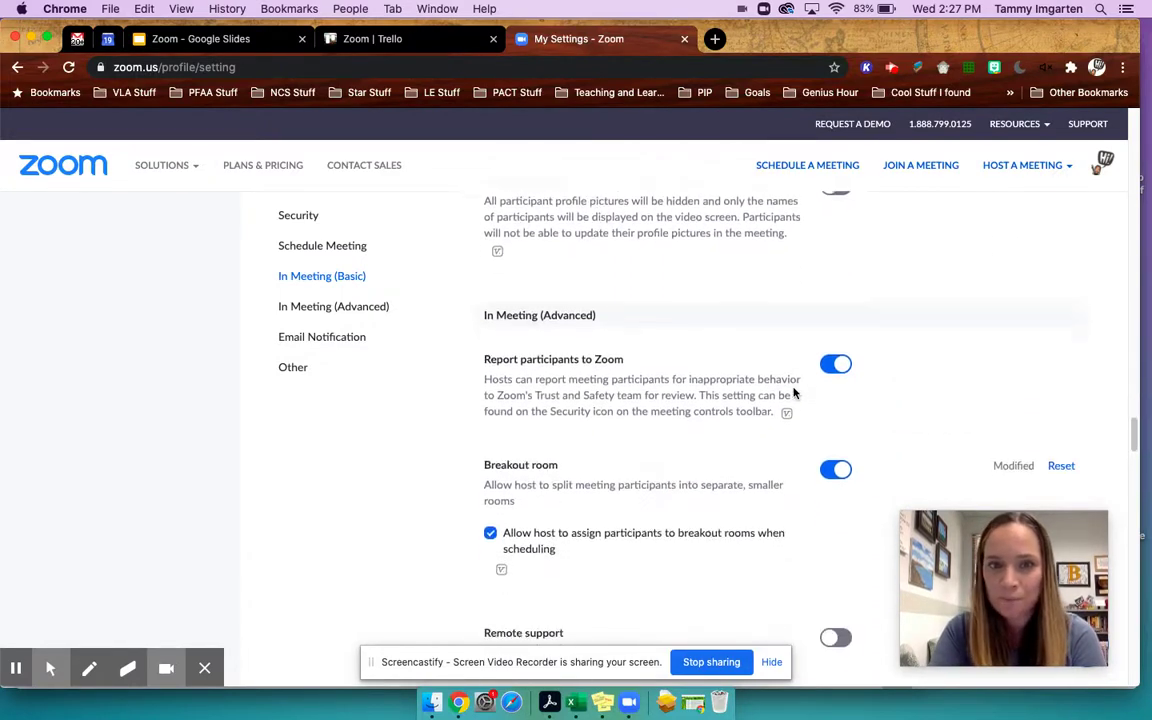
{"action": "scroll", "coordinate": [793, 393], "scroll_direction": "down", "scroll_amount": 2}
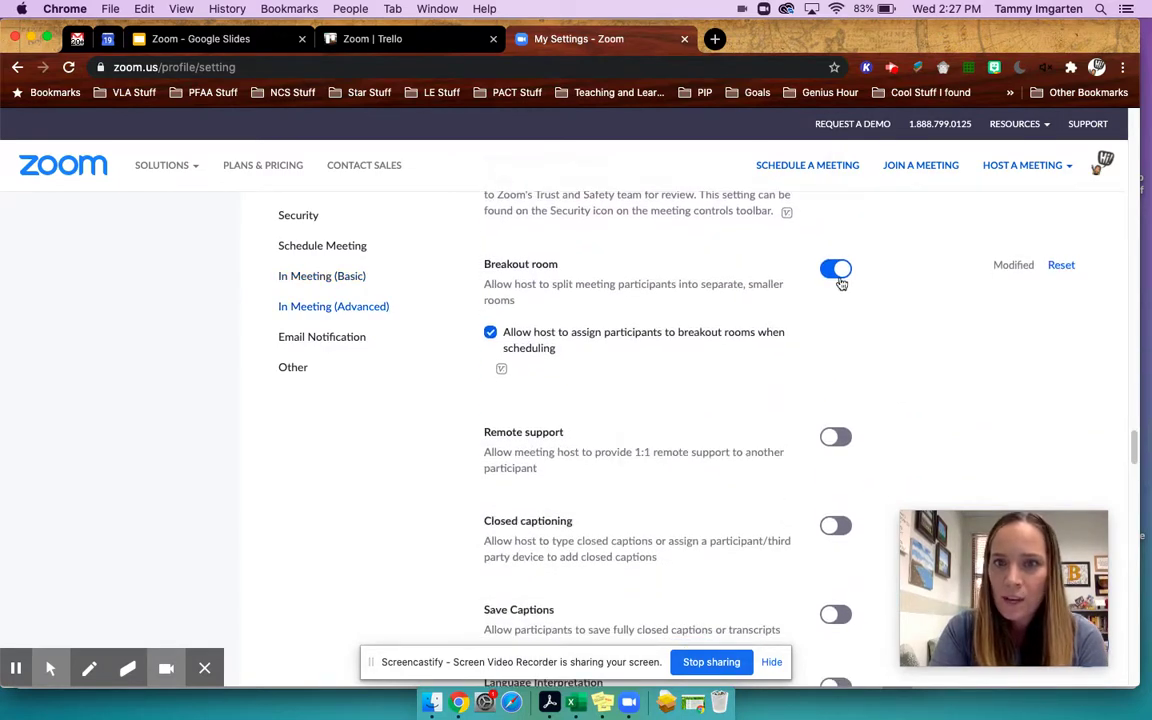
{"action": "scroll", "coordinate": [802, 304], "scroll_direction": "down", "scroll_amount": 8}
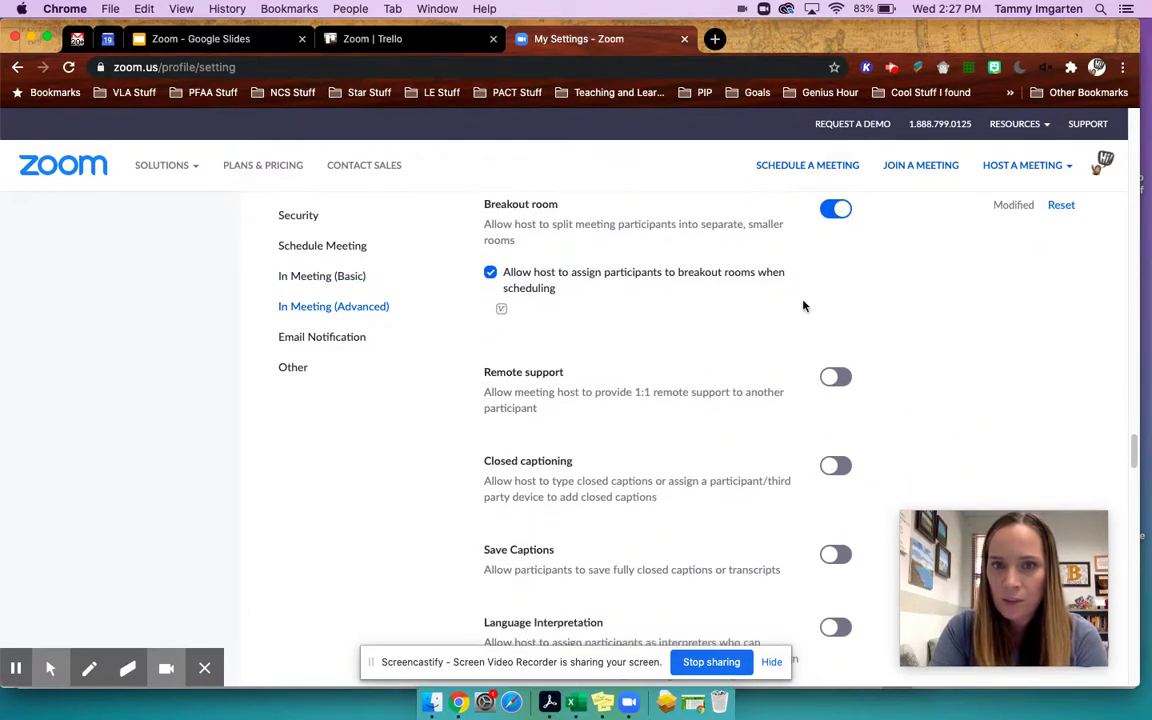
{"action": "scroll", "coordinate": [804, 304], "scroll_direction": "down", "scroll_amount": 4}
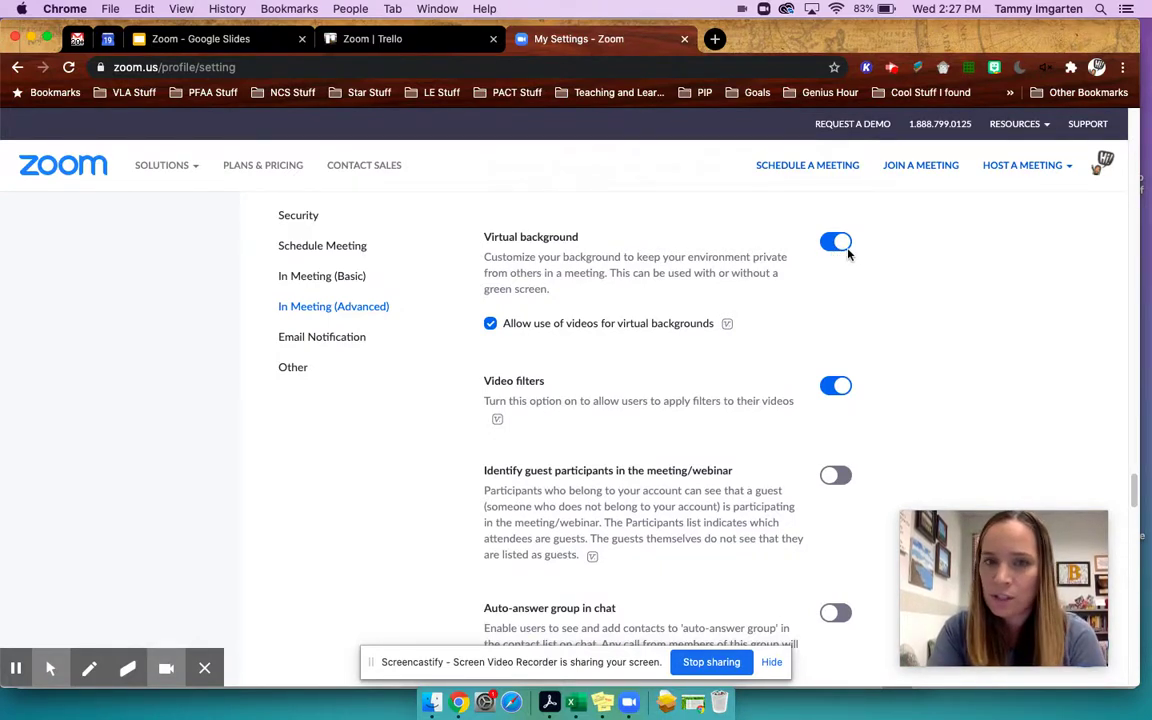
{"action": "scroll", "coordinate": [828, 254], "scroll_direction": "down", "scroll_amount": 2}
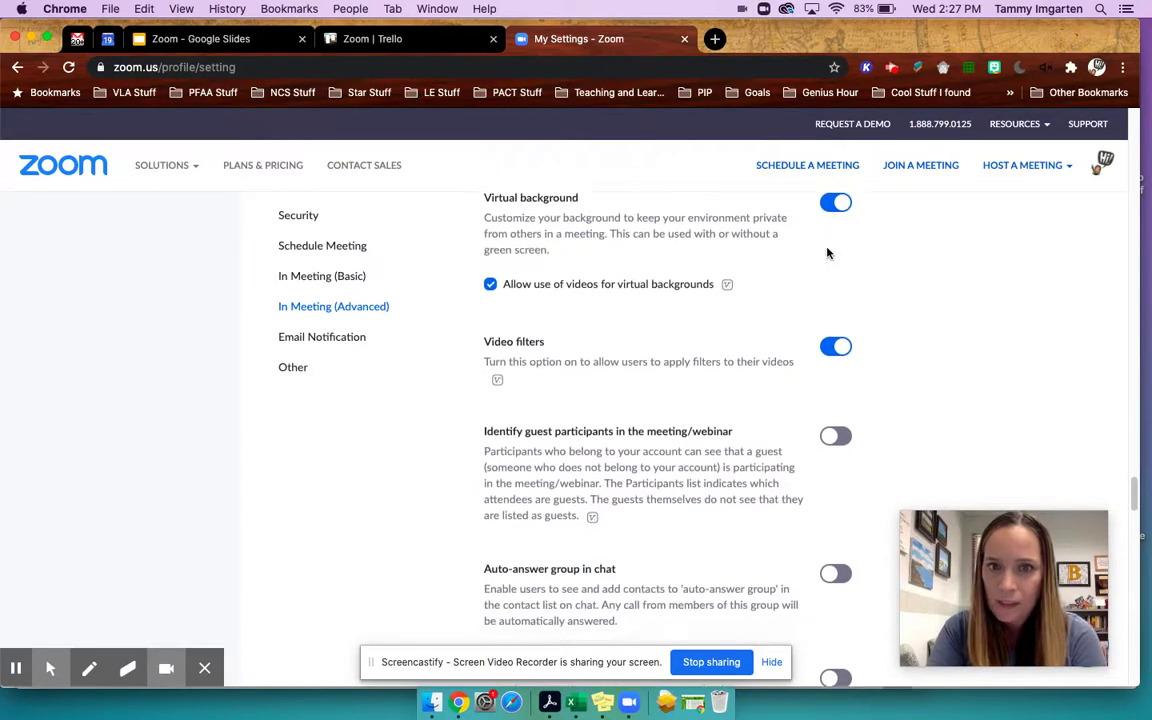
{"action": "scroll", "coordinate": [828, 254], "scroll_direction": "down", "scroll_amount": 15}
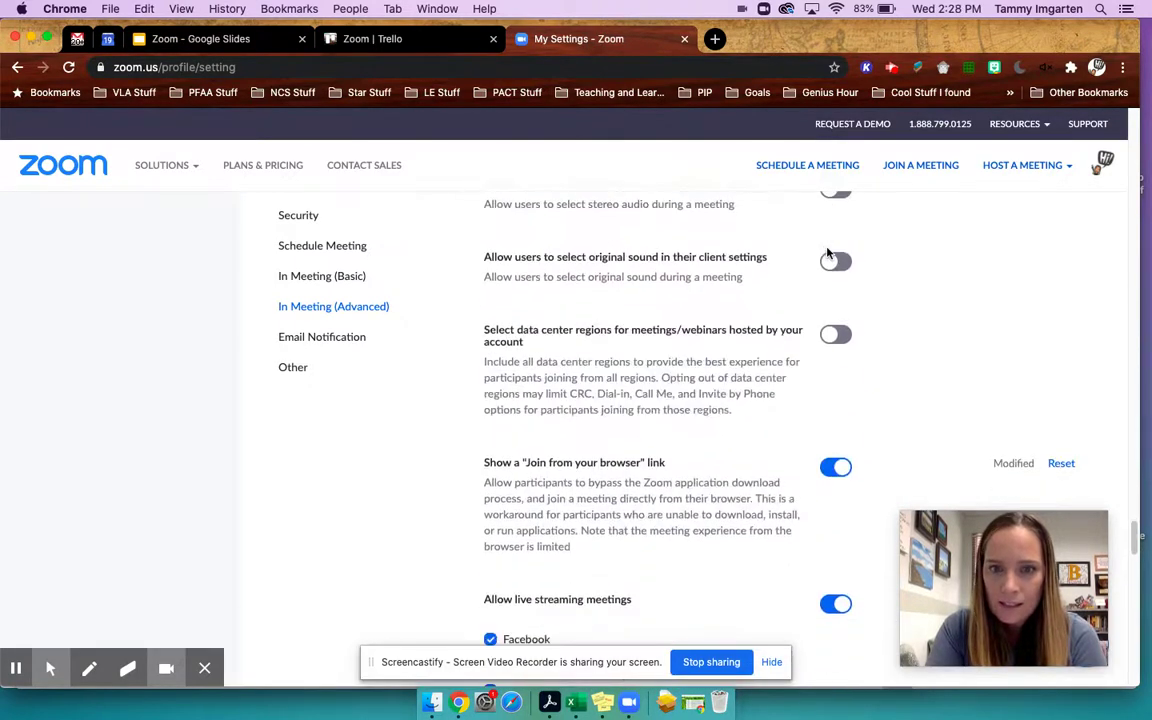
{"action": "scroll", "coordinate": [828, 254], "scroll_direction": "down", "scroll_amount": 9}
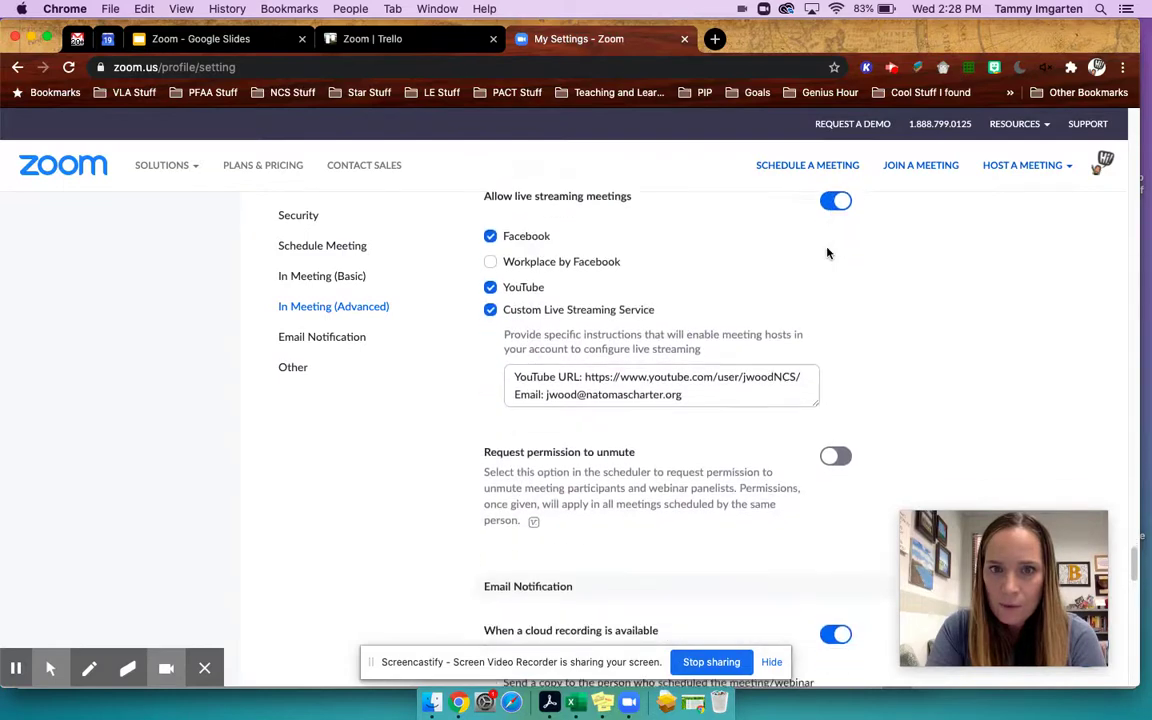
{"action": "scroll", "coordinate": [828, 254], "scroll_direction": "down", "scroll_amount": 7}
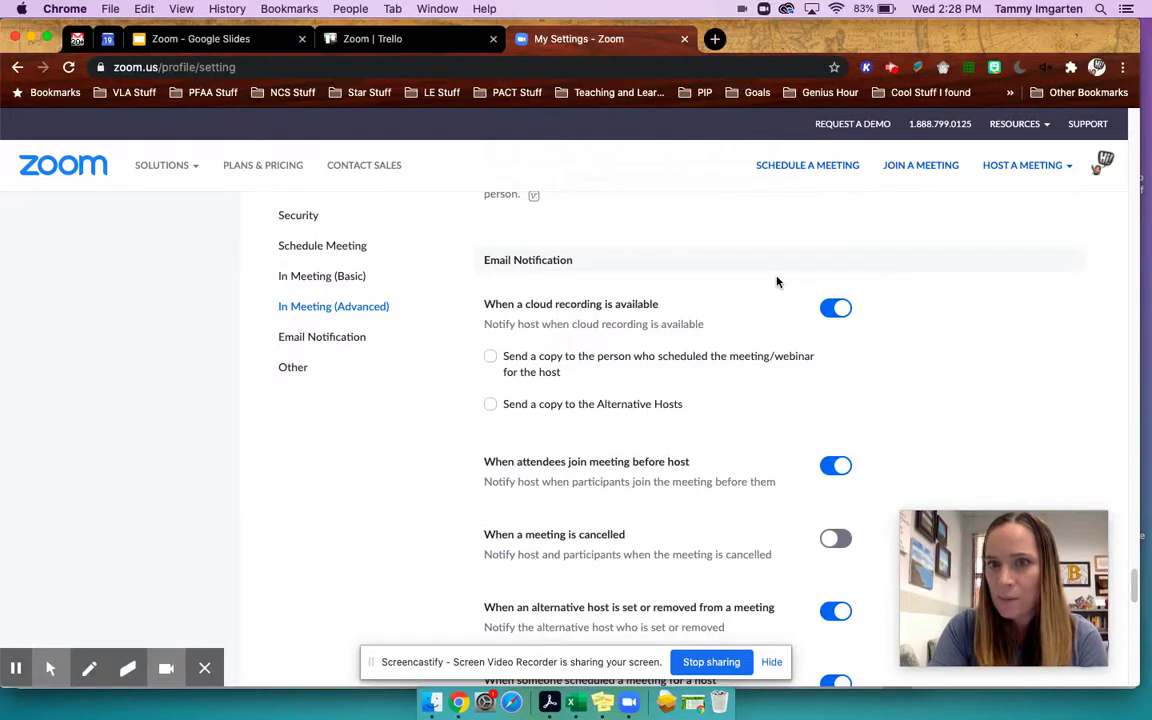
- Start a new meeting, replacing the 'My Meeting' topic with the host's own meetings title
{"action": "left_click", "coordinate": [809, 171]}
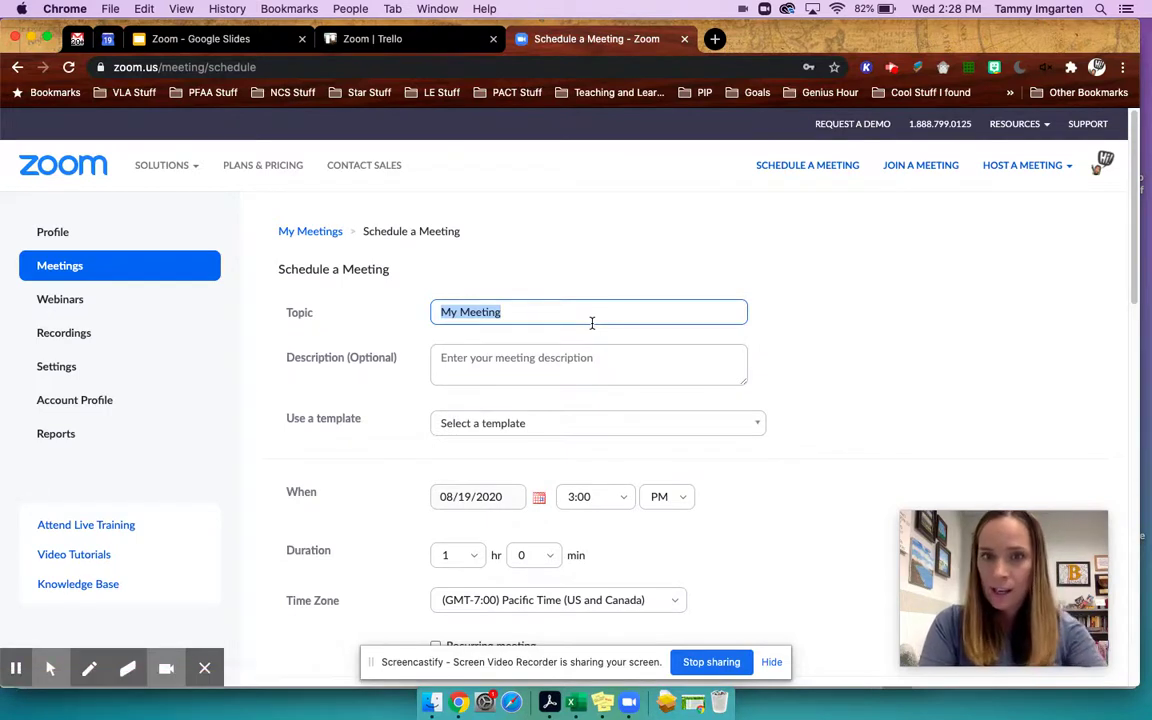
{"action": "type", "text": "Tammy'"}
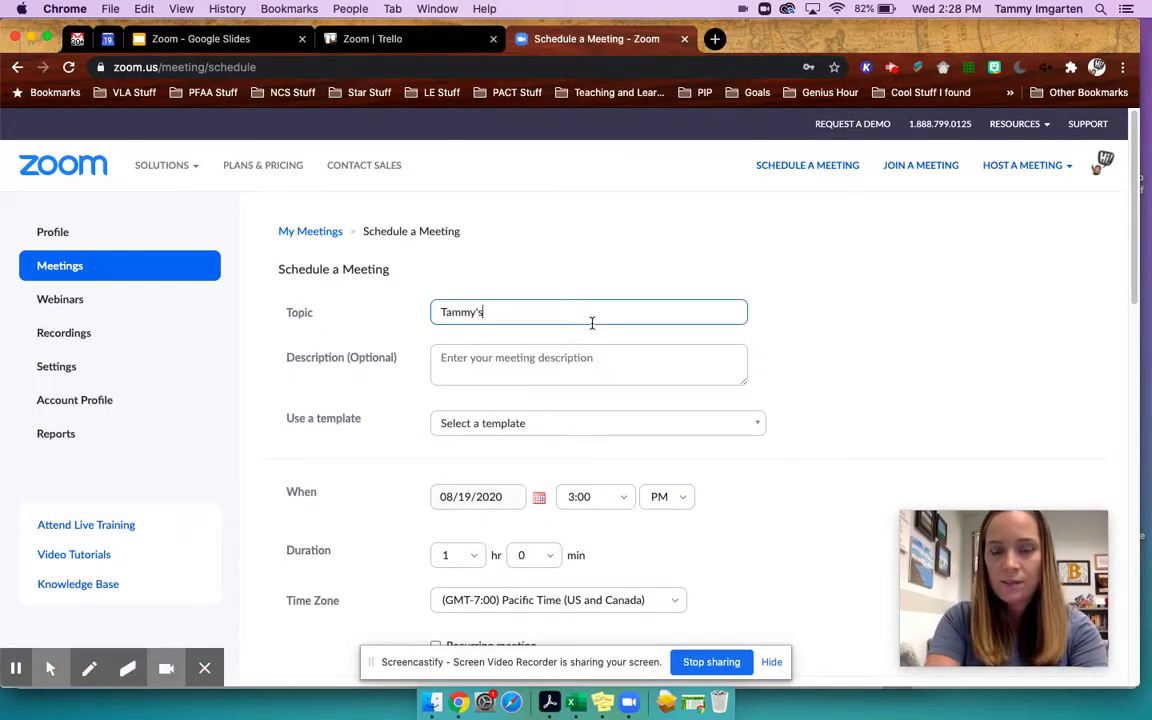
{"action": "type", "text": "s Meetings"}
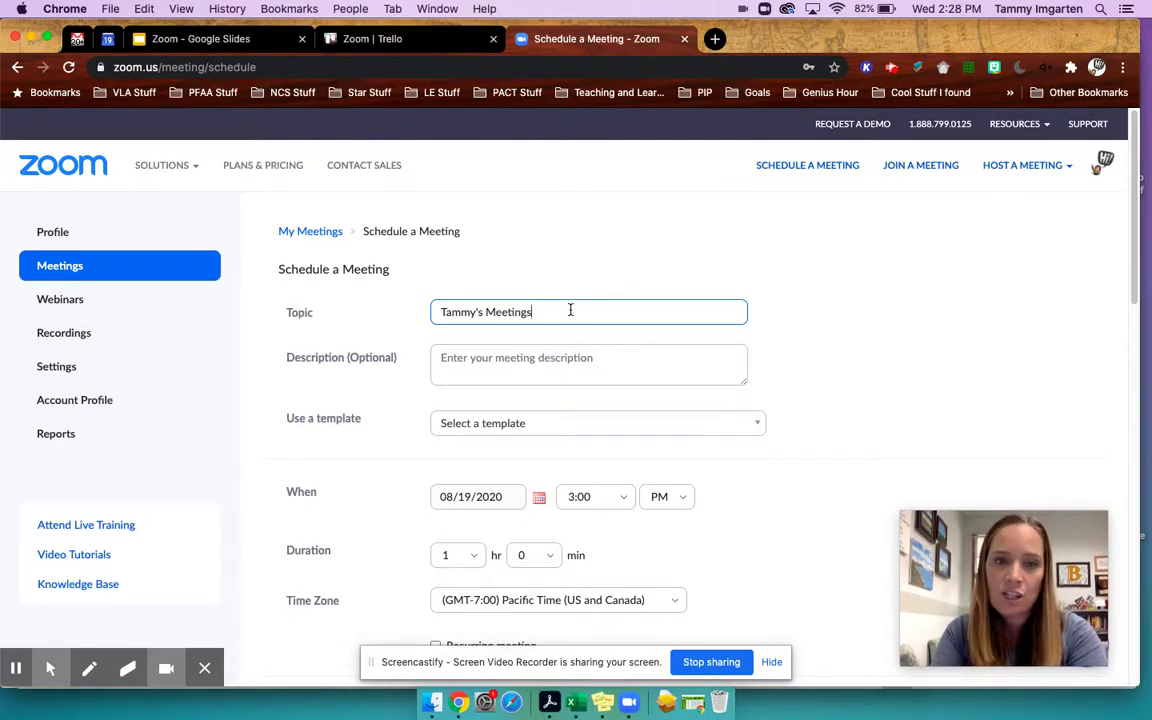
{"action": "left_click", "coordinate": [522, 361]}
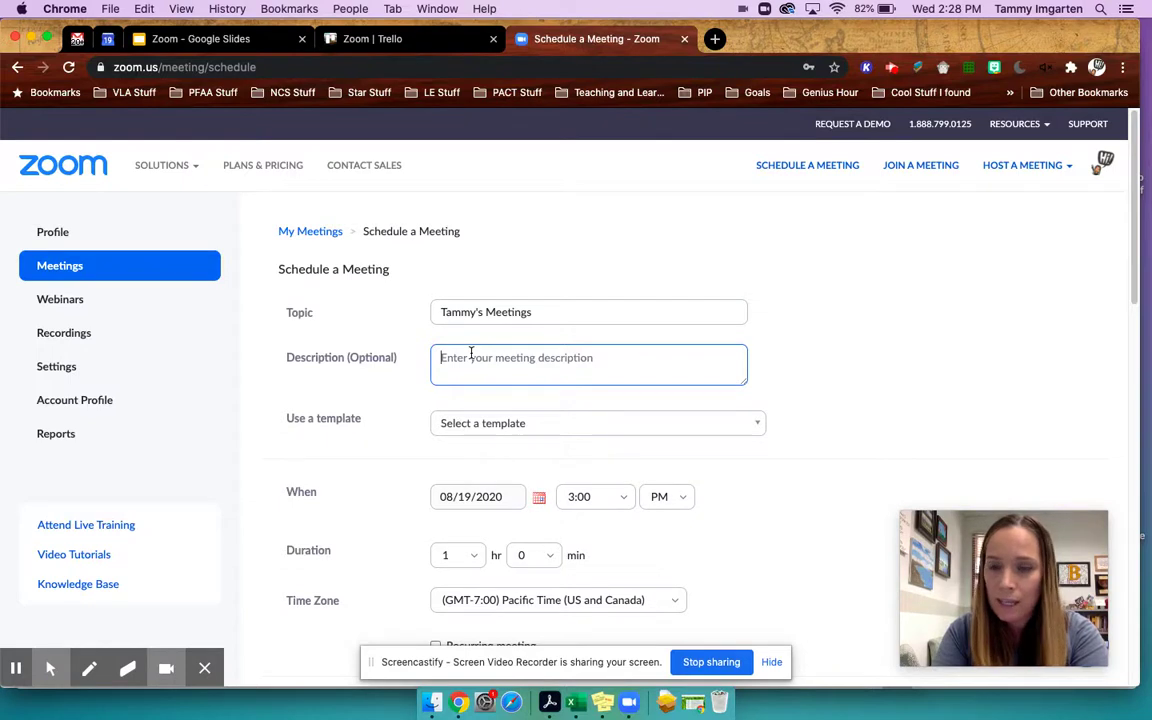
- Tick Recurring meeting and set the Recurrence to No Fixed Time
{"action": "scroll", "coordinate": [471, 352], "scroll_direction": "down", "scroll_amount": 2}
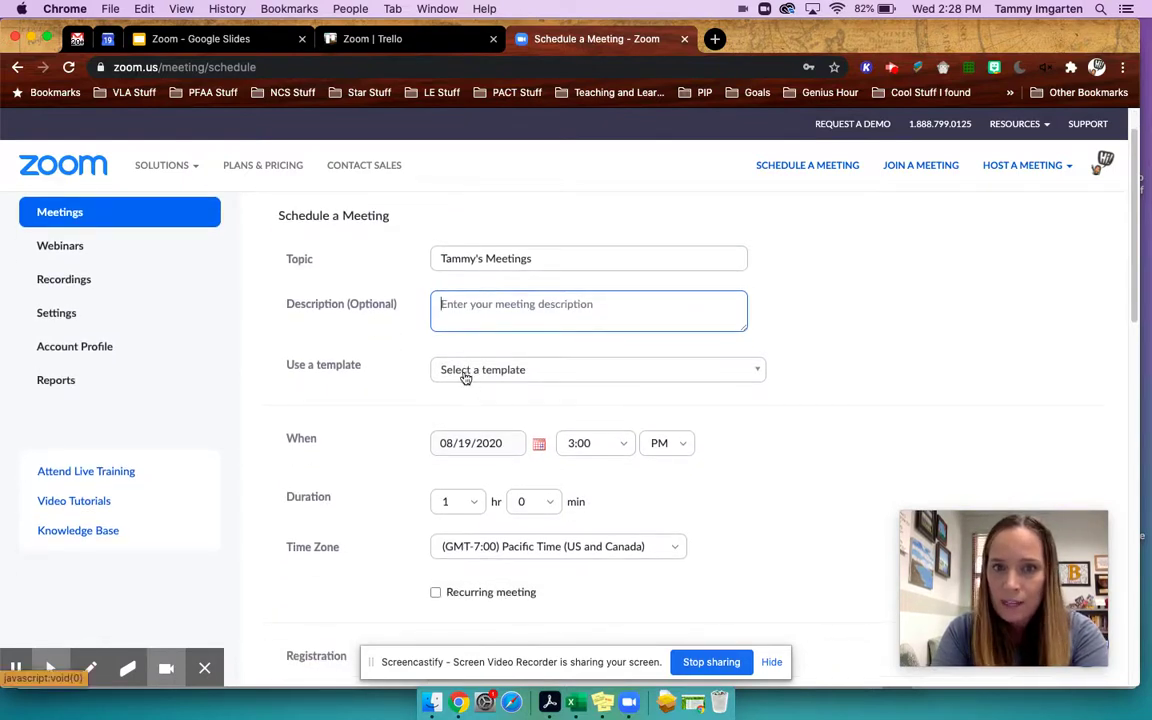
{"action": "scroll", "coordinate": [368, 441], "scroll_direction": "down", "scroll_amount": 5}
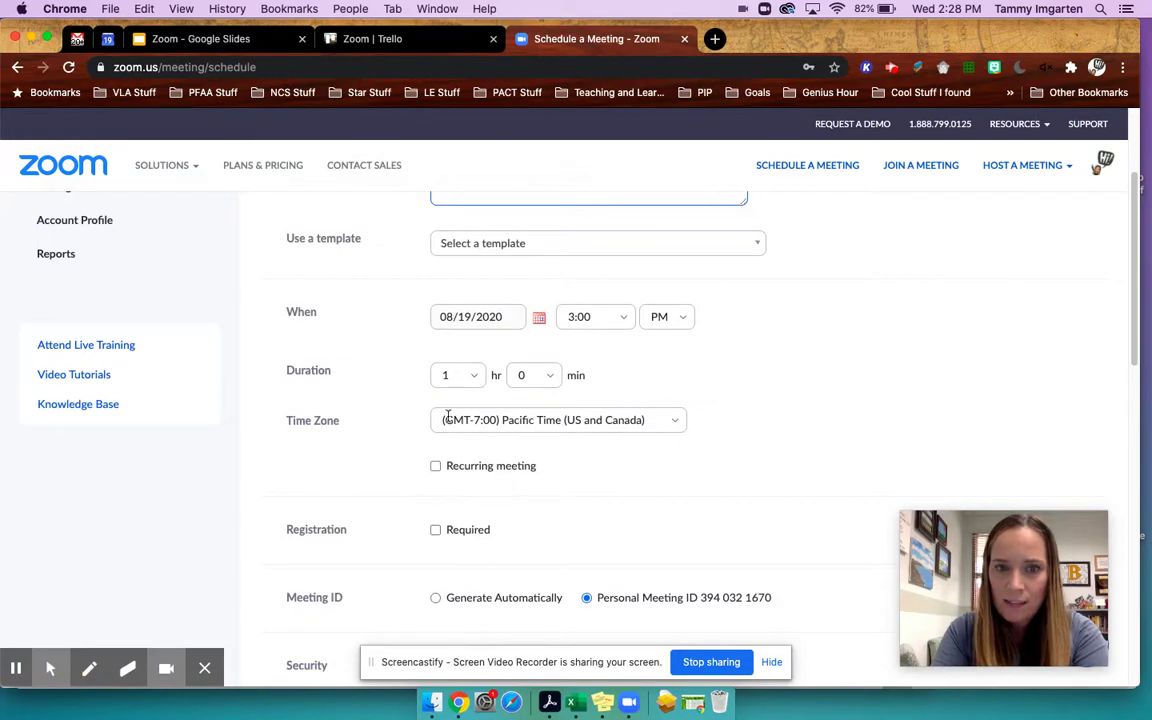
{"action": "left_click", "coordinate": [435, 467]}
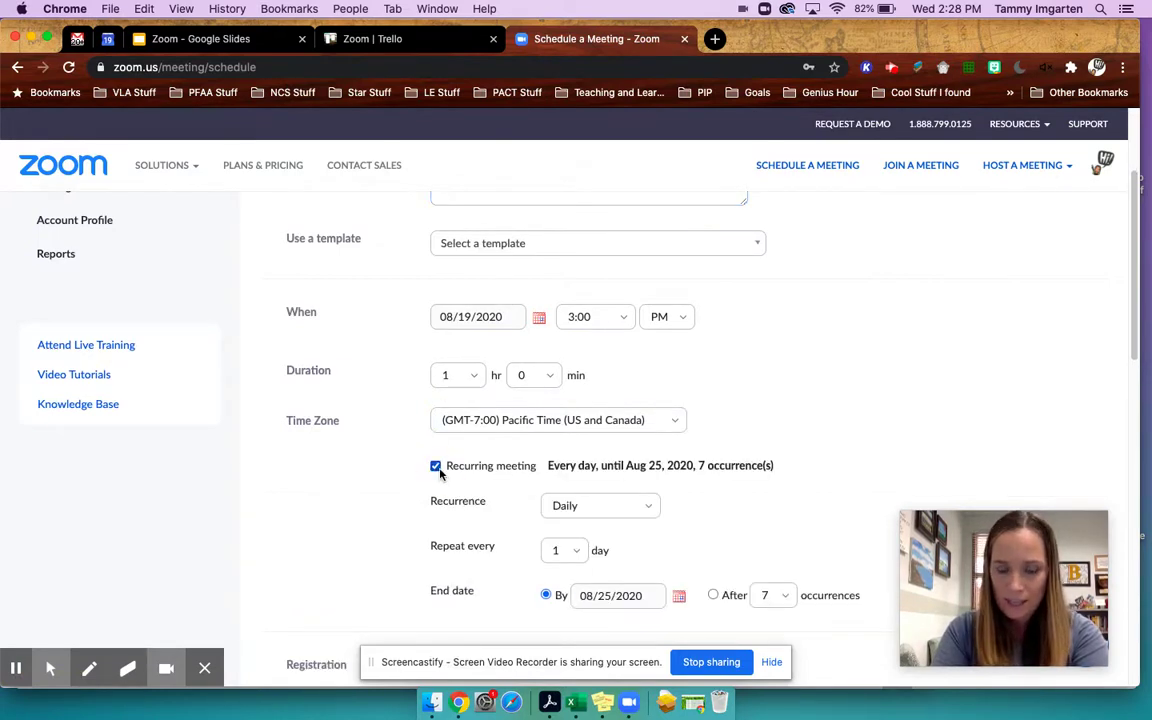
{"action": "scroll", "coordinate": [466, 454], "scroll_direction": "down", "scroll_amount": 2}
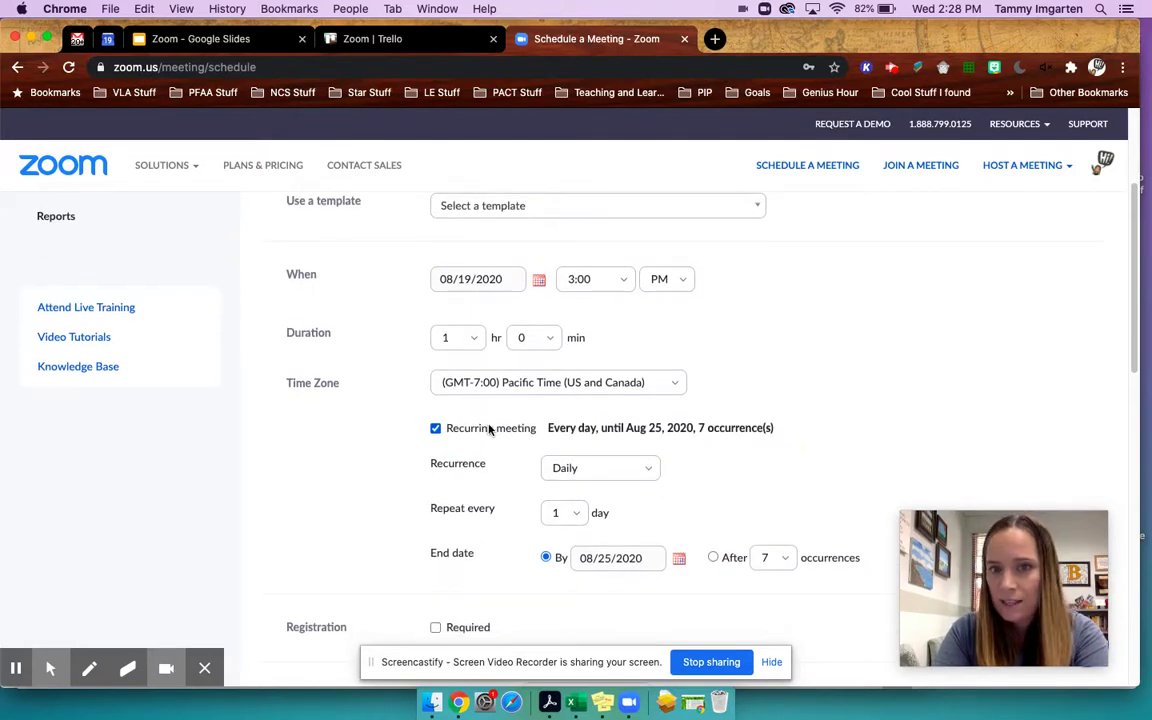
{"action": "scroll", "coordinate": [530, 410], "scroll_direction": "down", "scroll_amount": 2}
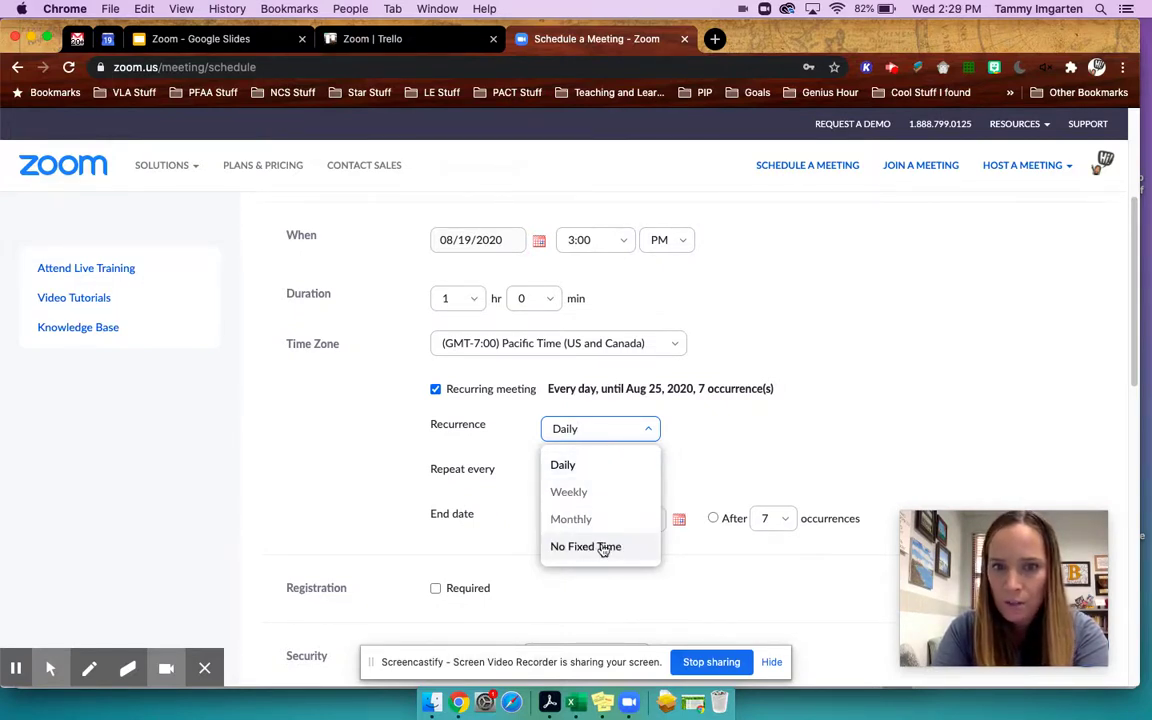
{"action": "left_click", "coordinate": [607, 549]}
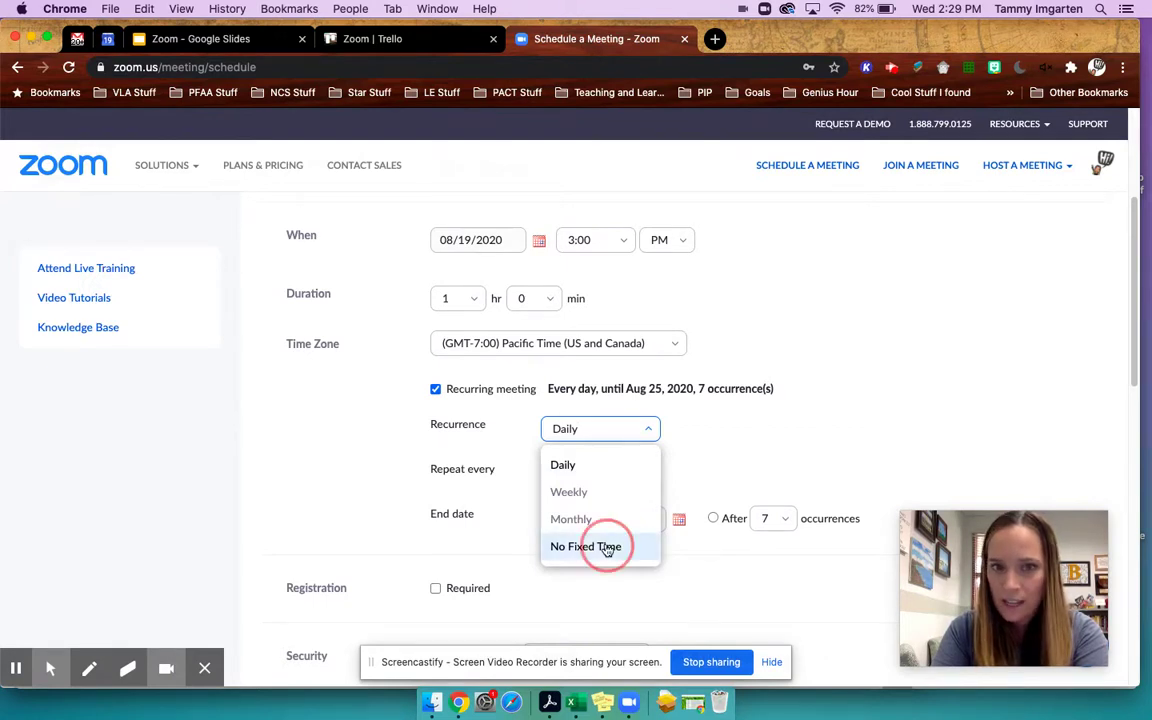
{"action": "scroll", "coordinate": [704, 407], "scroll_direction": "up", "scroll_amount": 1}
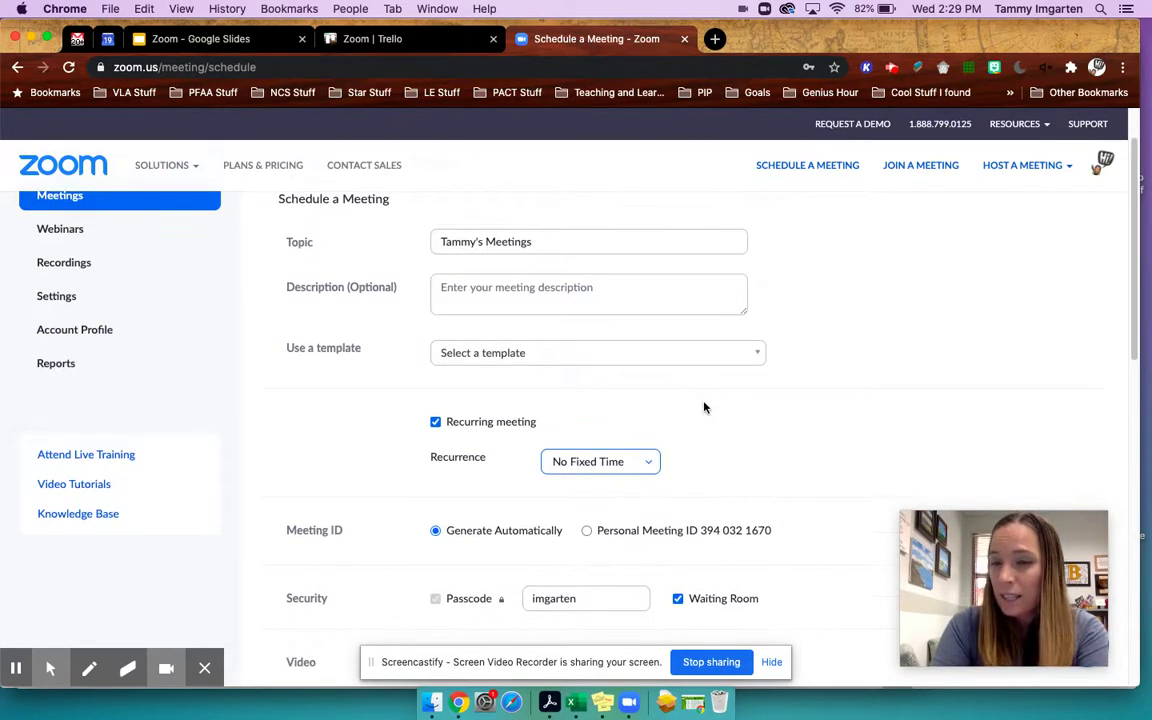
{"action": "scroll", "coordinate": [704, 407], "scroll_direction": "up", "scroll_amount": 1}
{"action": "scroll", "coordinate": [704, 407], "scroll_direction": "up", "scroll_amount": 1}
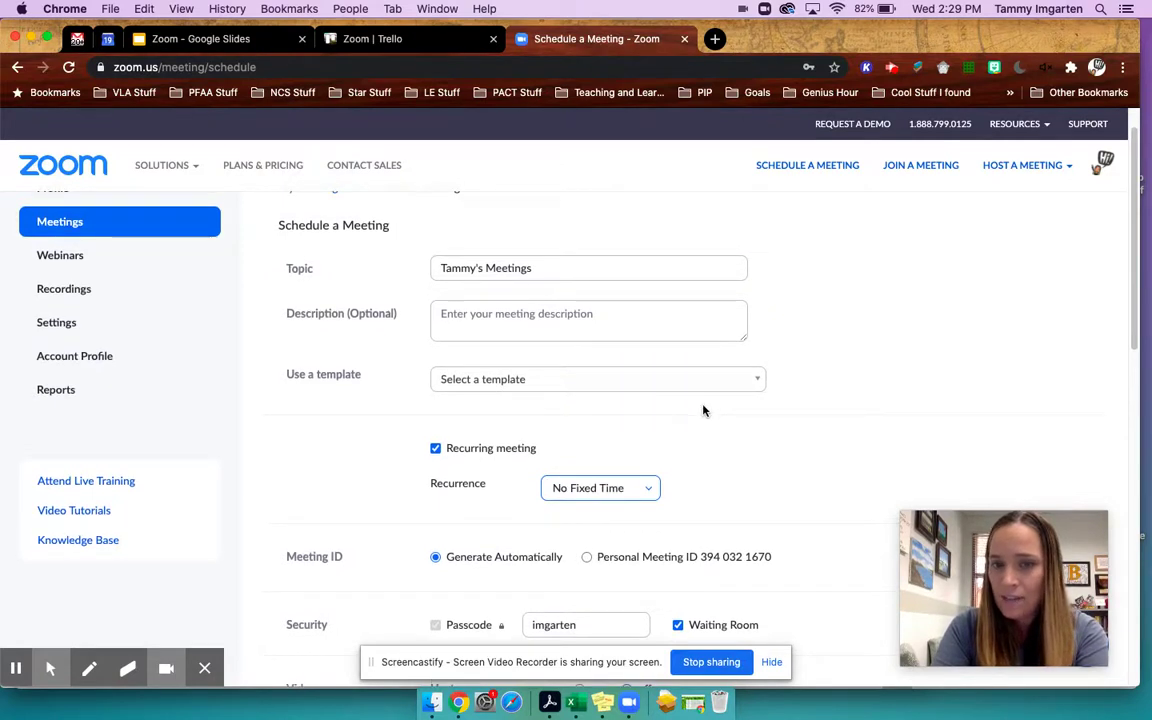
{"action": "scroll", "coordinate": [702, 407], "scroll_direction": "down", "scroll_amount": 3}
{"action": "left_click_drag", "start_coordinate": [545, 482], "coordinate": [446, 480]}
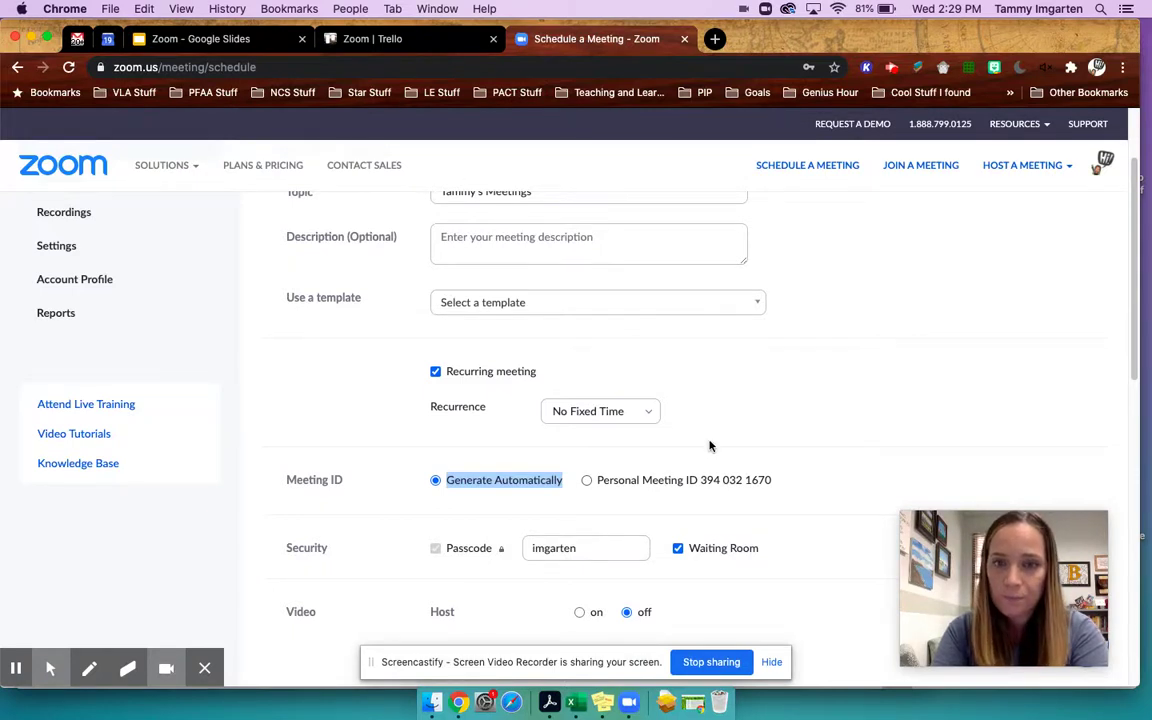
{"action": "scroll", "coordinate": [710, 445], "scroll_direction": "down", "scroll_amount": 1}
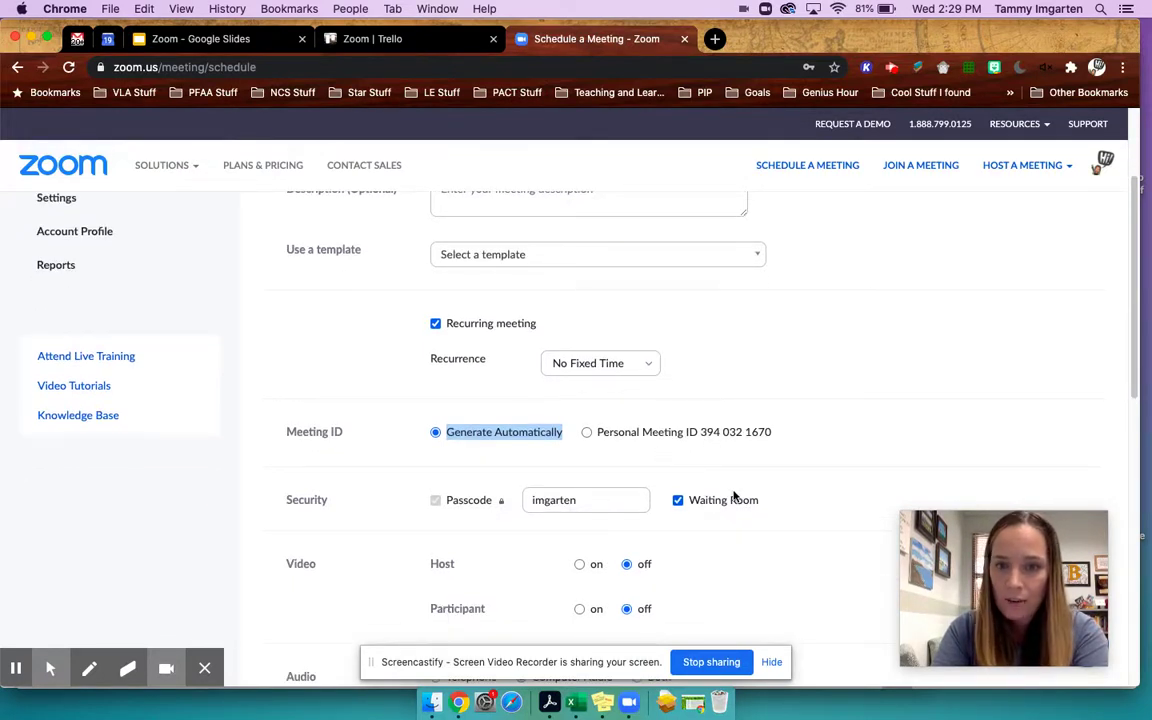
{"action": "scroll", "coordinate": [735, 494], "scroll_direction": "down", "scroll_amount": 2}
{"action": "scroll", "coordinate": [665, 500], "scroll_direction": "down", "scroll_amount": 6}
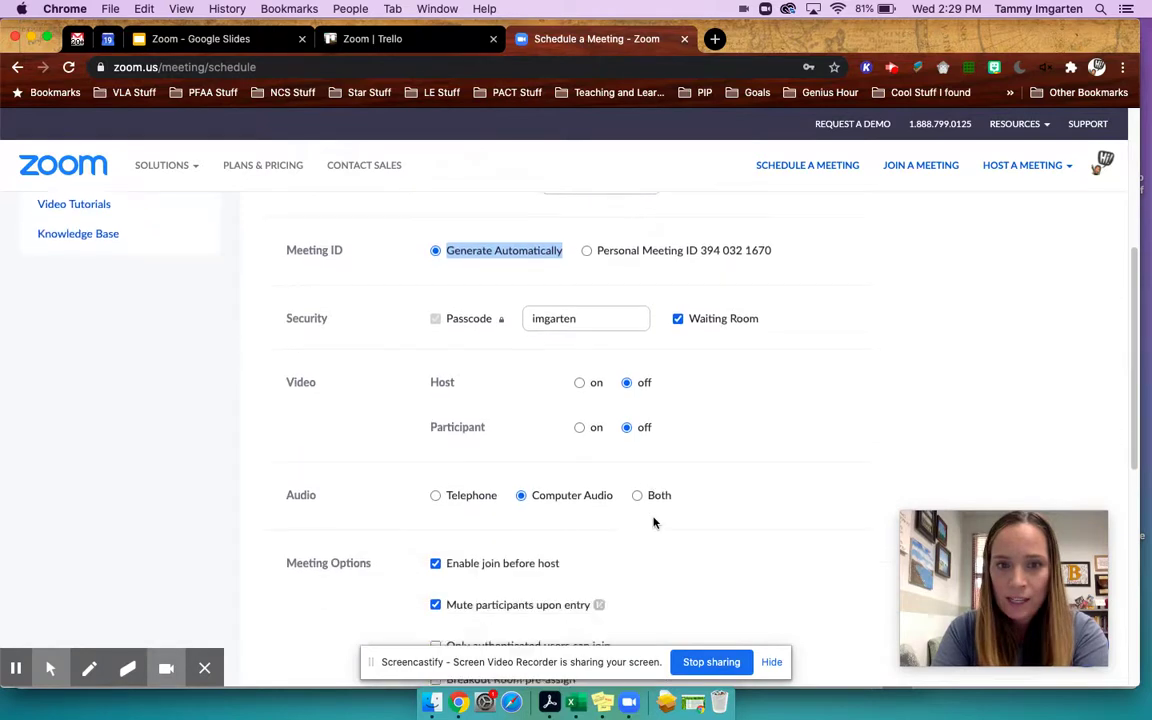
{"action": "scroll", "coordinate": [652, 519], "scroll_direction": "down", "scroll_amount": 1}
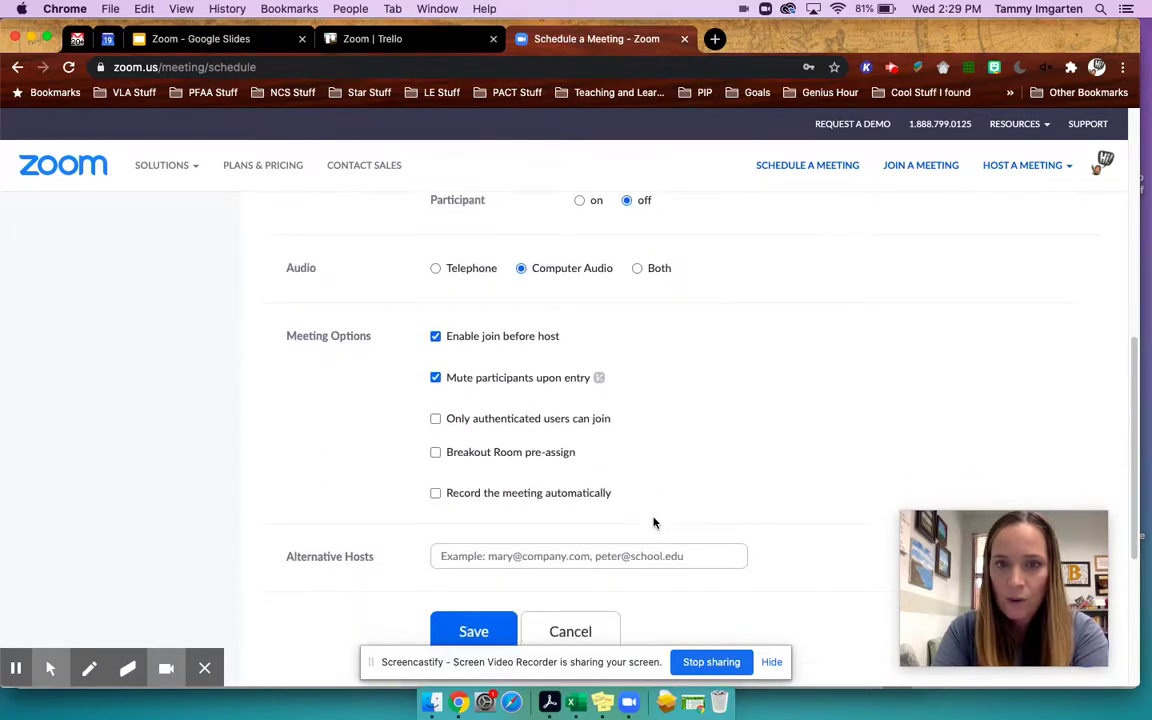
{"action": "scroll", "coordinate": [598, 494], "scroll_direction": "down", "scroll_amount": 1}
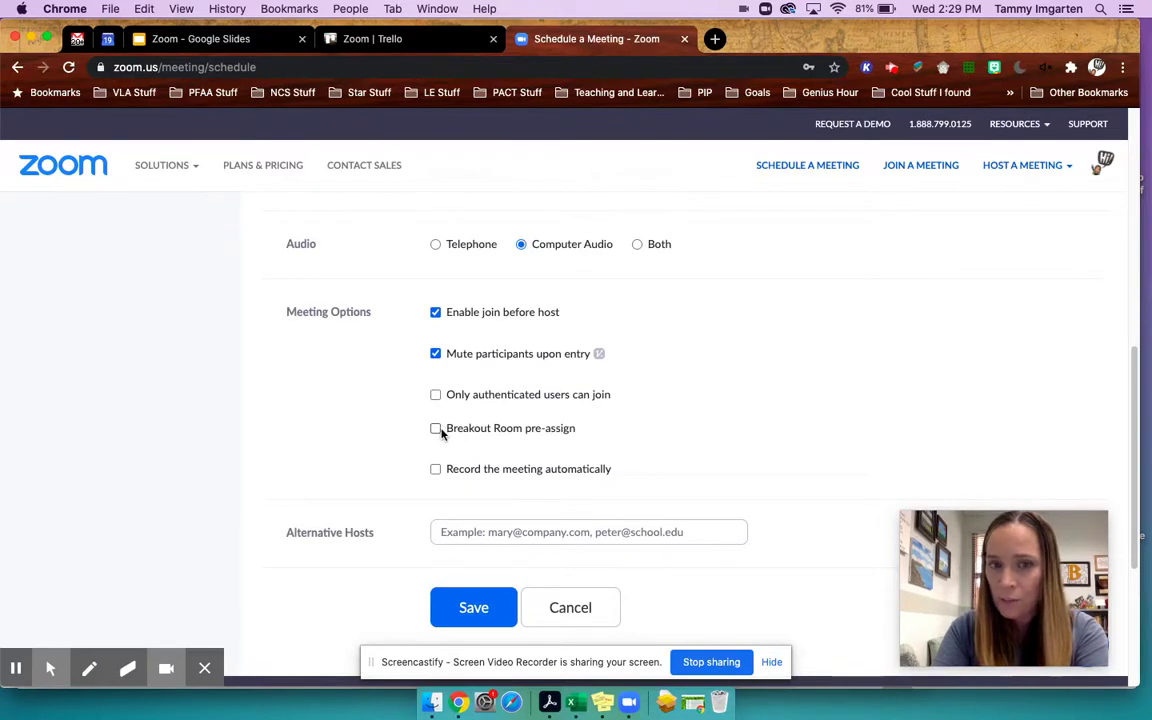
{"action": "scroll", "coordinate": [490, 455], "scroll_direction": "down", "scroll_amount": 1}
- Put the cursor in the Alternative Hosts field under Meeting Options
{"action": "left_click", "coordinate": [517, 481]}
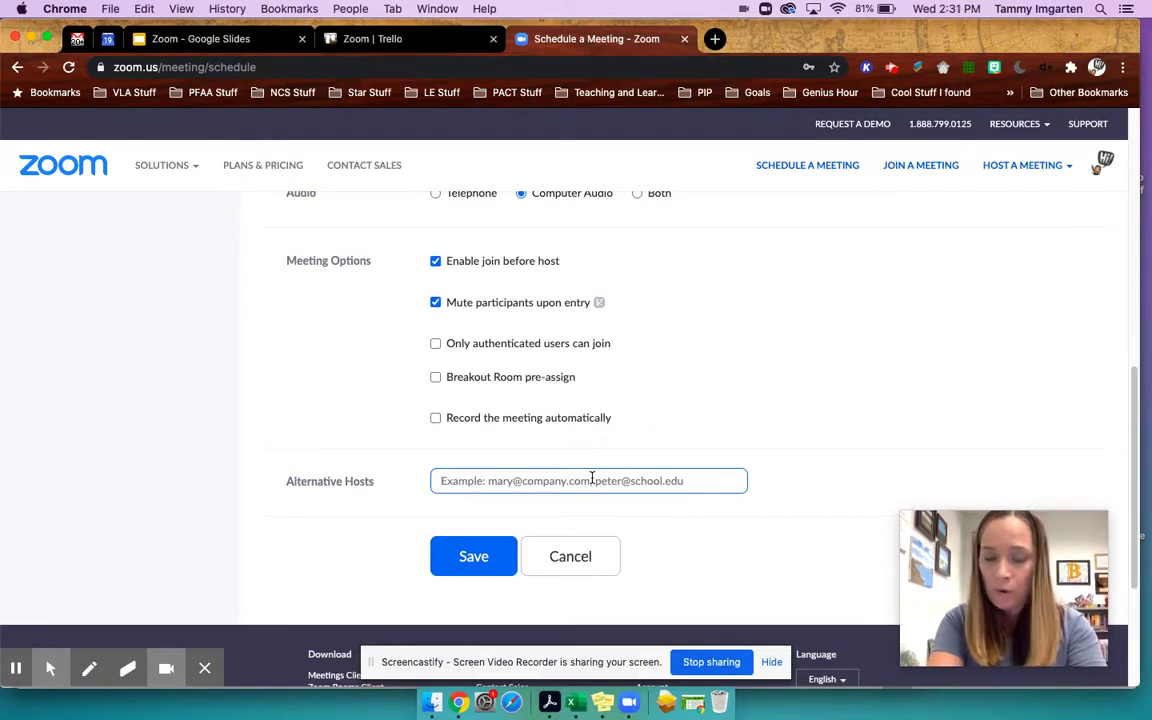
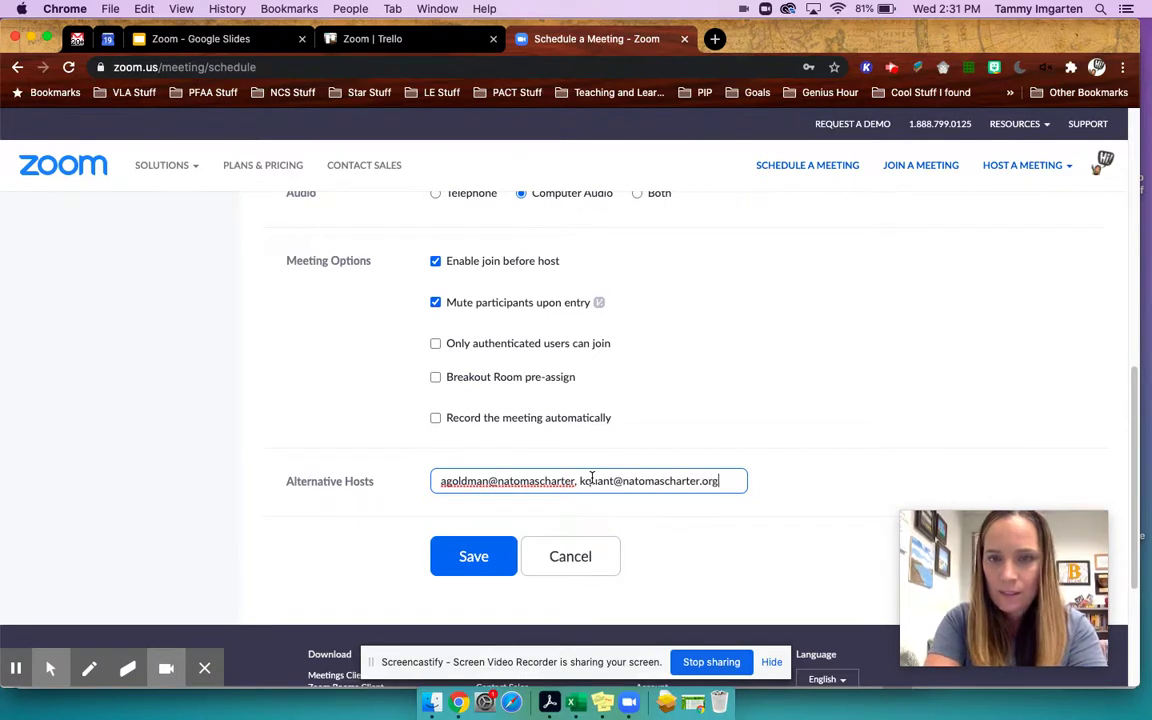
- Enter two school e-mail addresses as alternative hosts, then select and delete them all
{"action": "left_click", "coordinate": [577, 481]}
{"action": "type", "text": ".org,"}
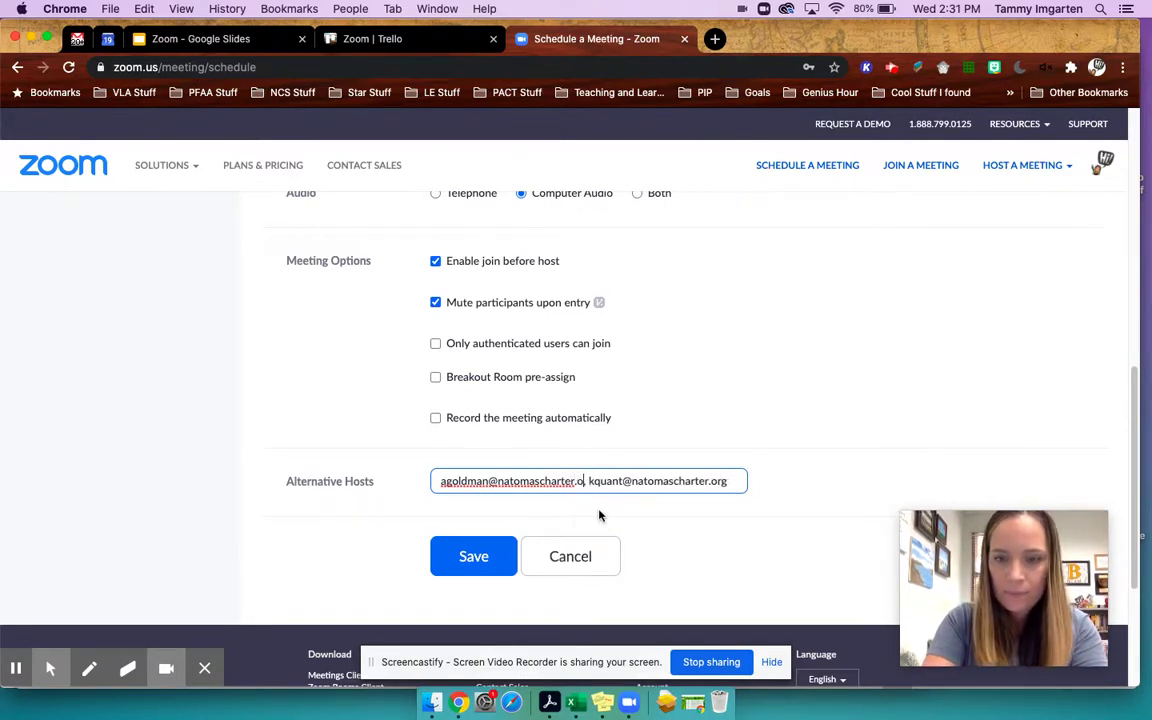
{"action": "key", "text": "super+a"}
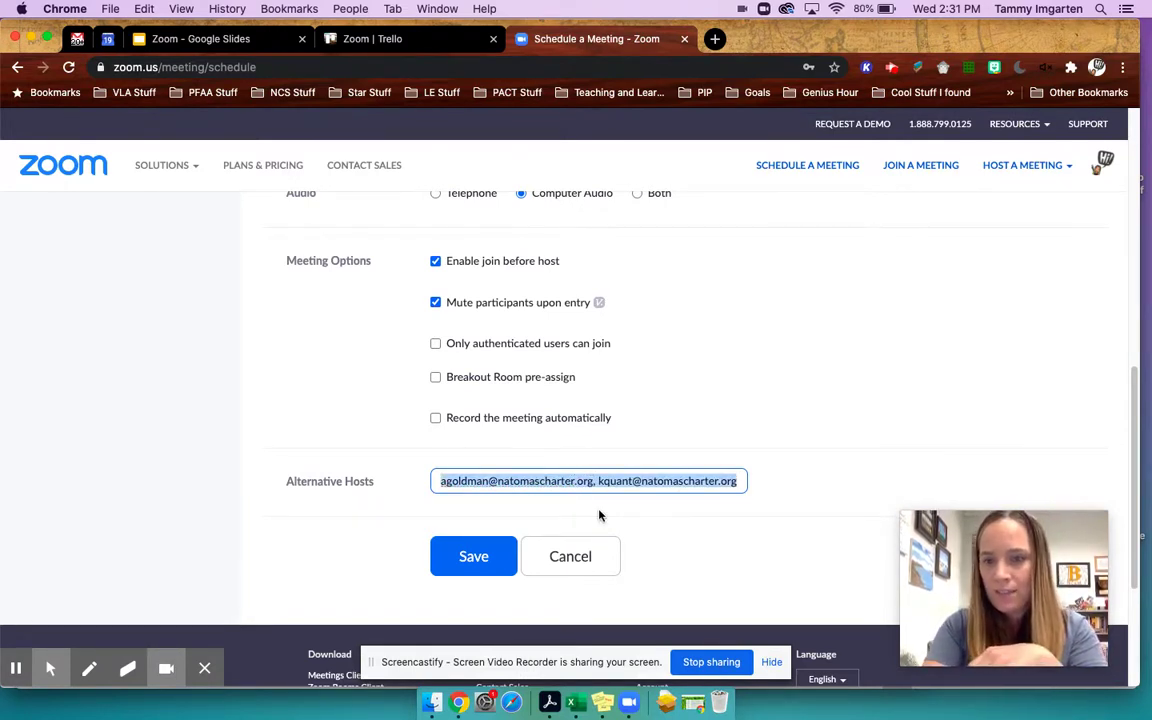
{"action": "key", "text": "BackSpace"}
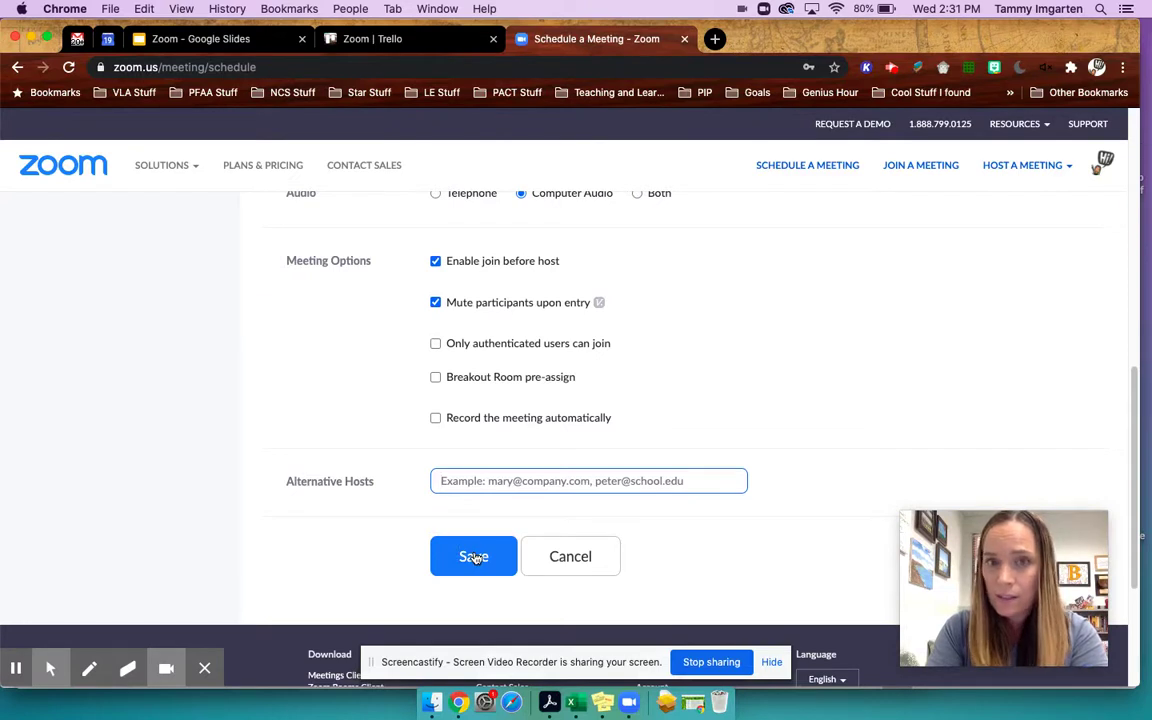
- Save the recurring meeting and briefly highlight its meeting ID
{"action": "left_click", "coordinate": [475, 558]}
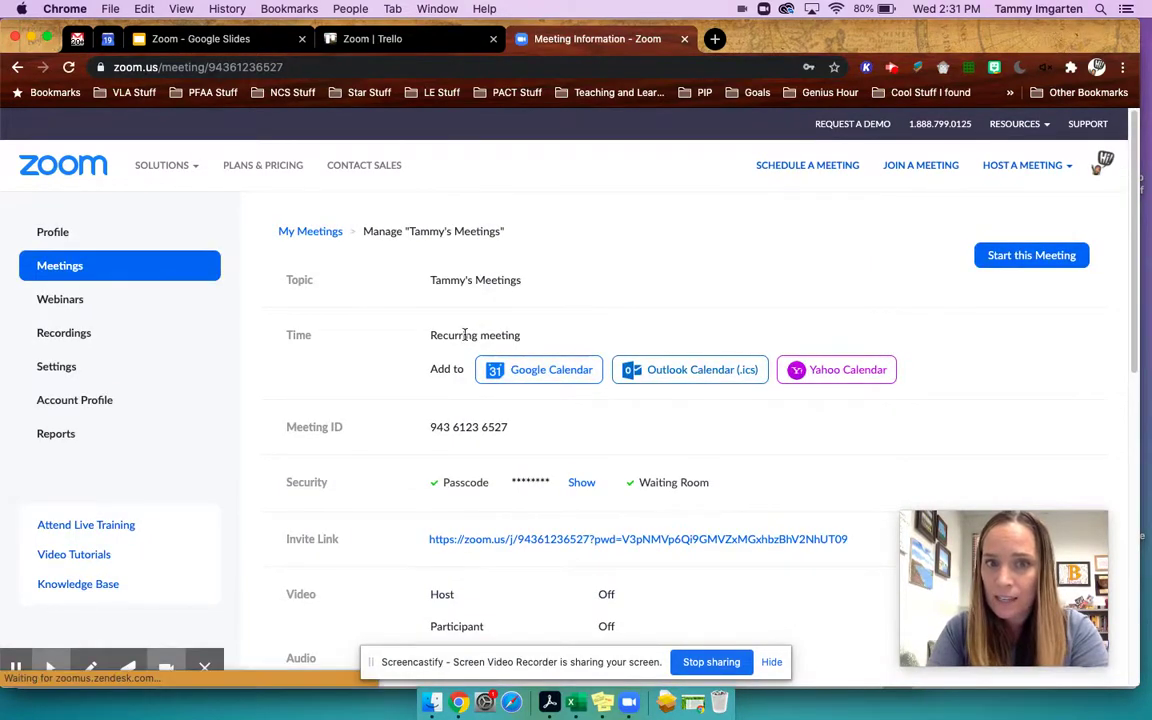
{"action": "left_click_drag", "start_coordinate": [515, 428], "coordinate": [422, 427]}
{"action": "left_click", "coordinate": [524, 431]}
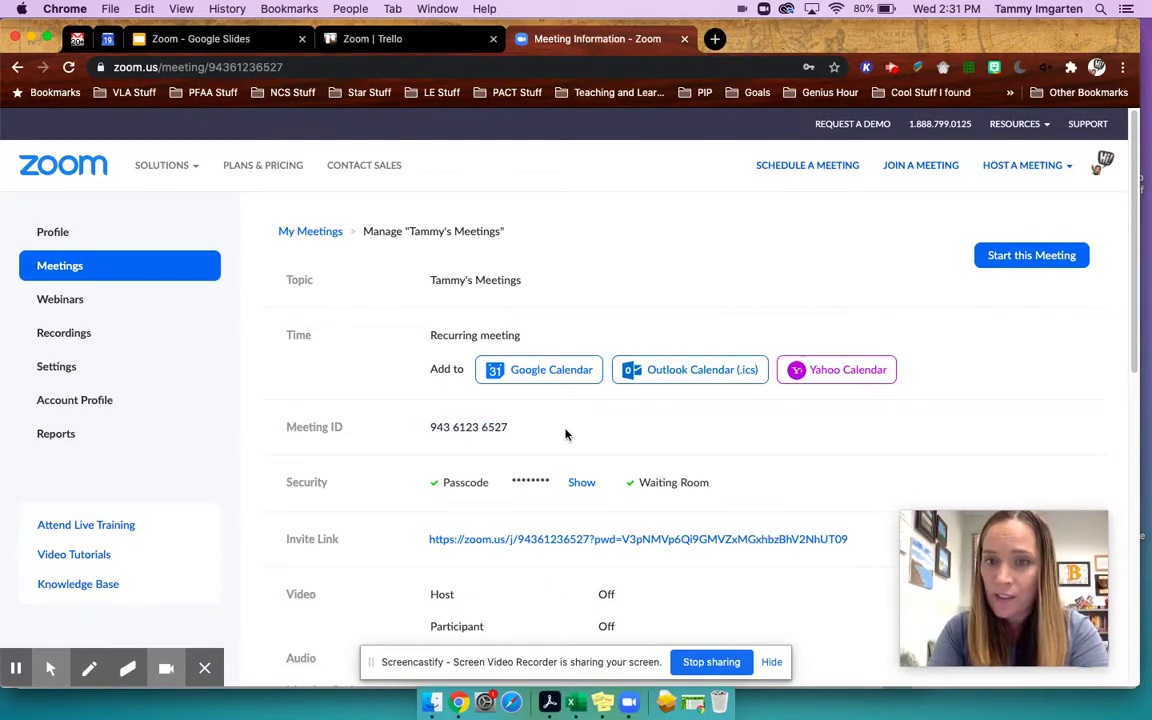
- Reveal the meeting passcode and highlight the invite link
{"action": "scroll", "coordinate": [565, 434], "scroll_direction": "down", "scroll_amount": 1}
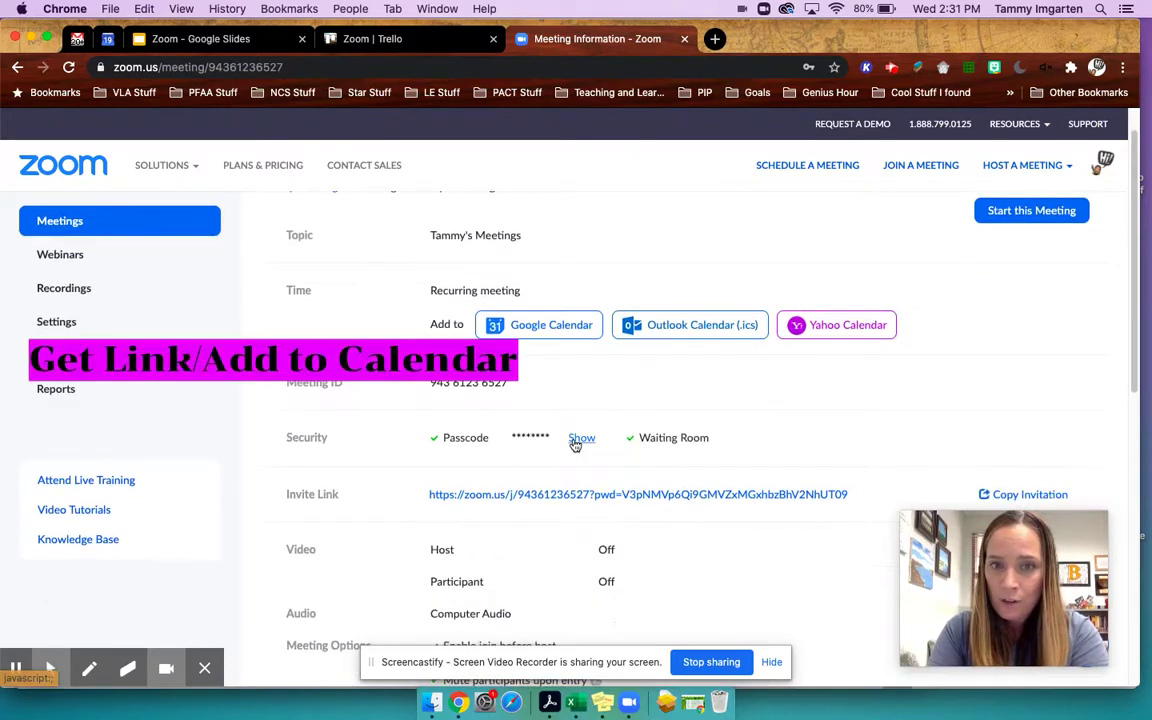
{"action": "left_click", "coordinate": [574, 440]}
{"action": "scroll", "coordinate": [537, 450], "scroll_direction": "down", "scroll_amount": 2}
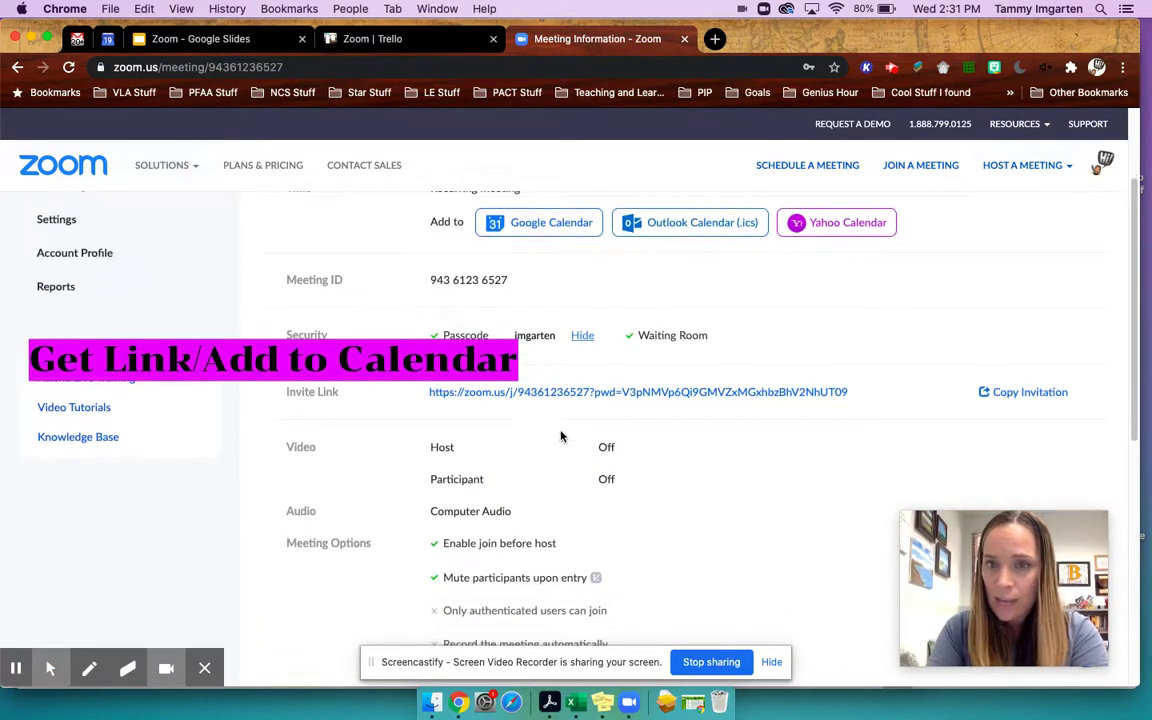
{"action": "left_click", "coordinate": [881, 397]}
{"action": "left_click_drag", "start_coordinate": [881, 397], "coordinate": [434, 392]}
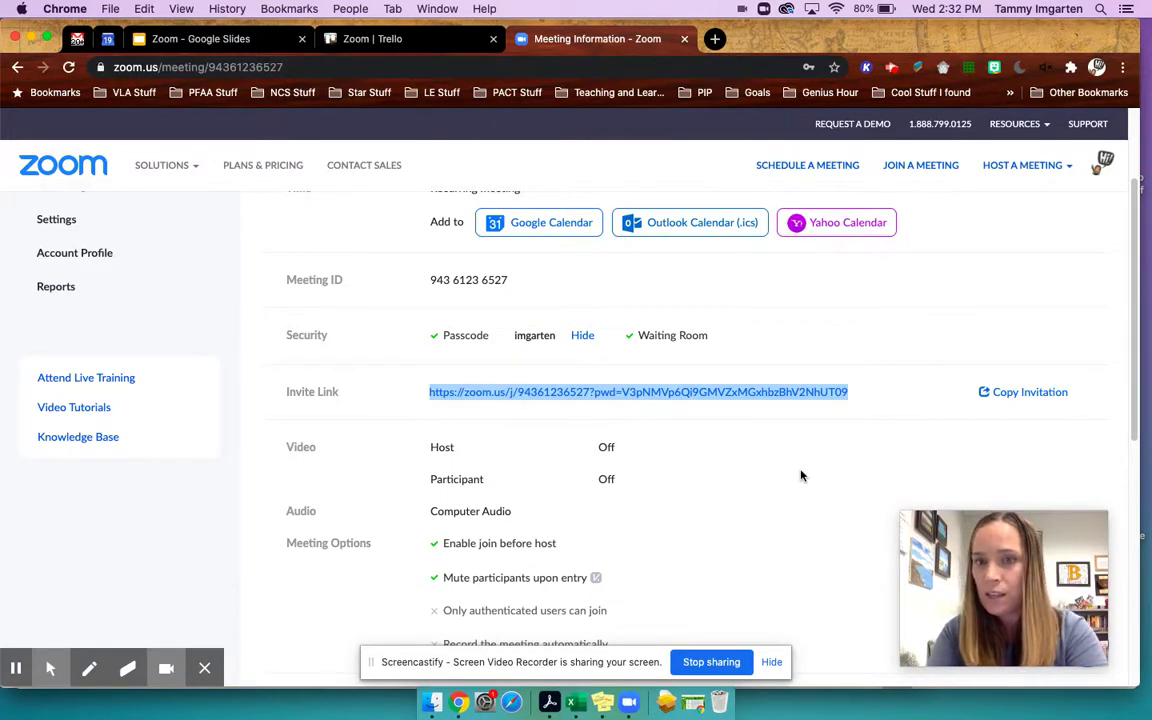
{"action": "left_click", "coordinate": [1017, 397]}
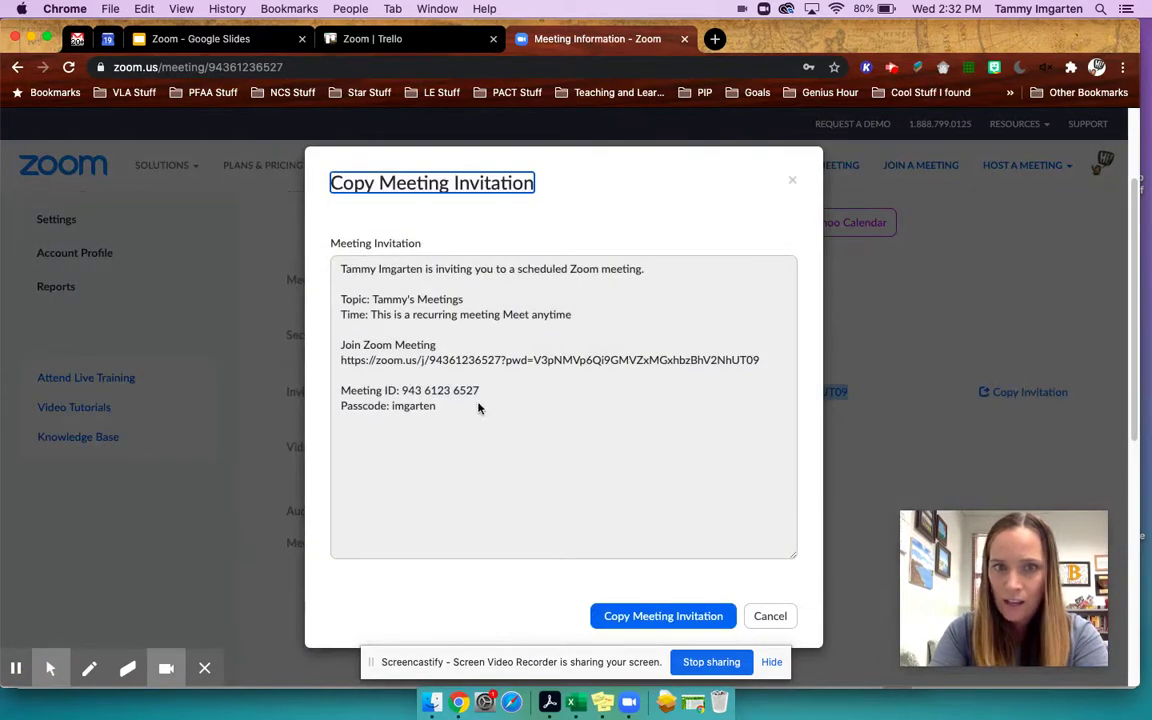
{"action": "left_click_drag", "start_coordinate": [478, 407], "coordinate": [333, 276]}
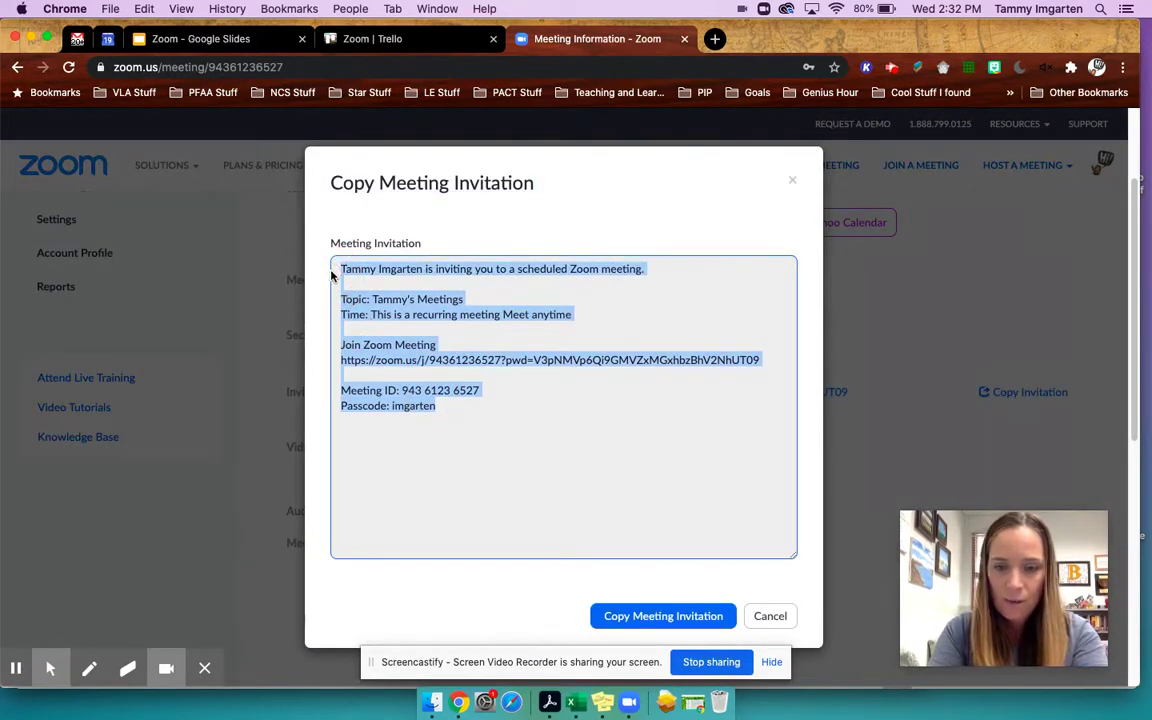
{"action": "left_click", "coordinate": [753, 617]}
{"action": "scroll", "coordinate": [735, 574], "scroll_direction": "down", "scroll_amount": 5}
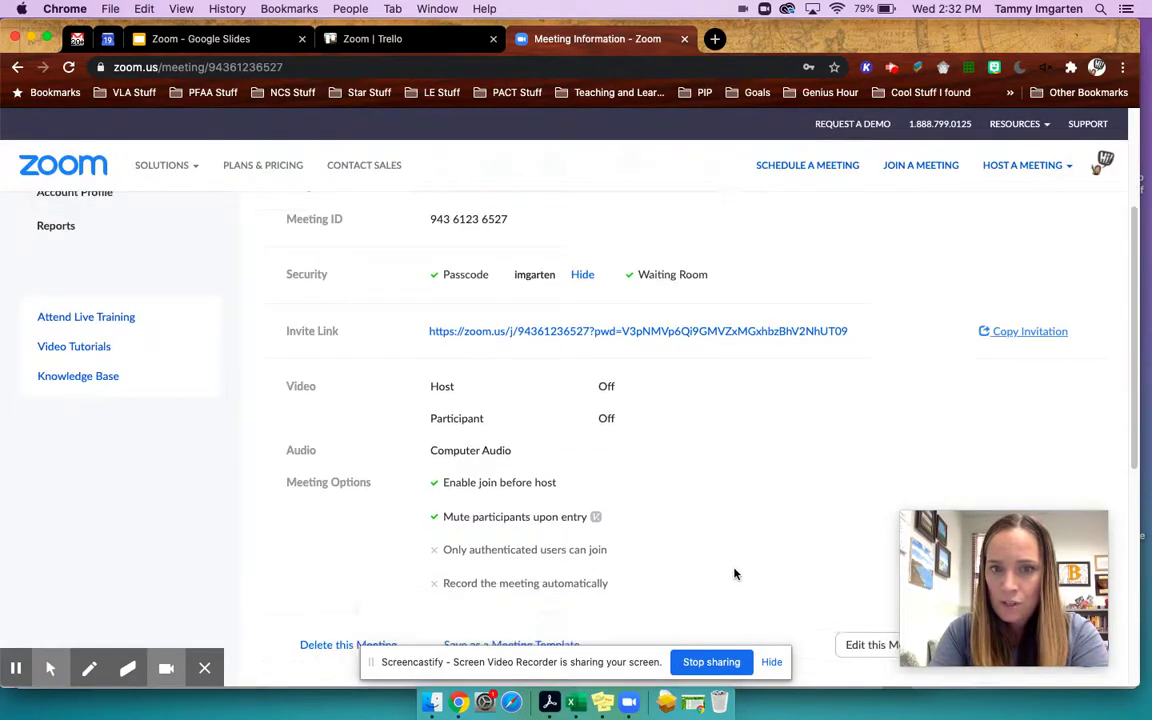
{"action": "scroll", "coordinate": [735, 574], "scroll_direction": "down", "scroll_amount": 1}
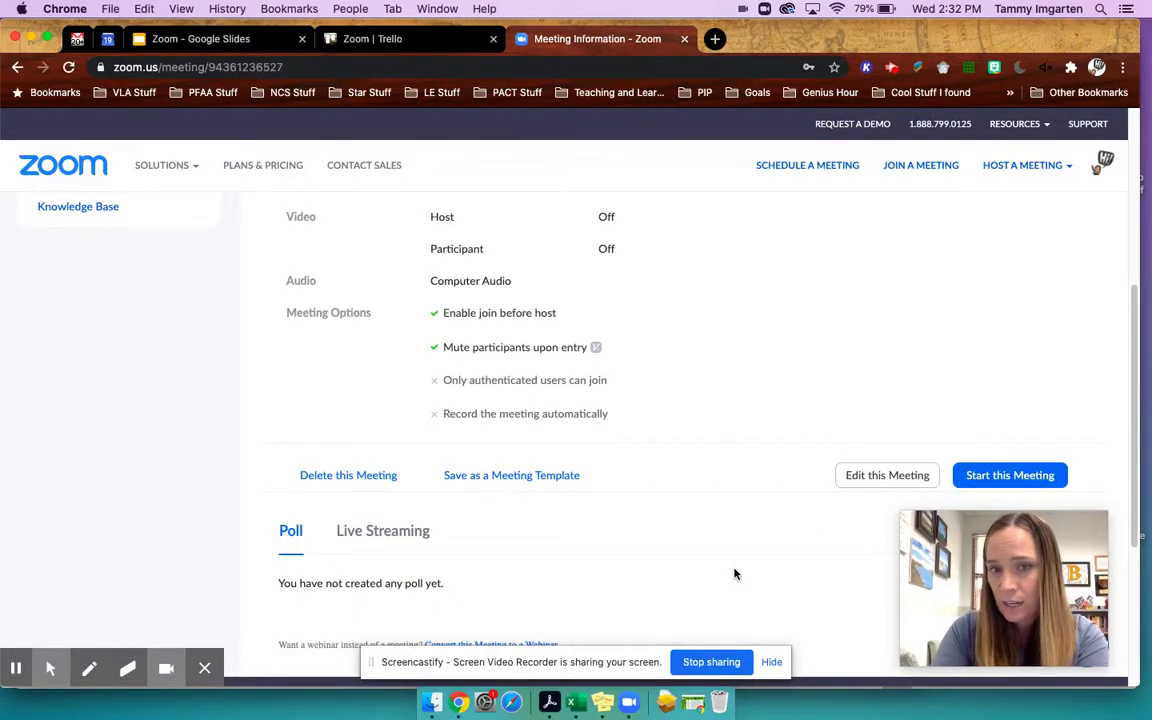
- Save the meeting's settings as a template named 'Ready for Students'
{"action": "left_click", "coordinate": [494, 478]}
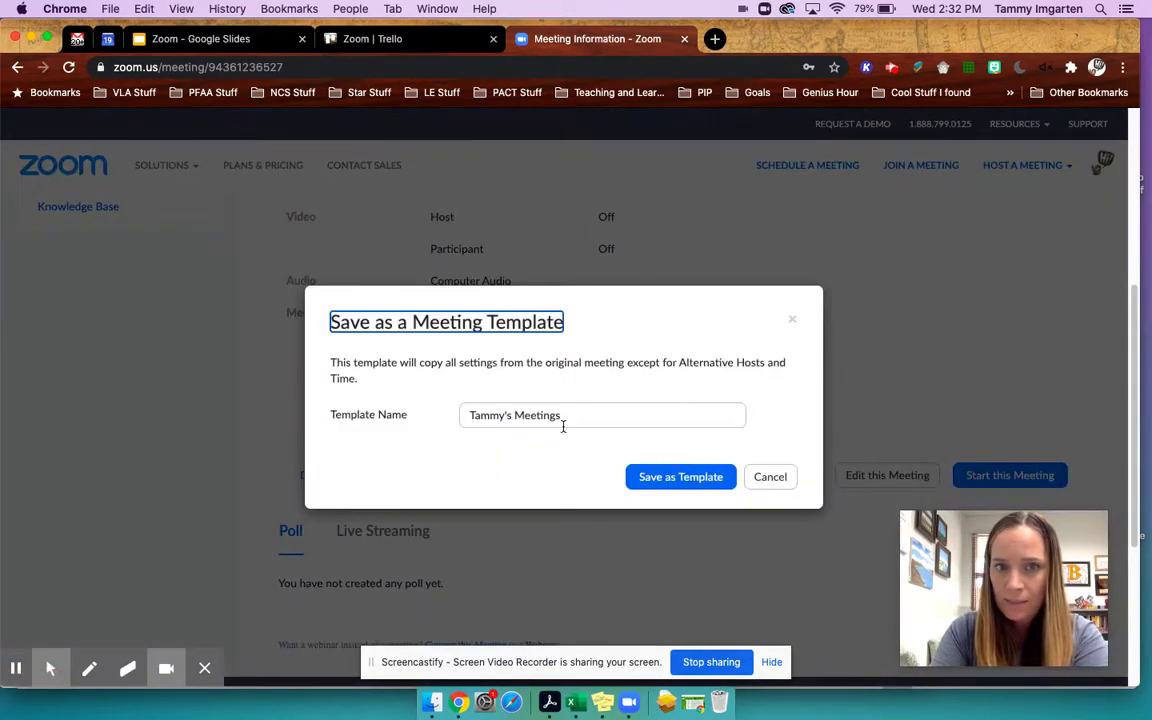
{"action": "left_click_drag", "start_coordinate": [575, 415], "coordinate": [429, 412]}
{"action": "type", "text": "Ready"}
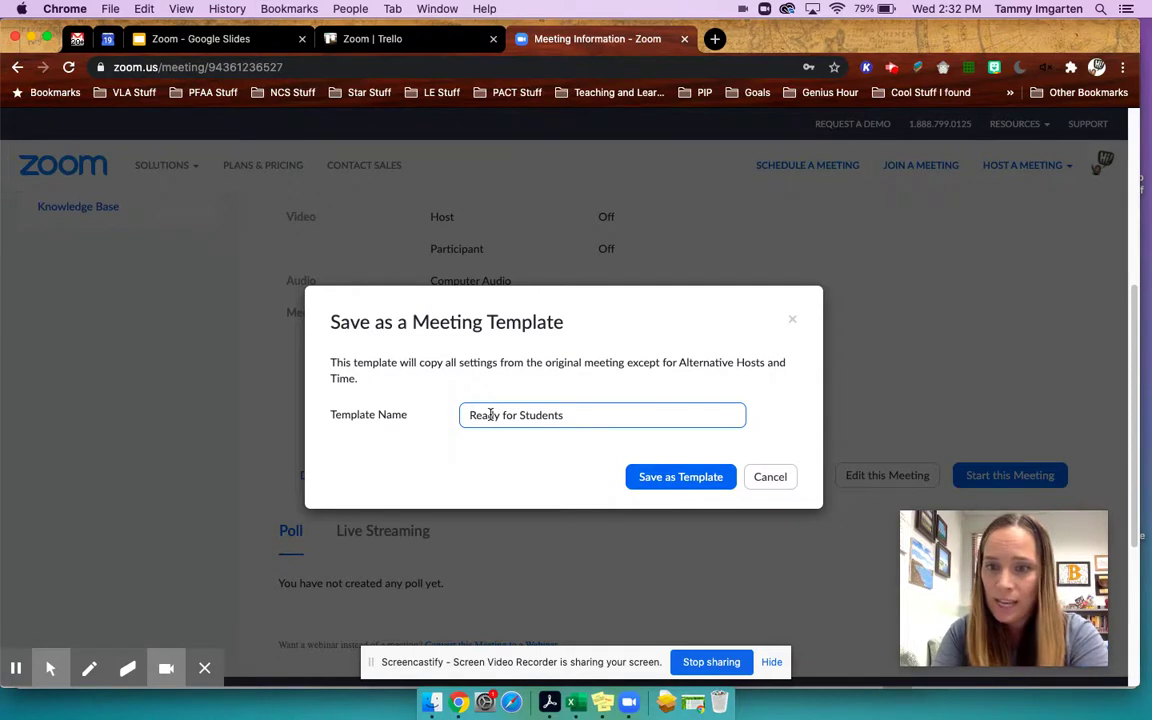
{"action": "type", "text": "for Students"}
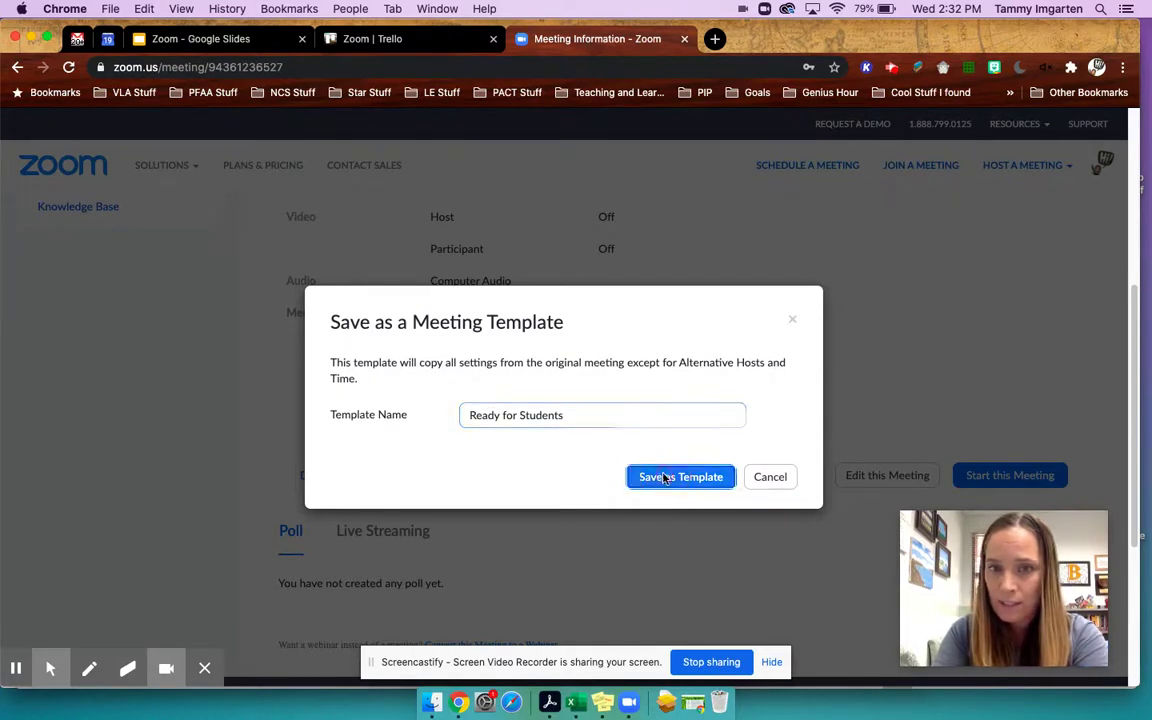
{"action": "left_click", "coordinate": [663, 477]}
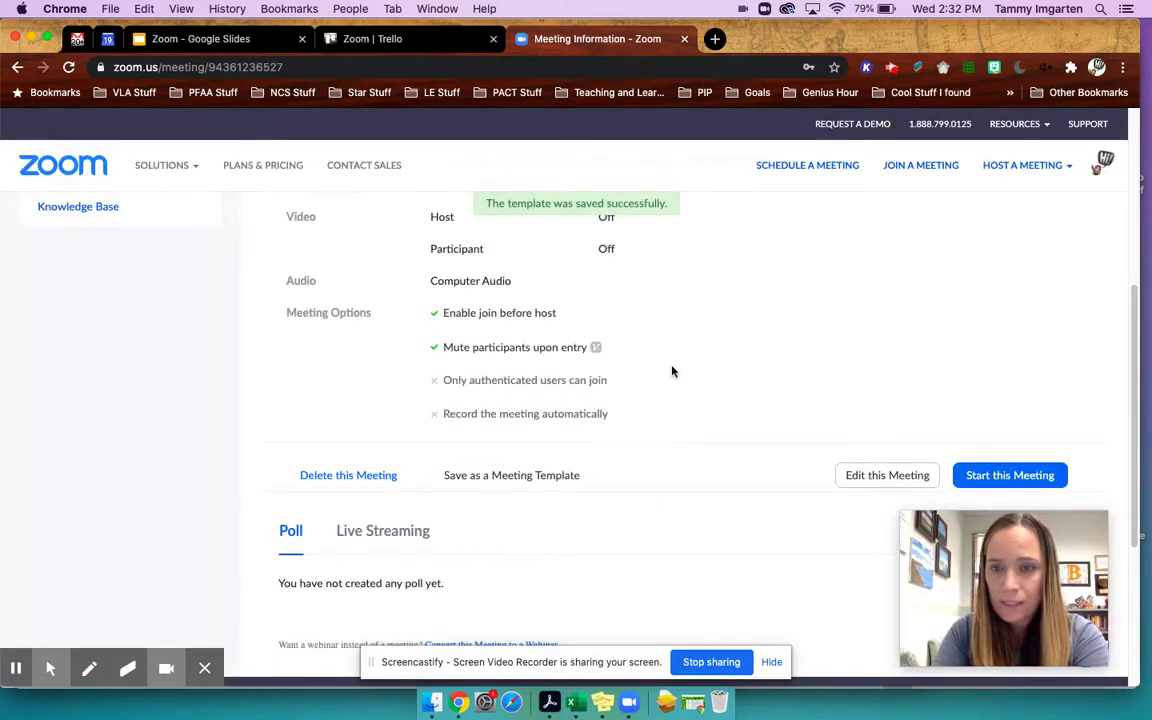
{"action": "scroll", "coordinate": [672, 372], "scroll_direction": "up", "scroll_amount": 5}
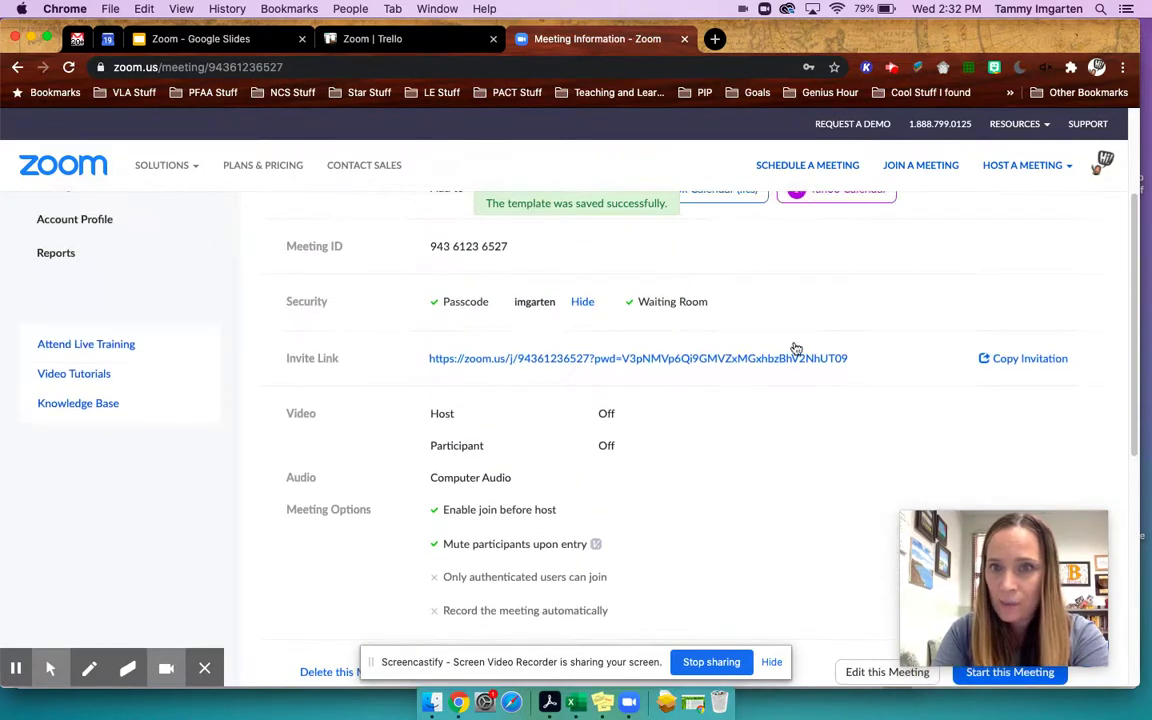
{"action": "left_click", "coordinate": [1010, 360]}
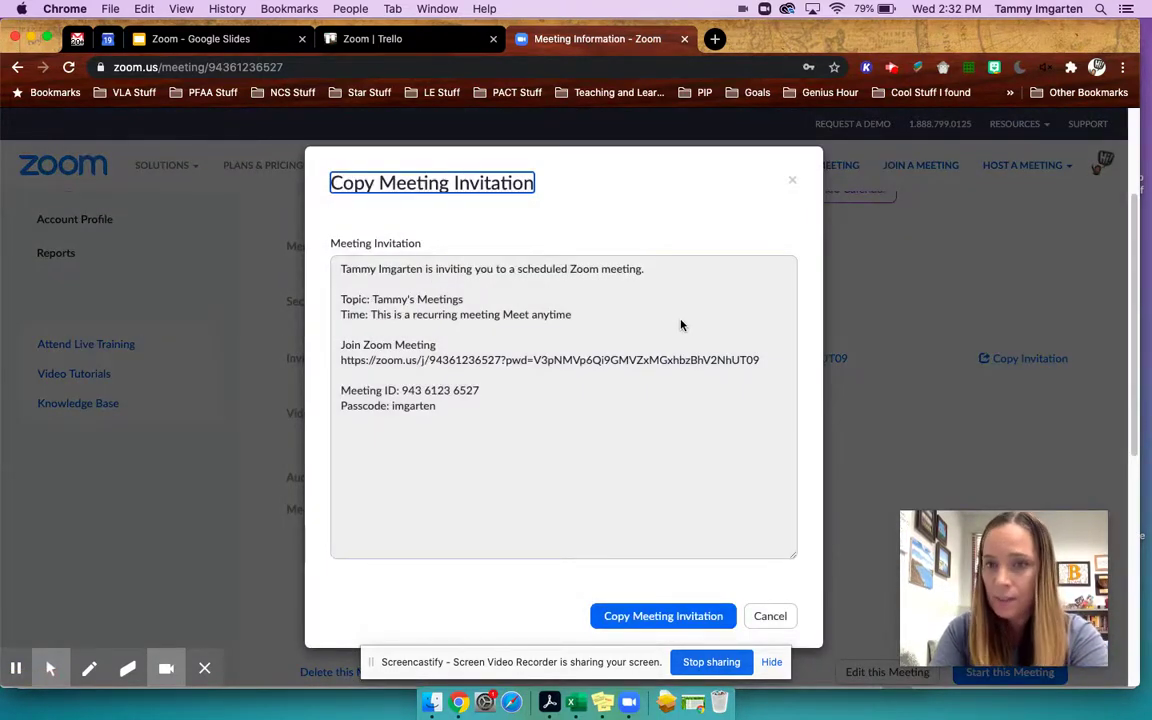
{"action": "left_click_drag", "start_coordinate": [486, 407], "coordinate": [337, 272]}
{"action": "key", "text": "super+c"}
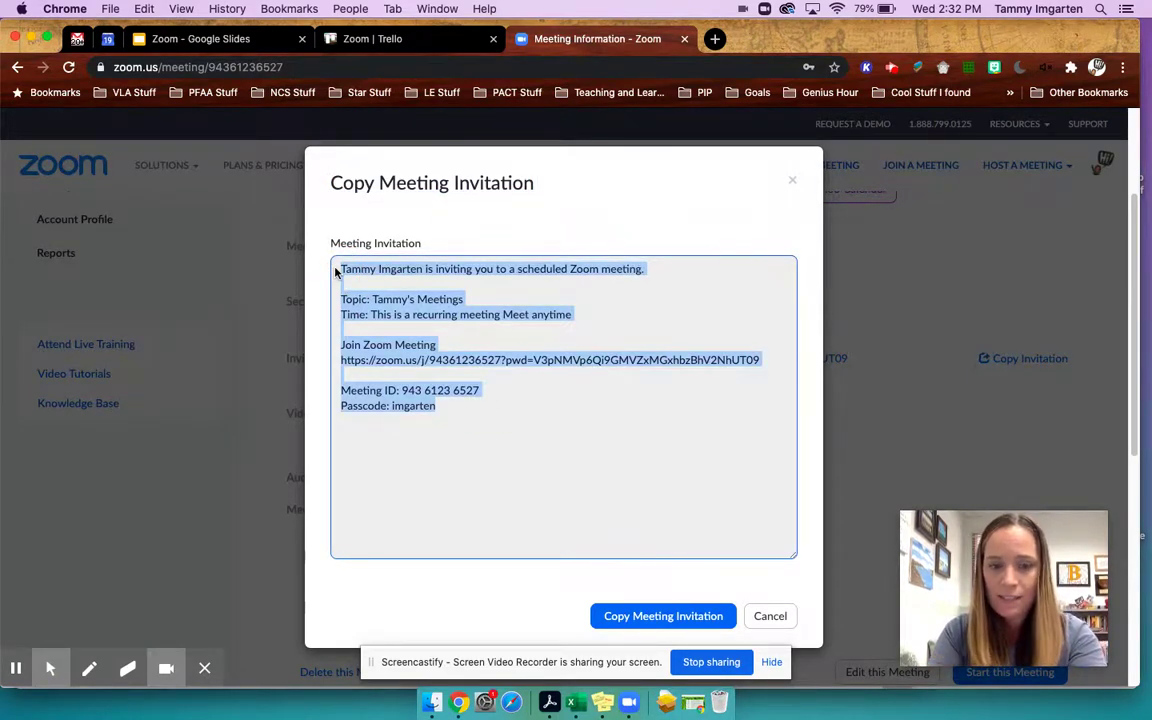
{"action": "left_click", "coordinate": [768, 616]}
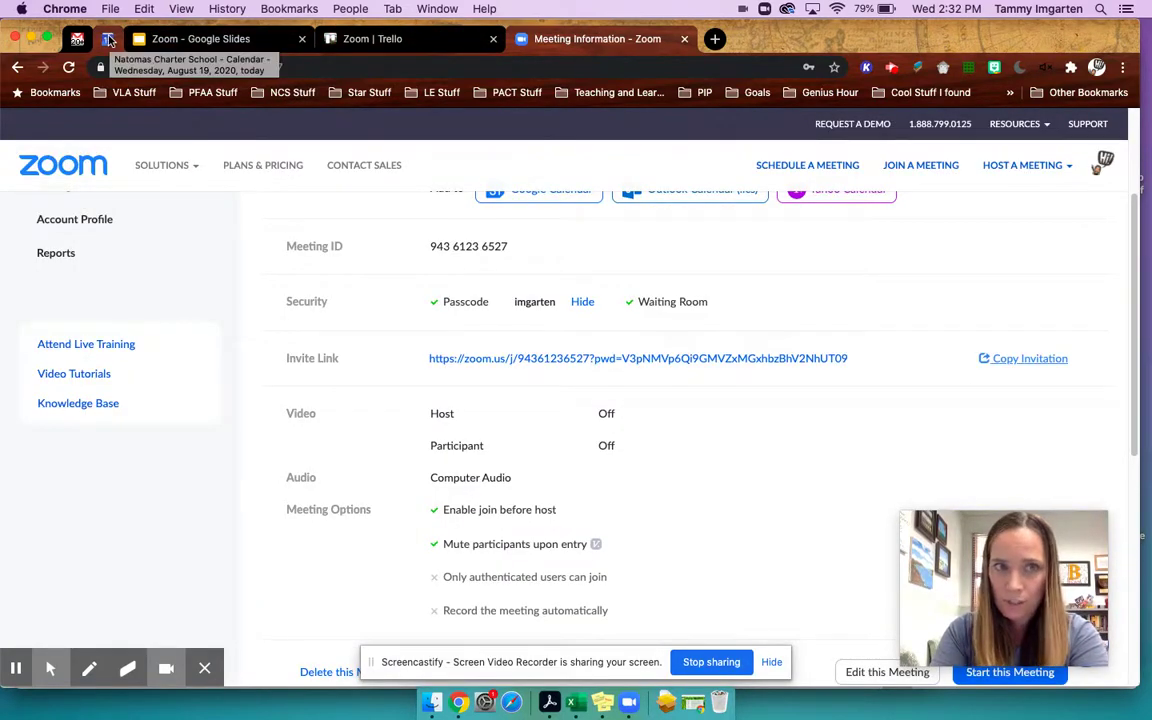
- Create a 3–4 PM August 19 calendar event titled after the host's Zoom meetings
{"action": "left_click", "coordinate": [108, 39]}
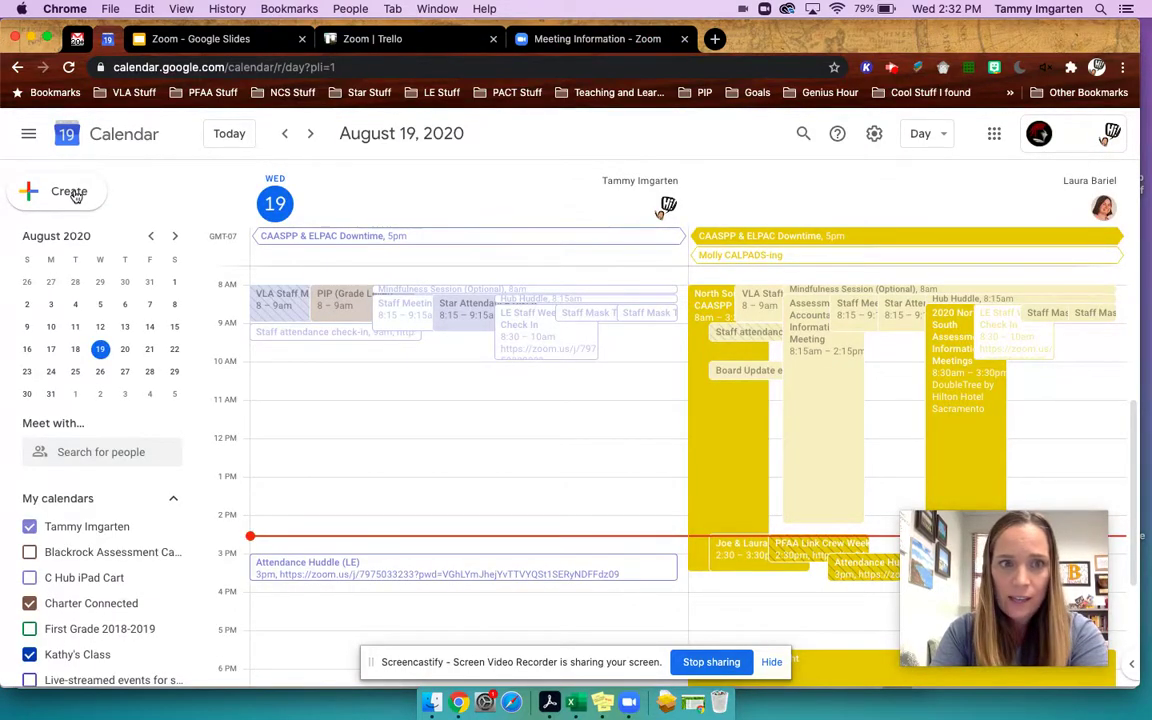
{"action": "left_click", "coordinate": [75, 196]}
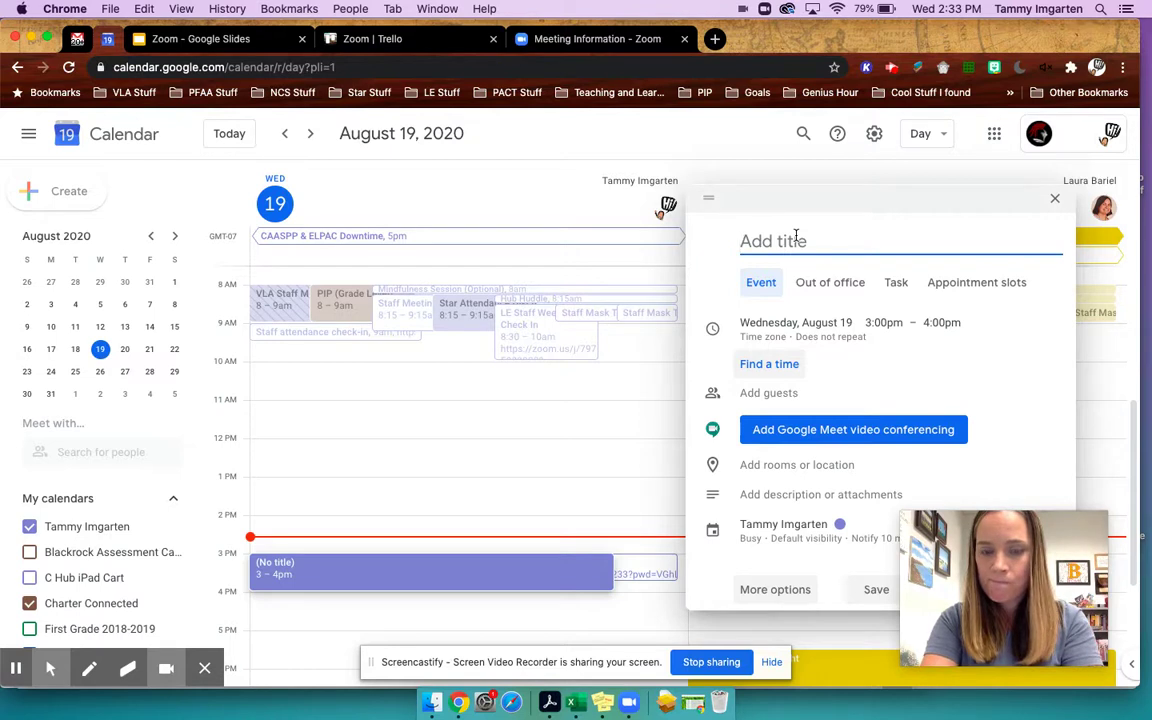
{"action": "type", "text": "Tammy'"}
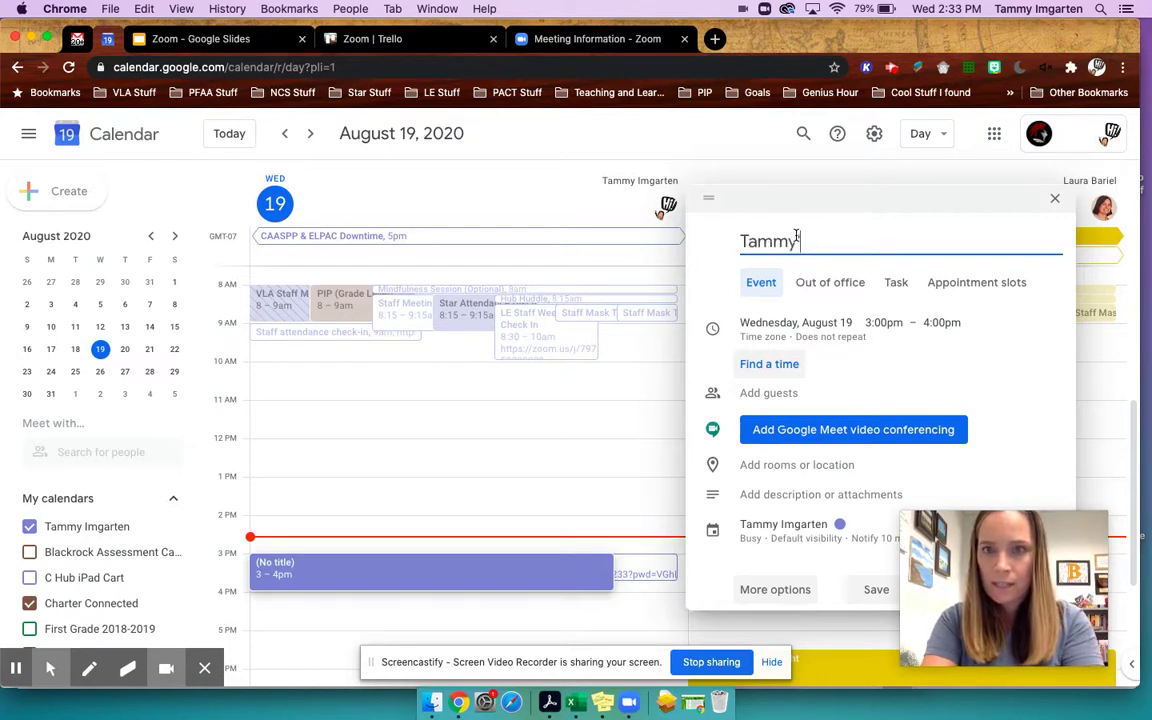
{"action": "type", "text": "s Zoom Meetings"}
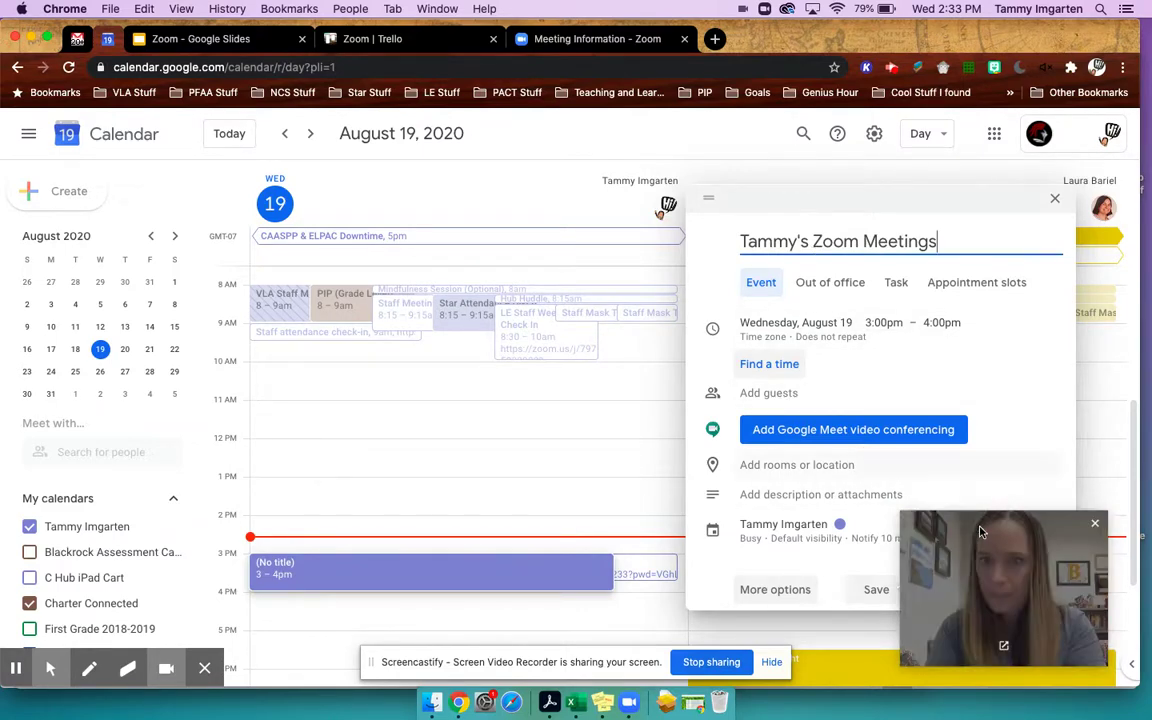
{"action": "left_click_drag", "start_coordinate": [982, 534], "coordinate": [711, 527]}
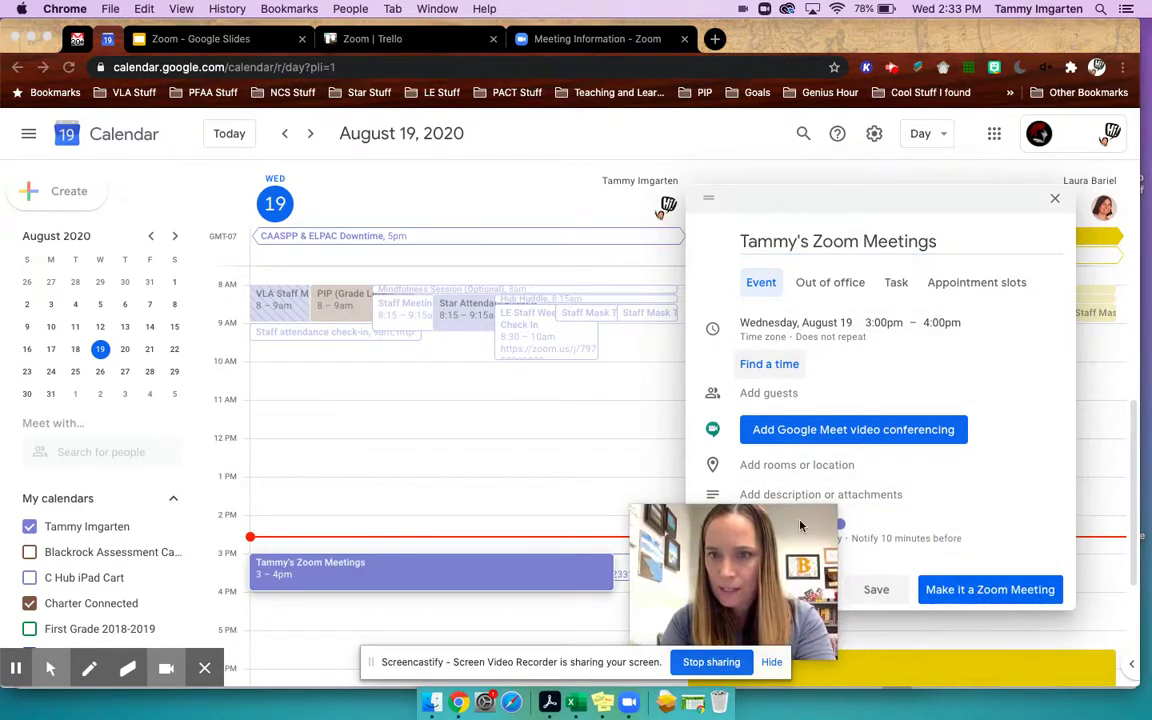
{"action": "left_click_drag", "start_coordinate": [800, 525], "coordinate": [1055, 508]}
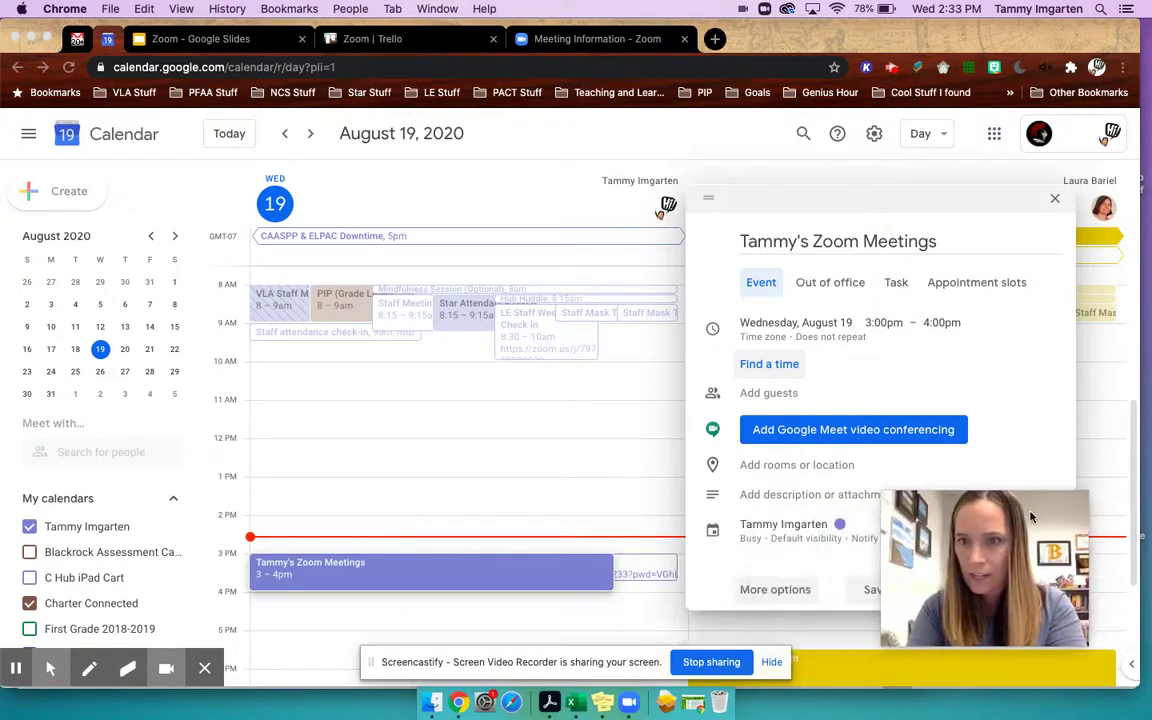
{"action": "left_click", "coordinate": [778, 494]}
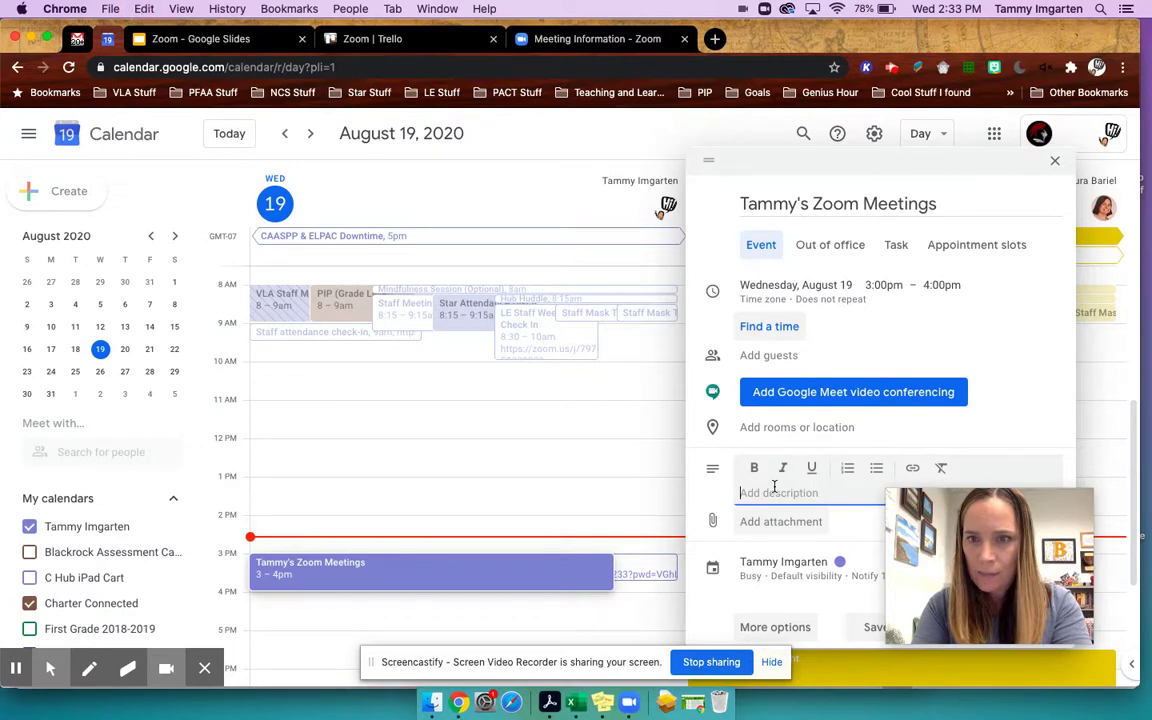
- Paste the Zoom invitation into the event description and make the join URL a link
{"action": "key", "text": "super+v"}
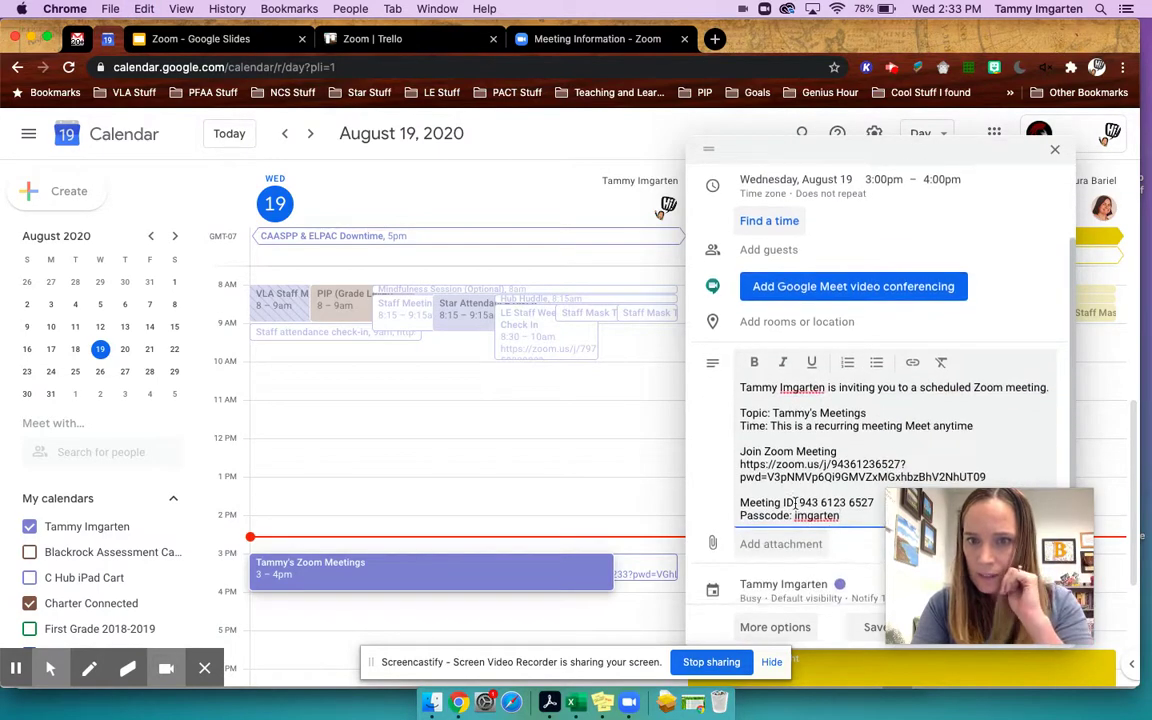
{"action": "scroll", "coordinate": [798, 503], "scroll_direction": "down", "scroll_amount": 1}
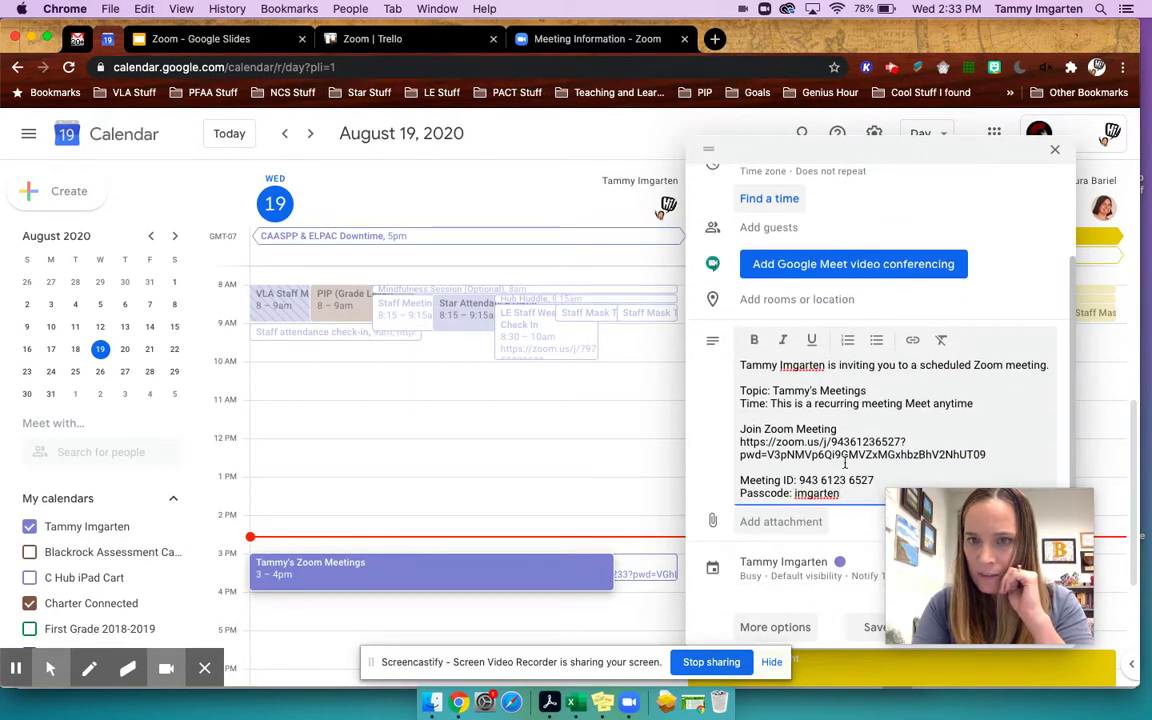
{"action": "left_click_drag", "start_coordinate": [998, 453], "coordinate": [742, 441]}
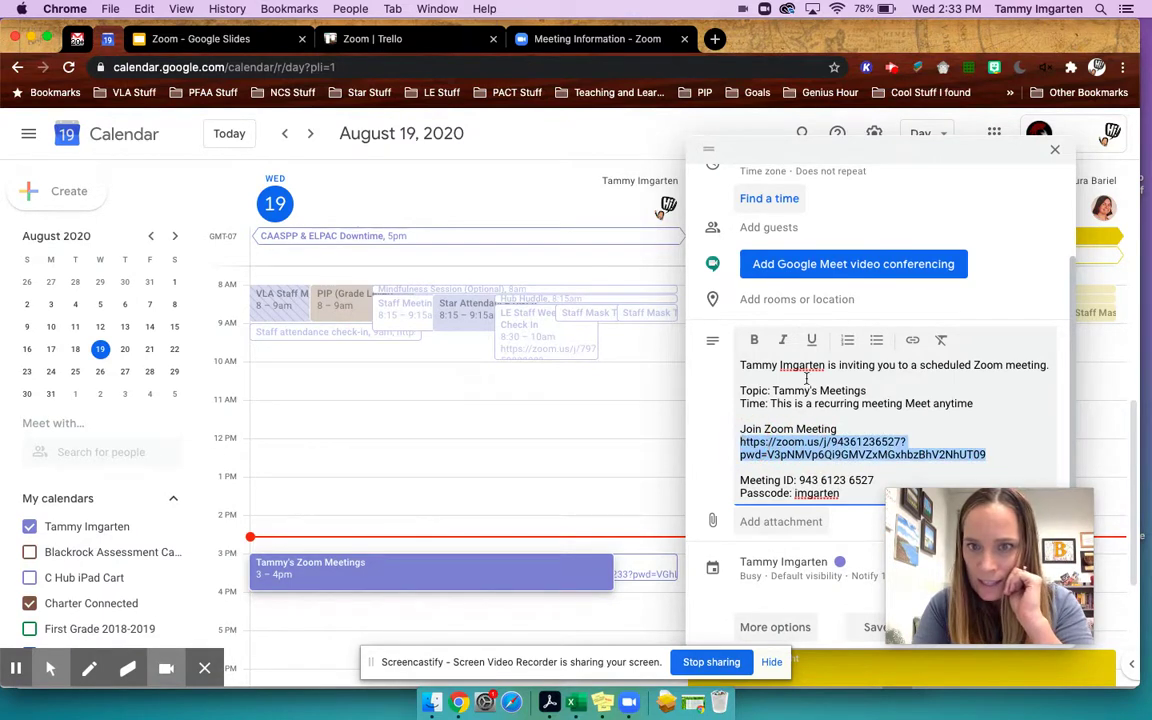
{"action": "left_click", "coordinate": [911, 342]}
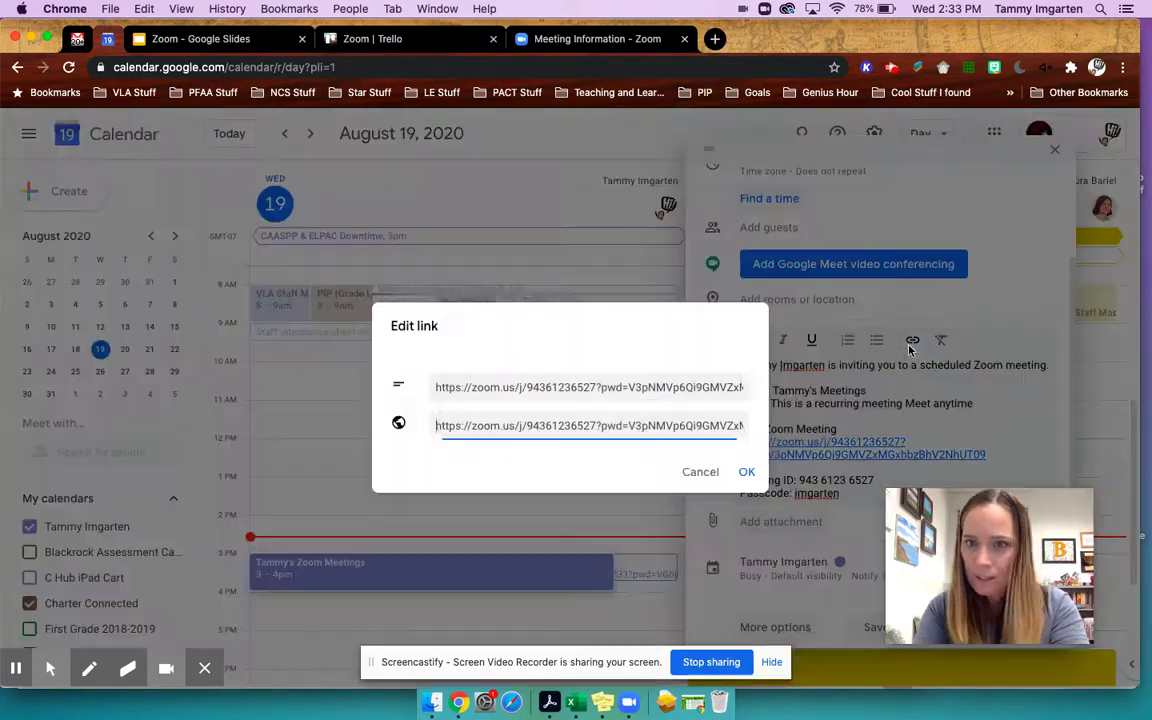
{"action": "left_click", "coordinate": [743, 471]}
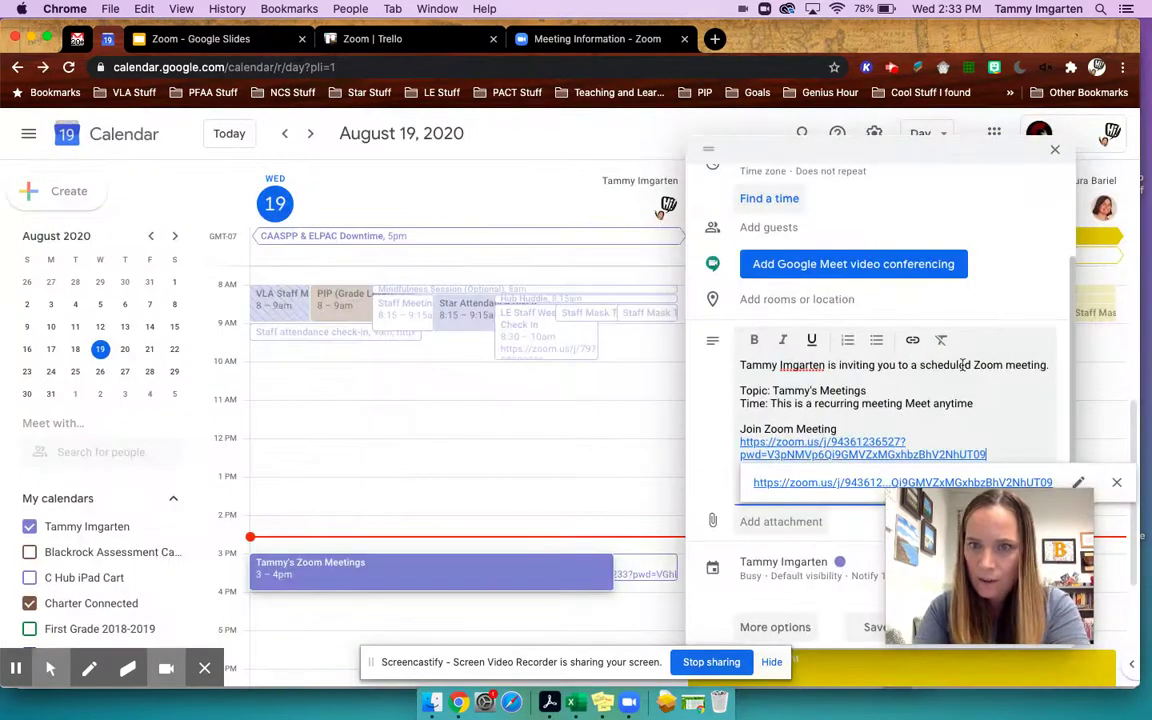
- Keep the 3:00pm start time and save the calendar event
{"action": "scroll", "coordinate": [897, 300], "scroll_direction": "up", "scroll_amount": 3}
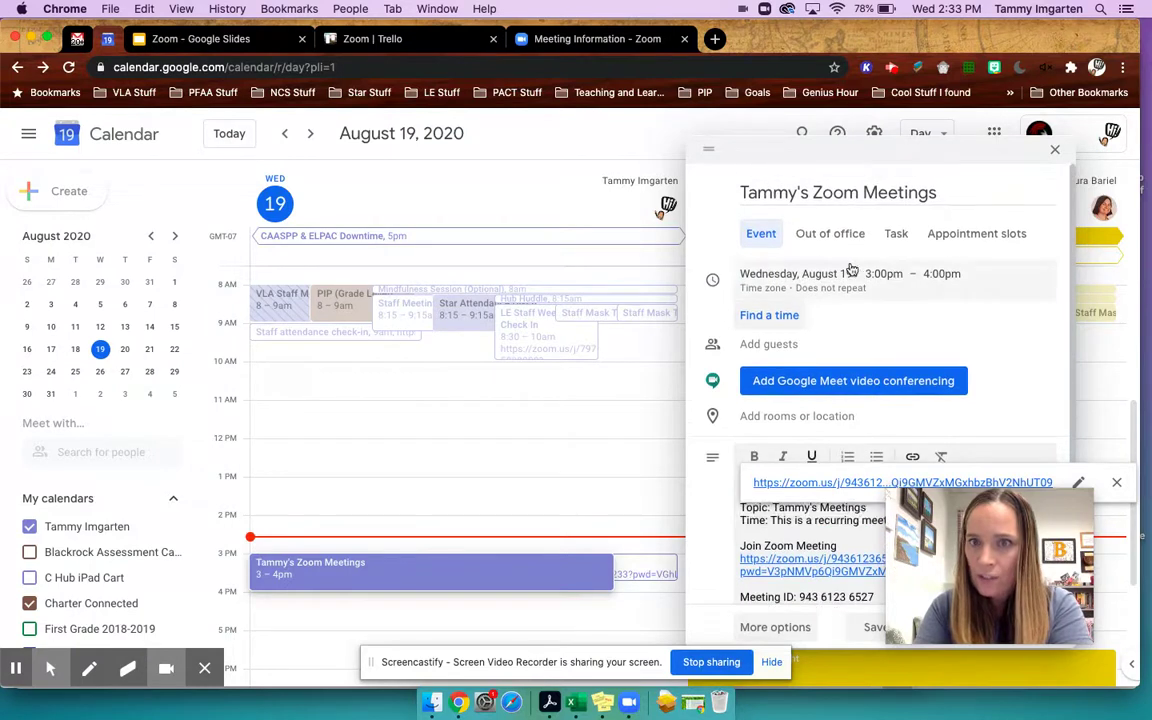
{"action": "left_click", "coordinate": [884, 275]}
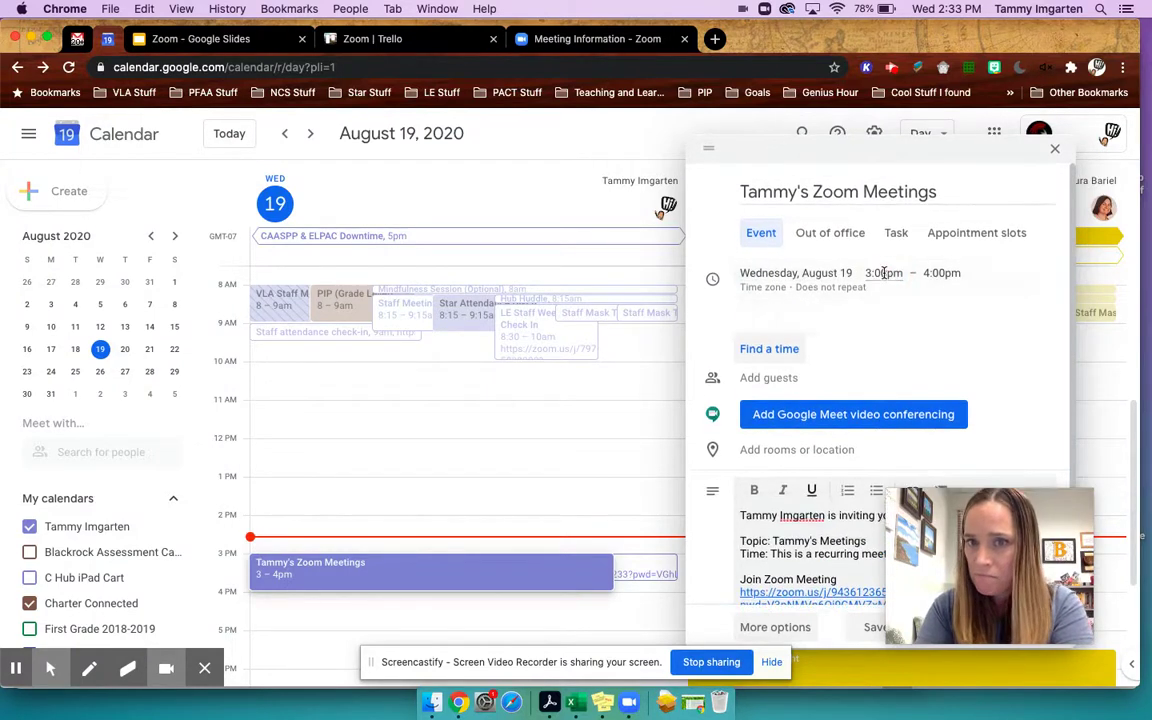
{"action": "left_click", "coordinate": [945, 156]}
{"action": "left_click_drag", "start_coordinate": [952, 519], "coordinate": [690, 511]}
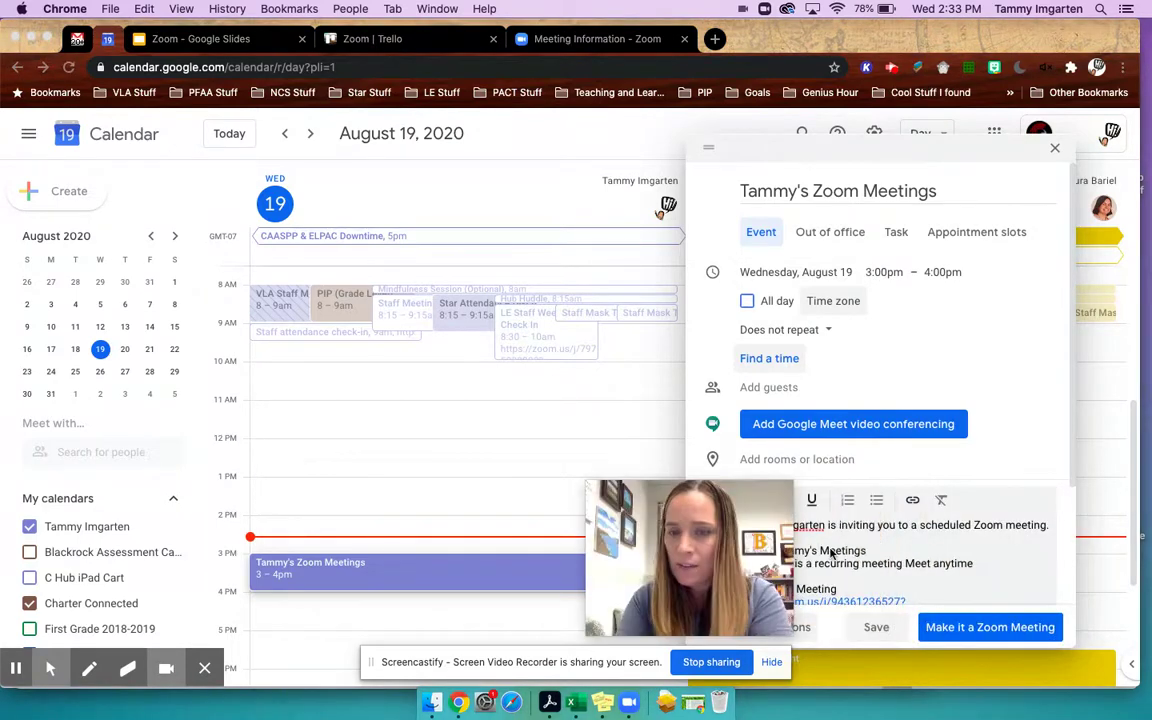
{"action": "scroll", "coordinate": [966, 243], "scroll_direction": "down", "scroll_amount": 2}
{"action": "scroll", "coordinate": [966, 243], "scroll_direction": "down", "scroll_amount": 3}
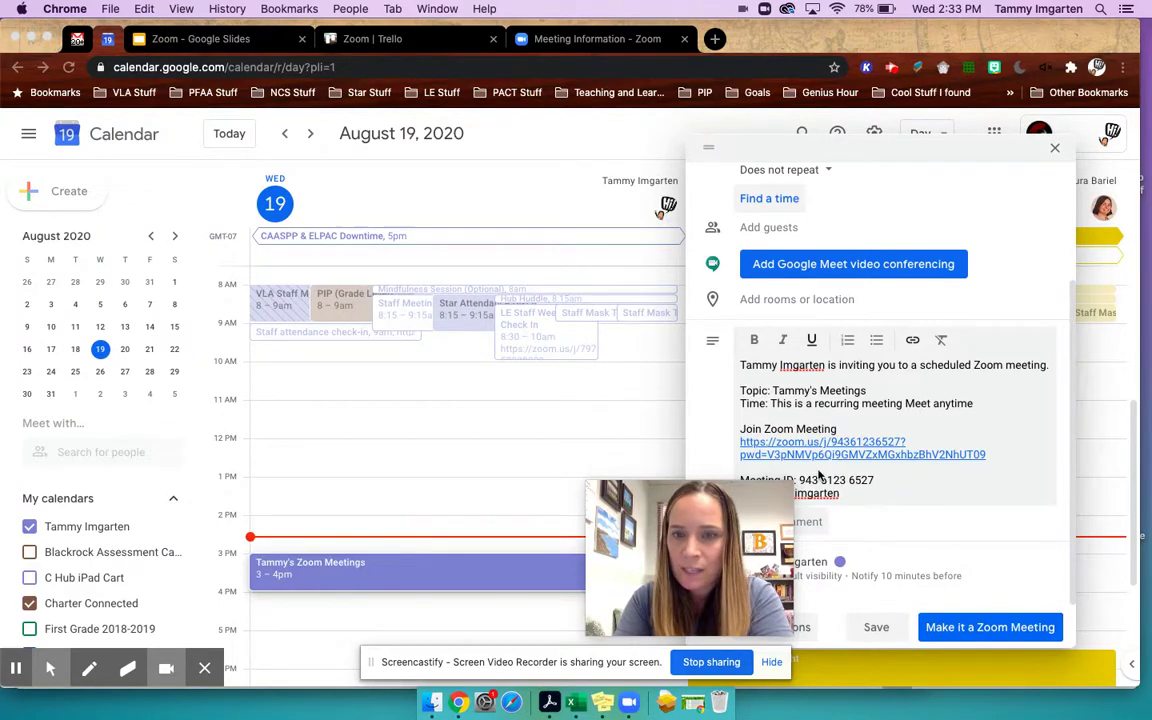
{"action": "left_click", "coordinate": [875, 626]}
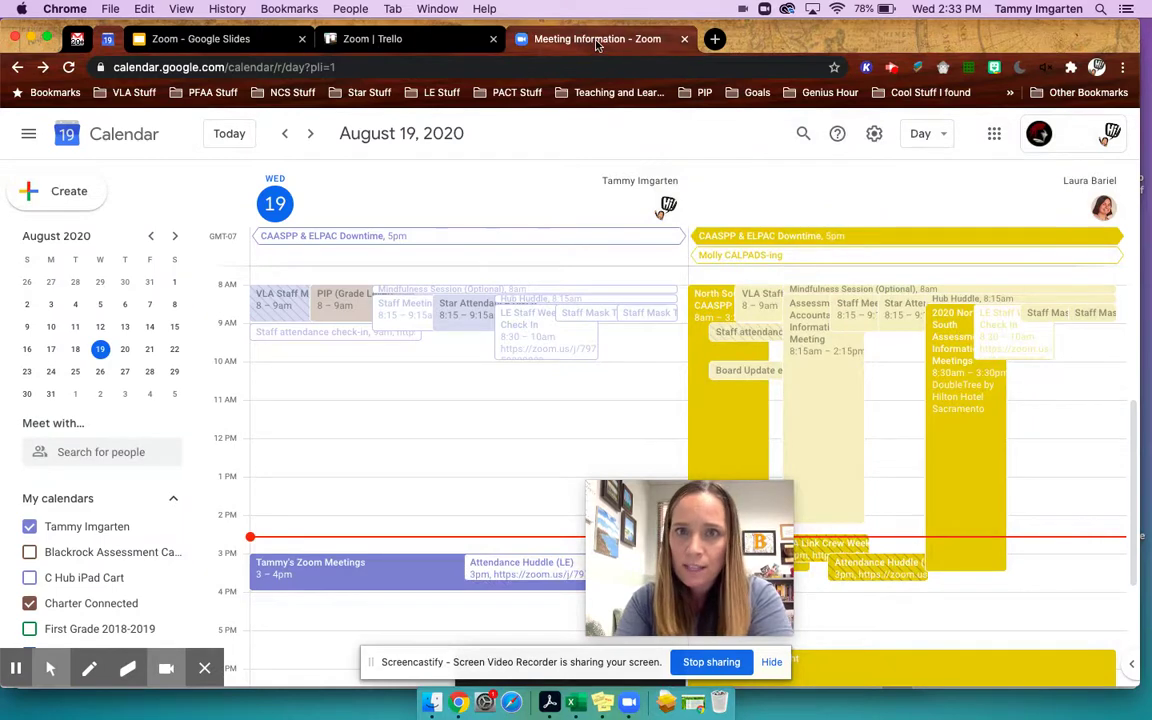
{"action": "left_click_drag", "start_coordinate": [684, 513], "coordinate": [989, 521]}
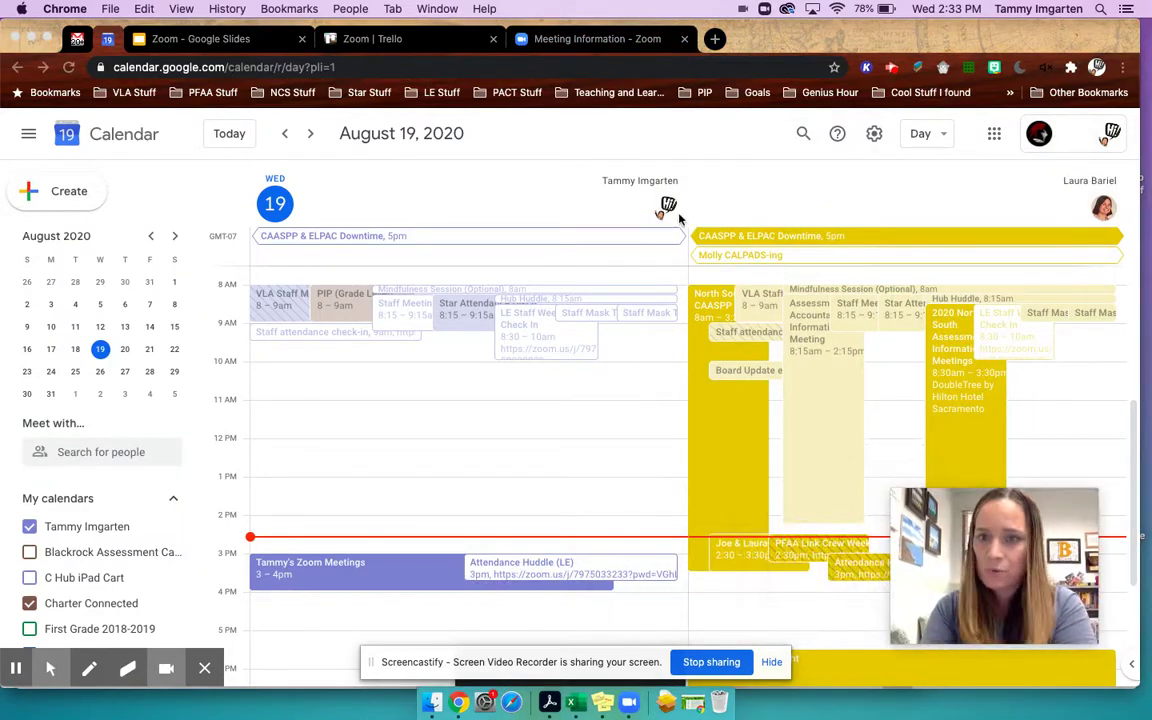
- Back in the Zoom tab, load zoom.us and open My Account's Meetings list
{"action": "left_click", "coordinate": [582, 45]}
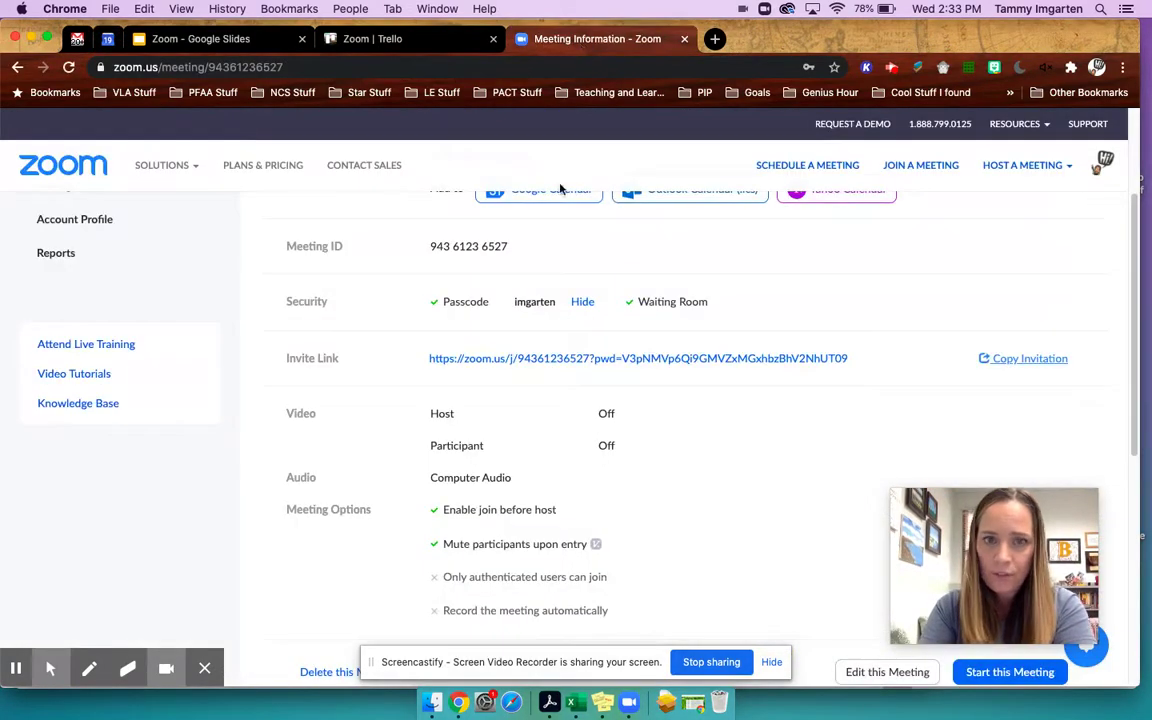
{"action": "scroll", "coordinate": [680, 300], "scroll_direction": "up", "scroll_amount": 3}
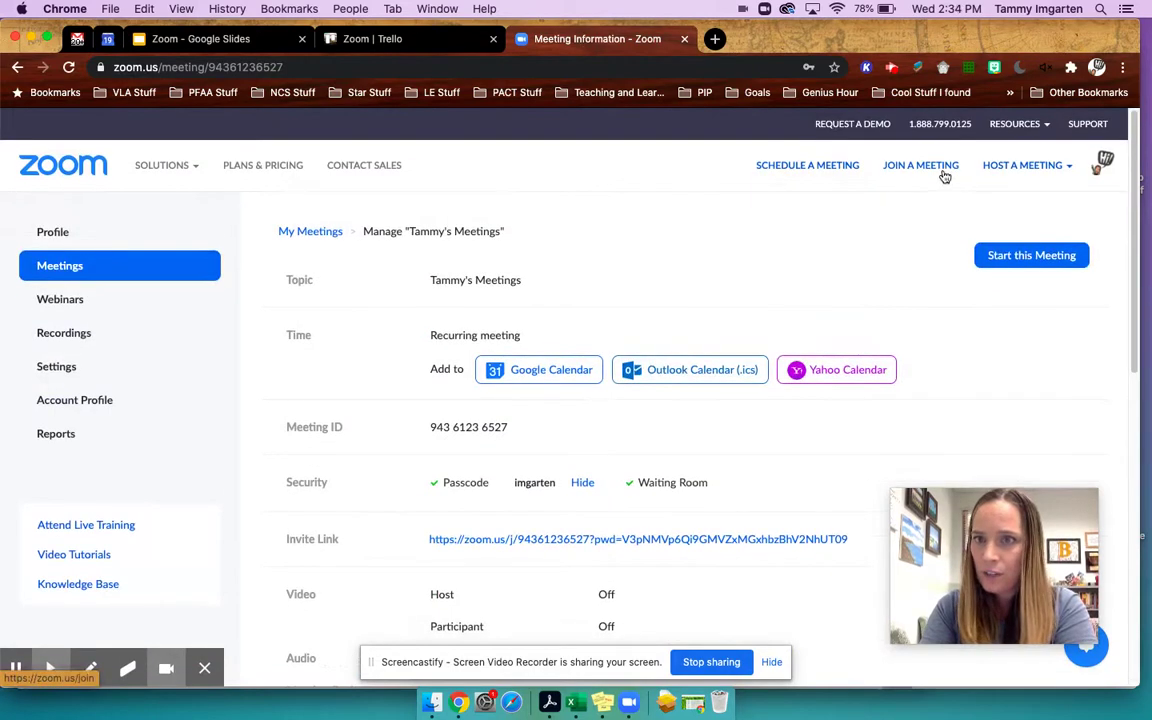
{"action": "left_click", "coordinate": [478, 67]}
{"action": "type", "text": "xo"}
{"action": "key", "text": "BackSpace"}
{"action": "key", "text": "BackSpace"}
{"action": "type", "text": "zooom"}
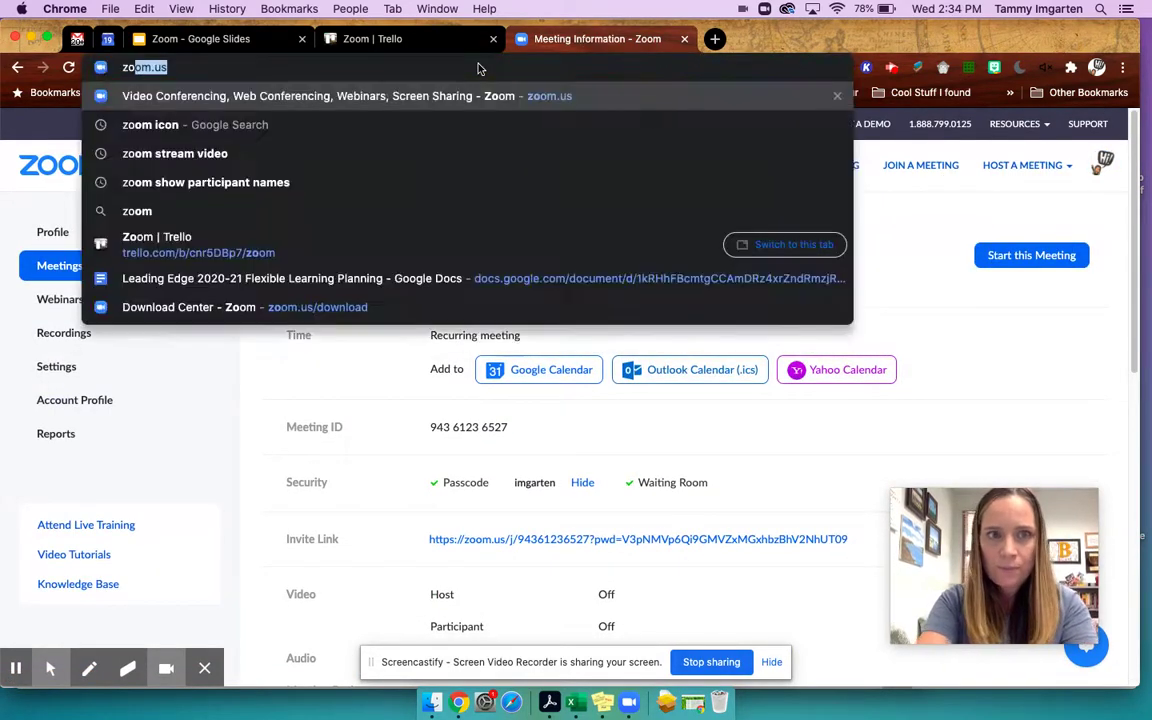
{"action": "key", "text": "BackSpace"}
{"action": "key", "text": "BackSpace"}
{"action": "type", "text": "m"}
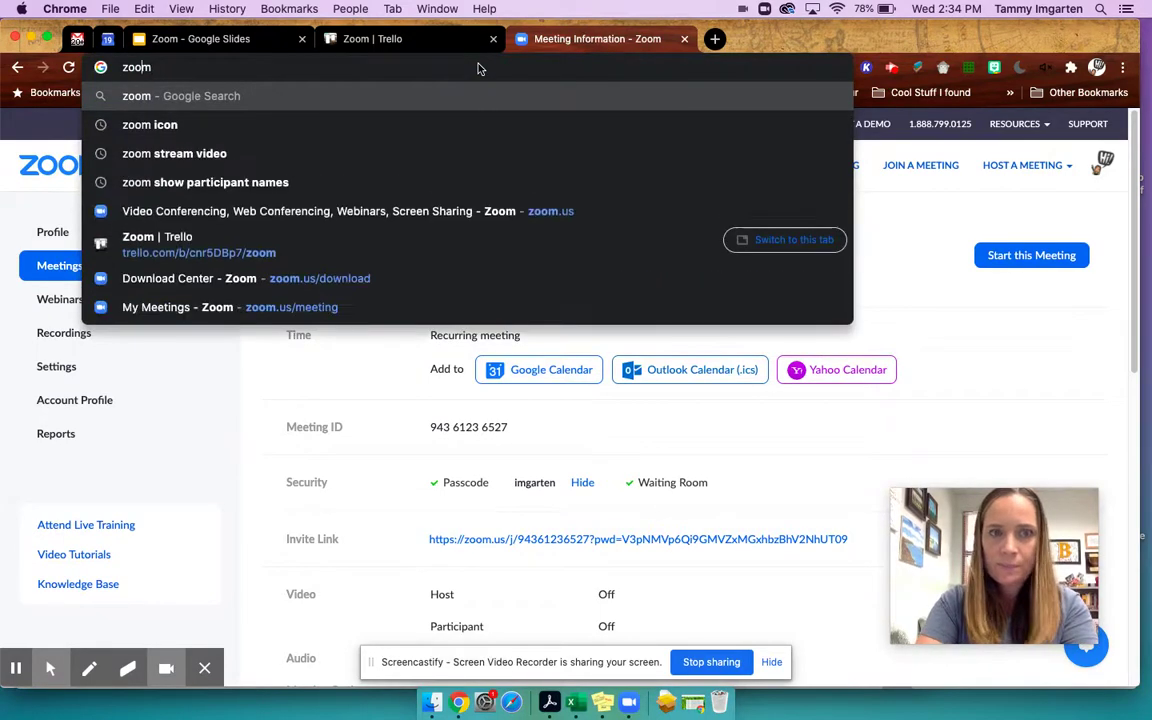
{"action": "type", "text": "."}
{"action": "key", "text": "Return"}
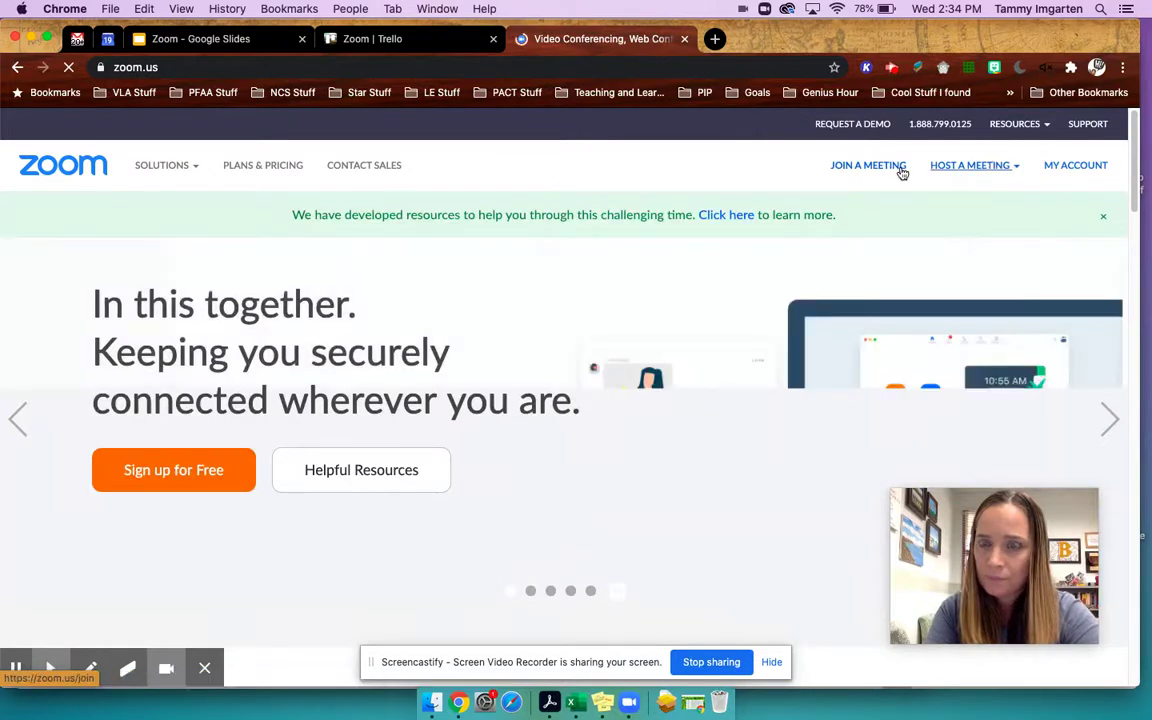
{"action": "left_click", "coordinate": [1068, 170]}
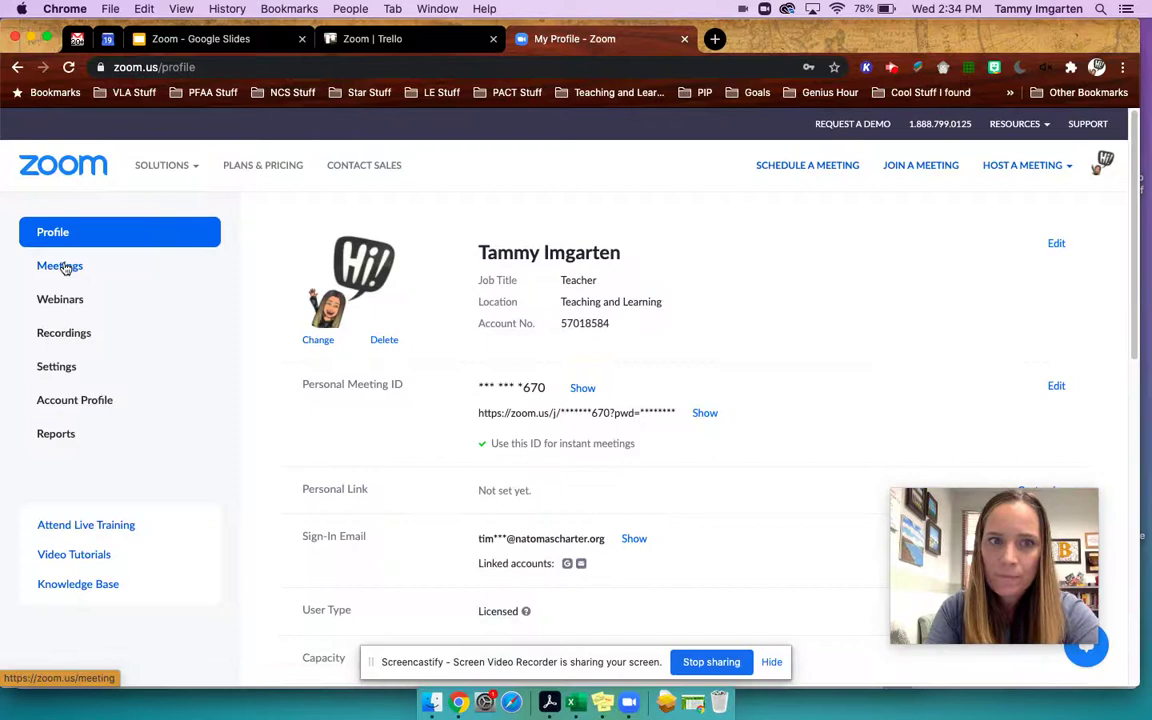
{"action": "left_click", "coordinate": [60, 266]}
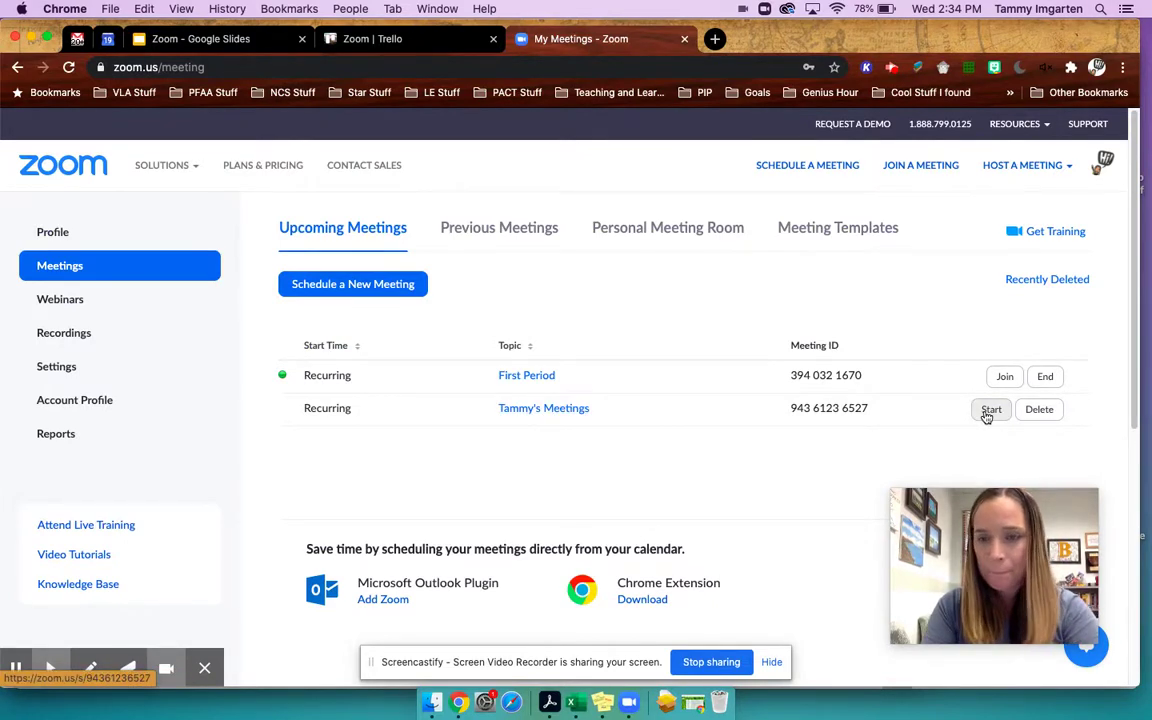
- Show the Zoom for Education slides, then bring the running Zoom meeting window forward
{"action": "left_click", "coordinate": [215, 39]}
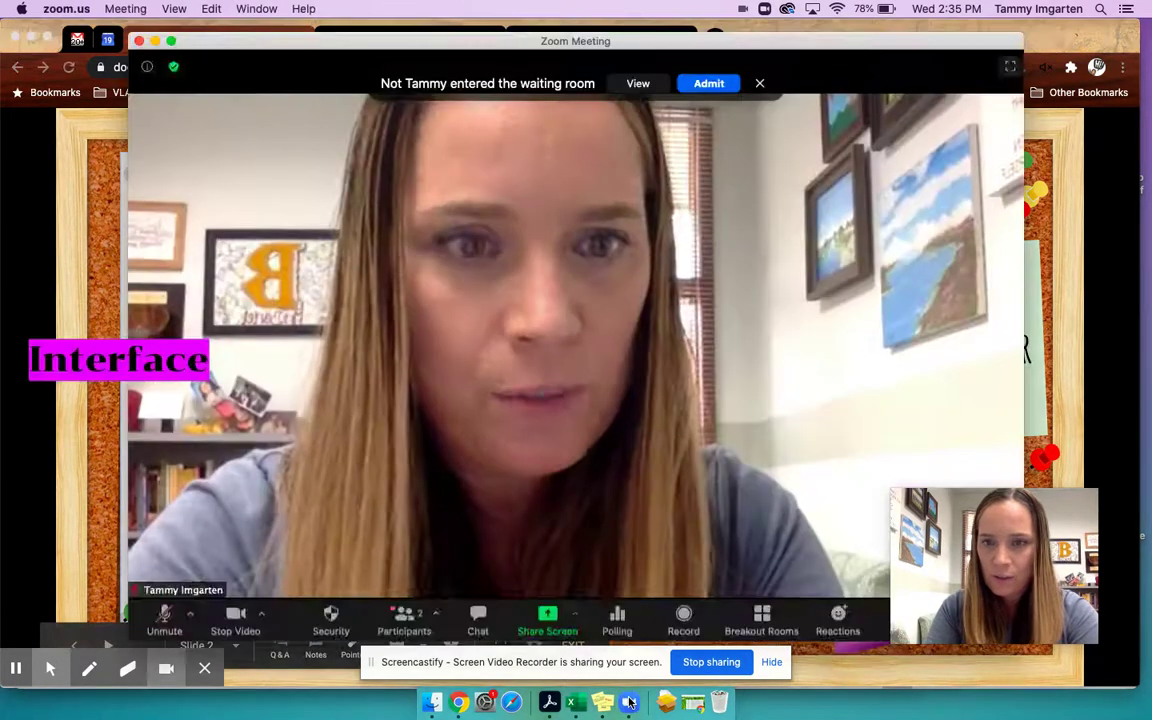
{"action": "left_click", "coordinate": [628, 703]}
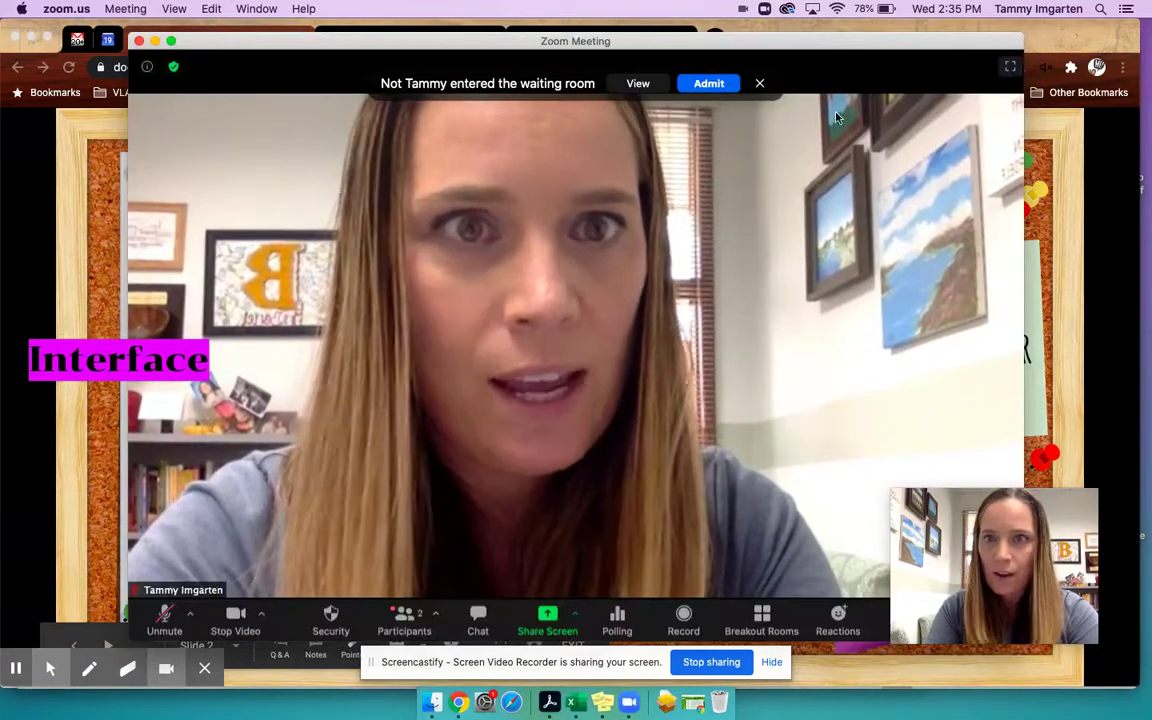
- Move the meeting window to the left edge, enlarge it, and admit the waiting attendee
{"action": "left_click_drag", "start_coordinate": [843, 64], "coordinate": [846, 40]}
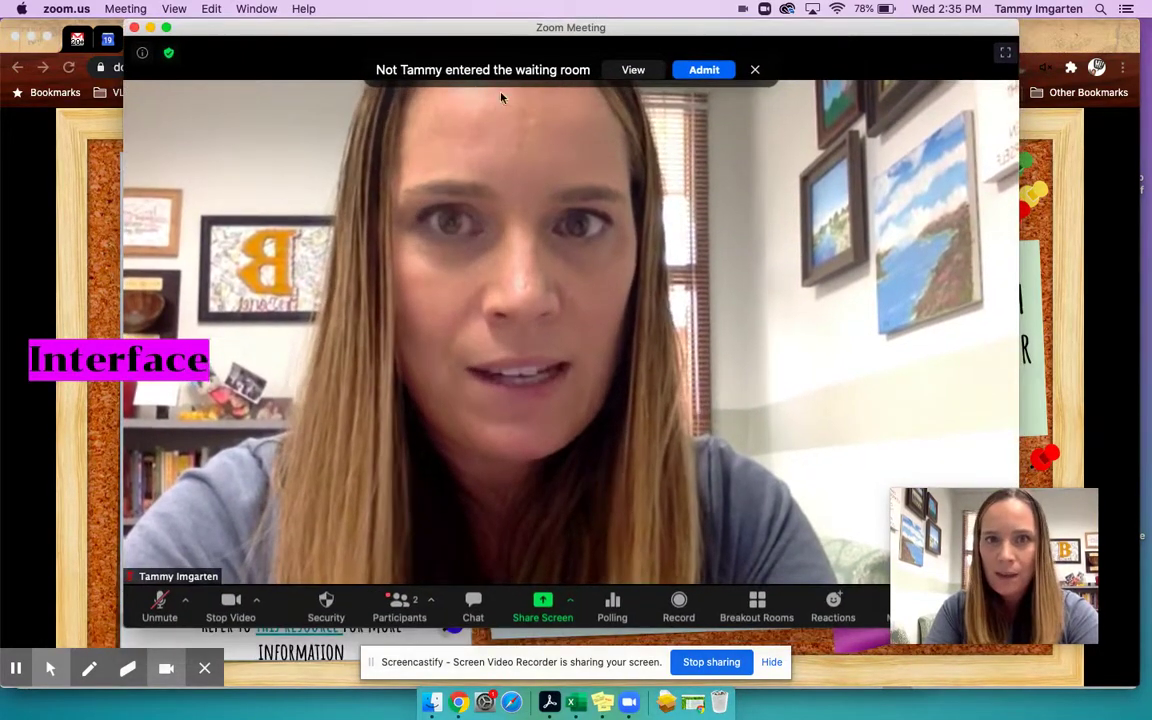
{"action": "left_click_drag", "start_coordinate": [991, 532], "coordinate": [1013, 271]}
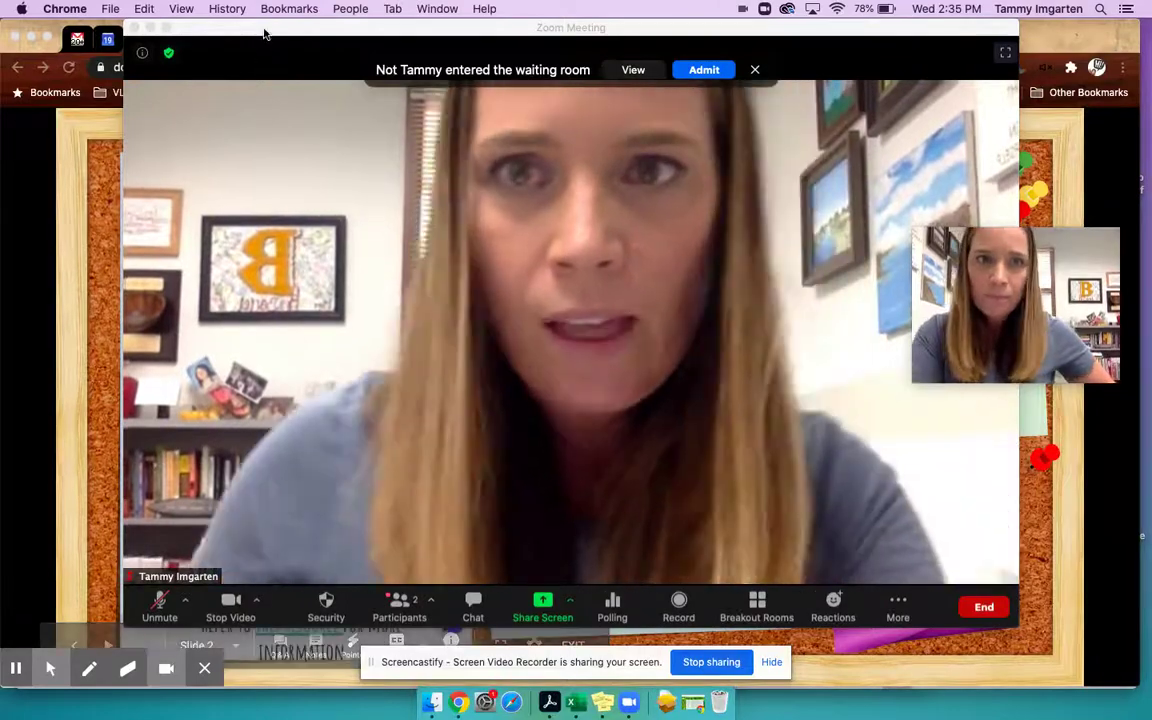
{"action": "left_click_drag", "start_coordinate": [257, 57], "coordinate": [139, 57]}
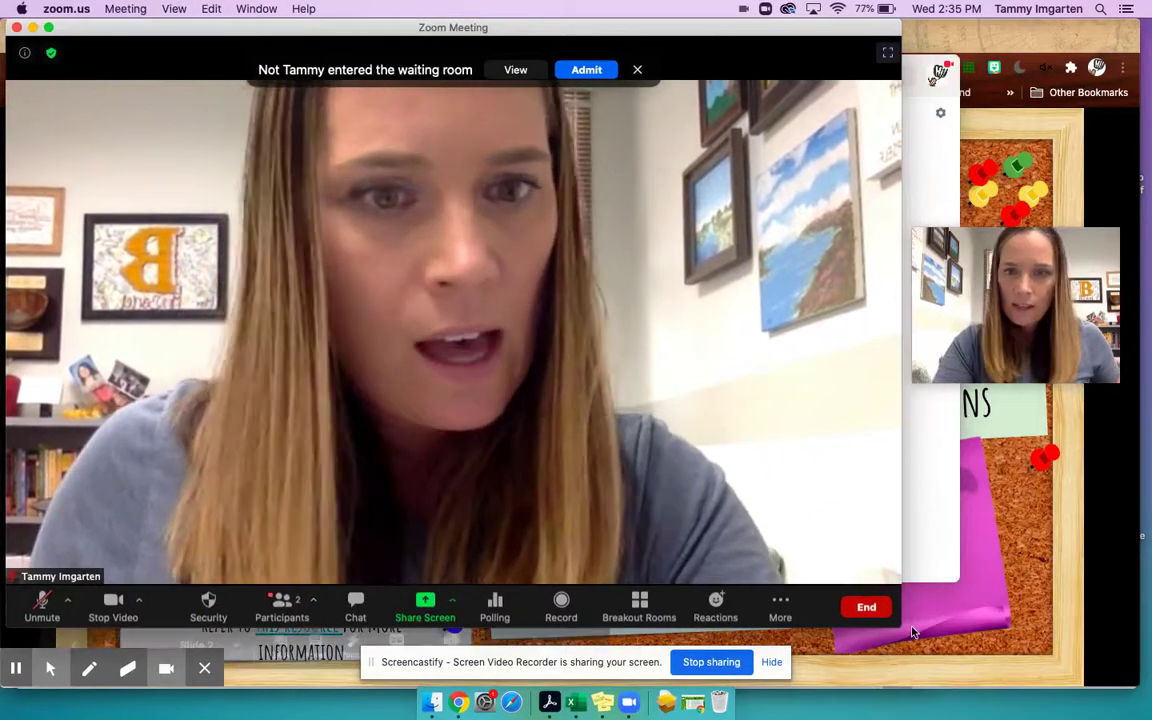
{"action": "left_click_drag", "start_coordinate": [901, 625], "coordinate": [1068, 683]}
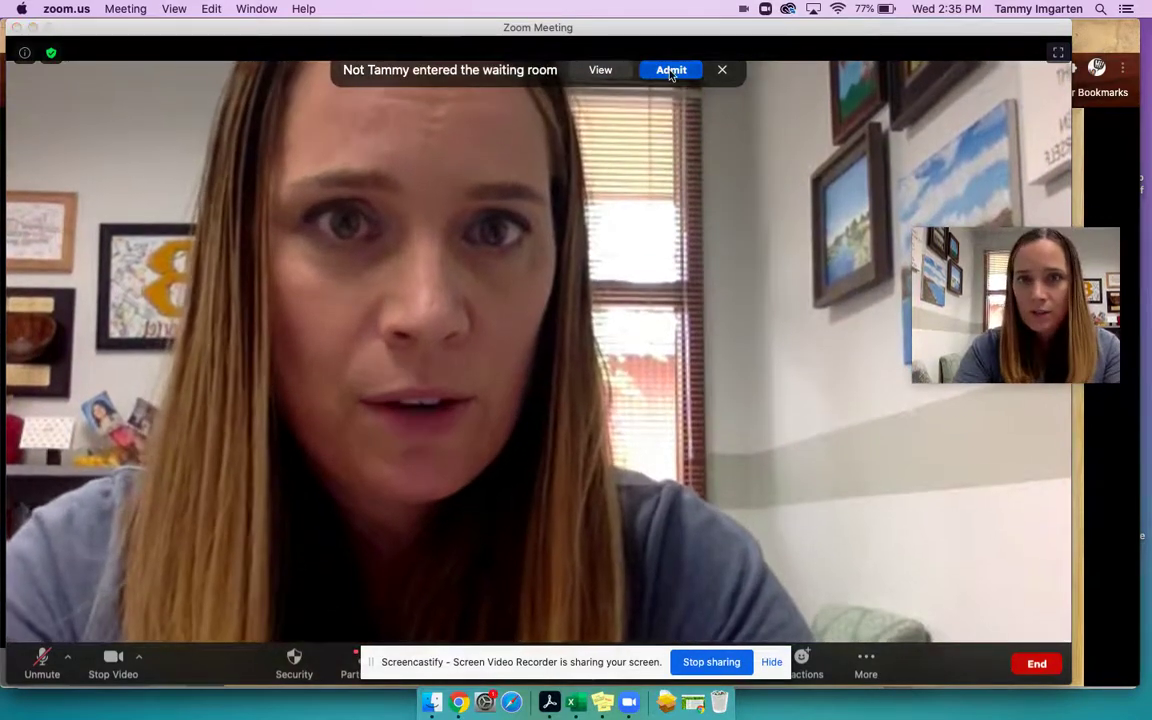
{"action": "left_click", "coordinate": [672, 69]}
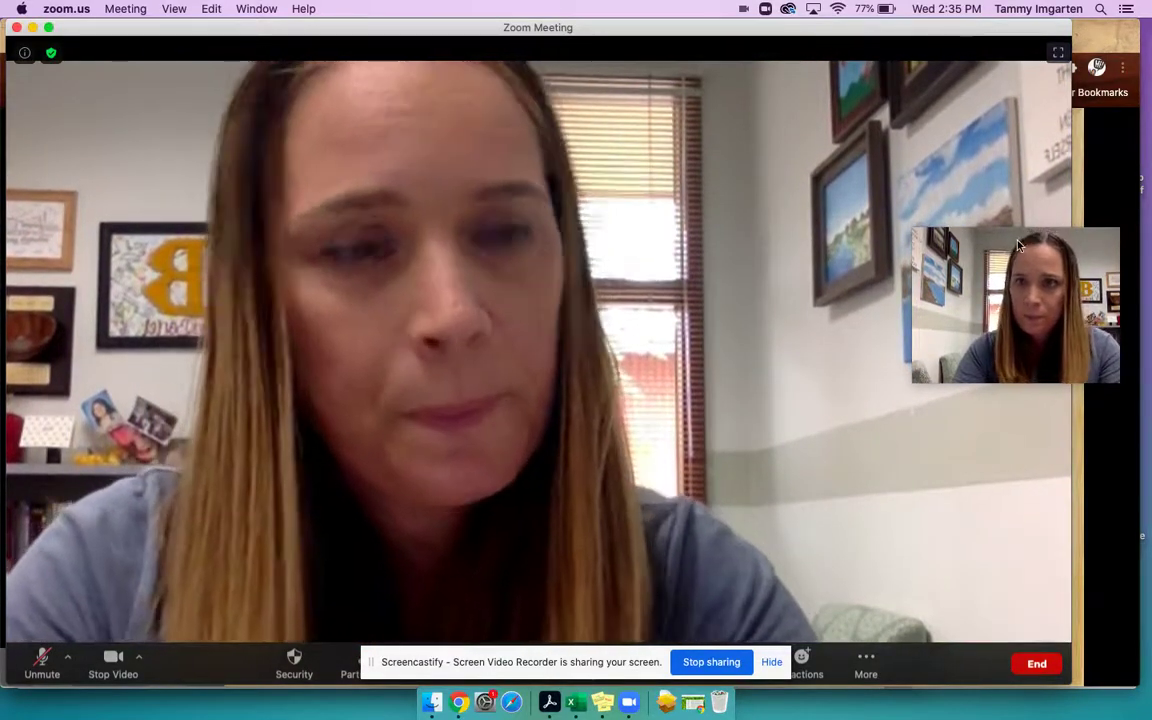
{"action": "left_click_drag", "start_coordinate": [1031, 288], "coordinate": [1063, 612]}
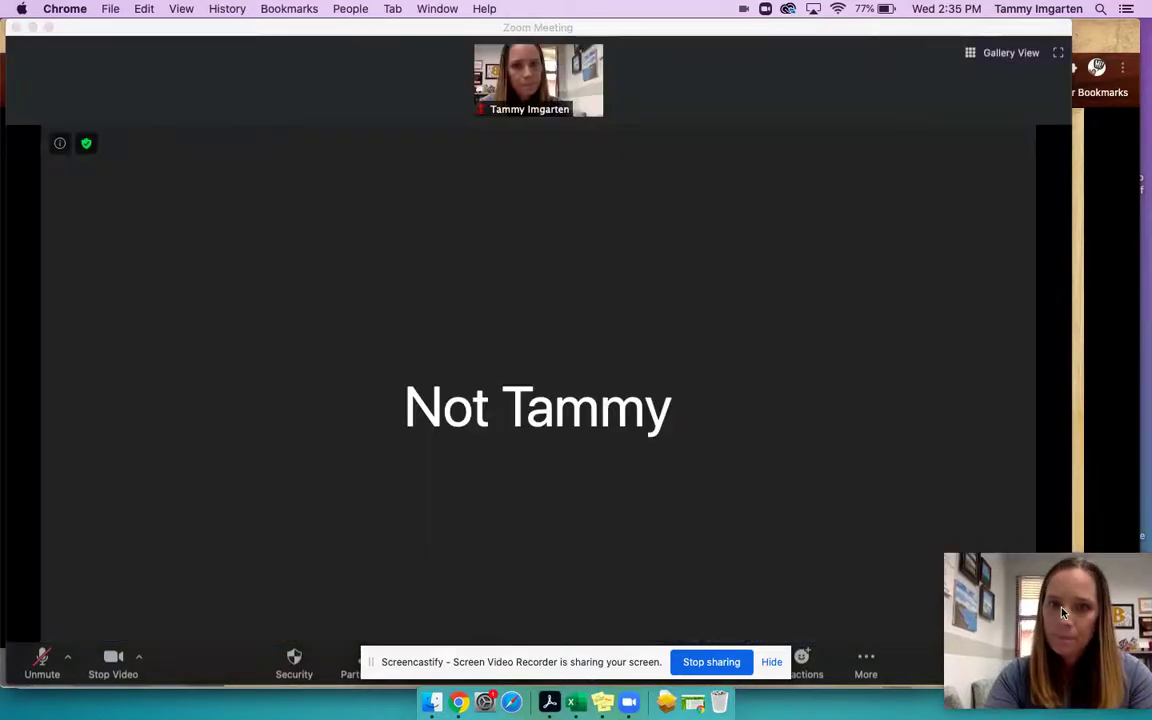
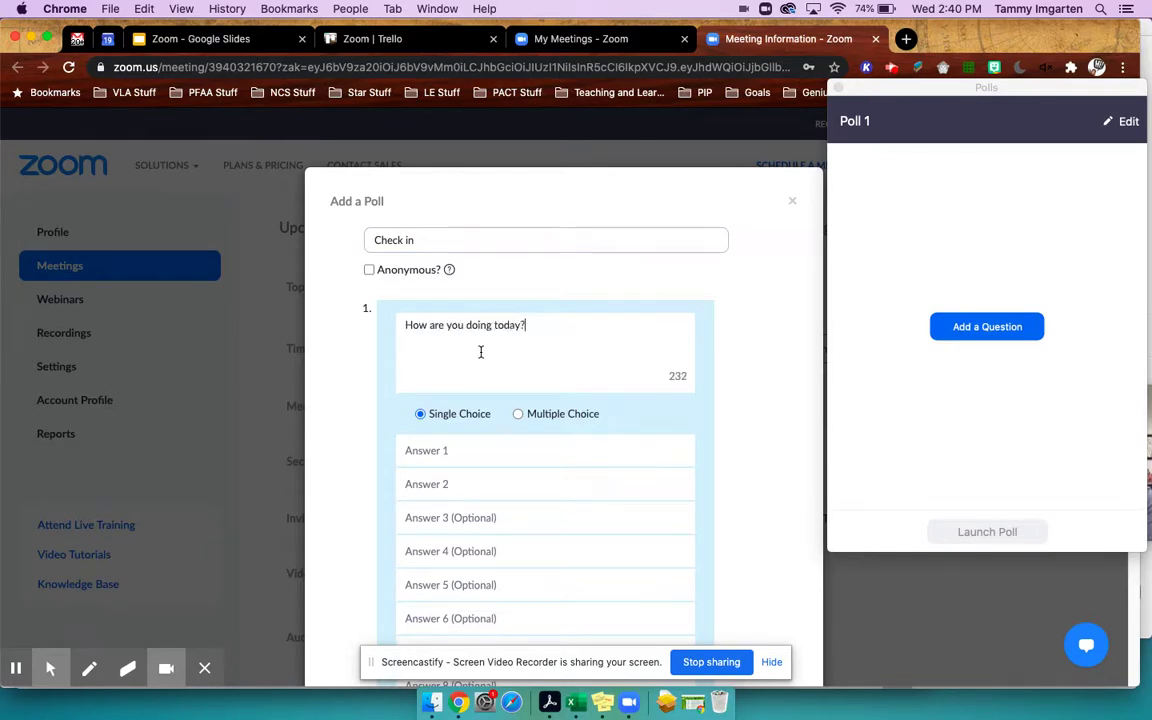
- Enter the four Check in poll answers: Great!, Good, O, and I've had better days
{"action": "left_click", "coordinate": [447, 440]}
{"action": "type", "text": "Great!"}
{"action": "left_click", "coordinate": [453, 484]}
{"action": "type", "text": "Good"}
{"action": "left_click", "coordinate": [471, 517]}
{"action": "type", "text": "O"}
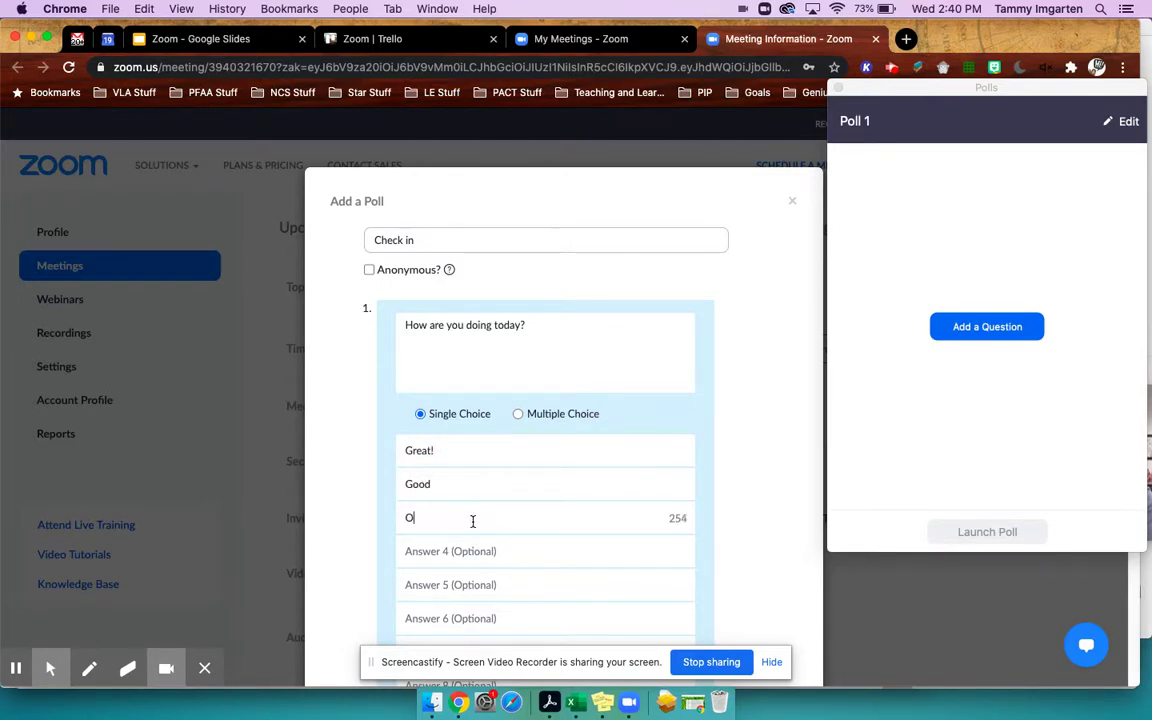
{"action": "left_click", "coordinate": [489, 551]}
{"action": "type", "text": "I've had better days"}
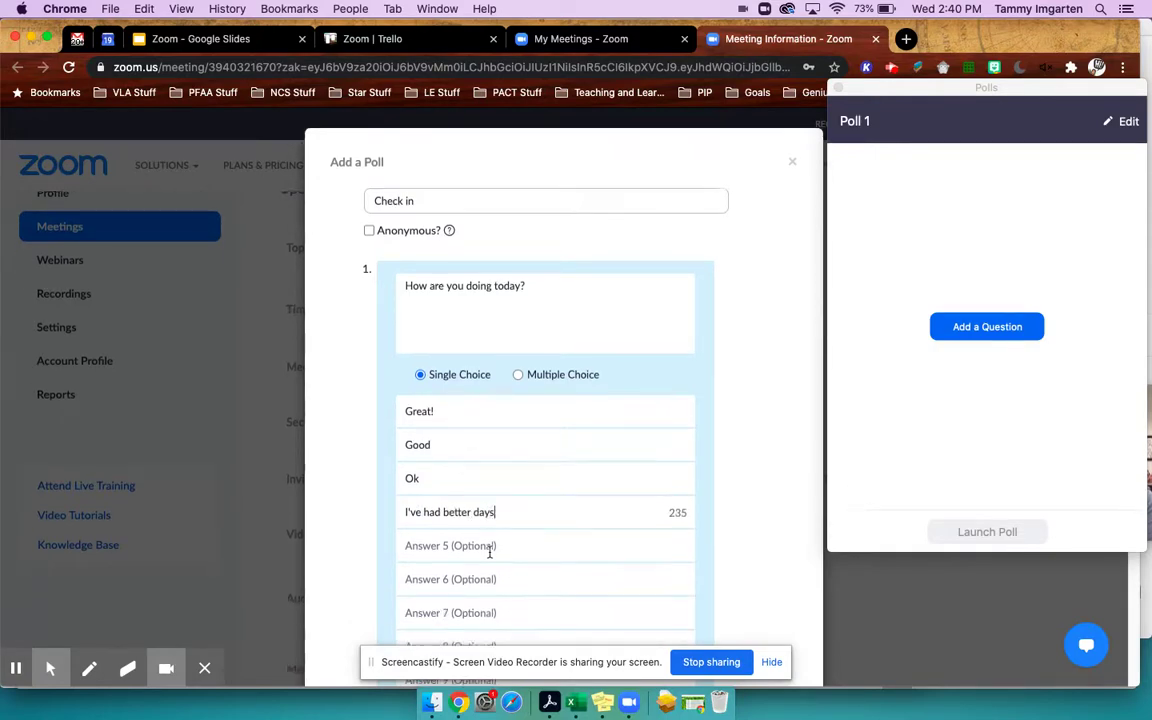
{"action": "scroll", "coordinate": [489, 548], "scroll_direction": "down", "scroll_amount": 5}
- Save and launch the poll, end it after one Good vote, and return to the meeting
{"action": "left_click", "coordinate": [710, 575]}
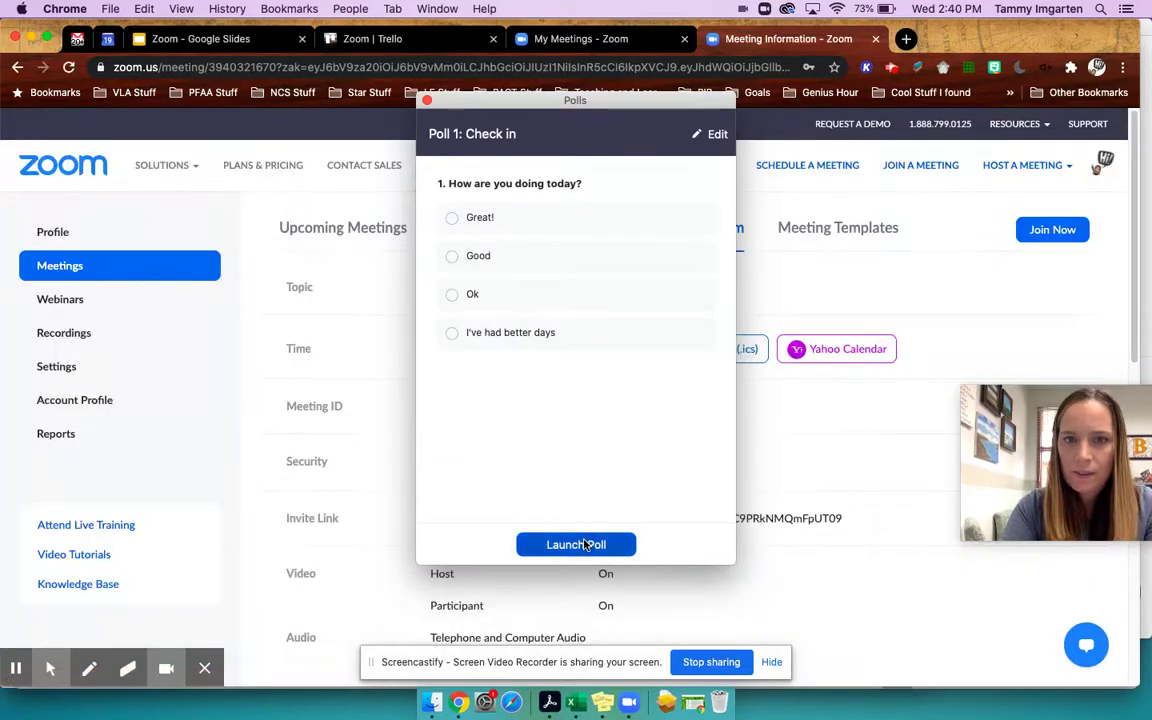
{"action": "left_click", "coordinate": [590, 544]}
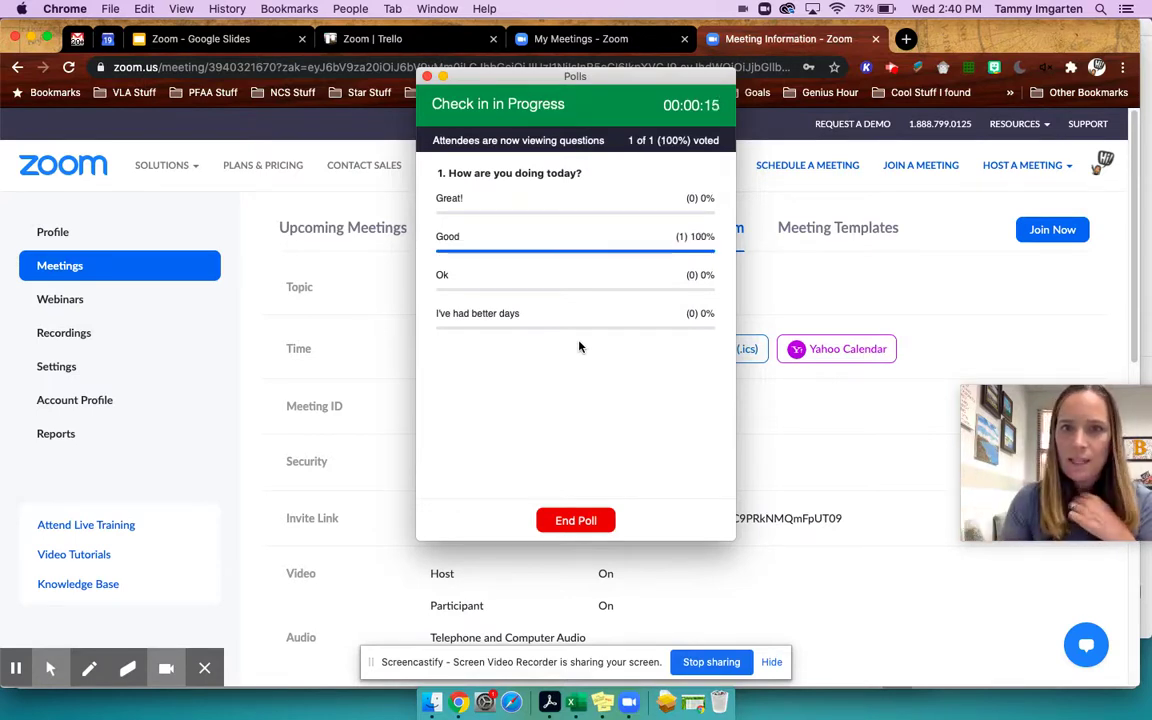
{"action": "left_click", "coordinate": [598, 519]}
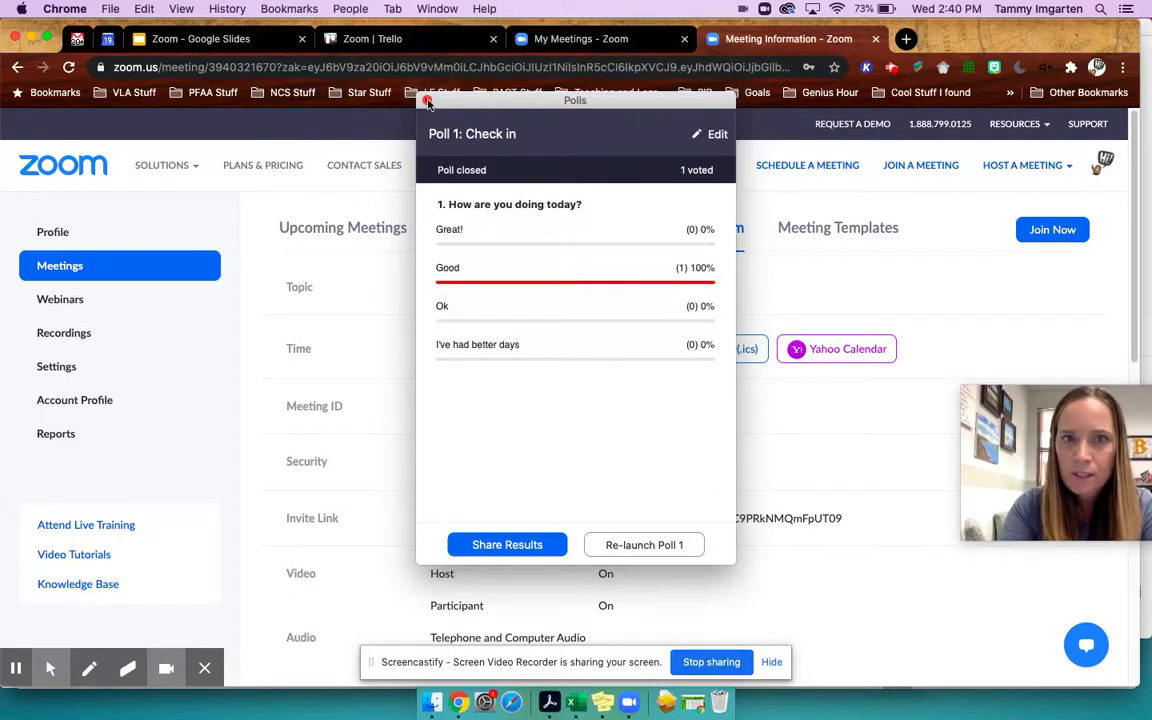
{"action": "left_click", "coordinate": [386, 88]}
{"action": "left_click", "coordinate": [629, 702]}
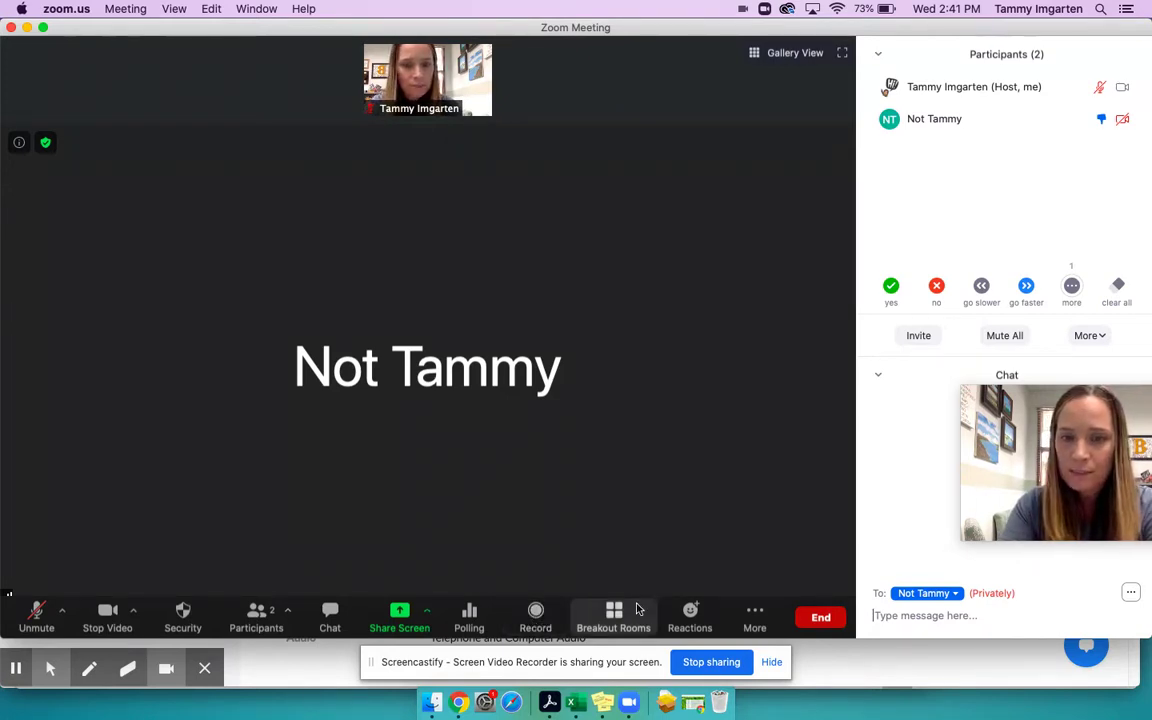
- Send a wow reaction, glance at the live streaming options, and bring up the Share Screen picker
{"action": "left_click", "coordinate": [689, 614]}
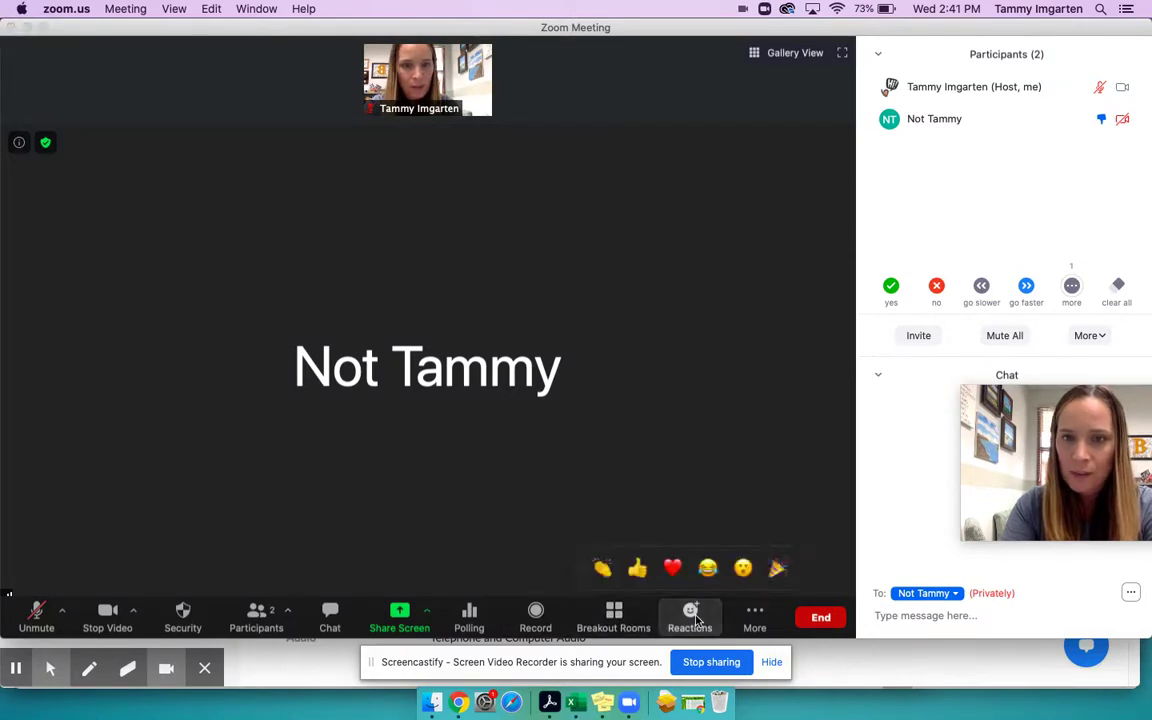
{"action": "left_click", "coordinate": [743, 568]}
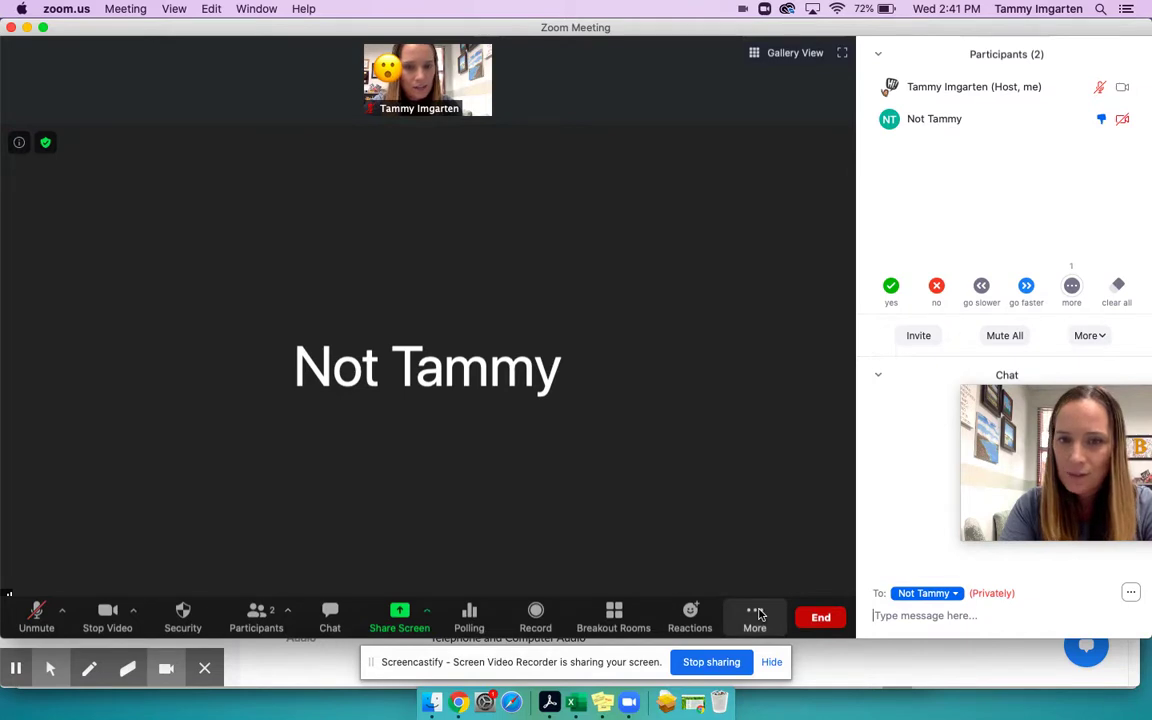
{"action": "left_click", "coordinate": [757, 614]}
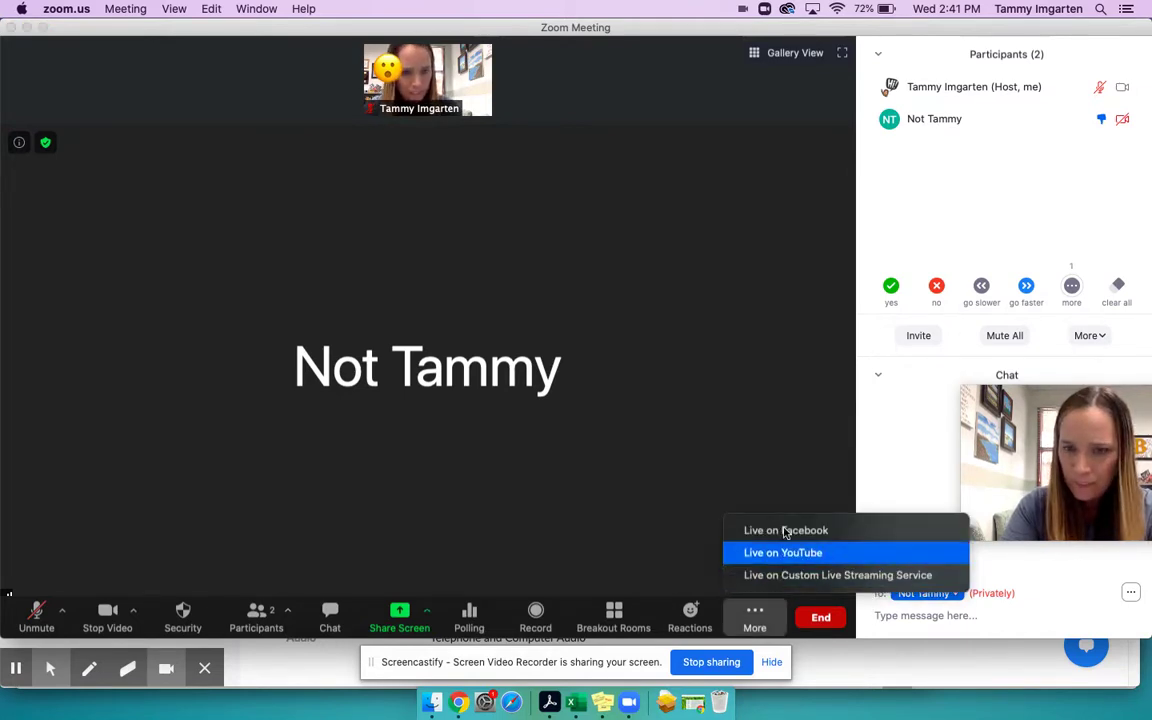
{"action": "left_click", "coordinate": [591, 492]}
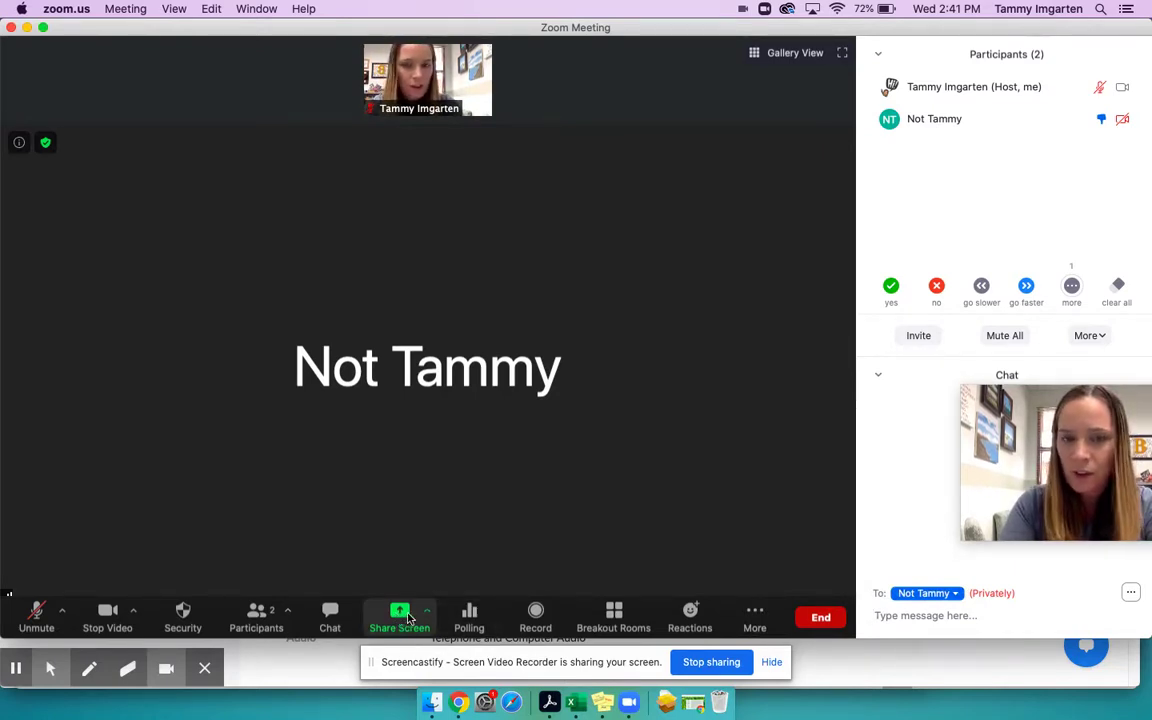
{"action": "left_click", "coordinate": [396, 622]}
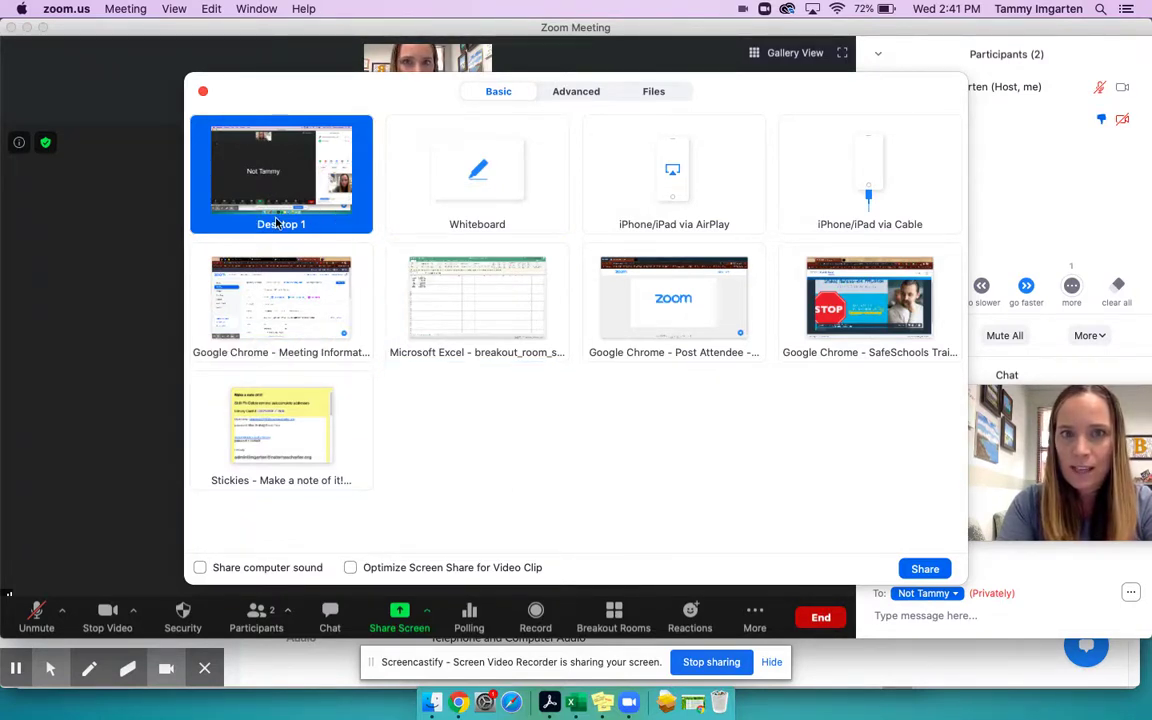
- Select the Whiteboard tile and start sharing it
{"action": "left_click", "coordinate": [484, 200]}
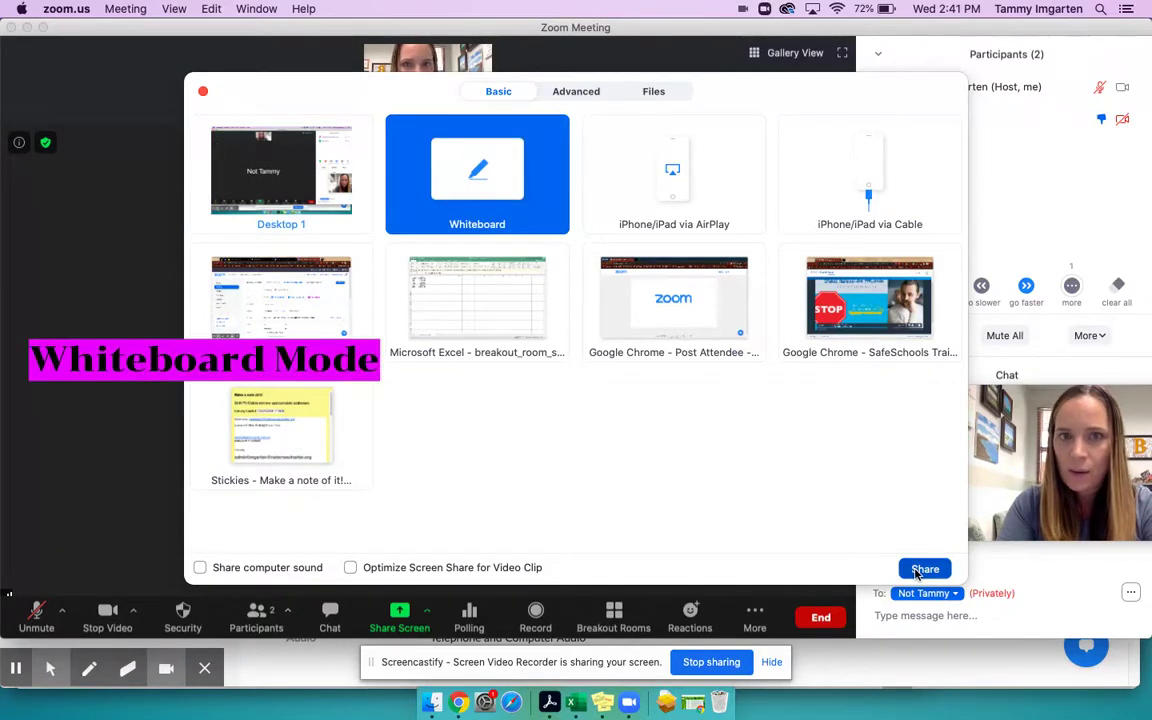
{"action": "left_click", "coordinate": [924, 569]}
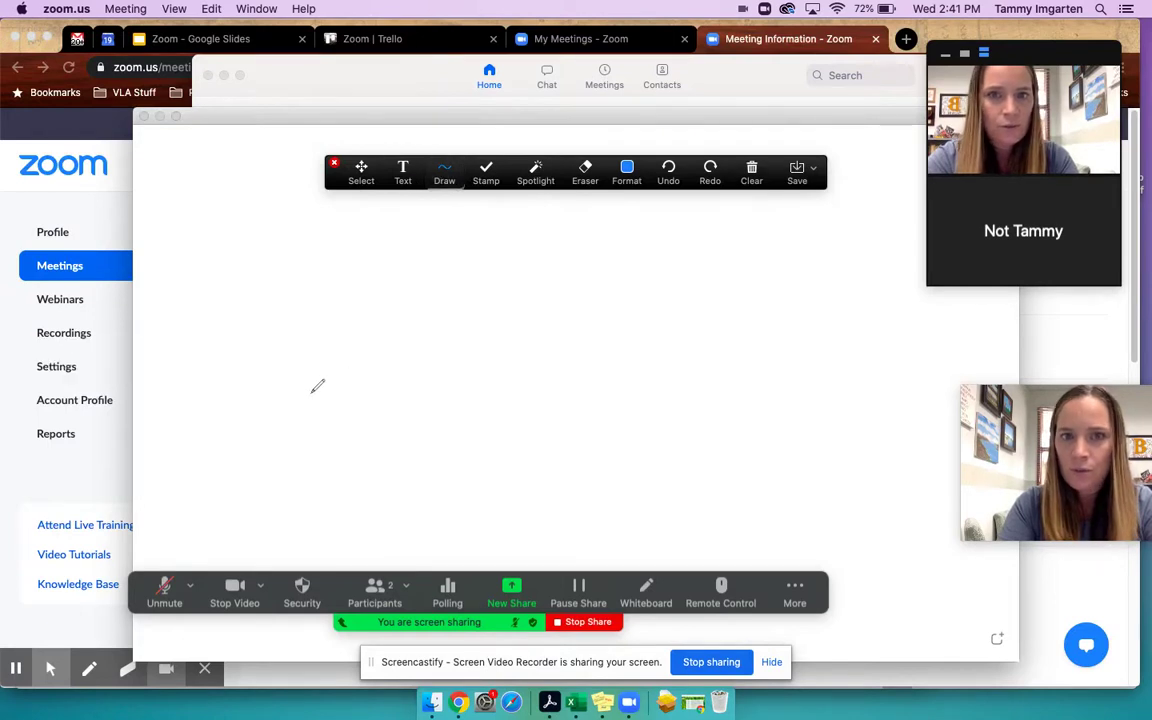
- Handwrite 'hello' in blue on the whiteboard and check its Save options
{"action": "mouse_move", "coordinate": [313, 397]}
{"action": "left_mouse_down"}
{"action": "mouse_move", "coordinate": [336, 290]}
{"action": "mouse_move", "coordinate": [358, 404]}
{"action": "mouse_move", "coordinate": [398, 397]}
{"action": "mouse_move", "coordinate": [430, 335]}
{"action": "mouse_move", "coordinate": [500, 390]}
{"action": "mouse_move", "coordinate": [549, 362]}
{"action": "left_mouse_up"}
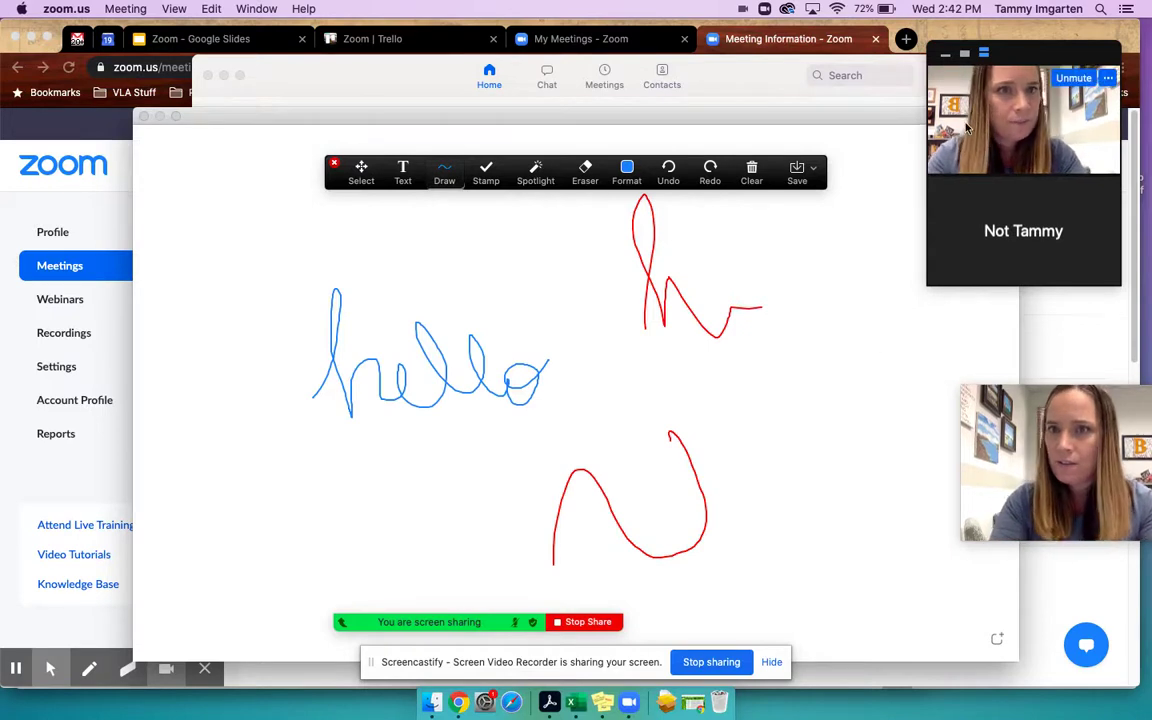
{"action": "mouse_move", "coordinate": [358, 621]}
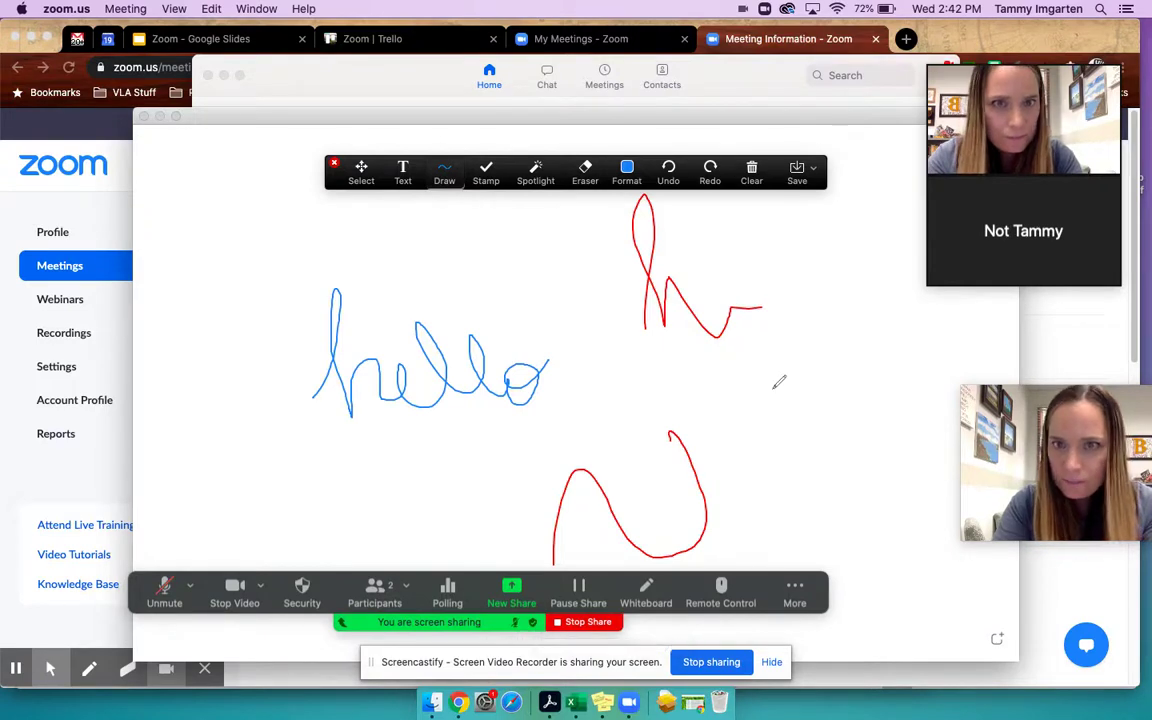
{"action": "left_click", "coordinate": [813, 168]}
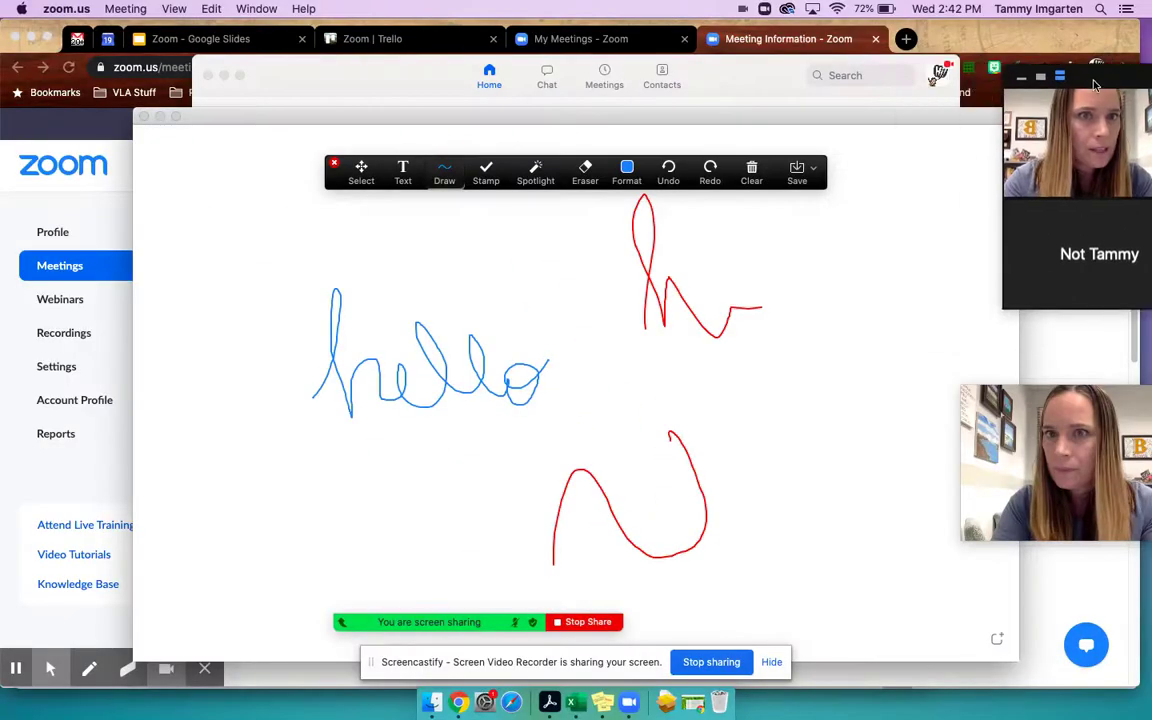
- Move the participant video panel lower, check the participant's actions, and stop sharing
{"action": "left_click_drag", "start_coordinate": [1065, 28], "coordinate": [1049, 60]}
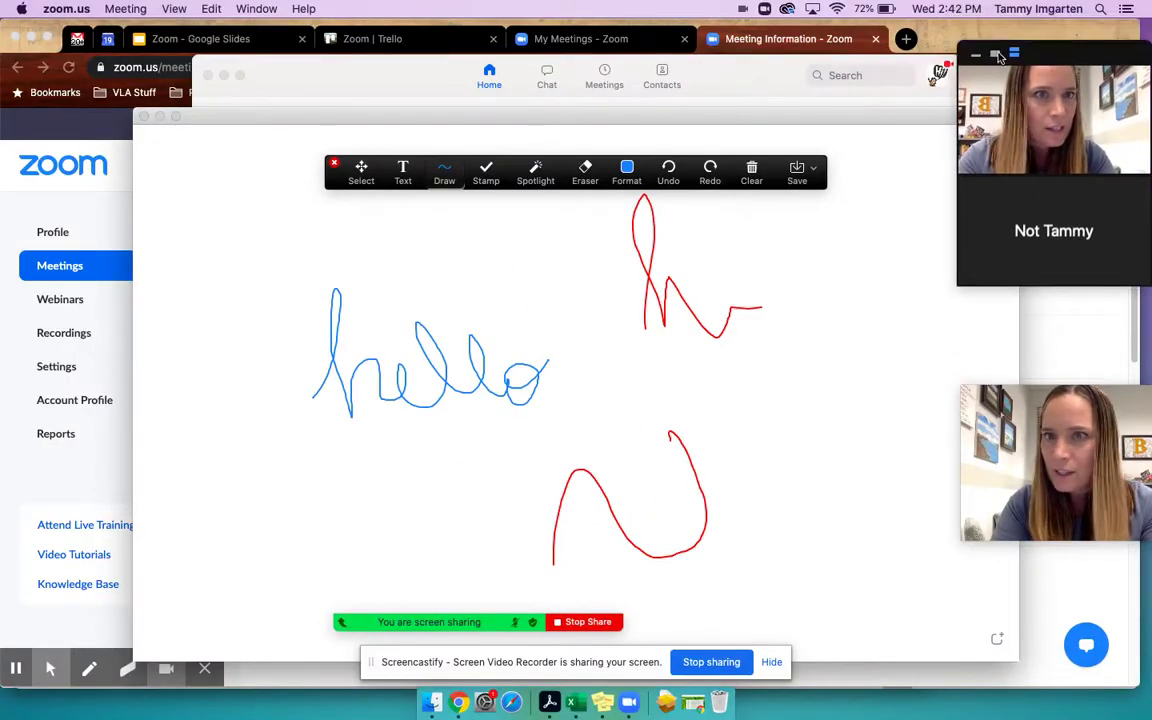
{"action": "left_click", "coordinate": [1137, 189]}
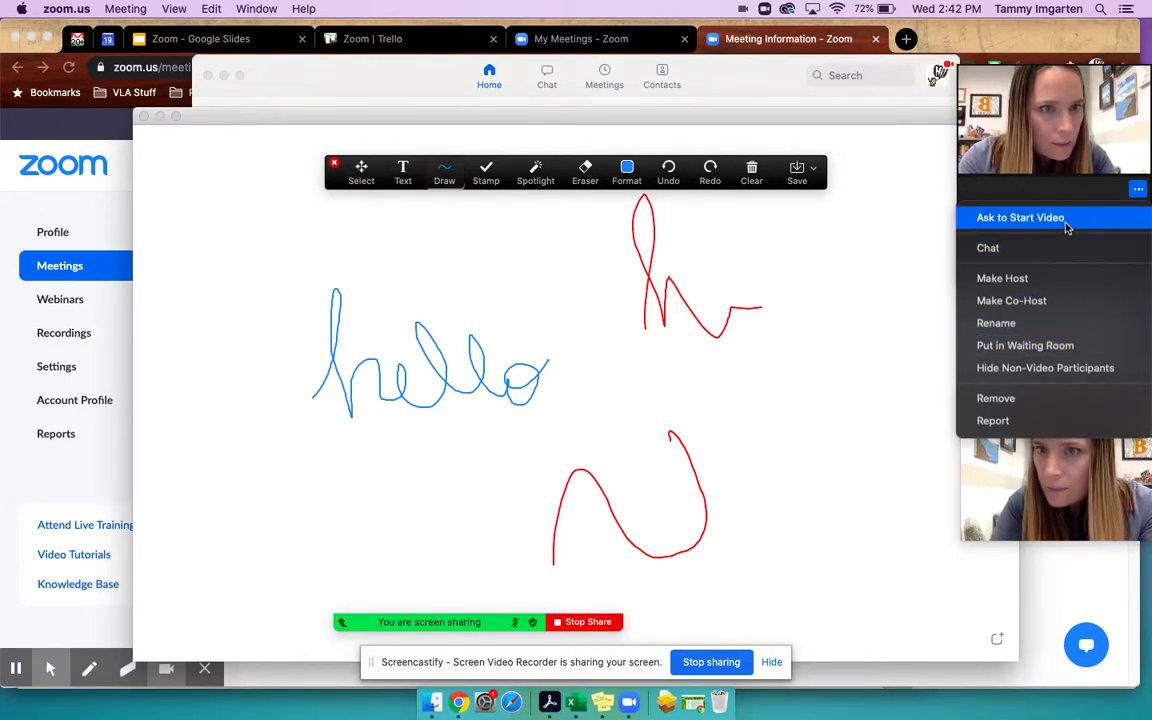
{"action": "left_click", "coordinate": [898, 504]}
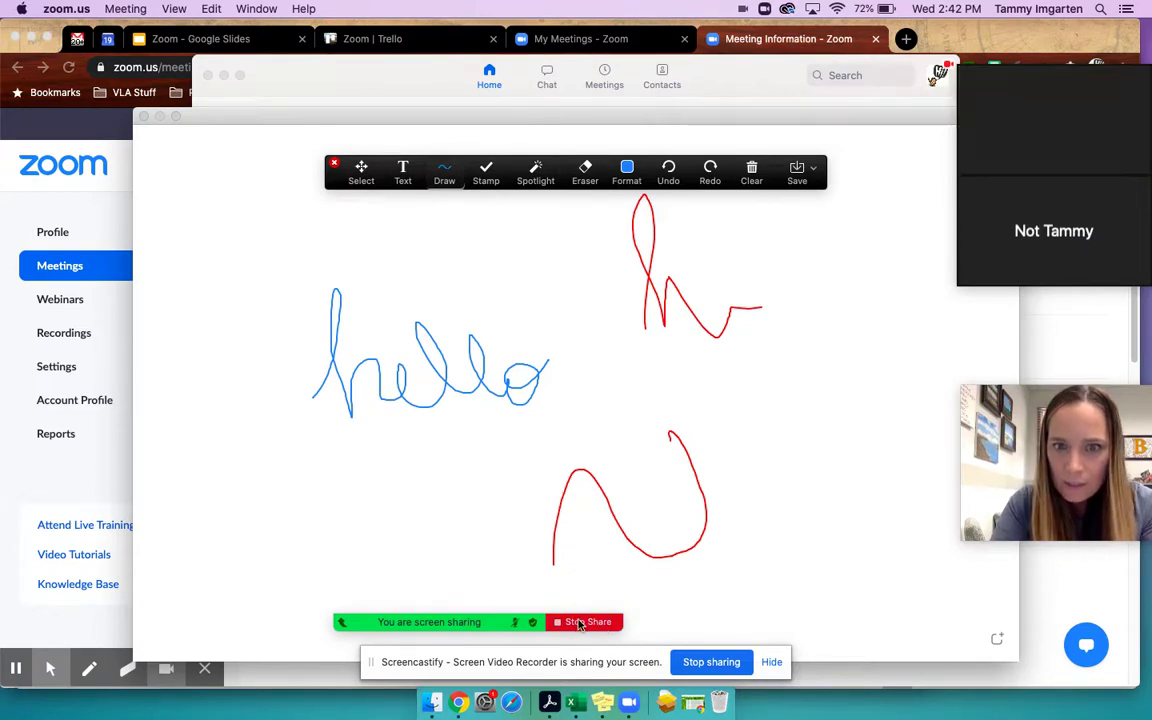
{"action": "left_click", "coordinate": [583, 621]}
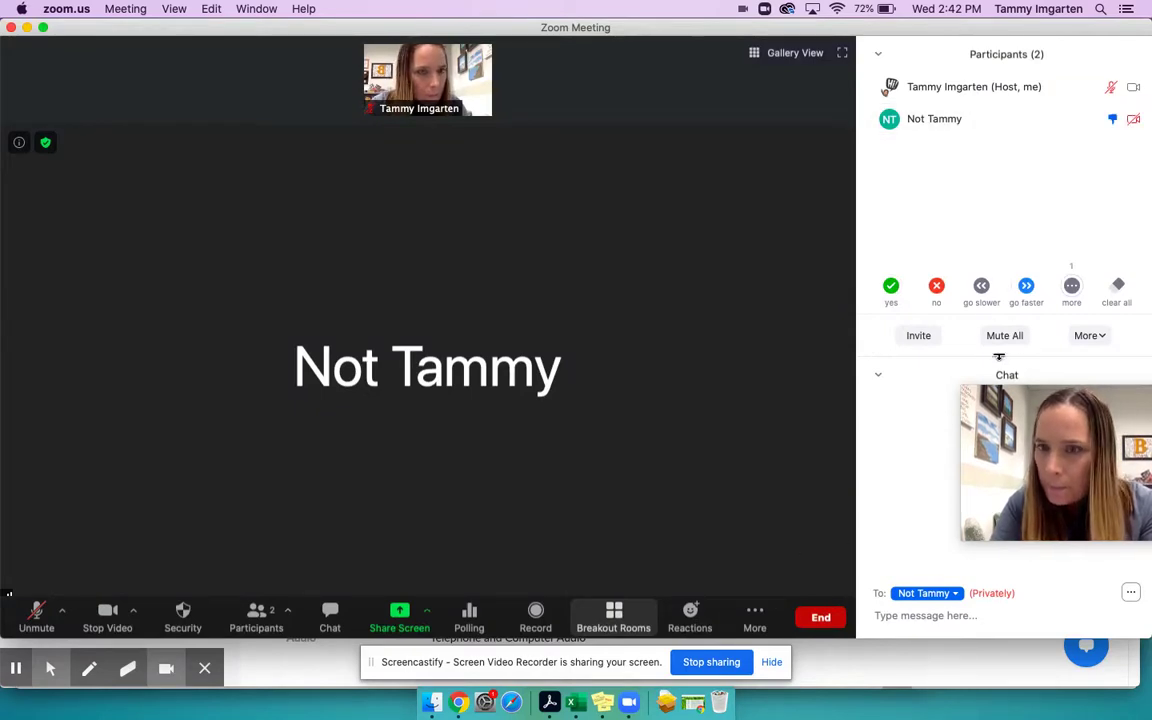
{"action": "left_click", "coordinate": [1063, 413]}
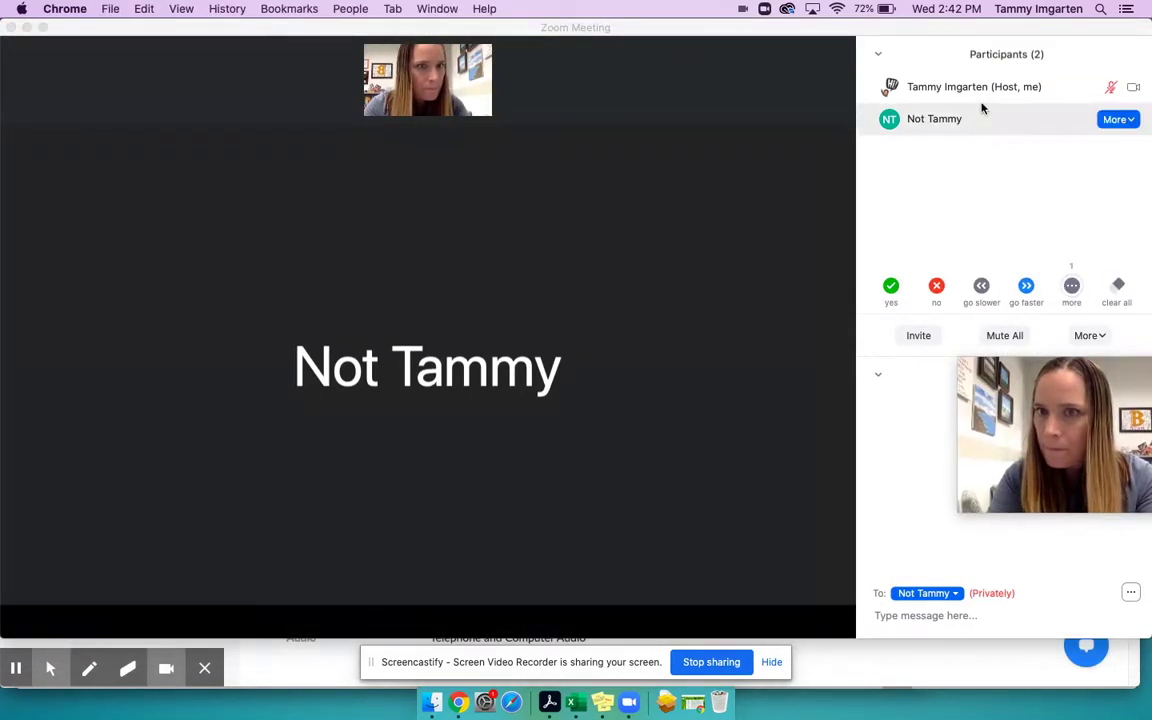
{"action": "left_click", "coordinate": [1110, 119]}
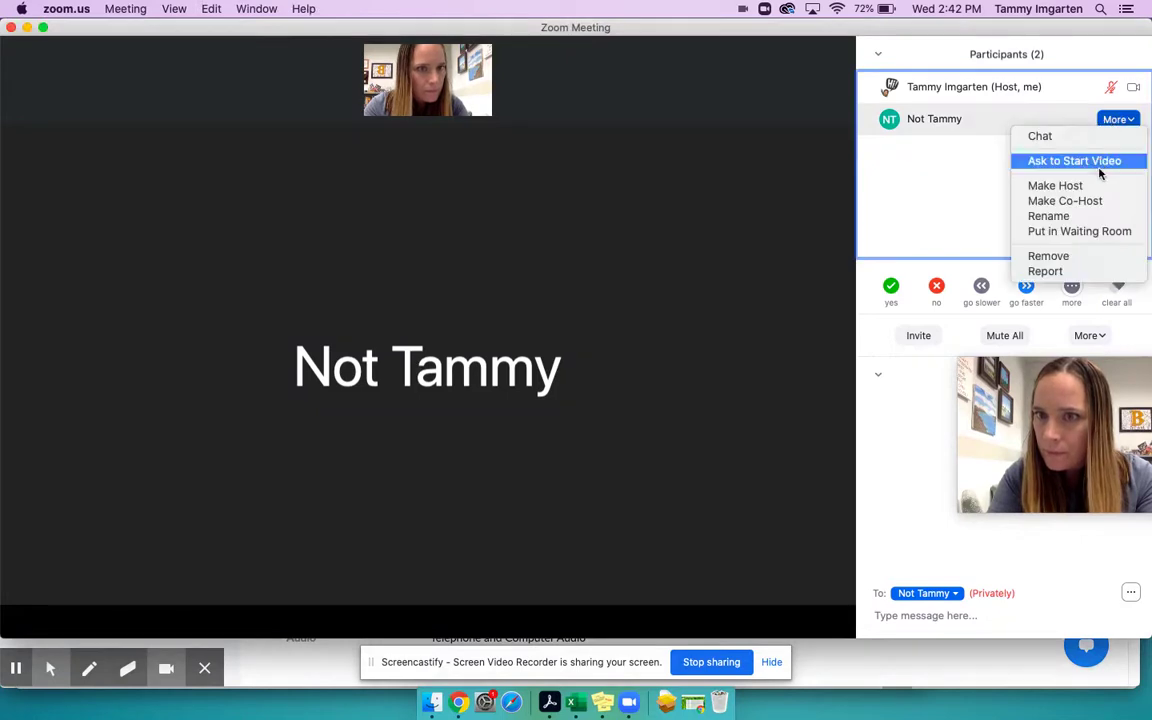
{"action": "left_click", "coordinate": [954, 188]}
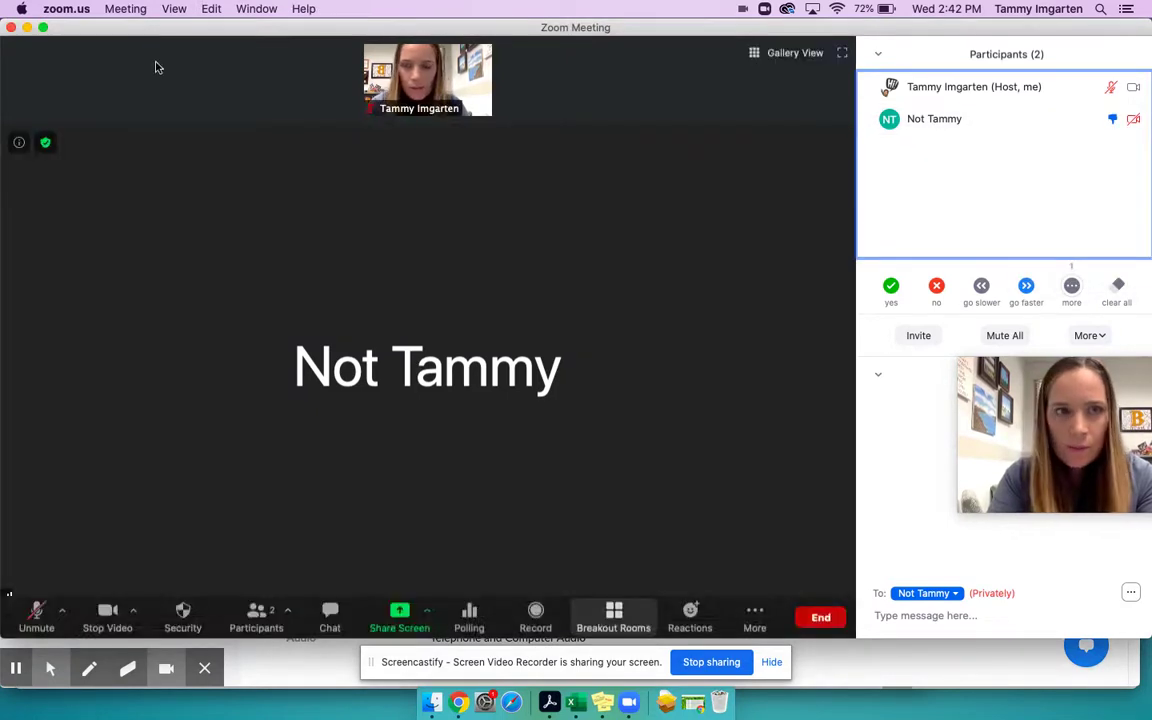
{"action": "key", "text": "super+Tab"}
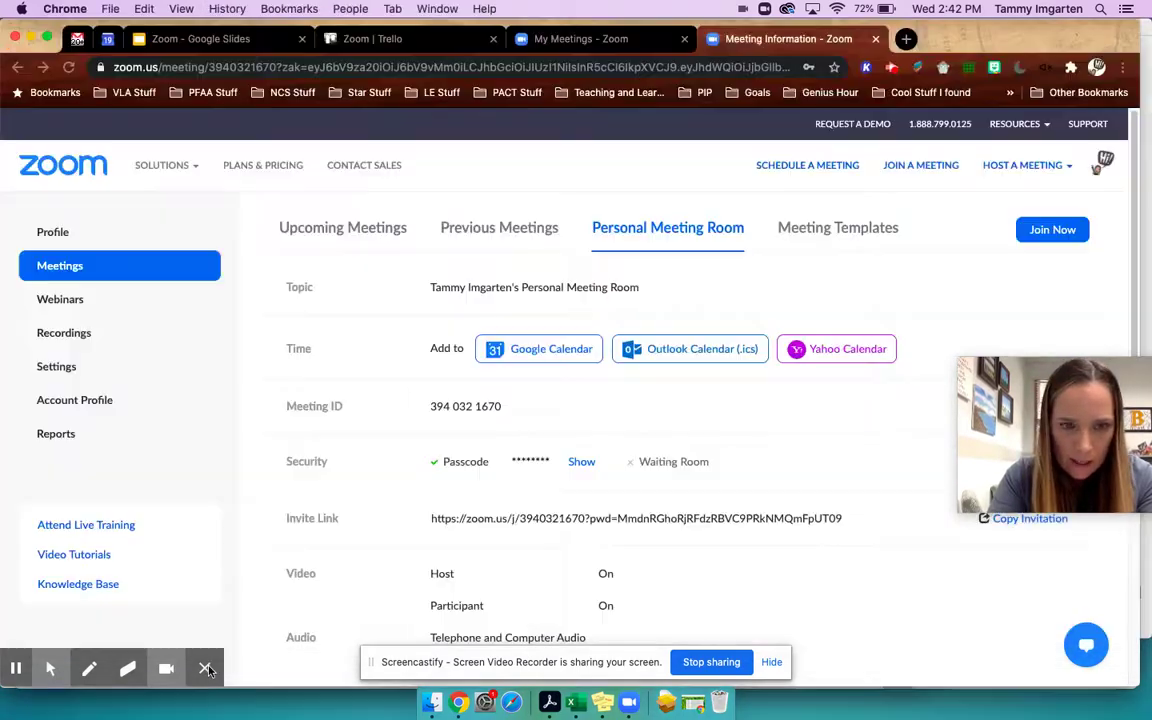
{"action": "key", "text": "super+Tab"}
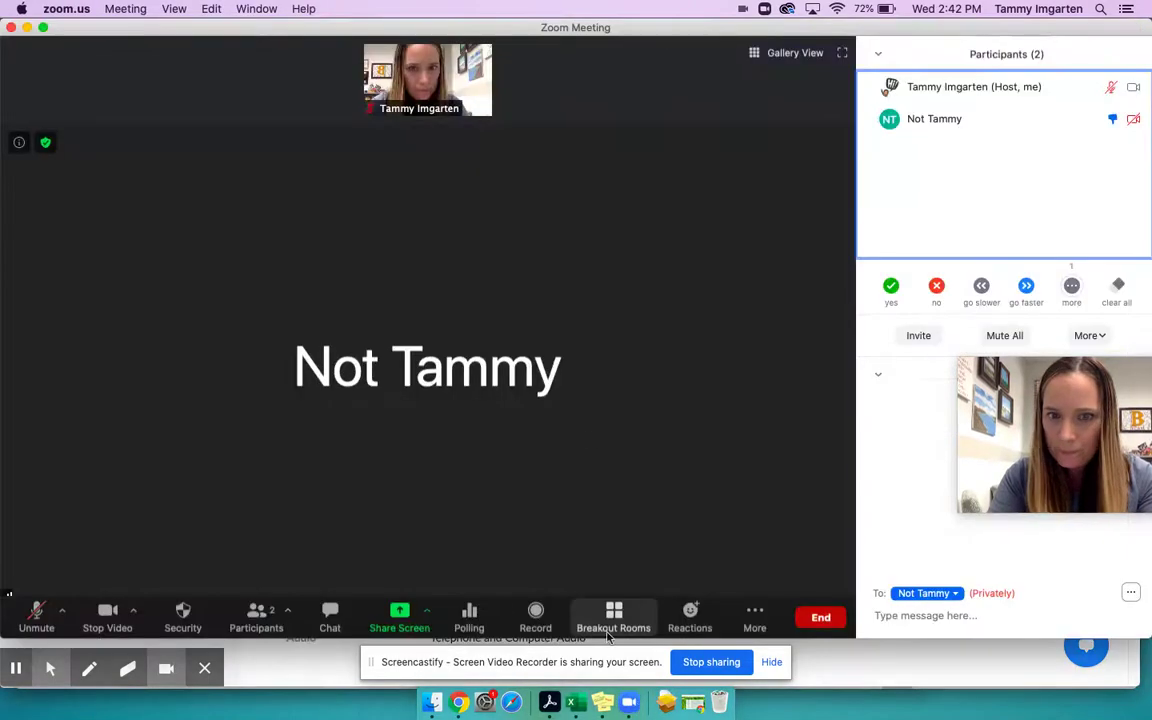
- Review the options for how many participants may share at once
{"action": "left_click", "coordinate": [420, 615]}
{"action": "left_click", "coordinate": [427, 610]}
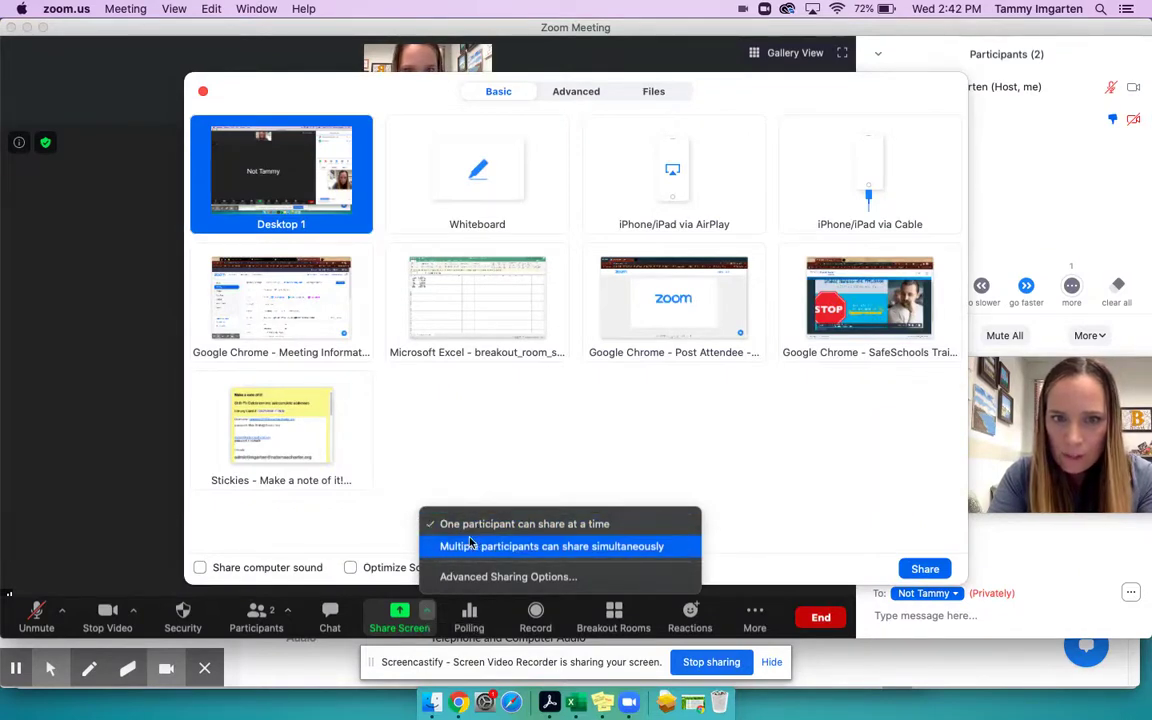
{"action": "left_click", "coordinate": [368, 512]}
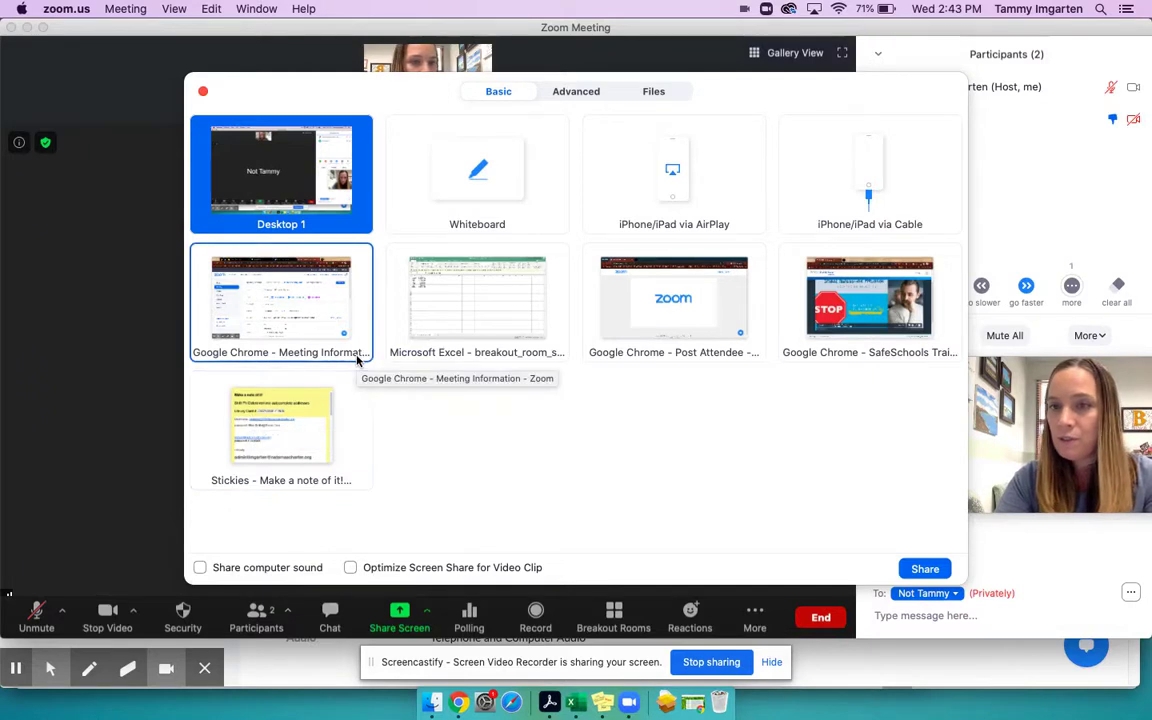
- Turn Share computer sound and Optimize for video clip off, then close the picker
{"action": "left_click", "coordinate": [200, 568]}
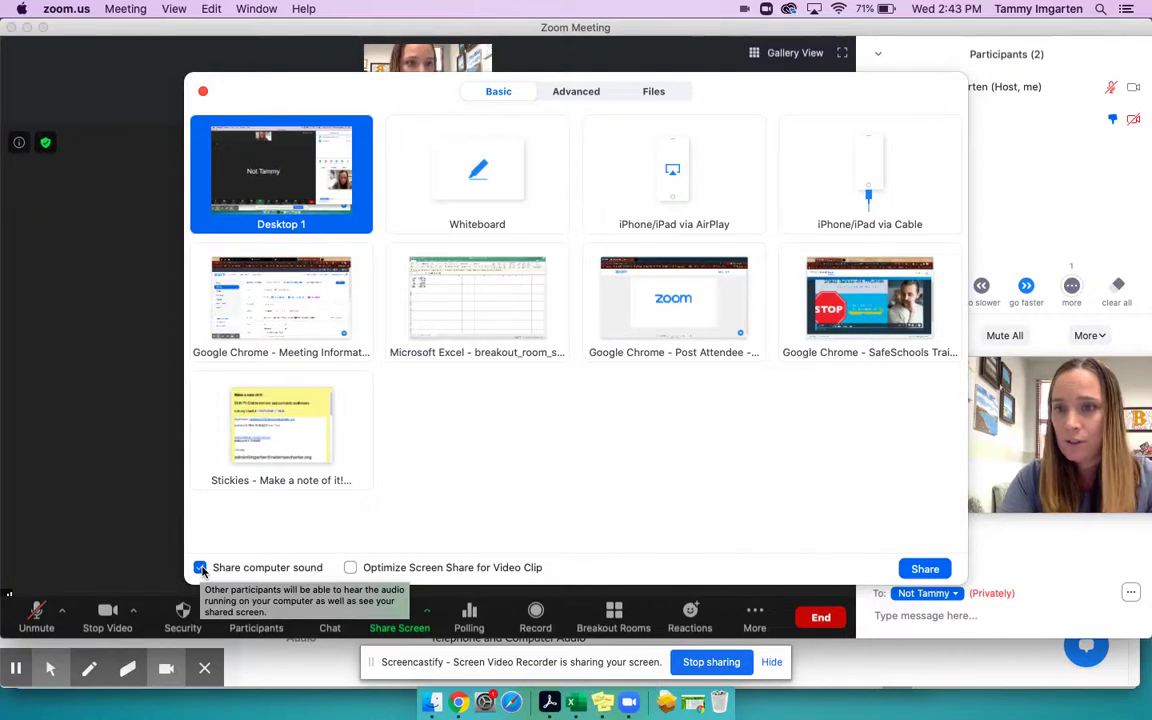
{"action": "left_click", "coordinate": [350, 568]}
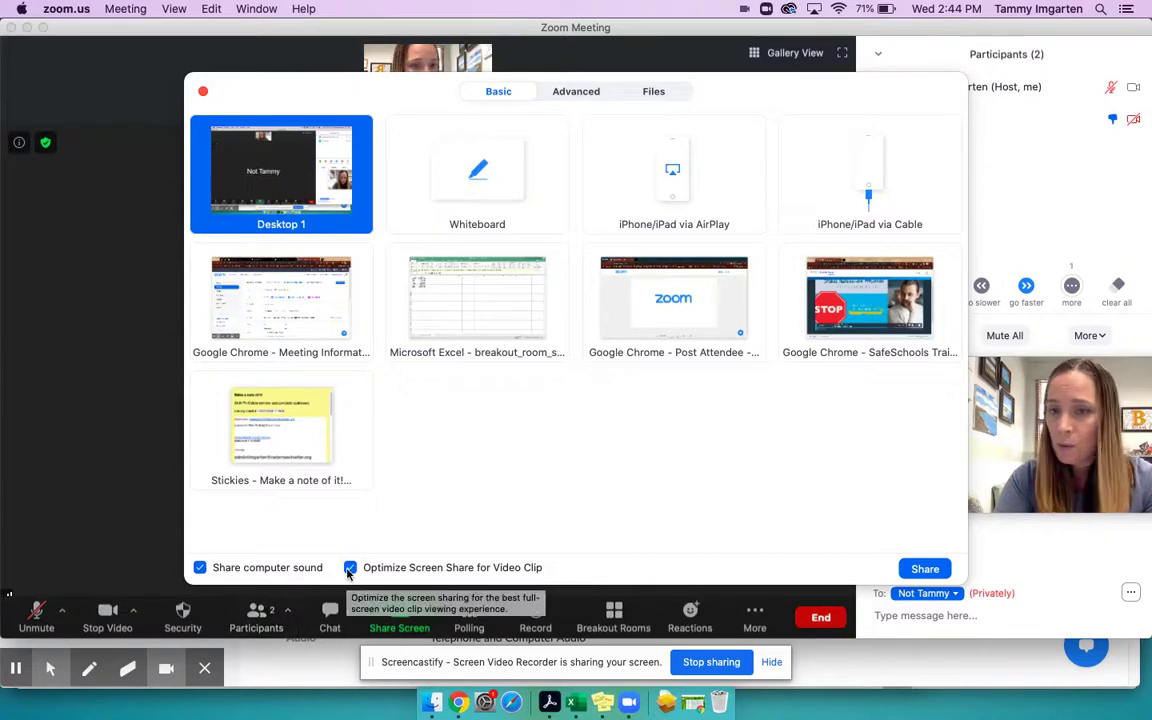
{"action": "left_click", "coordinate": [349, 567]}
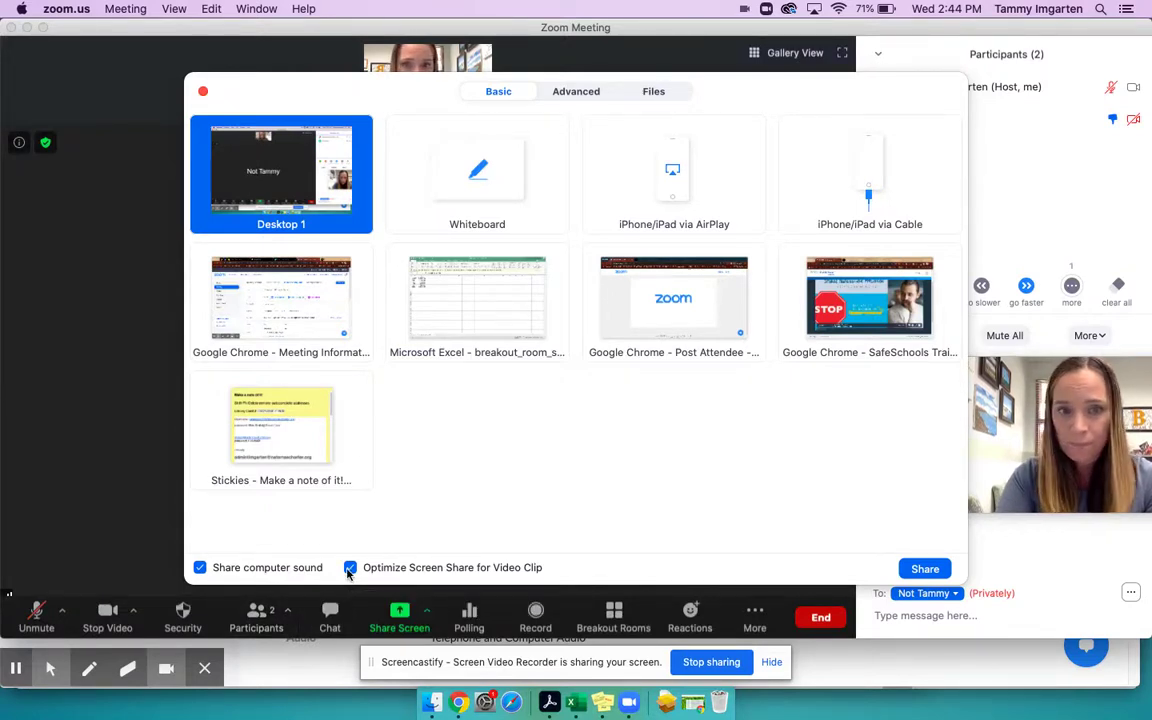
{"action": "left_click", "coordinate": [200, 567]}
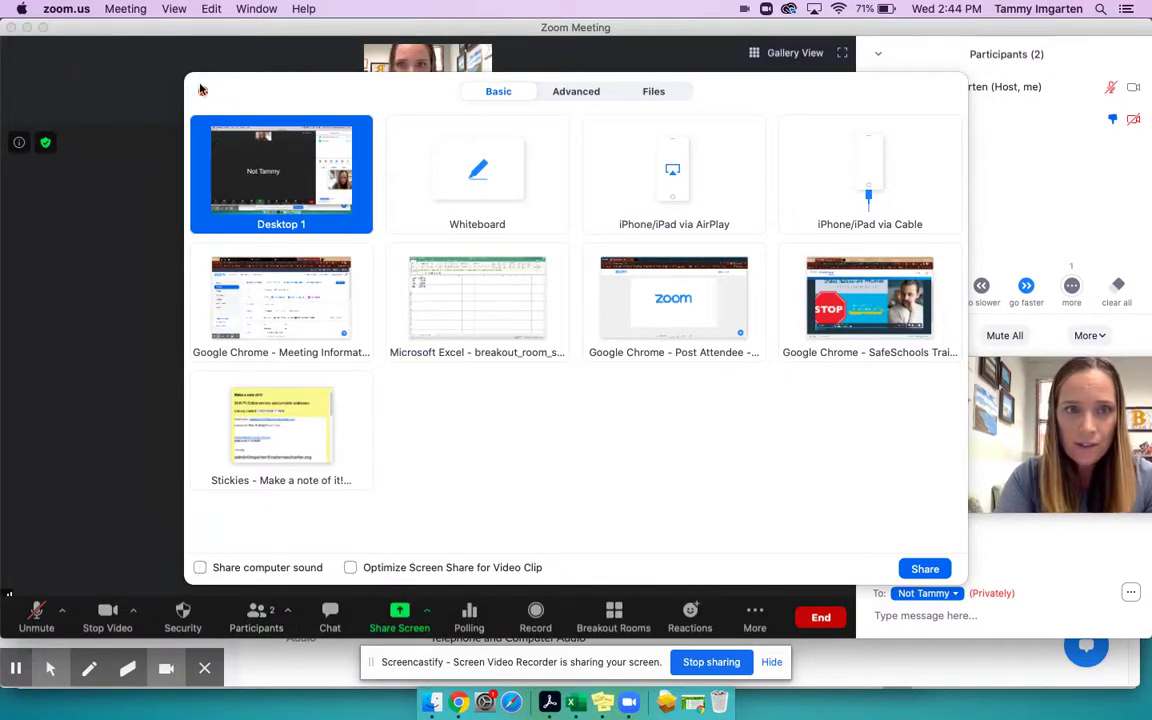
{"action": "left_click", "coordinate": [186, 86]}
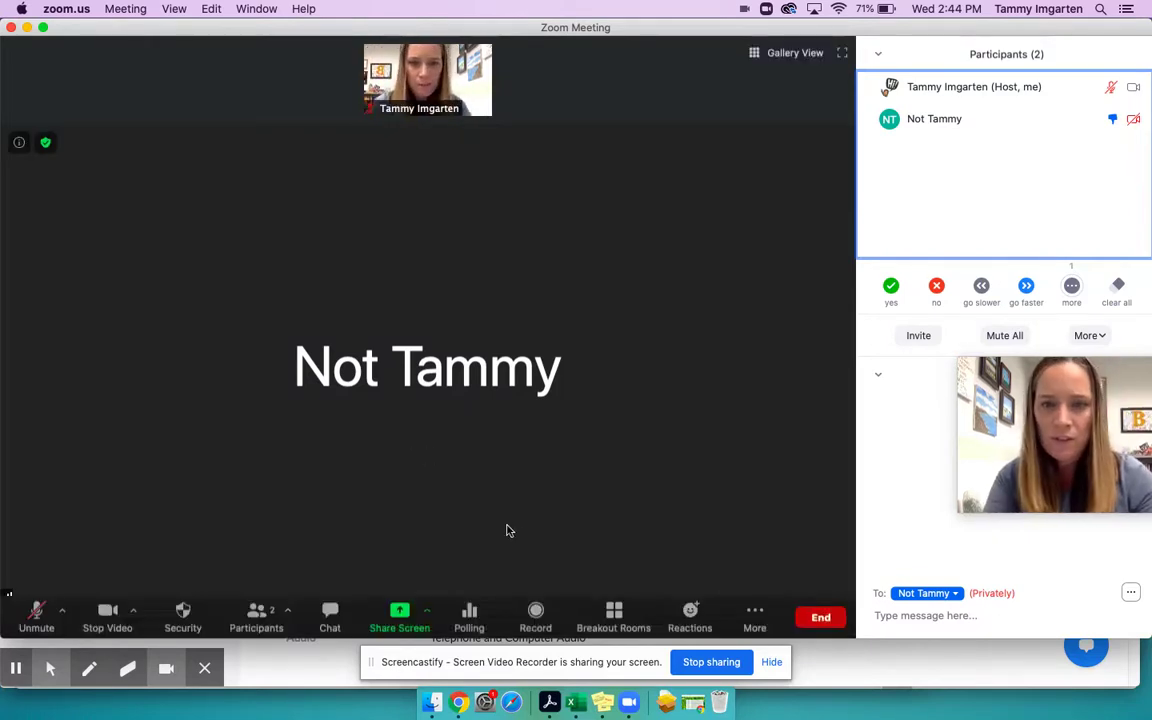
- Check the Share Screen options menu, then switch to Chrome's Personal Meeting Room page
{"action": "left_click", "coordinate": [429, 614]}
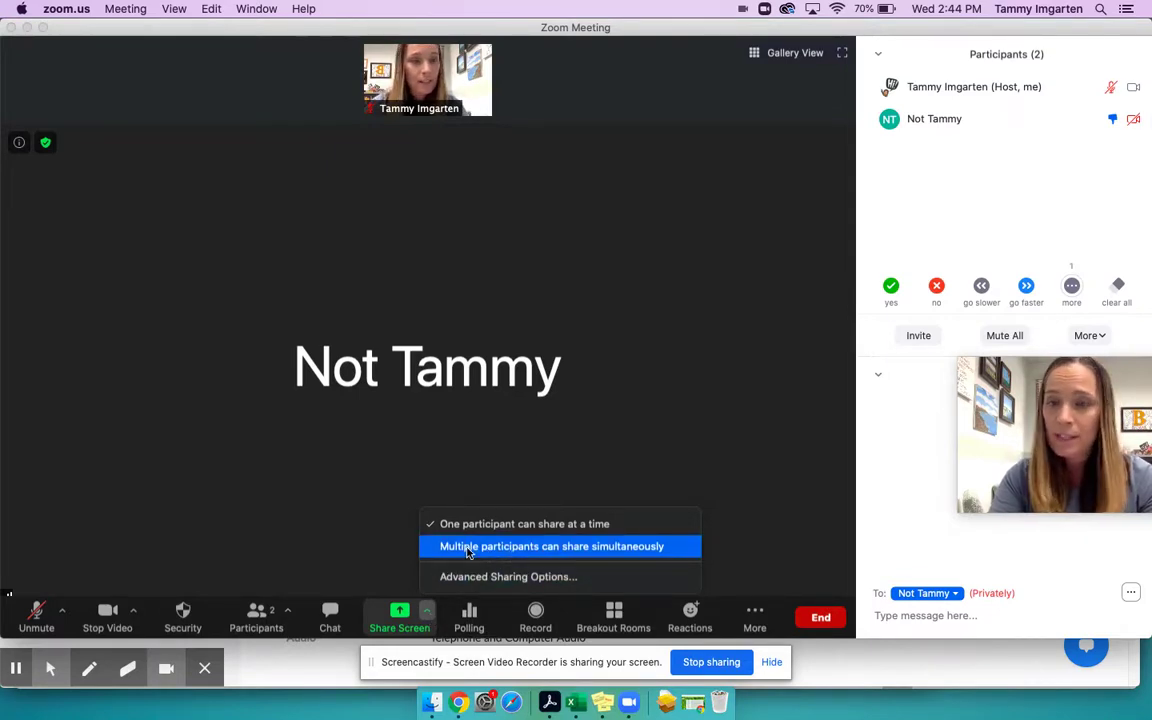
{"action": "left_click", "coordinate": [334, 538]}
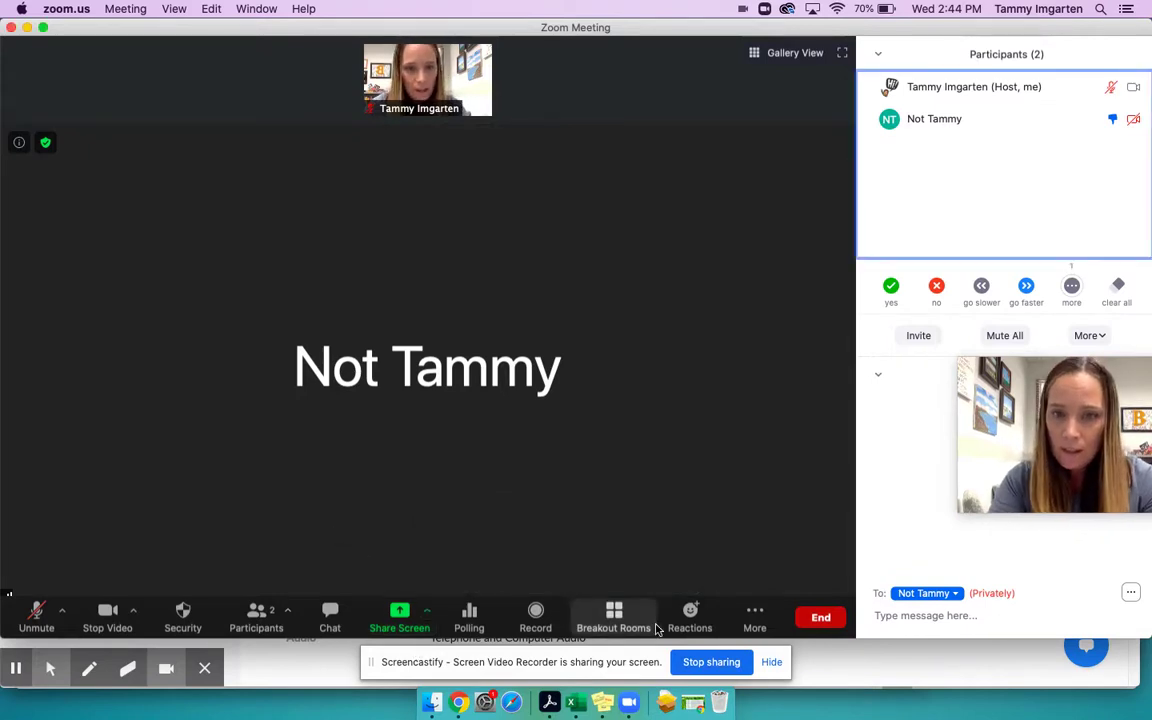
{"action": "left_click", "coordinate": [440, 642]}
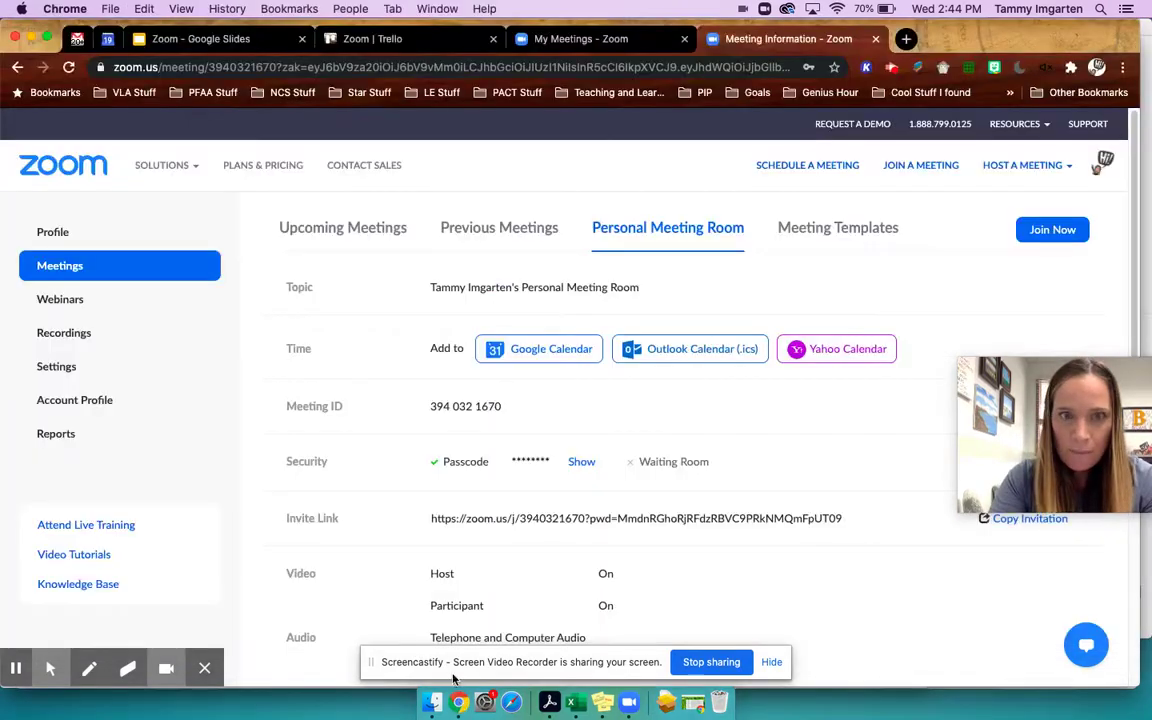
- Show the Zoom for Education agenda slide, then bring Zoom back in Gallery View
{"action": "left_click", "coordinate": [190, 39]}
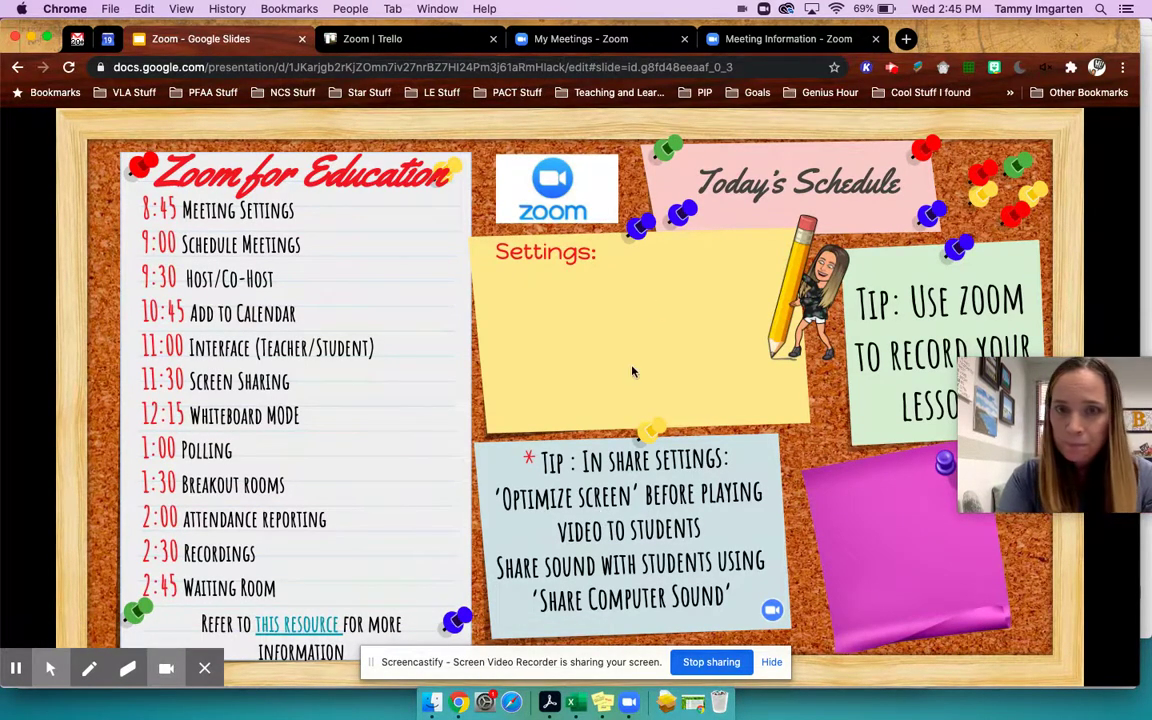
{"action": "left_click", "coordinate": [630, 704]}
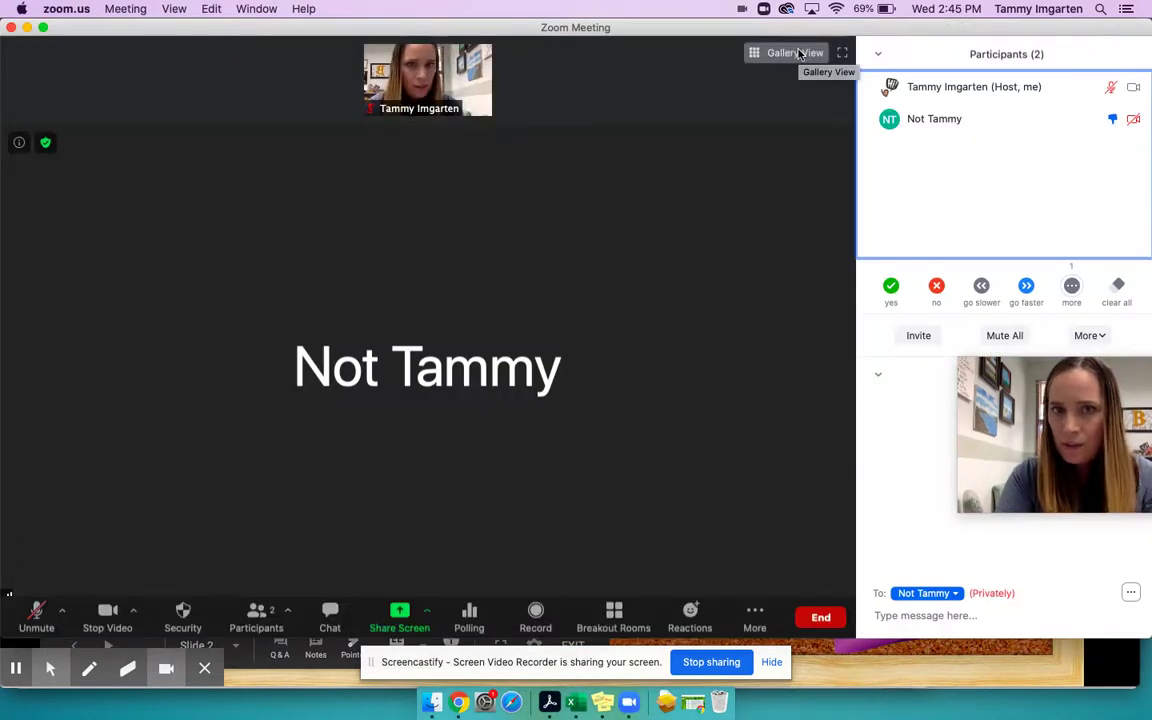
{"action": "left_click", "coordinate": [777, 58]}
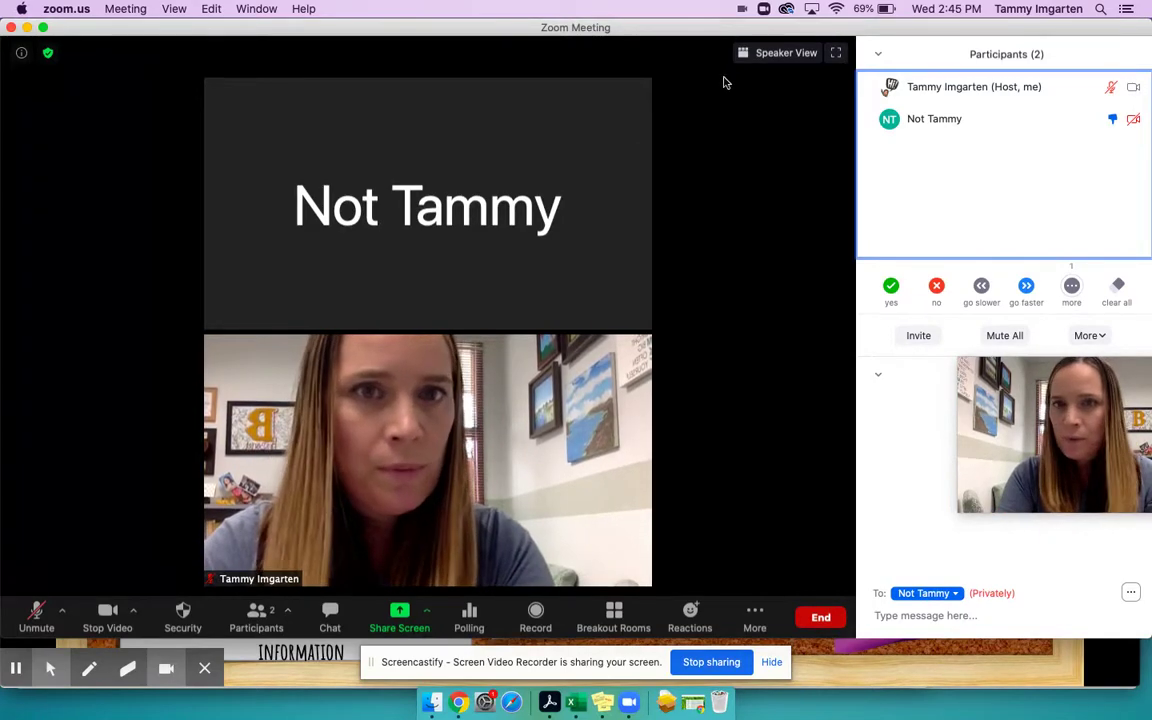
- Switch to Speaker View and open the other participant's More actions
{"action": "left_click", "coordinate": [782, 53]}
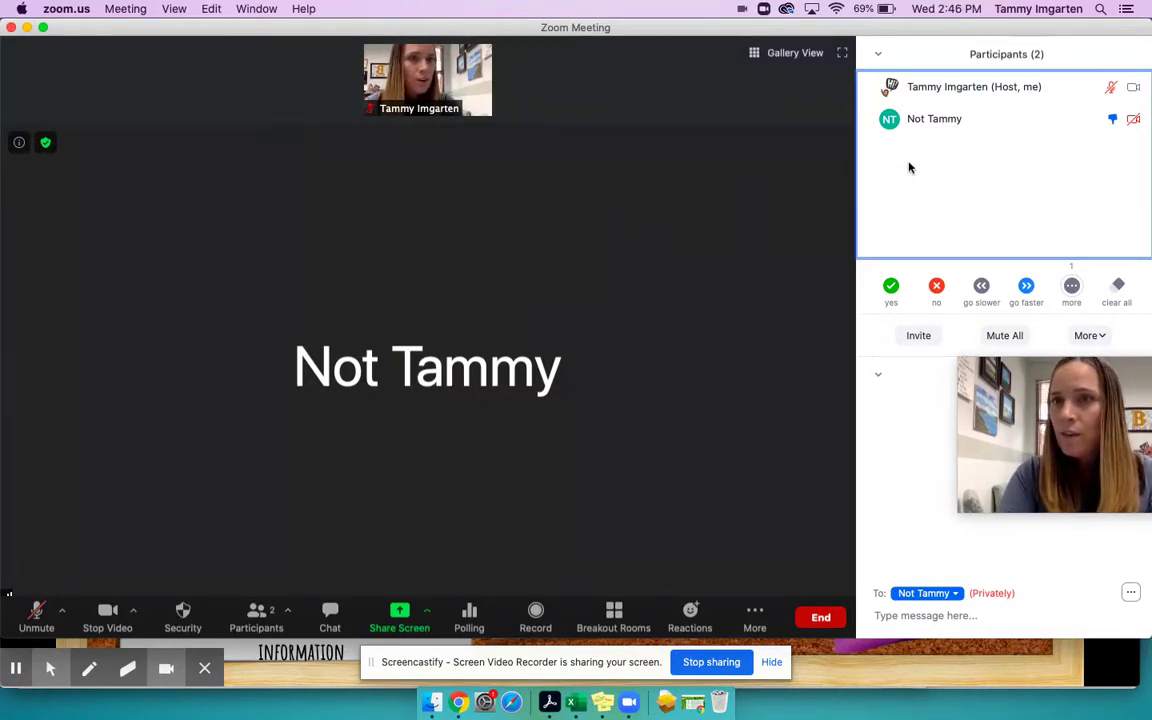
{"action": "left_click", "coordinate": [1100, 121]}
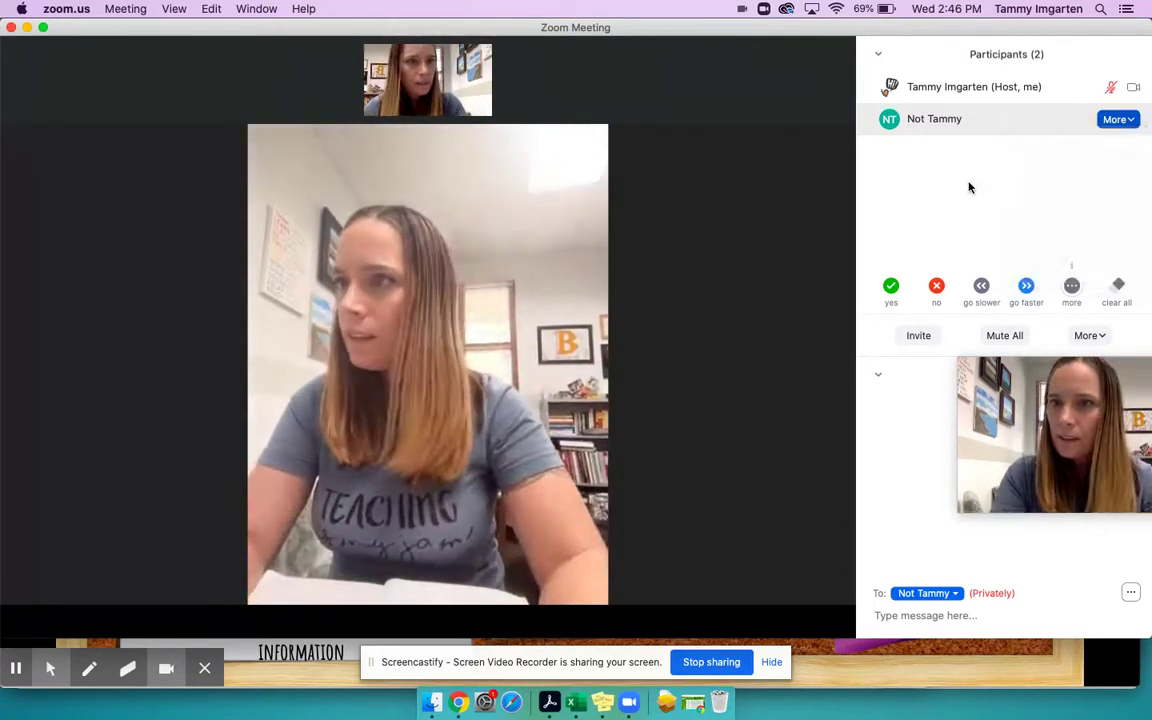
{"action": "left_click", "coordinate": [1118, 119]}
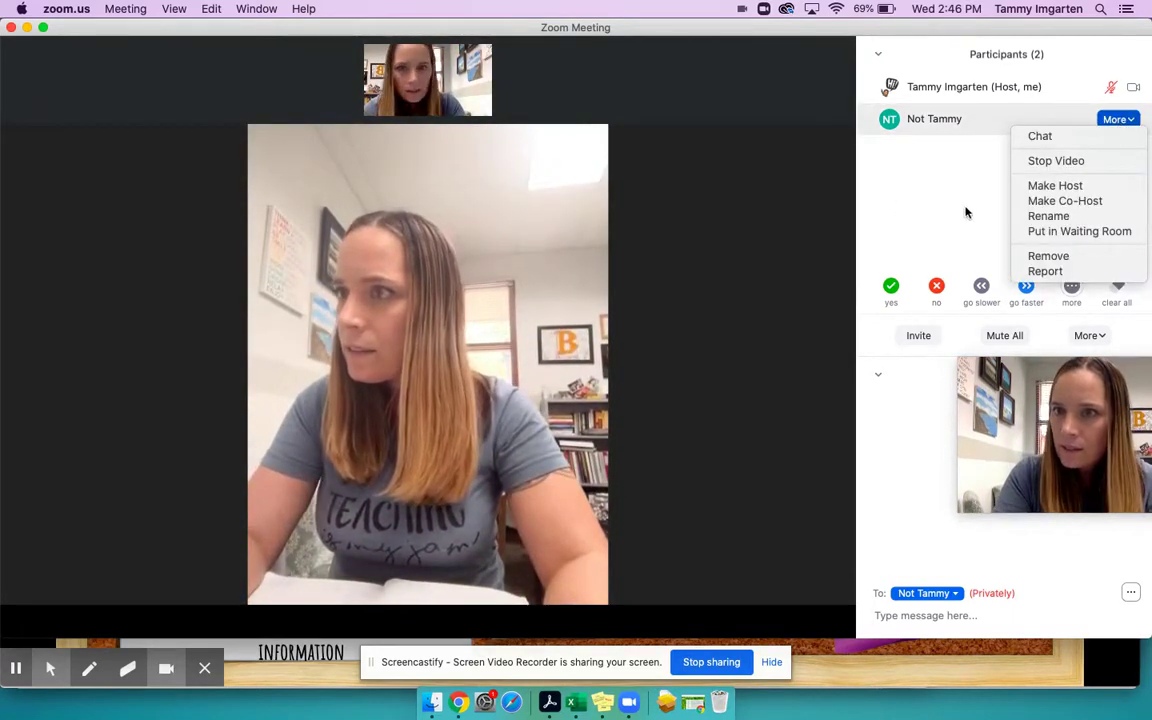
{"action": "left_click", "coordinate": [934, 227]}
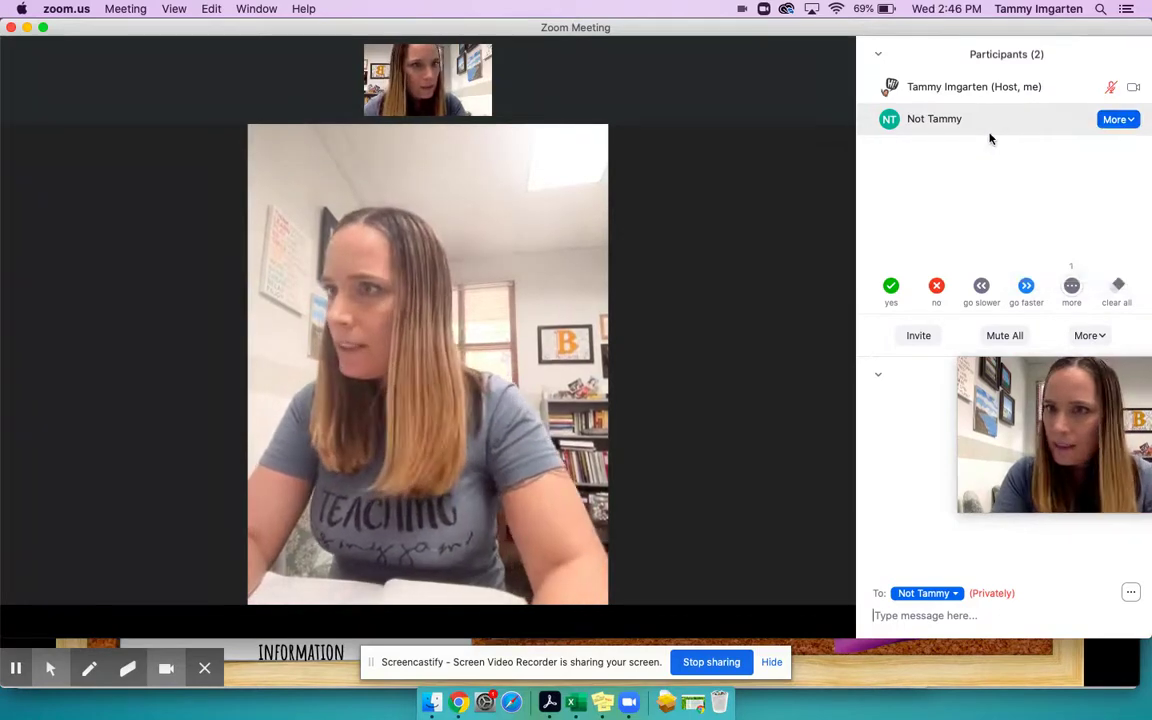
{"action": "left_click", "coordinate": [1110, 119]}
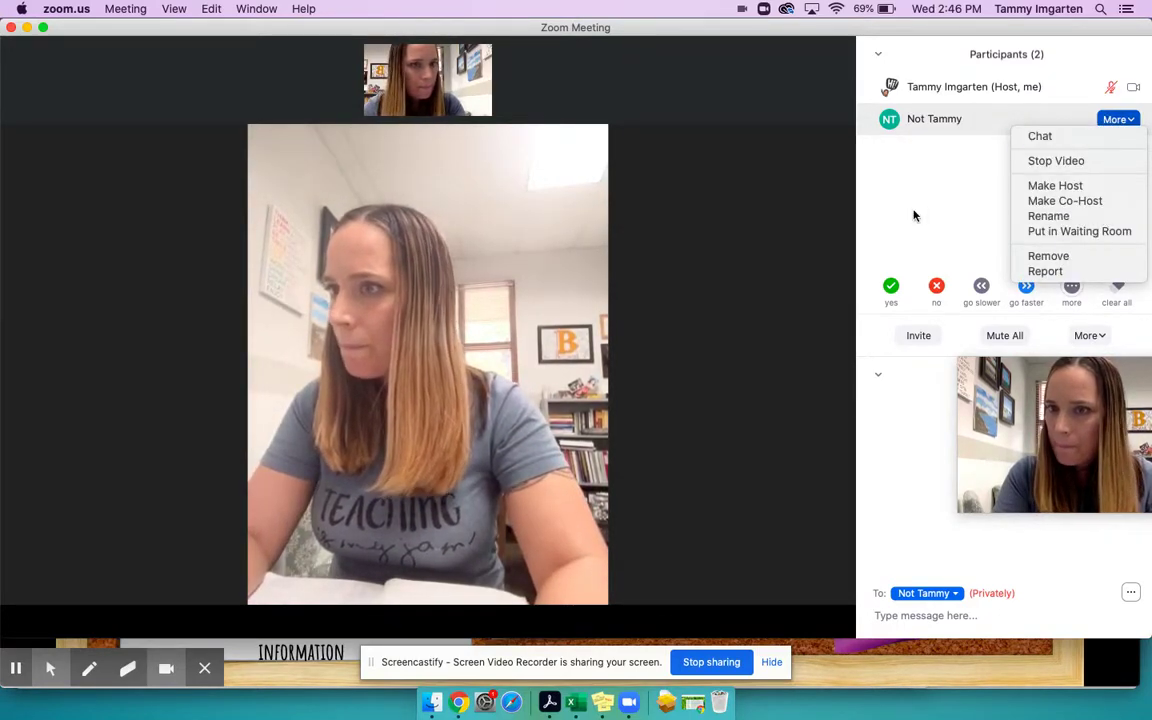
{"action": "left_click", "coordinate": [797, 245]}
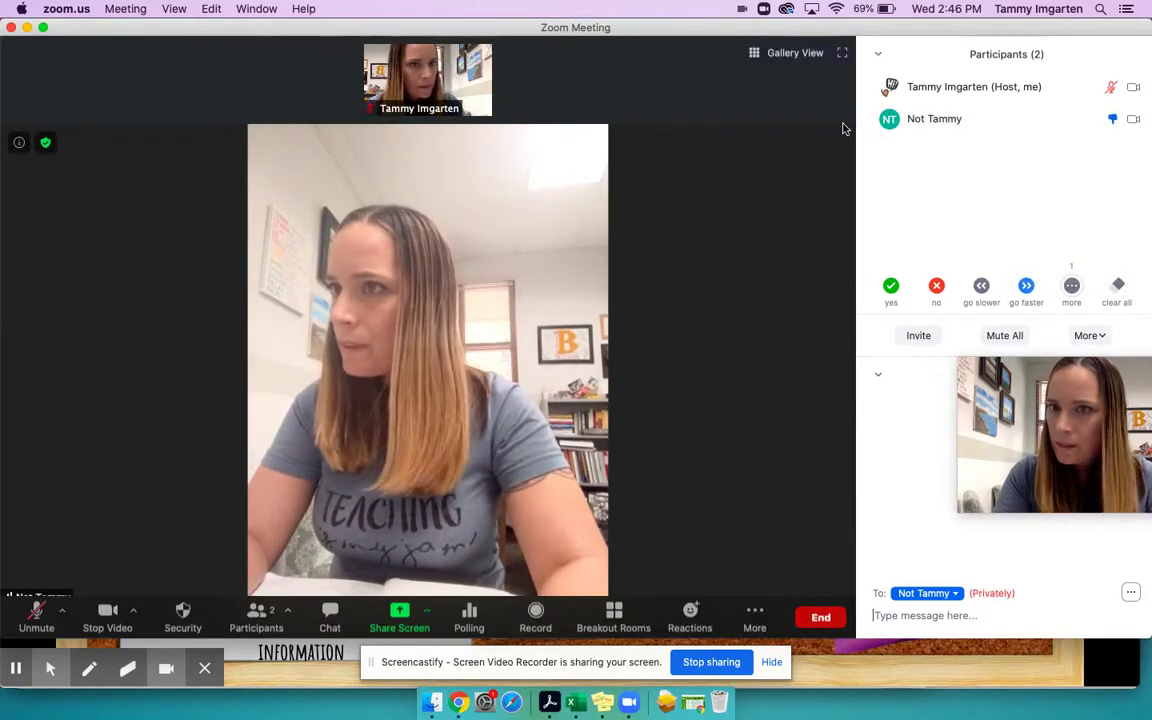
{"action": "left_click", "coordinate": [878, 54]}
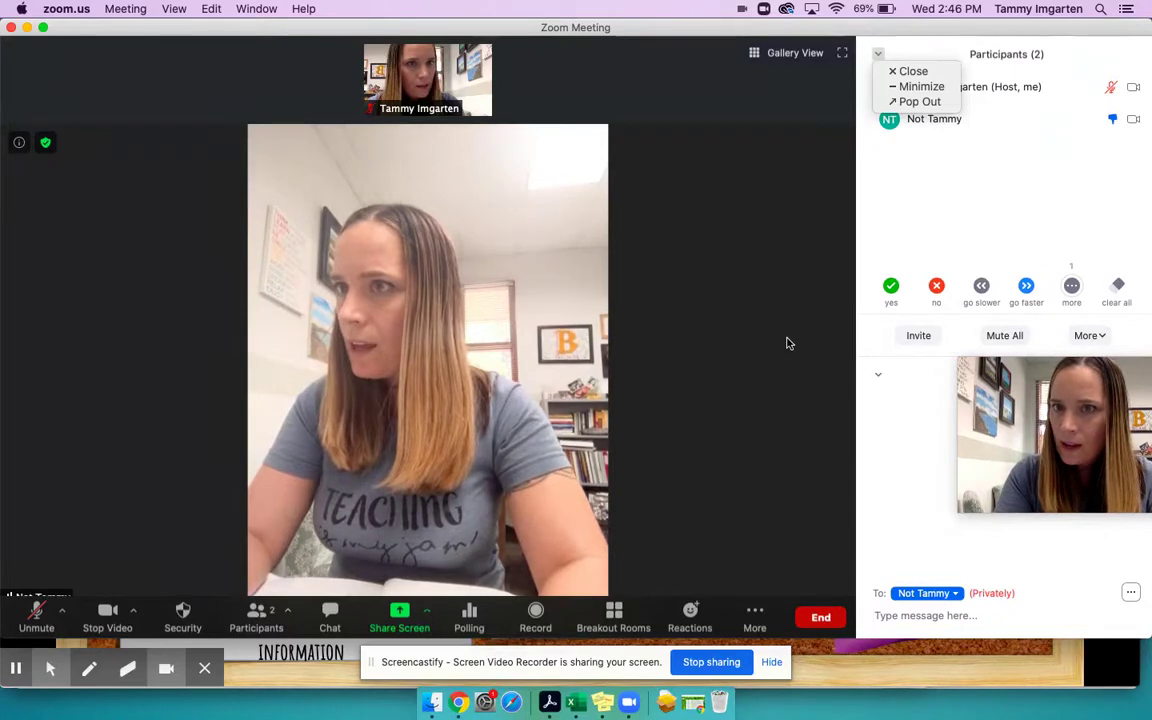
{"action": "left_click", "coordinate": [787, 343]}
{"action": "left_click", "coordinate": [469, 615]}
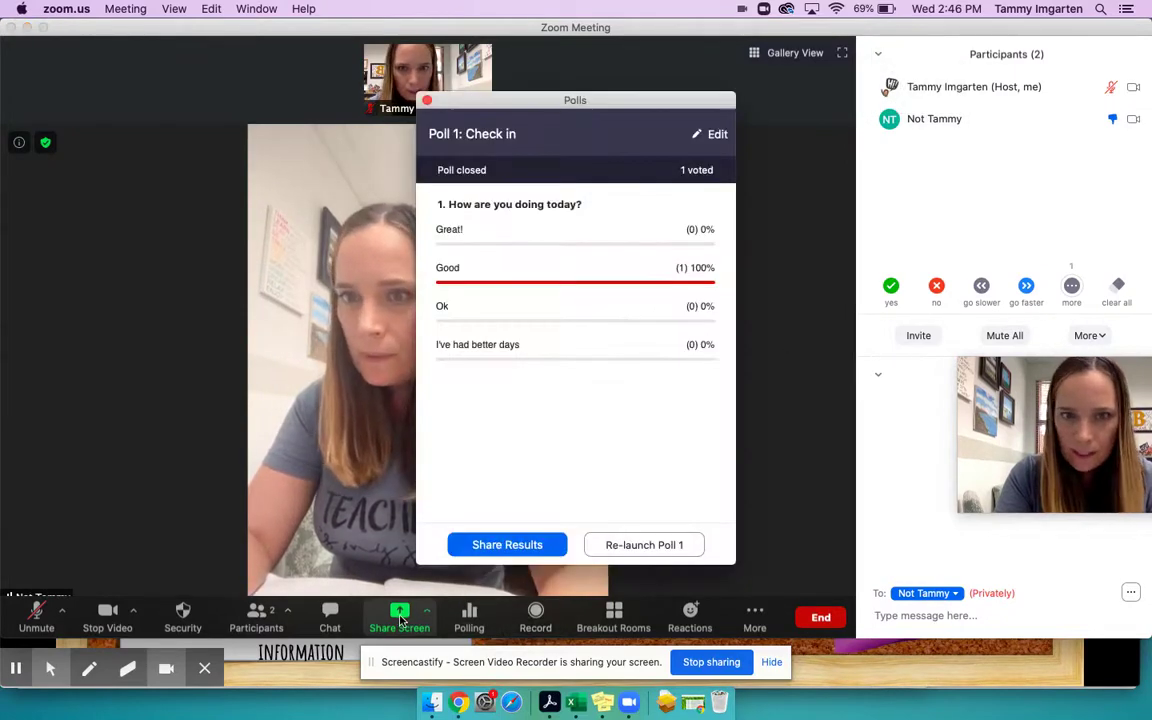
{"action": "left_click", "coordinate": [427, 102]}
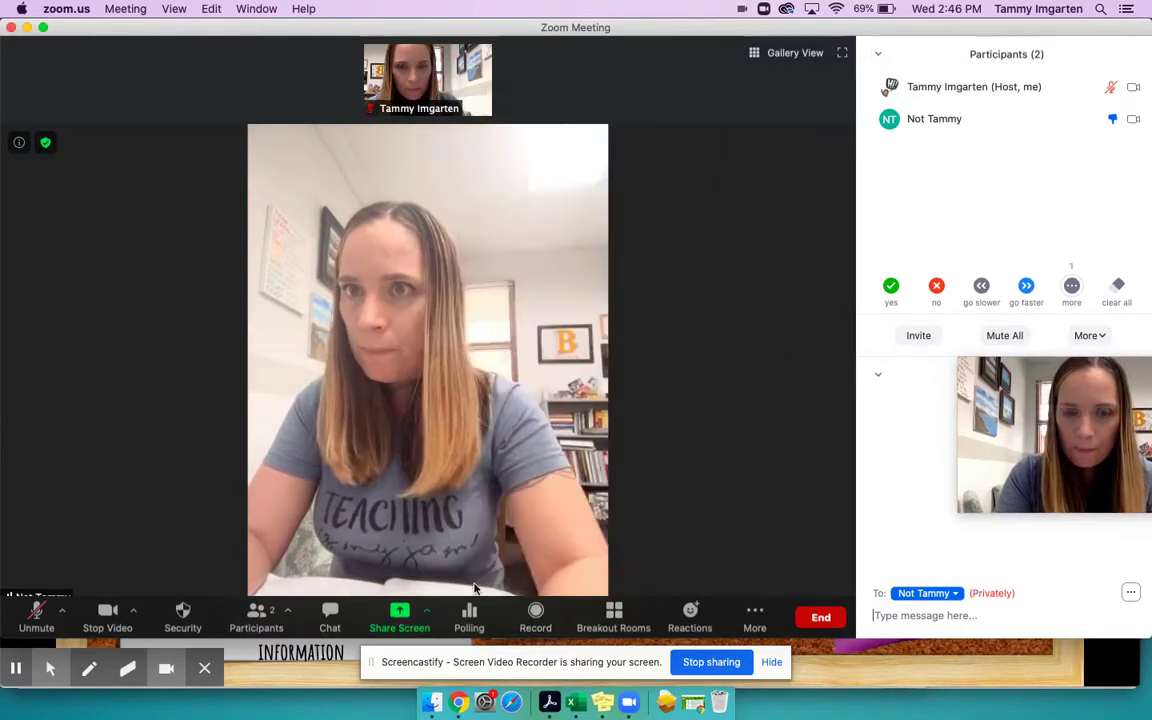
{"action": "left_click", "coordinate": [469, 615]}
{"action": "left_click", "coordinate": [403, 613]}
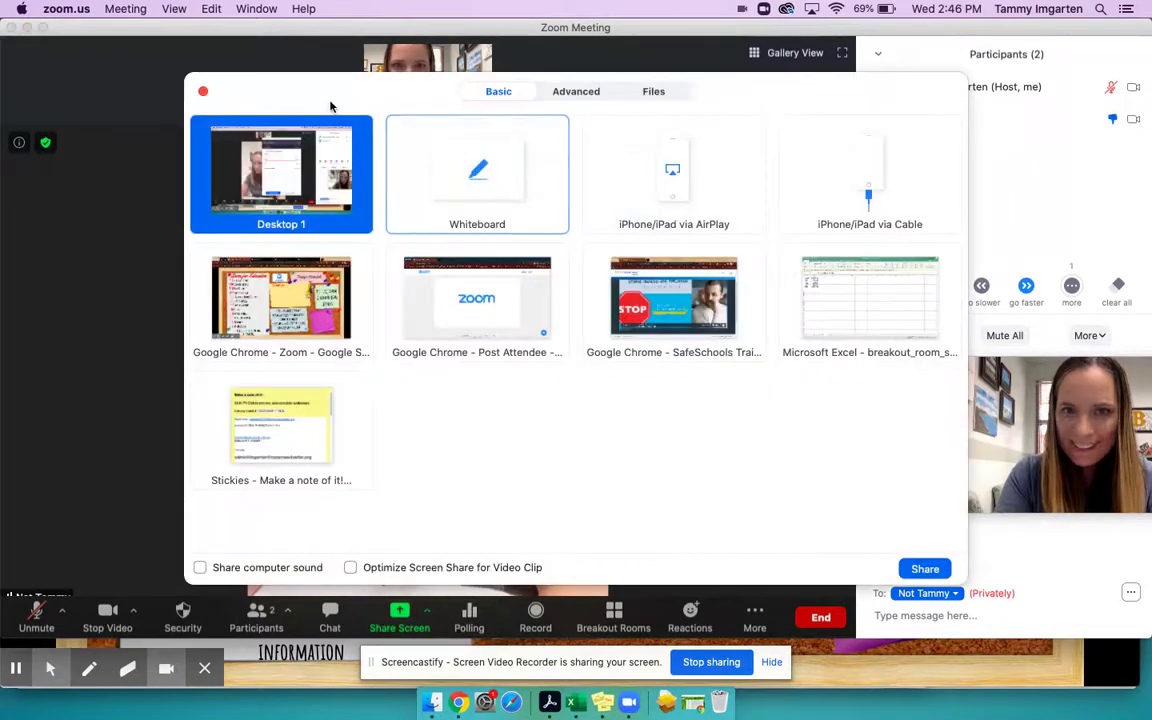
{"action": "left_click", "coordinate": [203, 94]}
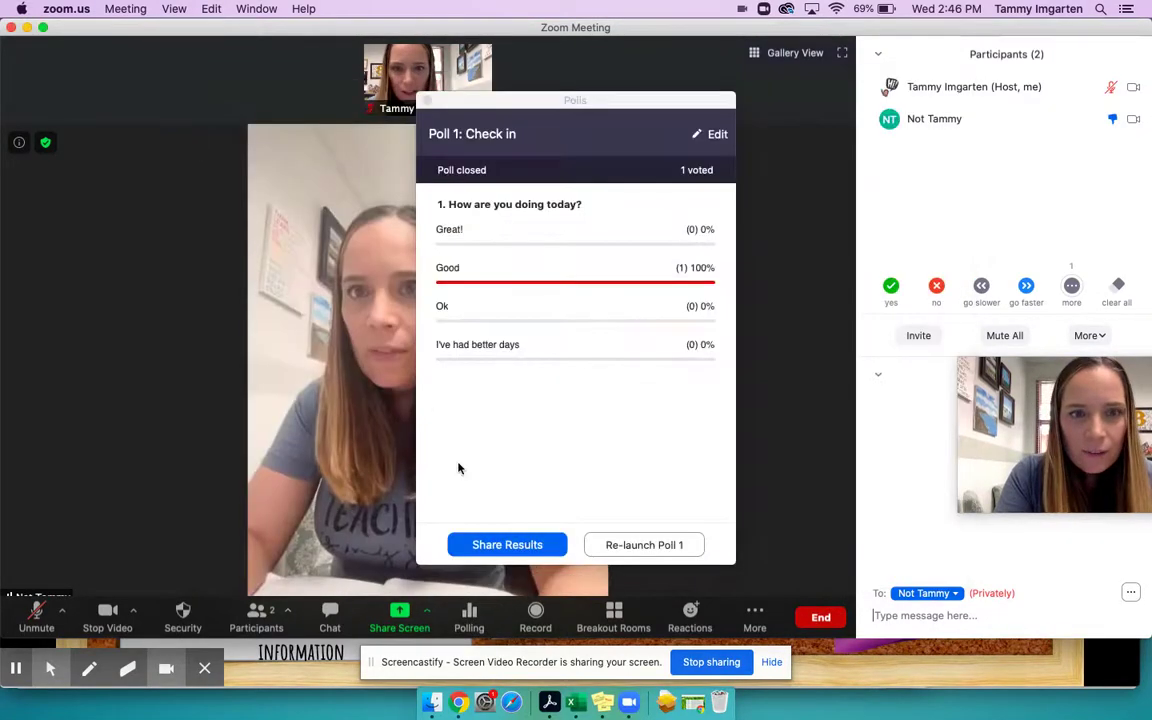
{"action": "left_click", "coordinate": [427, 102]}
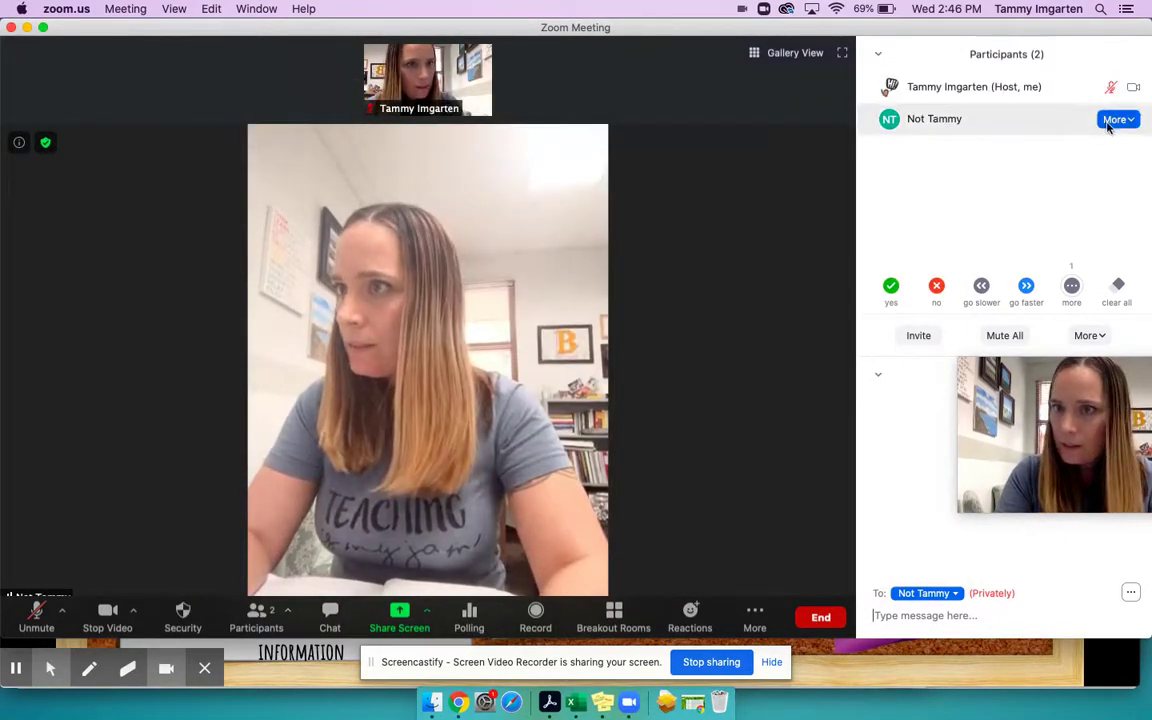
{"action": "left_click", "coordinate": [1117, 119]}
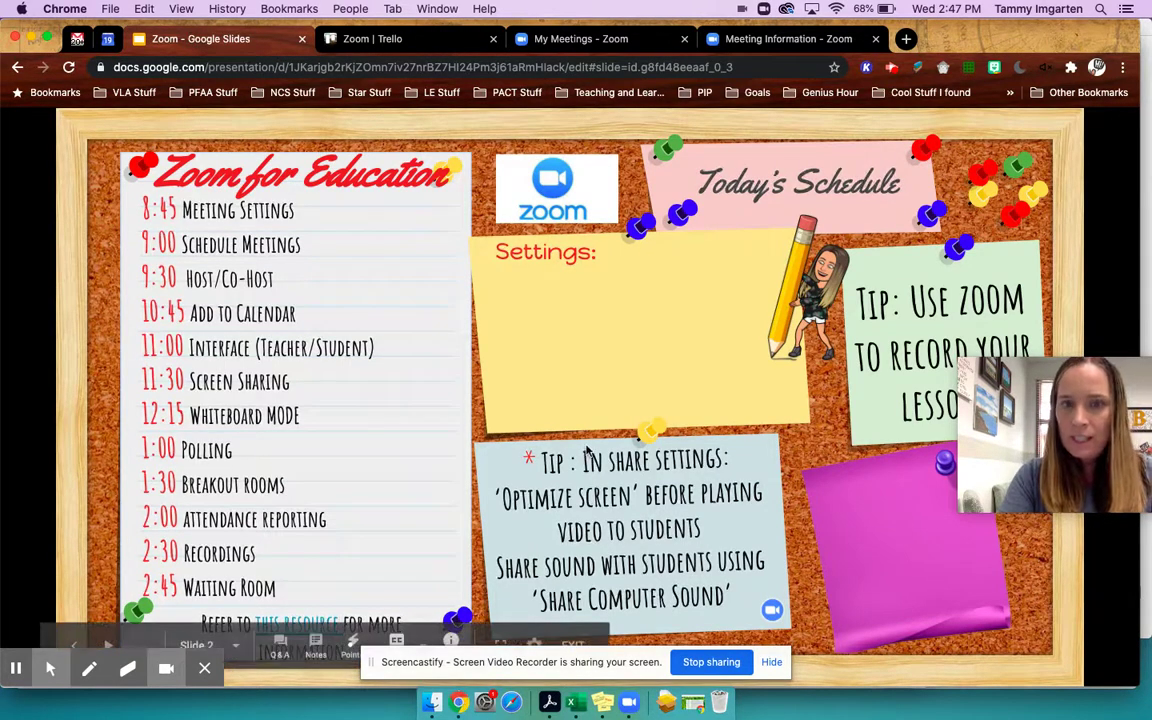
- Return to the Zoom meeting, where the other participant's video is now off
{"action": "left_click", "coordinate": [629, 703]}
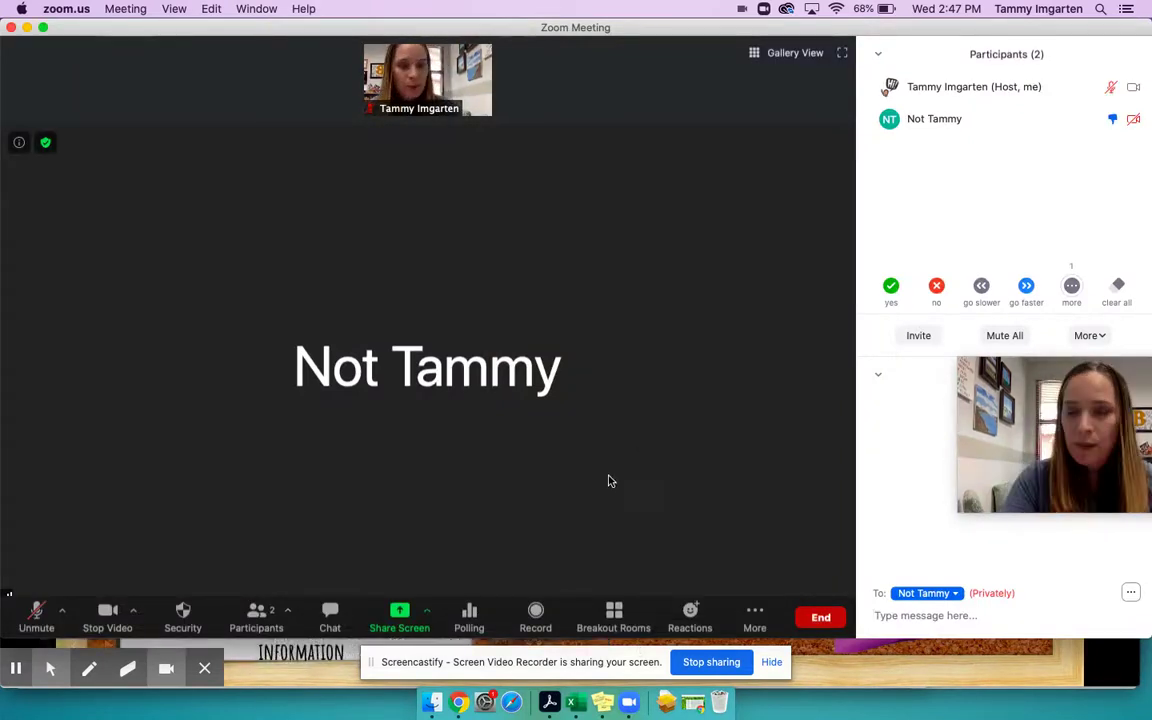
- Recreate the breakout rooms with the other participant placed in Room 1
{"action": "left_click", "coordinate": [614, 617]}
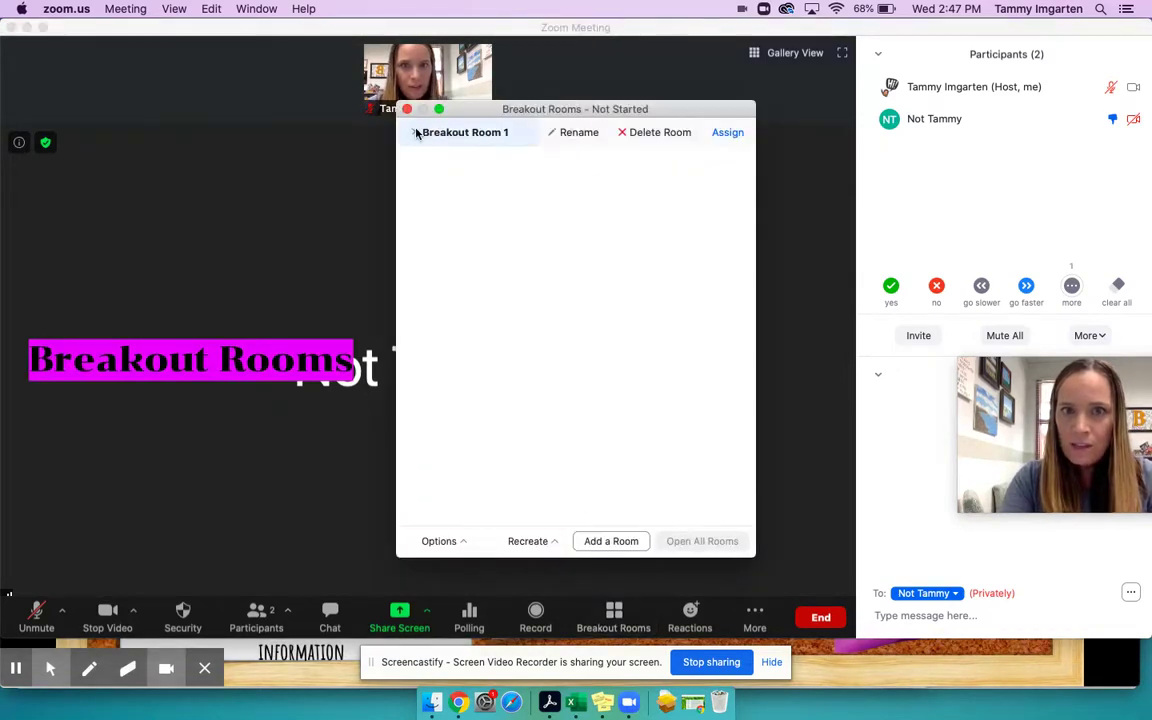
{"action": "left_click", "coordinate": [515, 543]}
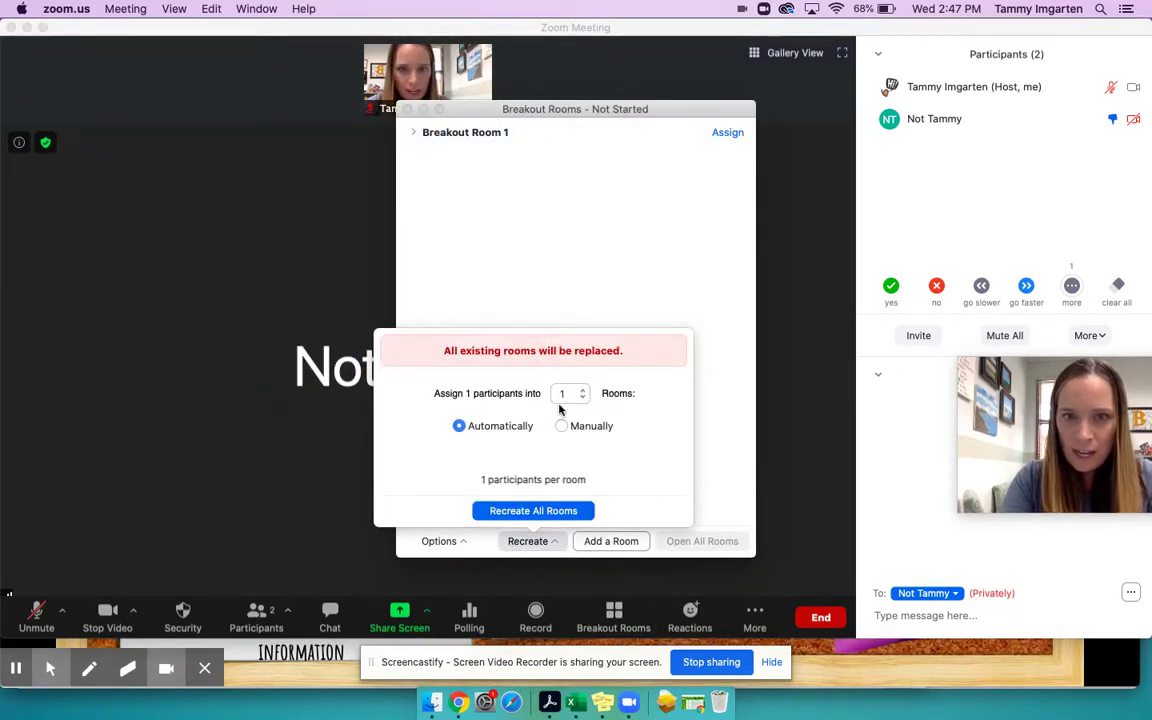
{"action": "left_click", "coordinate": [510, 510]}
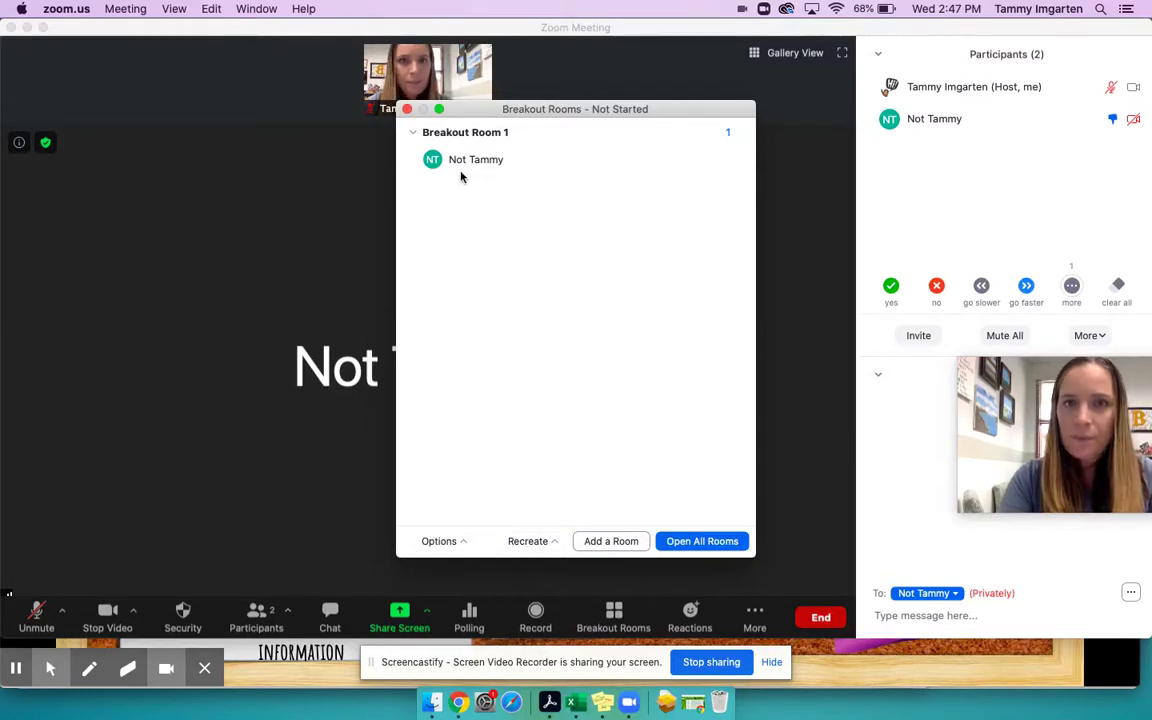
- Set the breakout rooms to close automatically after a set time
{"action": "left_click", "coordinate": [450, 540]}
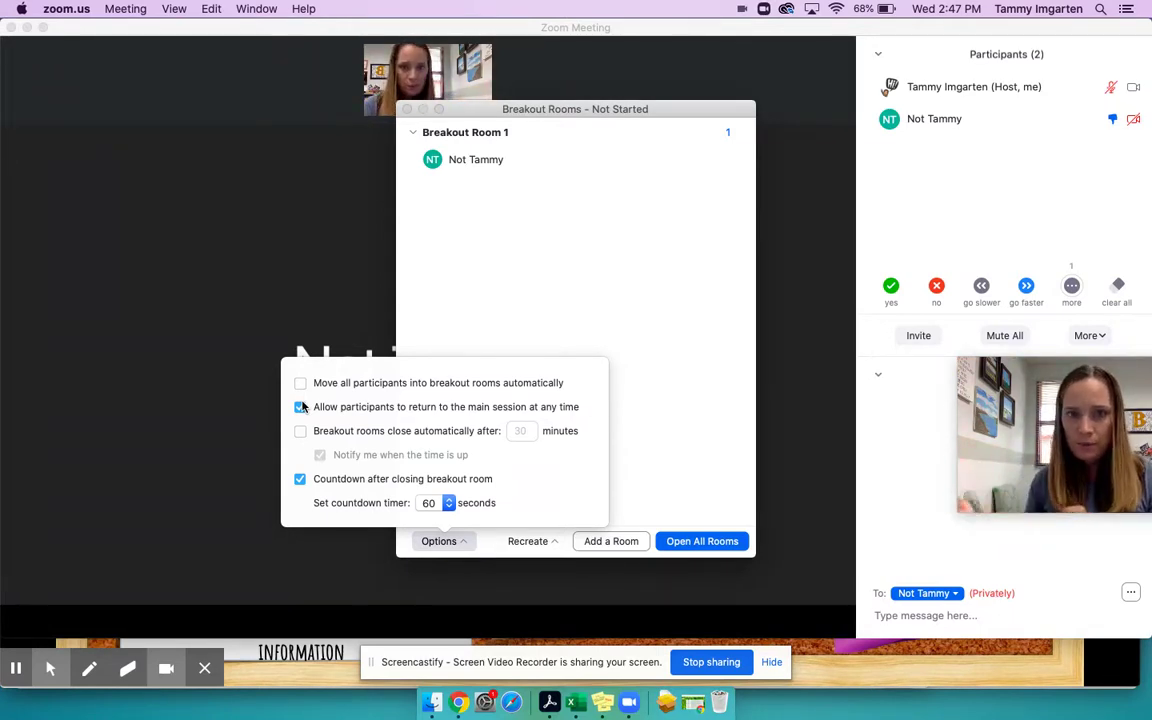
{"action": "left_click", "coordinate": [301, 431]}
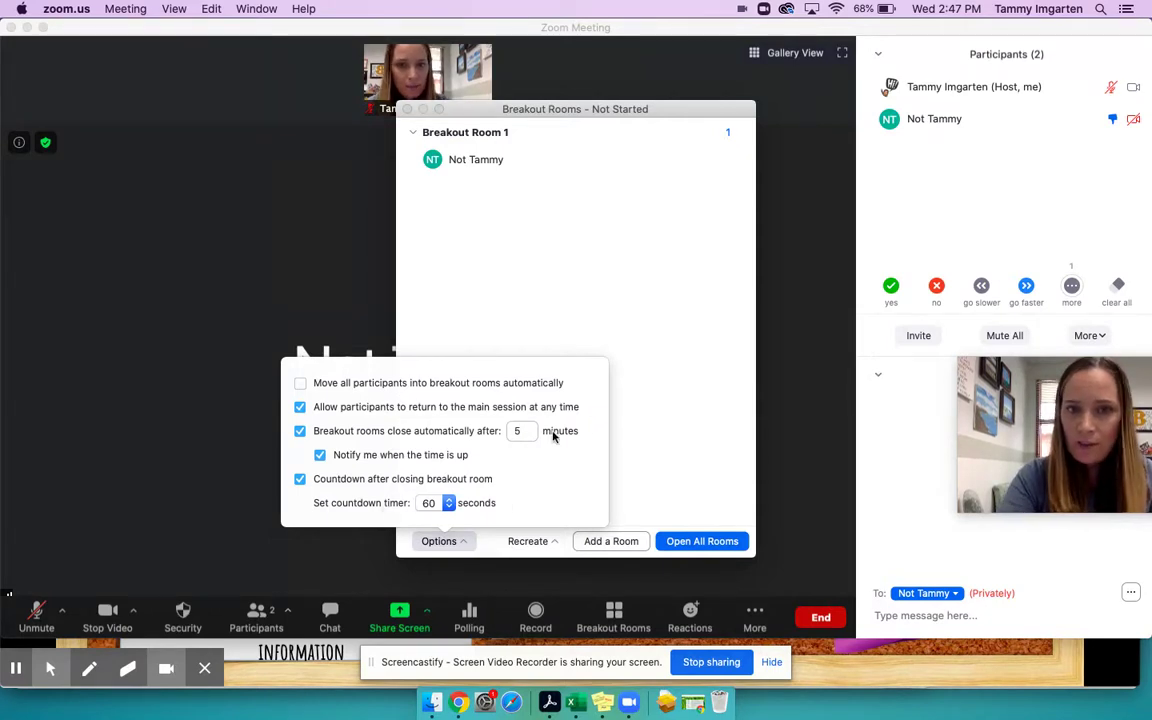
{"action": "left_click", "coordinate": [660, 460]}
- Add Breakout Rooms 2, 3 and 4, leaving them empty
{"action": "left_click", "coordinate": [622, 541]}
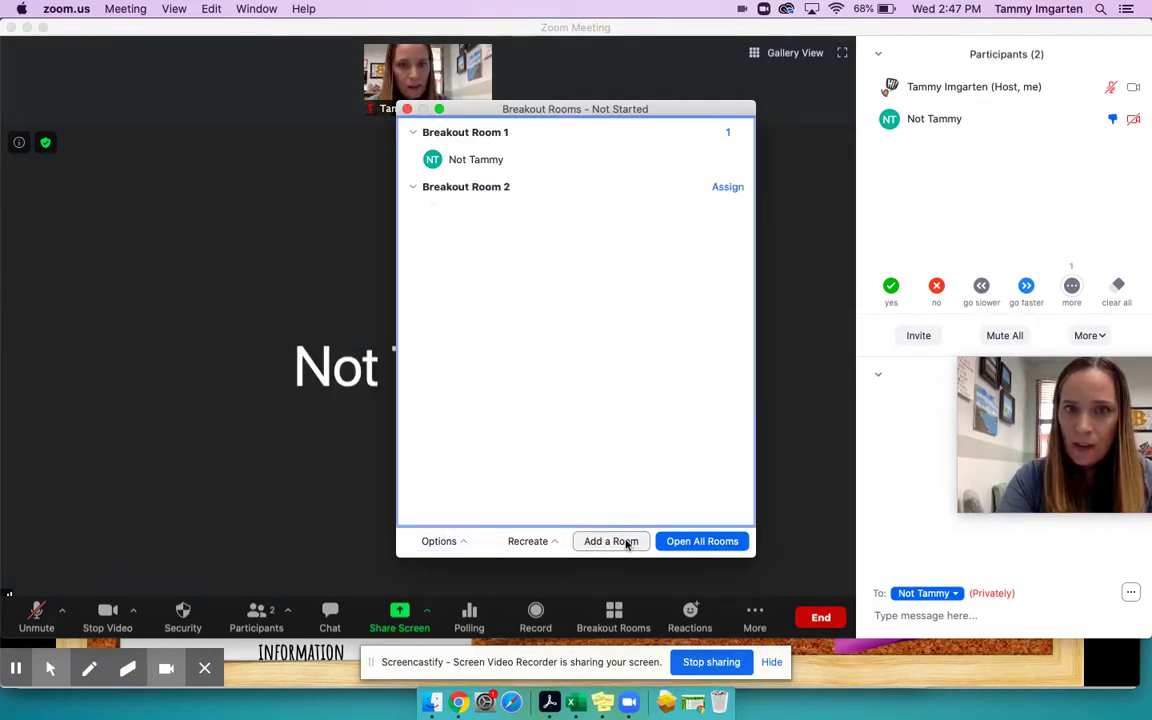
{"action": "left_click", "coordinate": [605, 541]}
{"action": "left_click", "coordinate": [605, 541]}
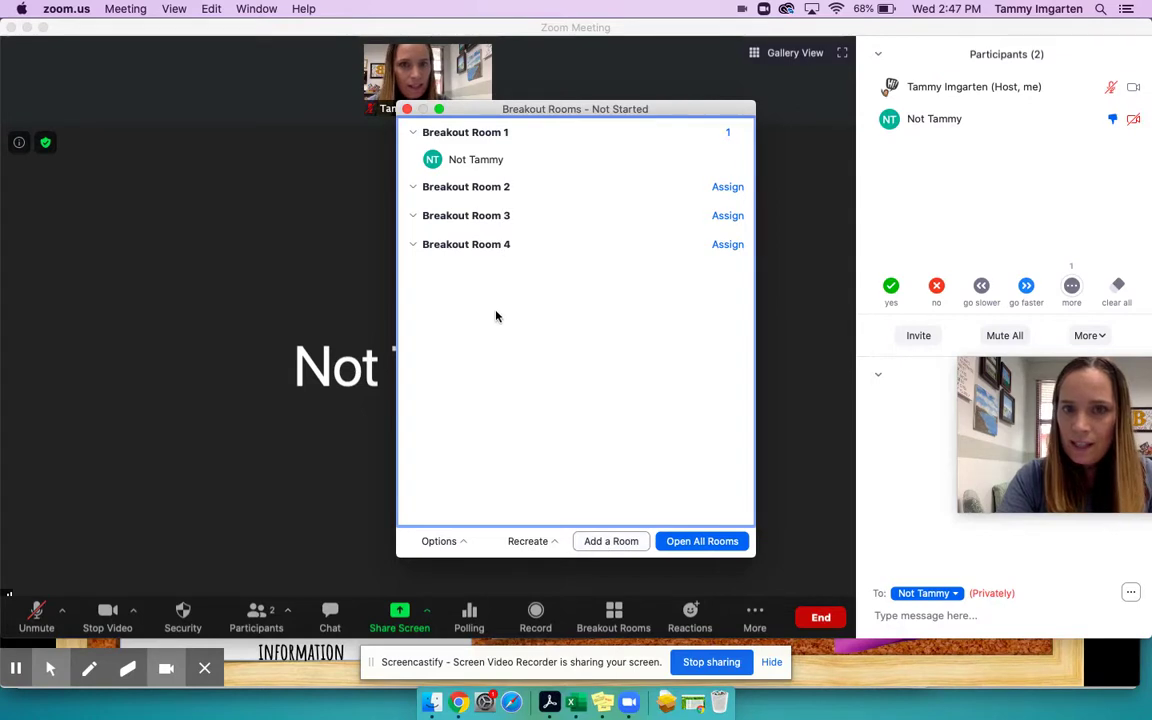
{"action": "mouse_move", "coordinate": [410, 194]}
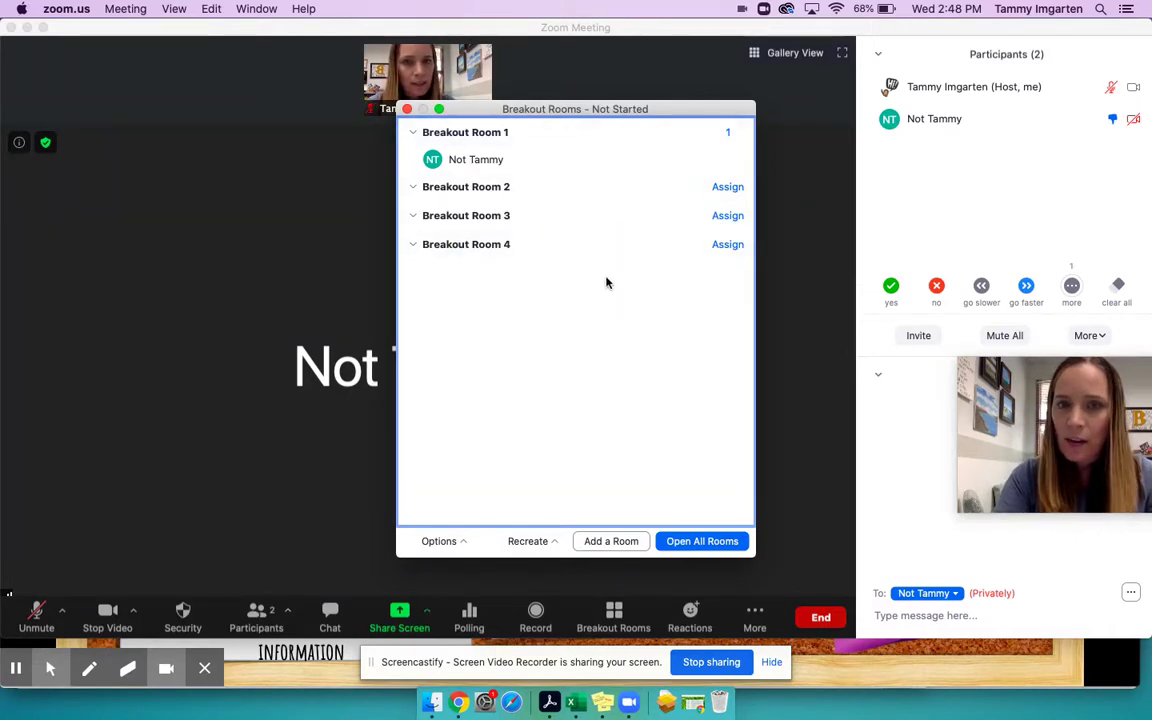
{"action": "mouse_move", "coordinate": [638, 210]}
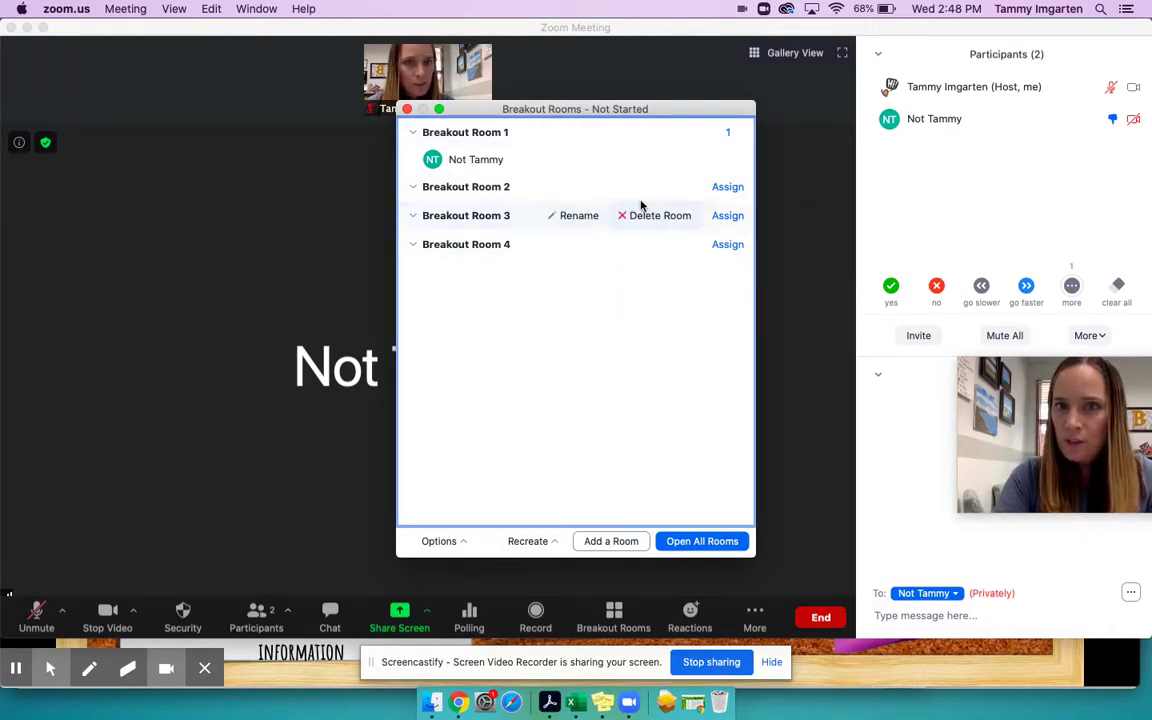
{"action": "mouse_move", "coordinate": [670, 180]}
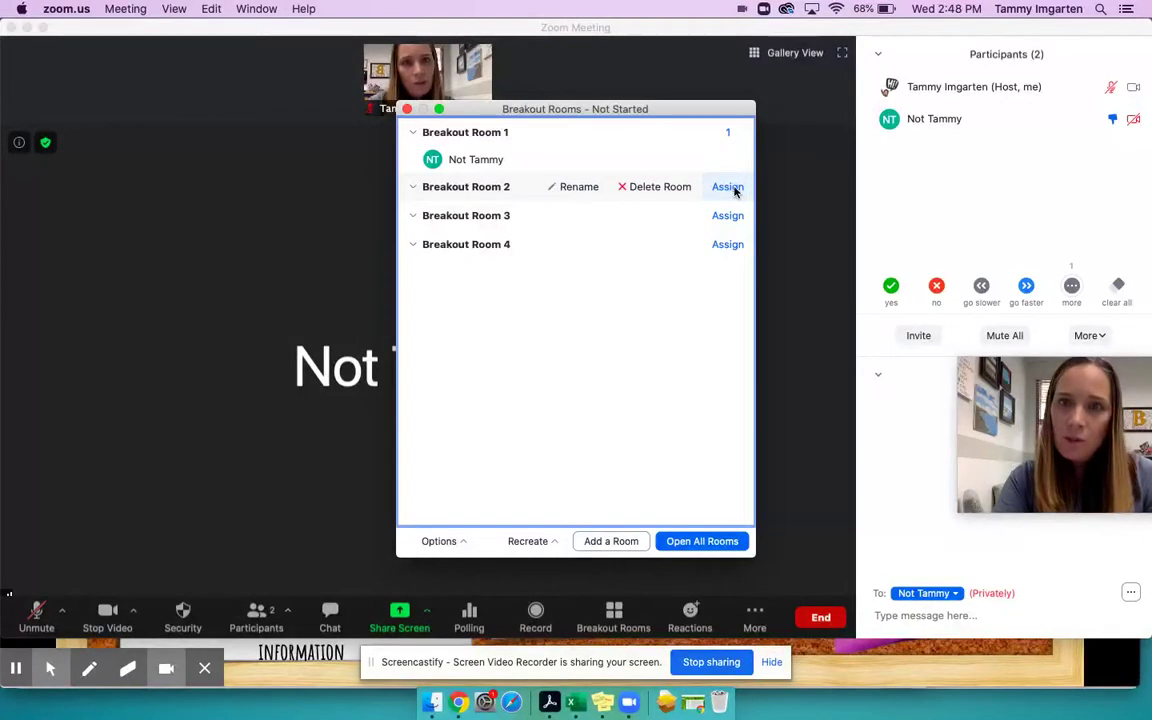
{"action": "mouse_move", "coordinate": [732, 144]}
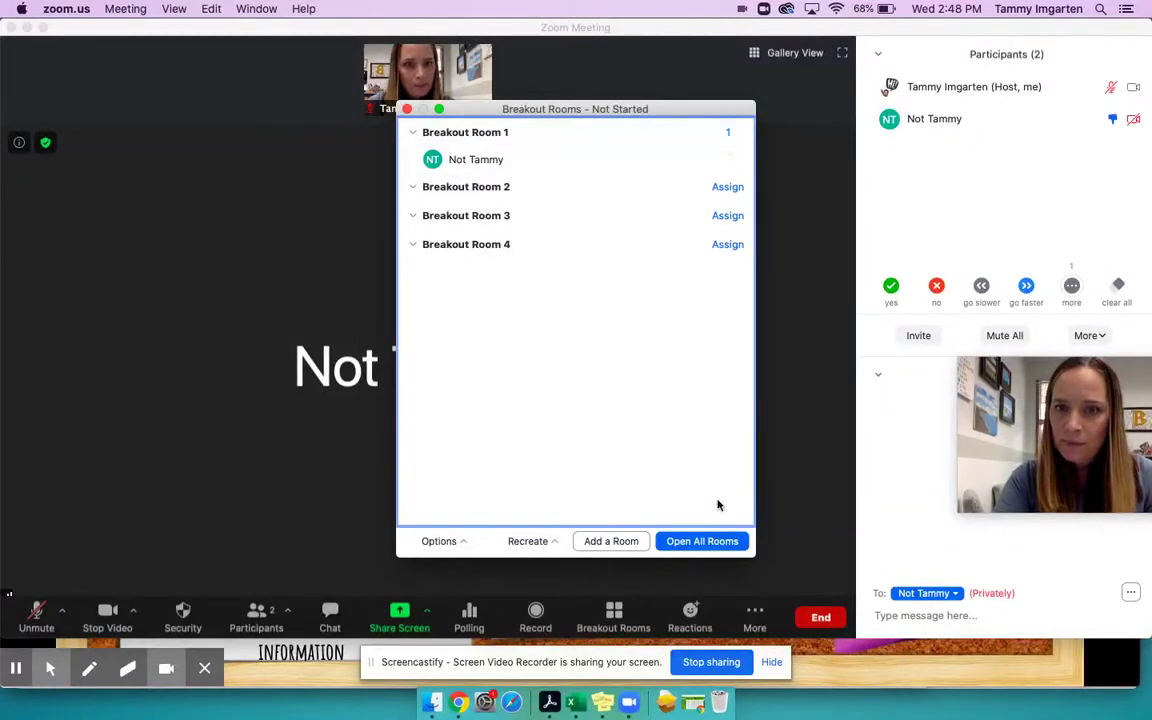
- Open all breakout rooms and join Breakout Room 2
{"action": "left_click", "coordinate": [704, 541]}
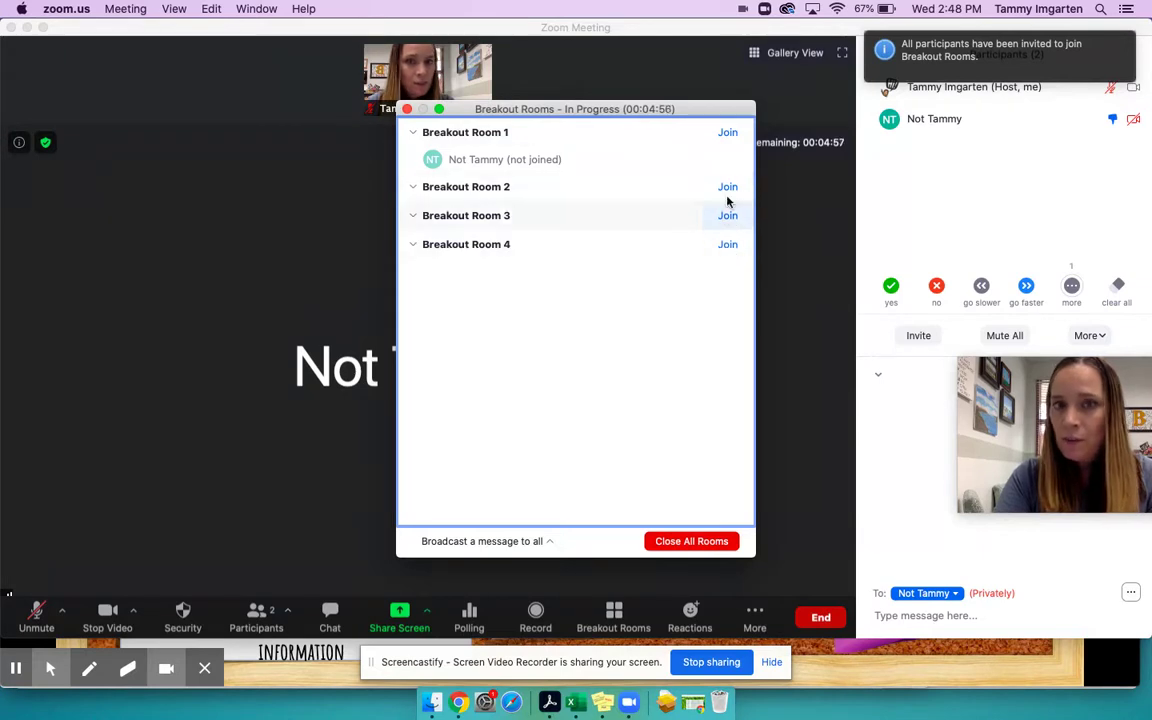
{"action": "mouse_move", "coordinate": [731, 170]}
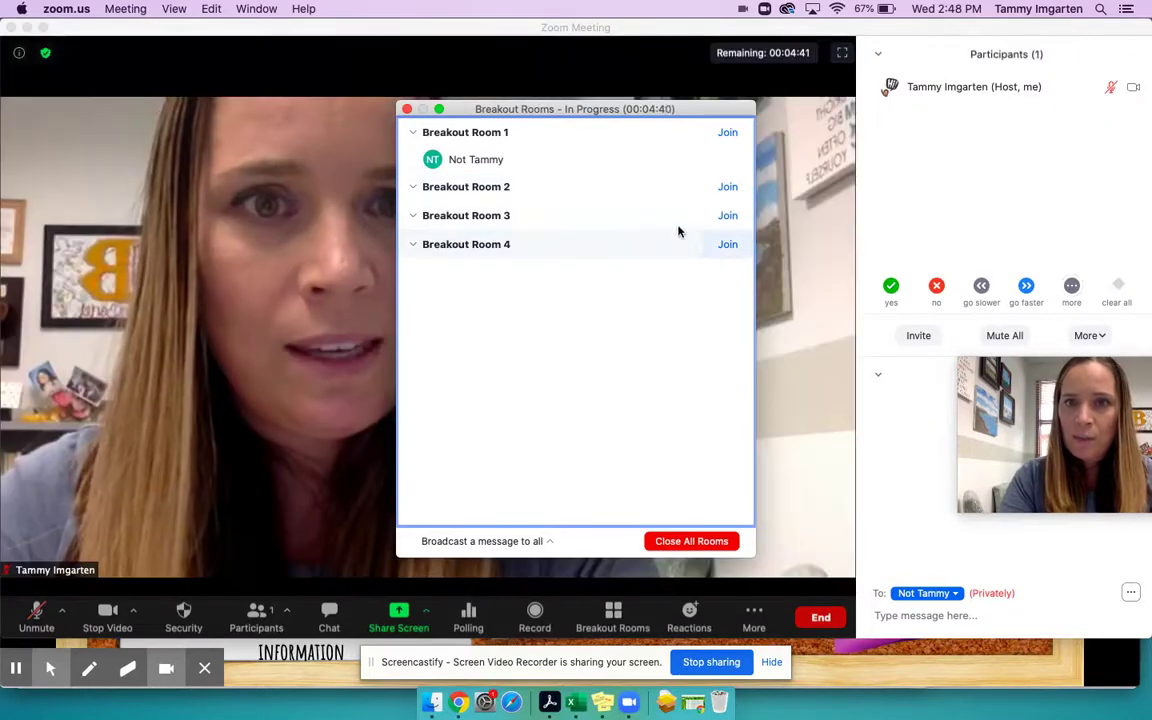
{"action": "left_click", "coordinate": [727, 187]}
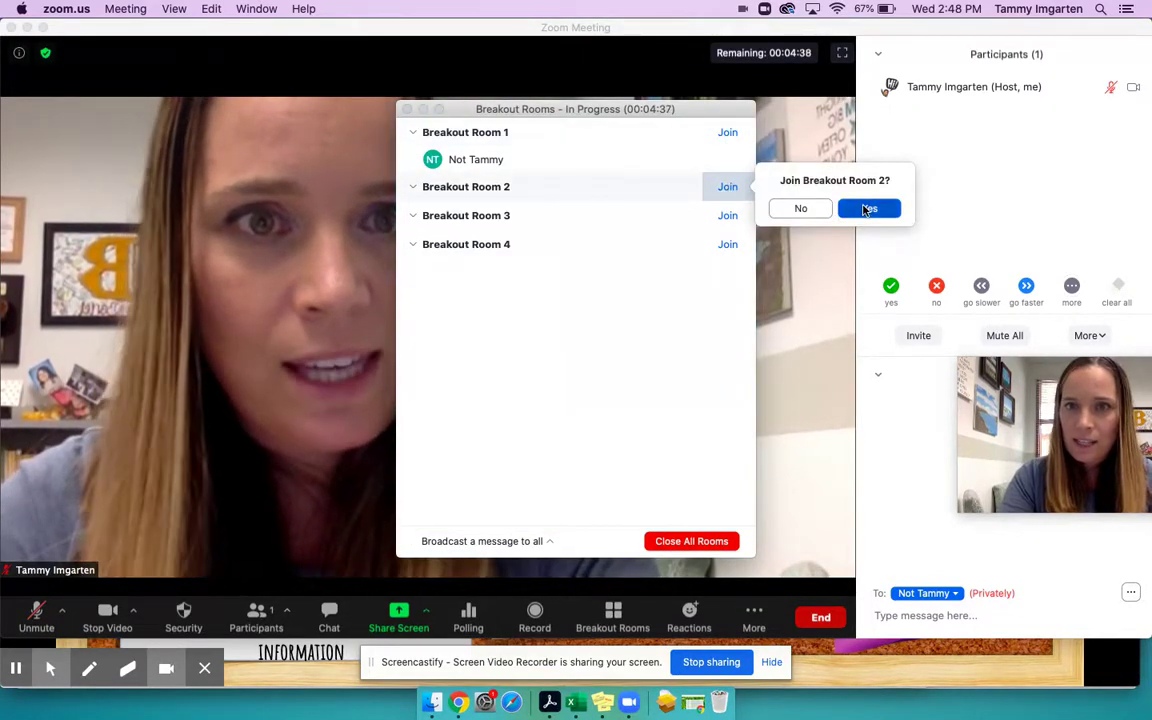
{"action": "left_click", "coordinate": [867, 208]}
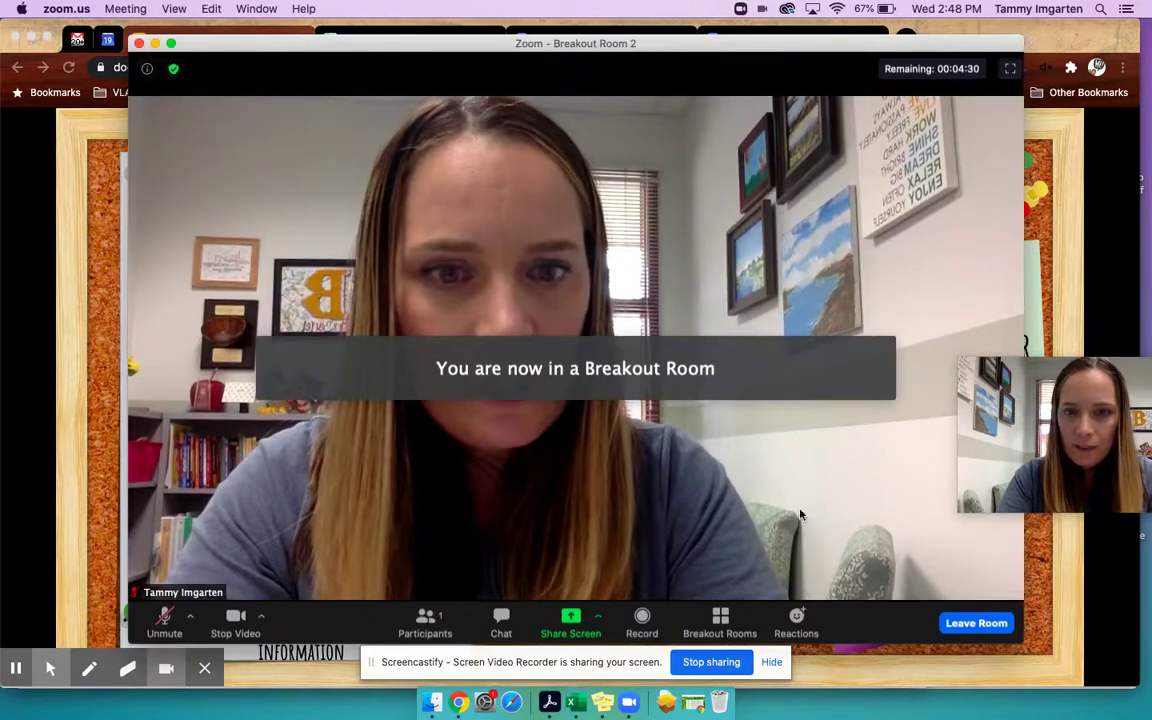
- Move into Breakout Room 1 with the participant, then show the rooms list again
{"action": "left_click", "coordinate": [720, 620]}
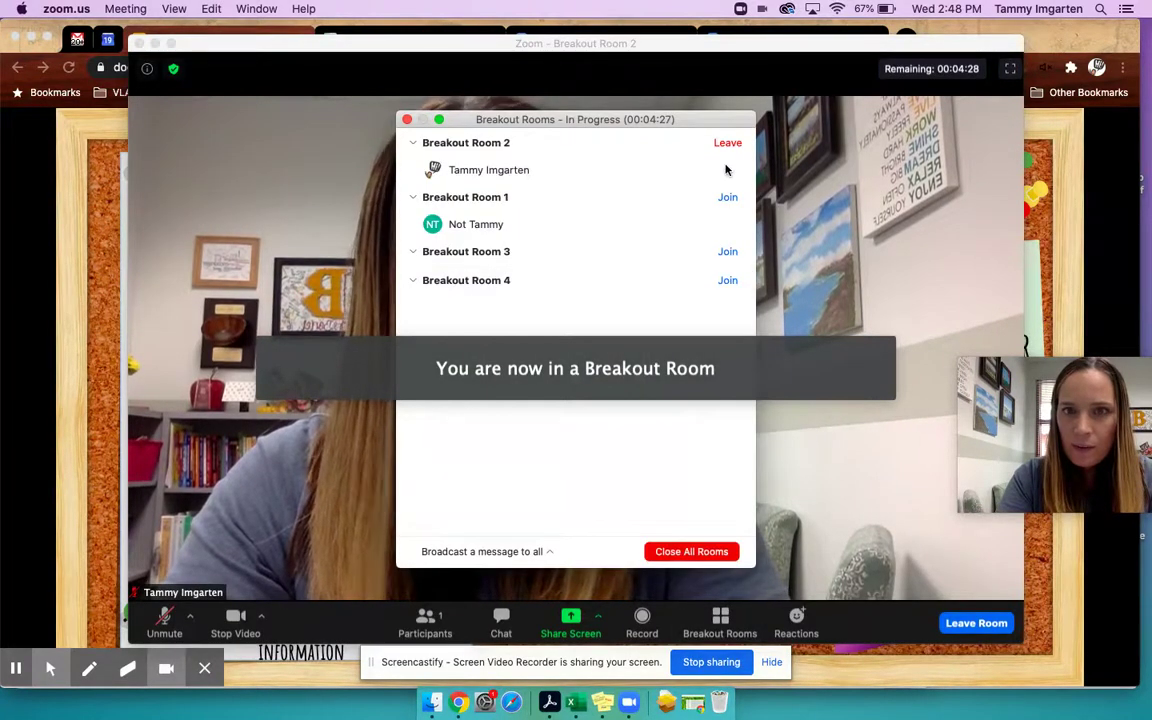
{"action": "left_click", "coordinate": [730, 197]}
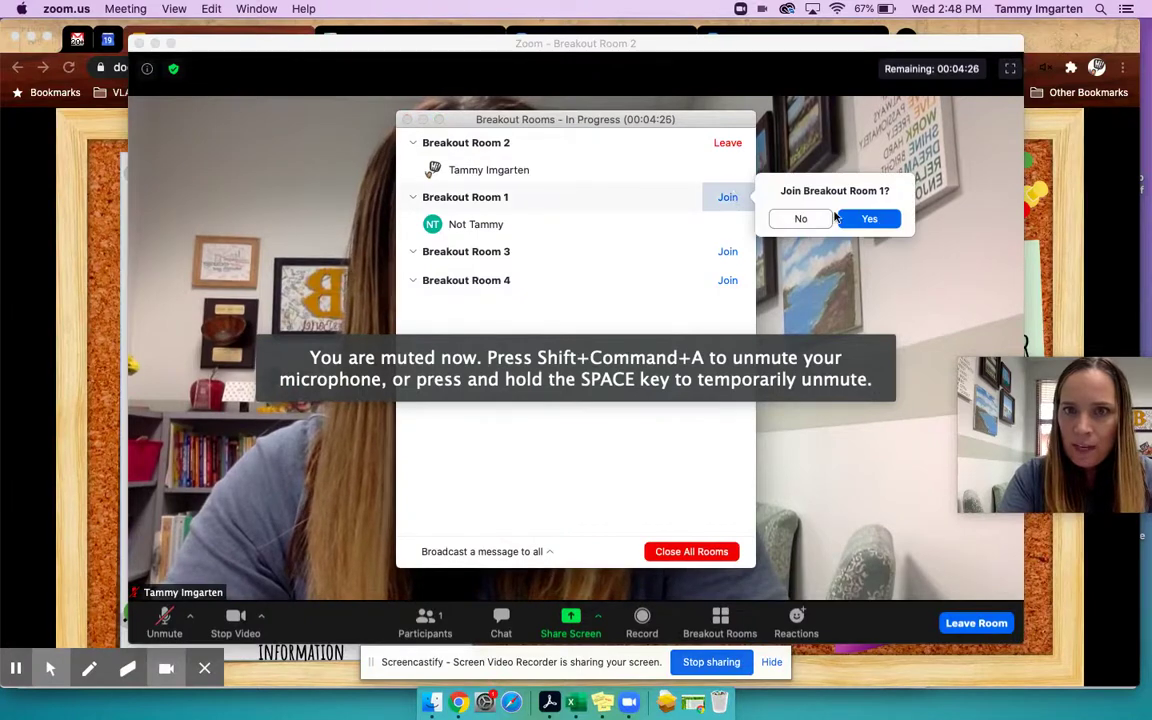
{"action": "left_click", "coordinate": [869, 218]}
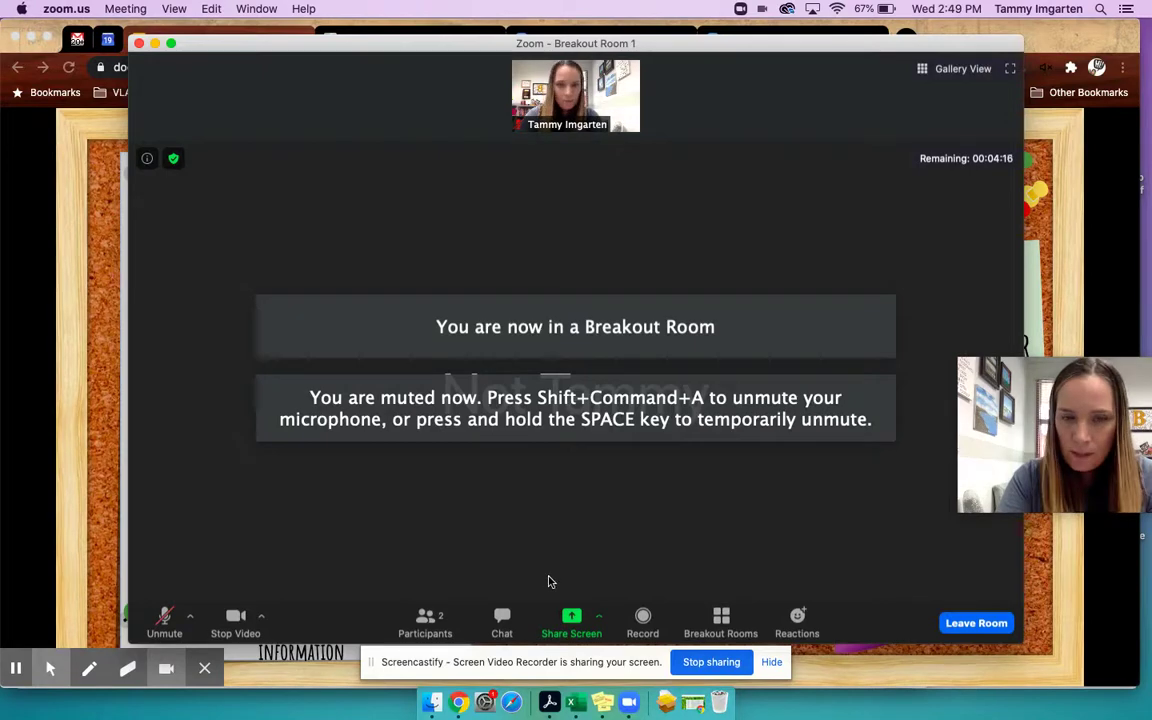
{"action": "left_click", "coordinate": [716, 617]}
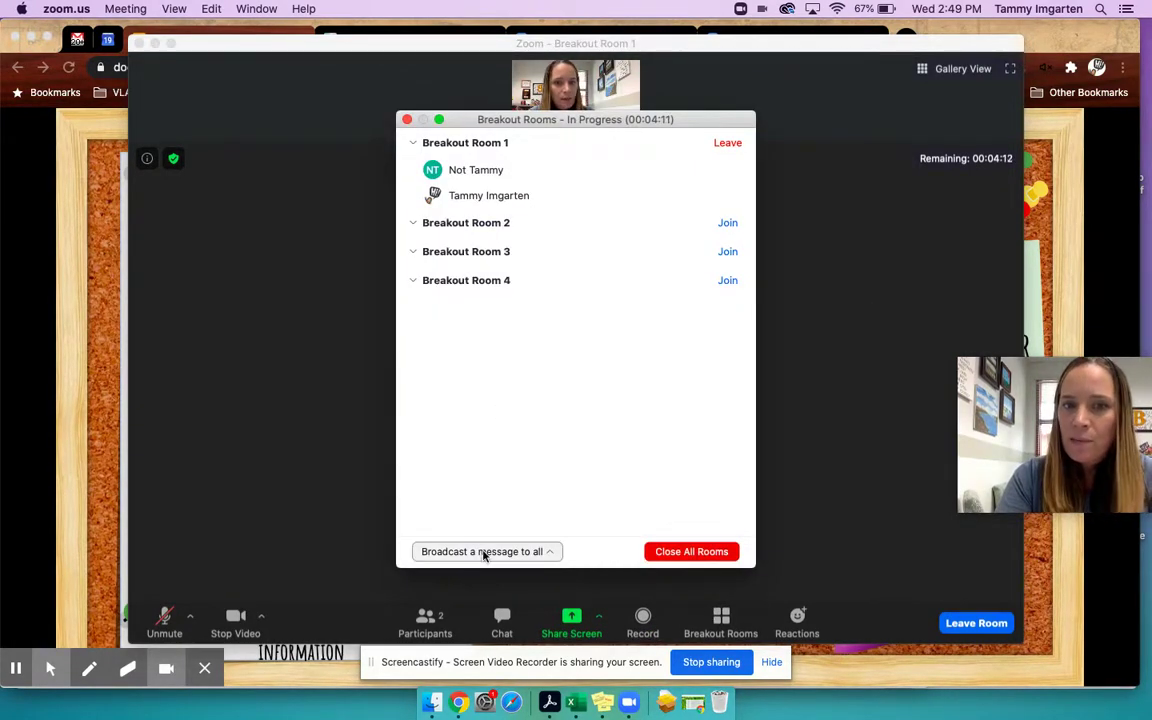
- Broadcast 'Alright! Make sure you completed 1, 3, 4' to all rooms, then close all breakout rooms
{"action": "left_click", "coordinate": [483, 551]}
{"action": "type", "text": "Alright! Make su"}
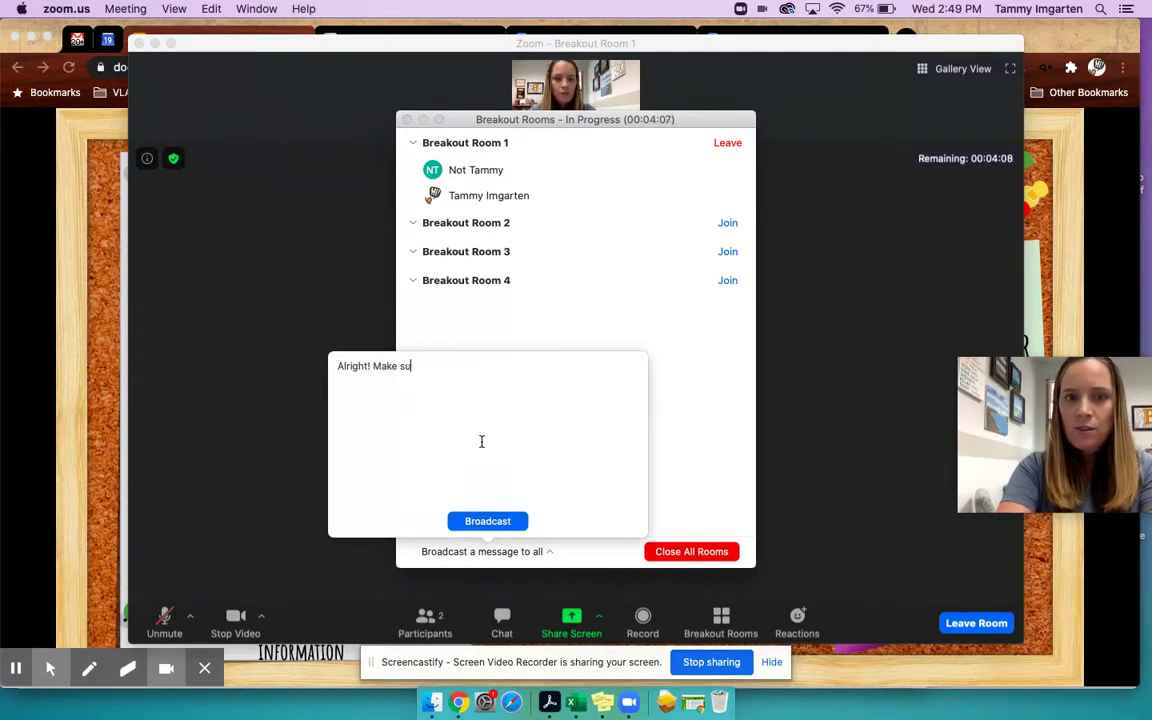
{"action": "type", "text": "re you completed"}
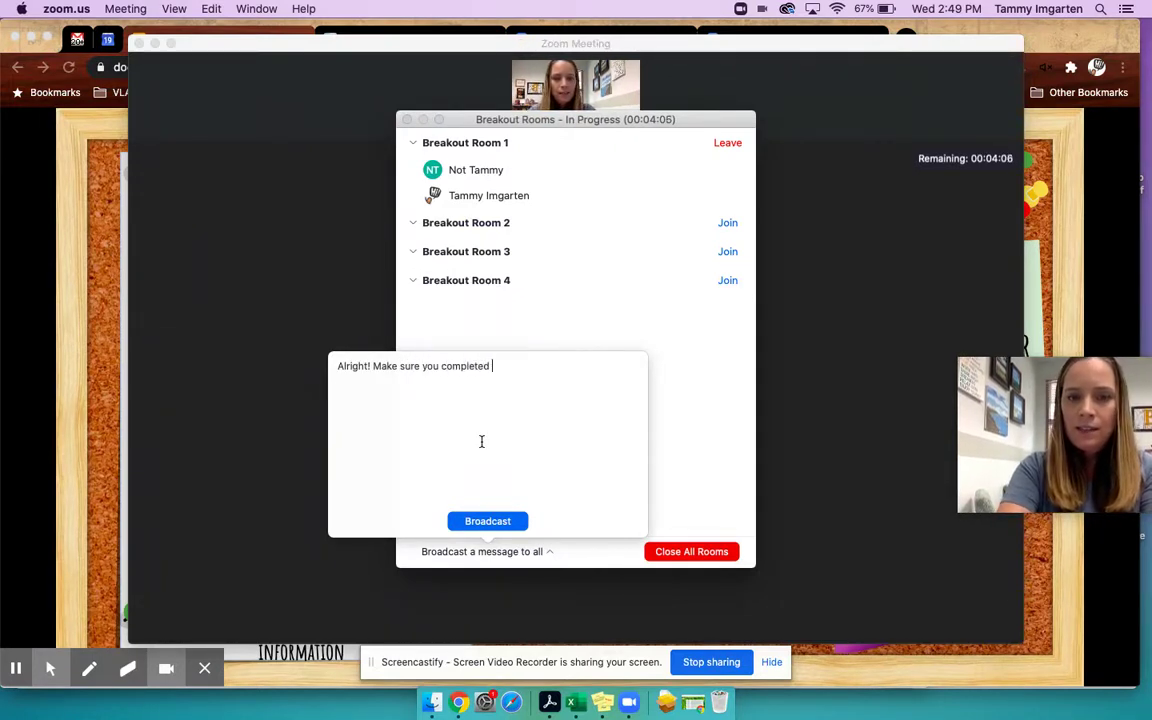
{"action": "type", "text": " 1, 3, 4"}
{"action": "left_click", "coordinate": [485, 521]}
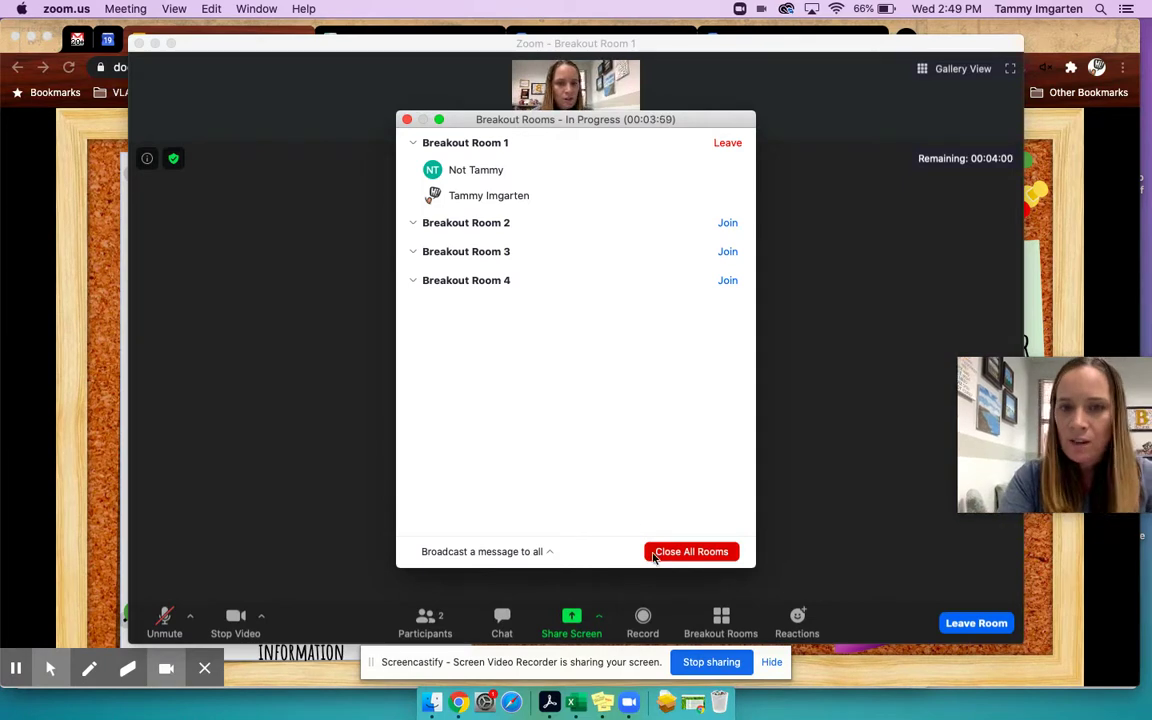
{"action": "left_click", "coordinate": [650, 551]}
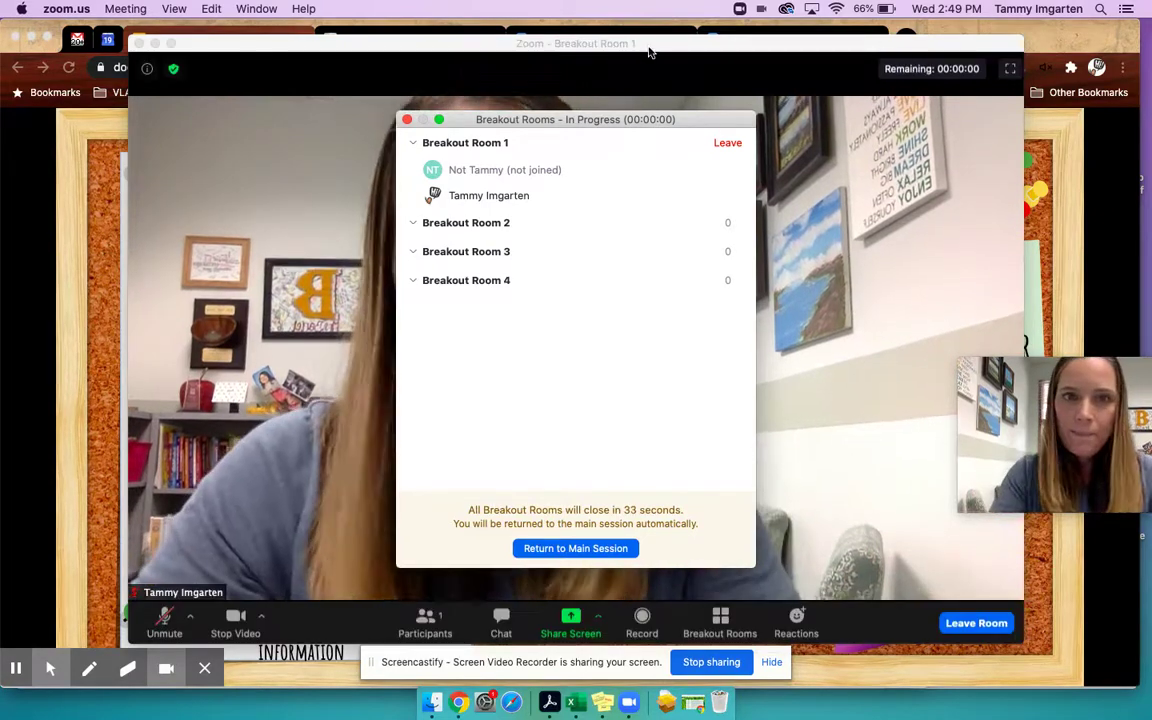
{"action": "left_click", "coordinate": [407, 119]}
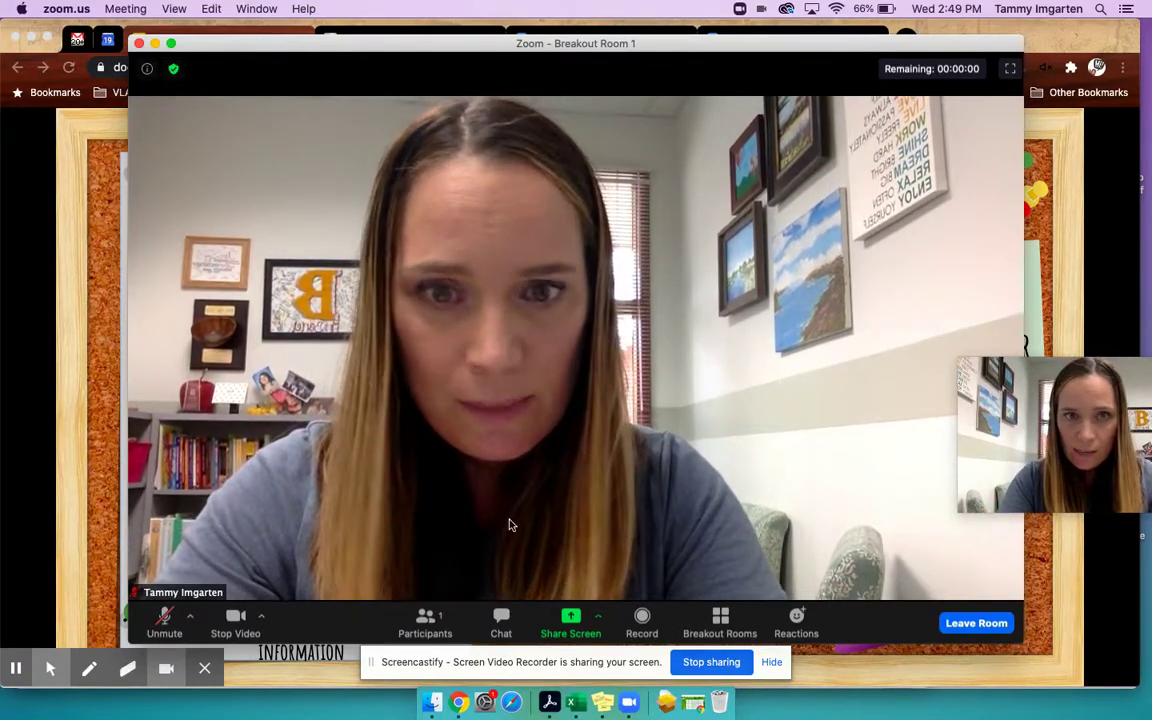
- Leave Breakout Room 1 from the Breakout Rooms list and confirm the return to the main session
{"action": "left_click", "coordinate": [720, 620]}
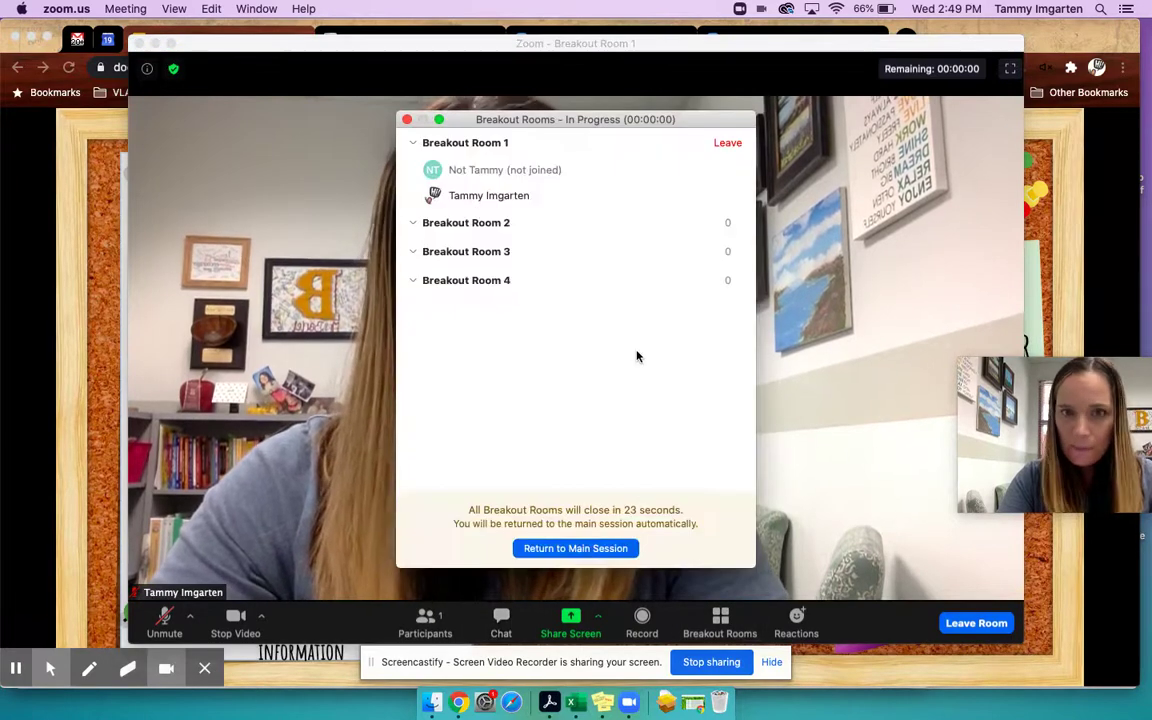
{"action": "left_click", "coordinate": [725, 143]}
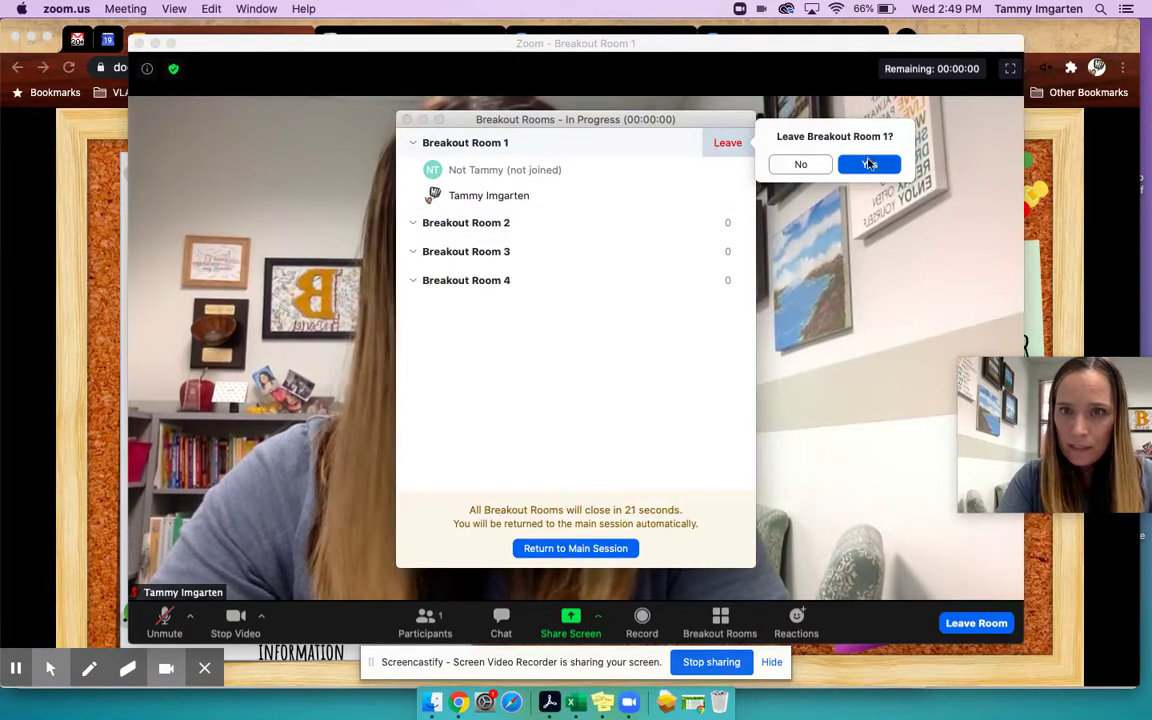
{"action": "left_click", "coordinate": [870, 167]}
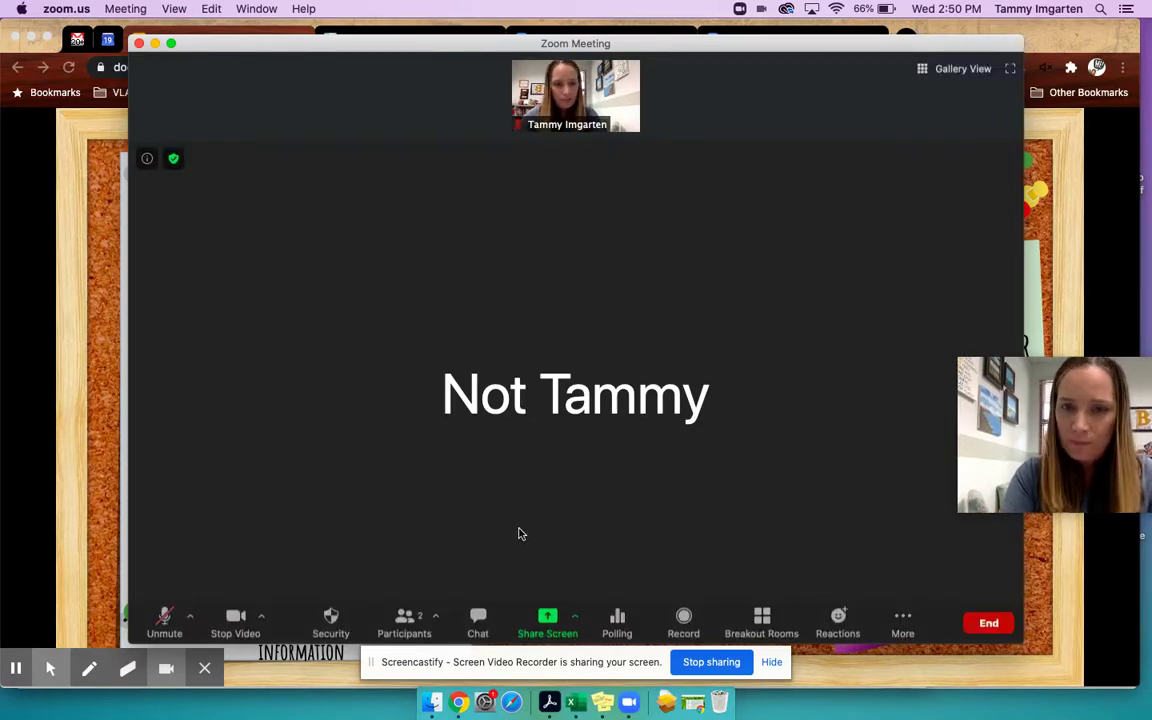
- Start Record on this Computer from Zoom's More menu, then return to the Google Slides agenda
{"action": "left_click", "coordinate": [110, 525]}
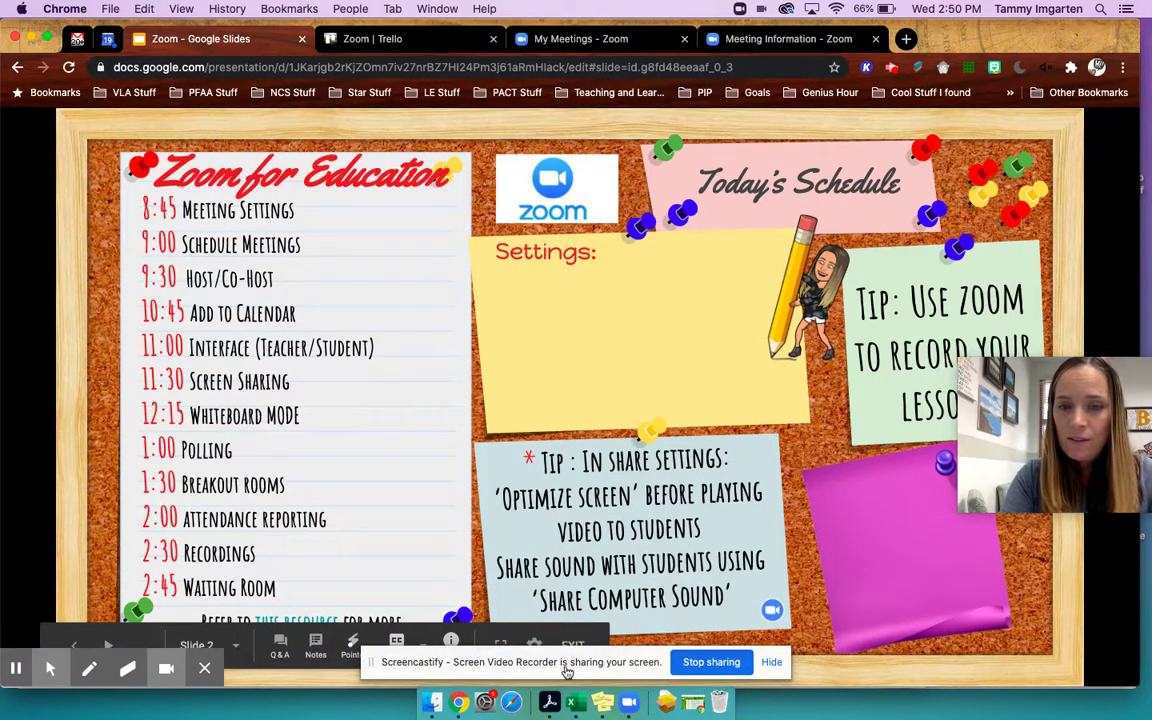
{"action": "left_click", "coordinate": [630, 703]}
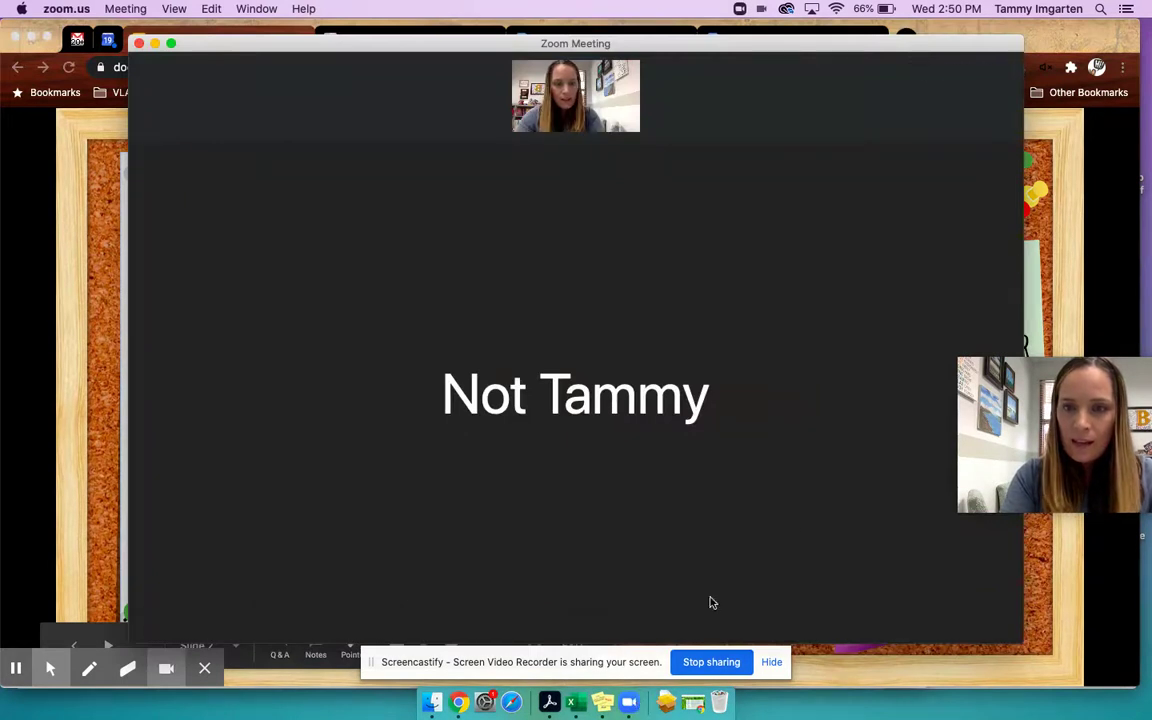
{"action": "mouse_move", "coordinate": [900, 560]}
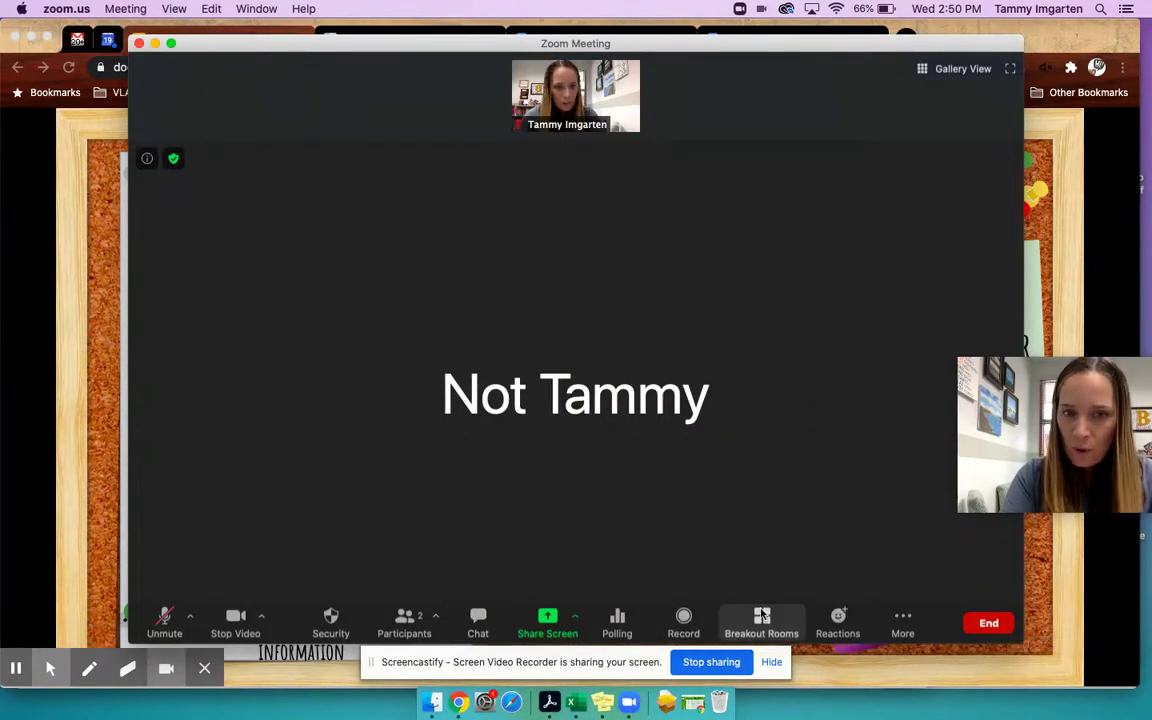
{"action": "left_click", "coordinate": [885, 622]}
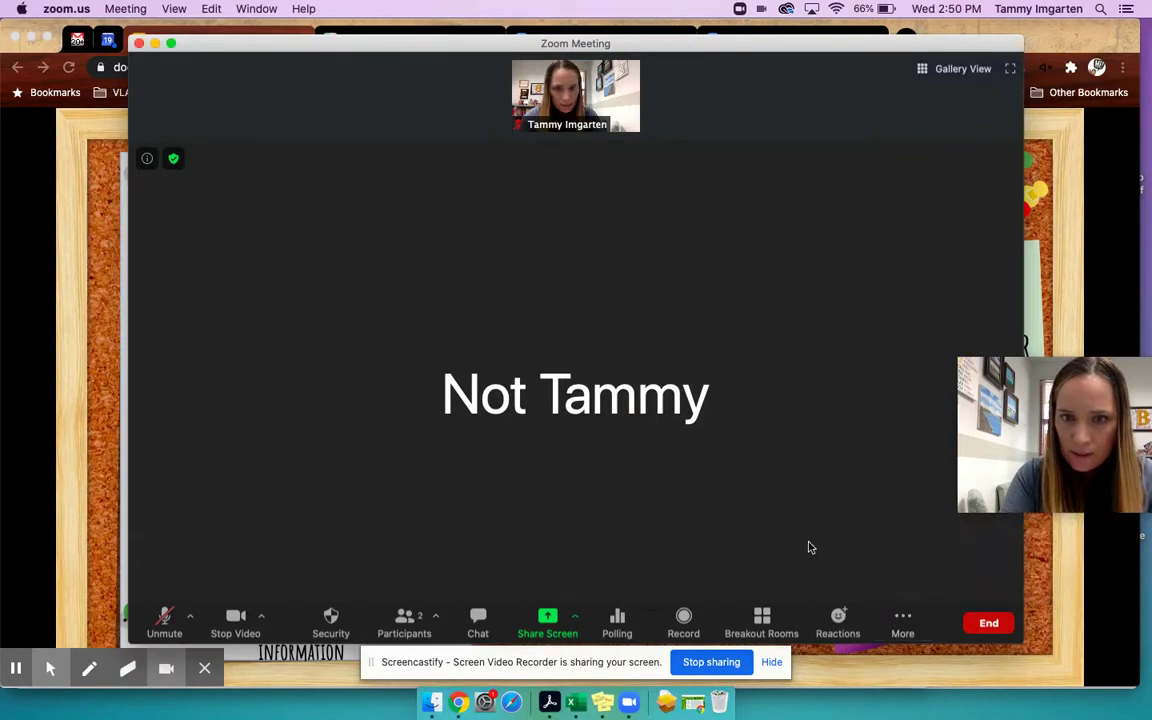
{"action": "left_click", "coordinate": [683, 618]}
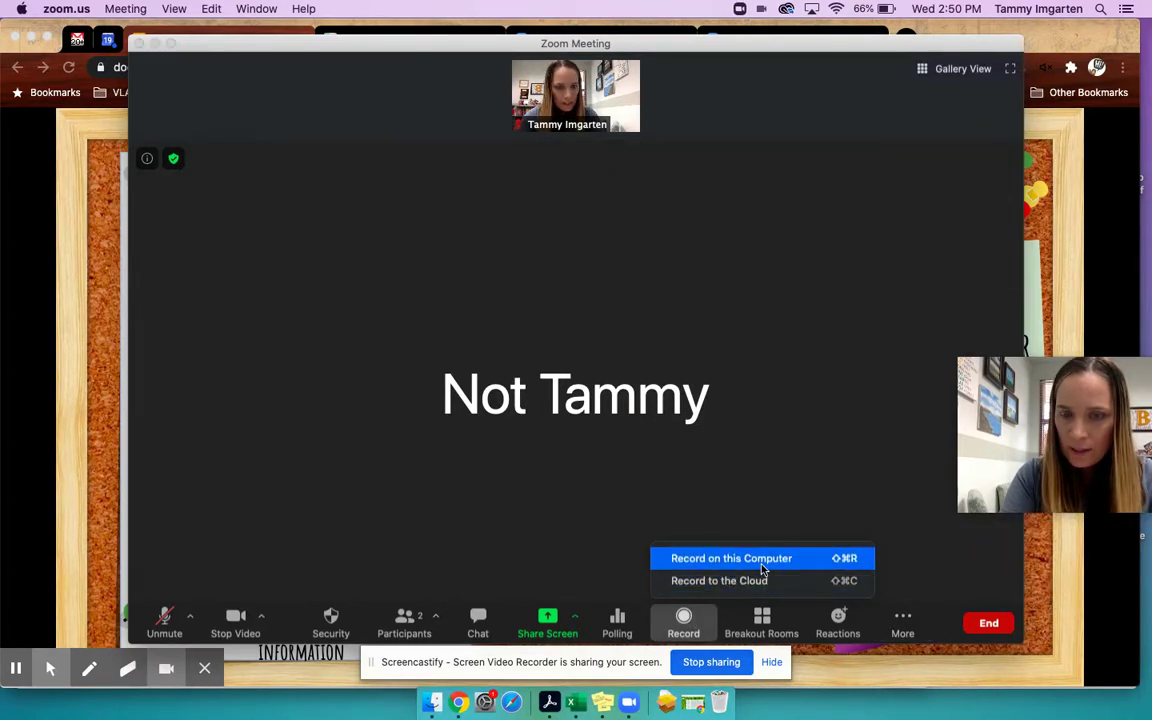
{"action": "left_click", "coordinate": [762, 566]}
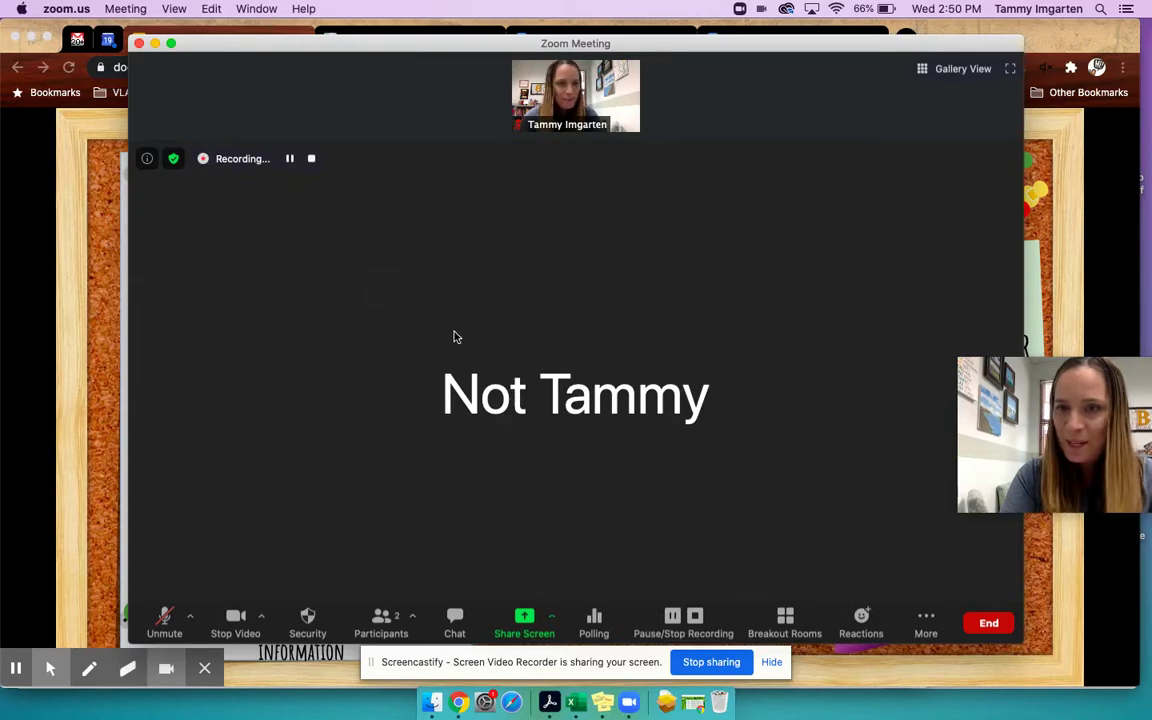
{"action": "left_click", "coordinate": [88, 483]}
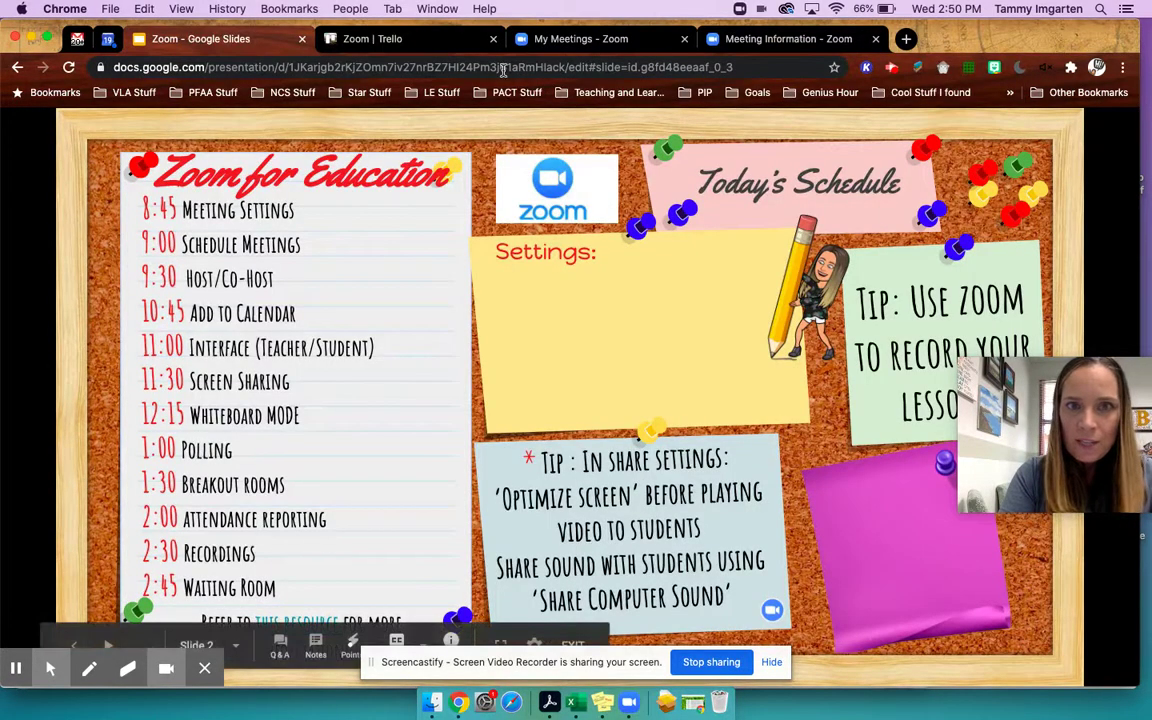
- Open the Usage report for 08/18/2020–08/19/2020 from My Meetings and Reports, then return to the Slides agenda
{"action": "left_click", "coordinate": [591, 43]}
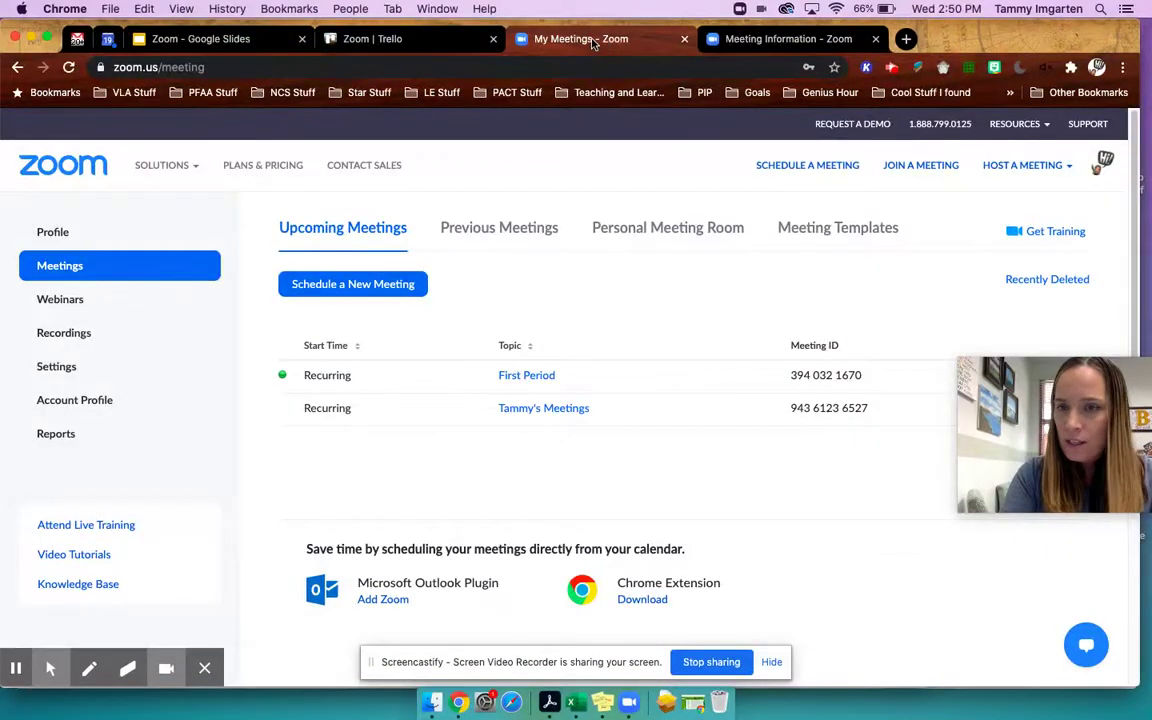
{"action": "left_click", "coordinate": [54, 440]}
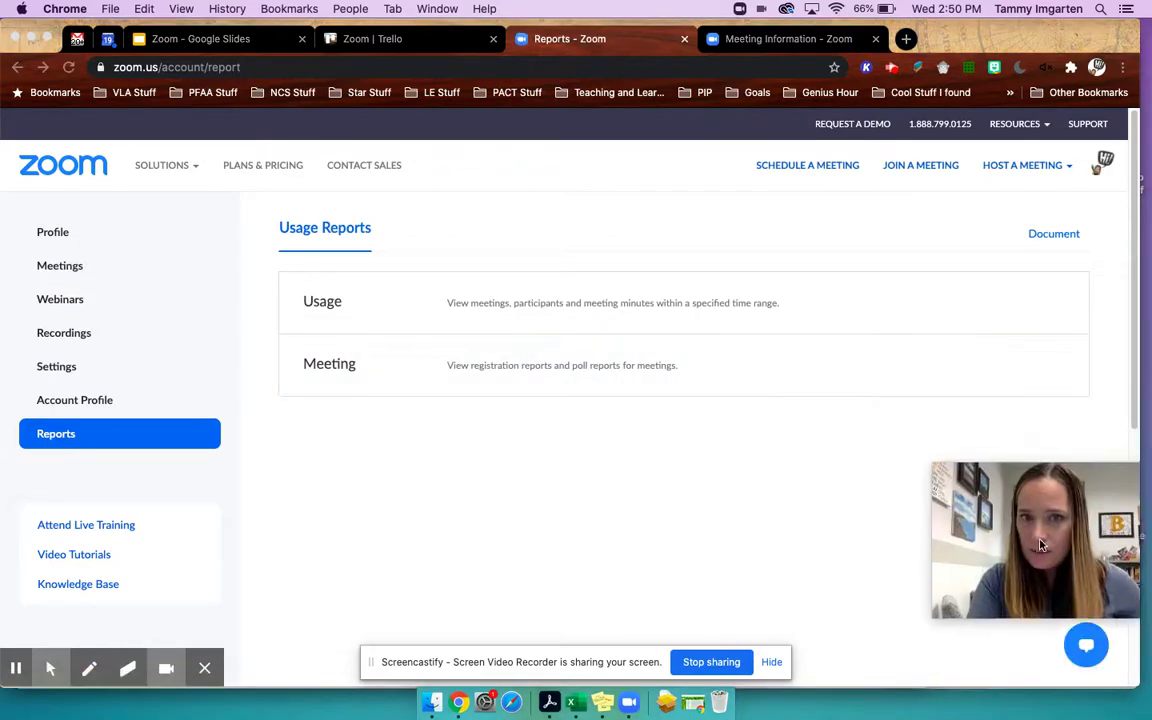
{"action": "left_click", "coordinate": [327, 304]}
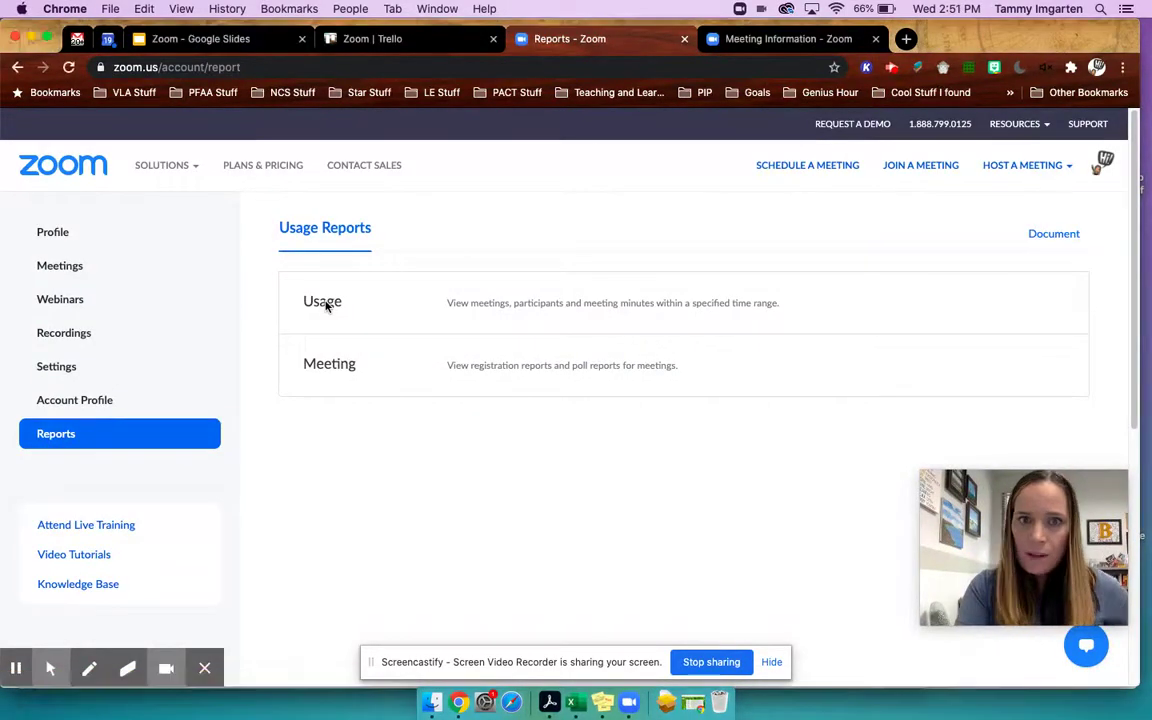
{"action": "left_click", "coordinate": [503, 304]}
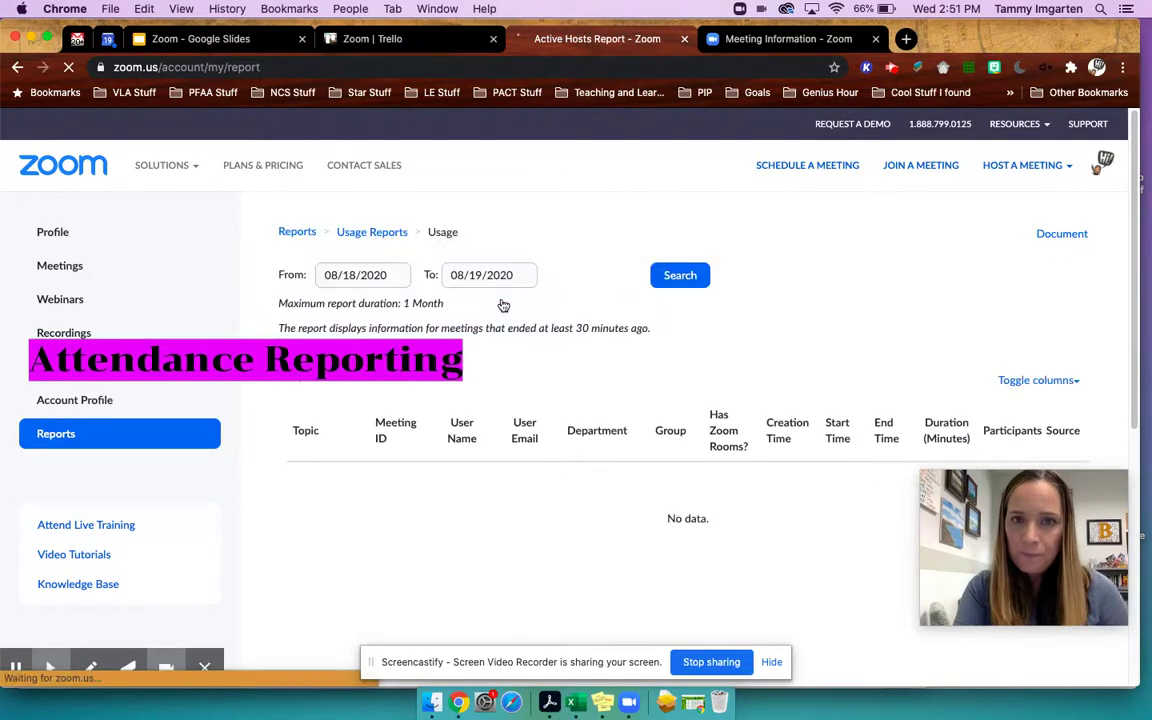
{"action": "scroll", "coordinate": [525, 362], "scroll_direction": "down", "scroll_amount": 1}
{"action": "scroll", "coordinate": [525, 362], "scroll_direction": "down", "scroll_amount": 3}
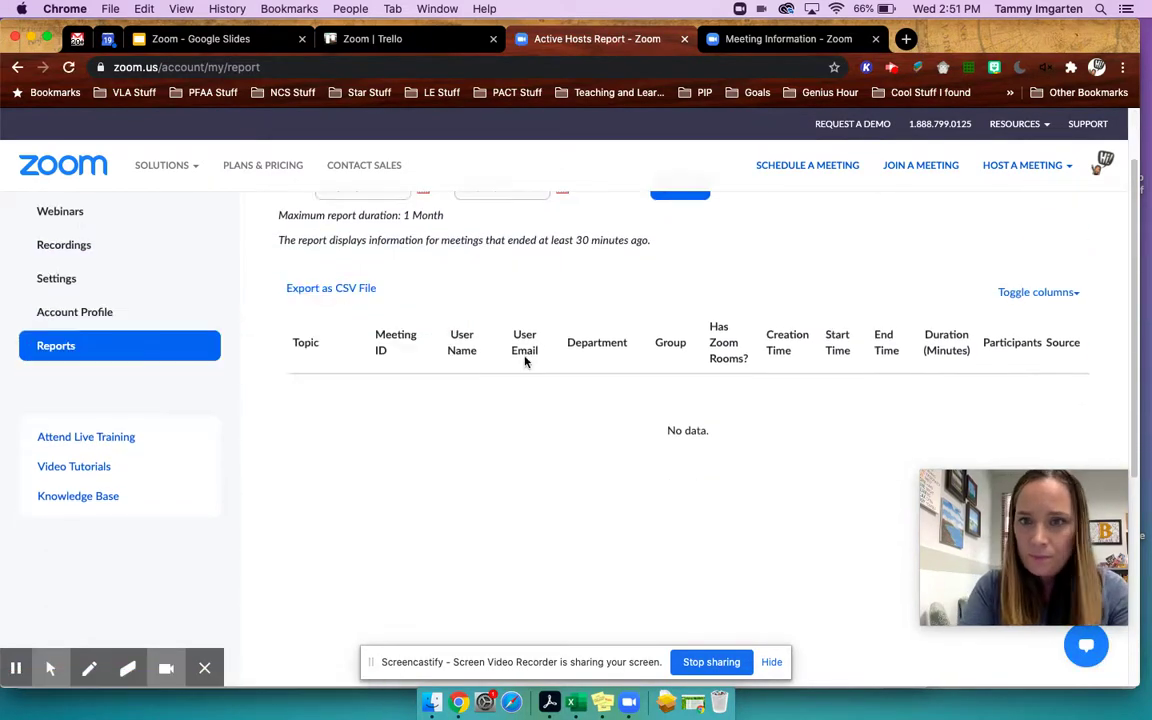
{"action": "scroll", "coordinate": [525, 360], "scroll_direction": "up", "scroll_amount": 3}
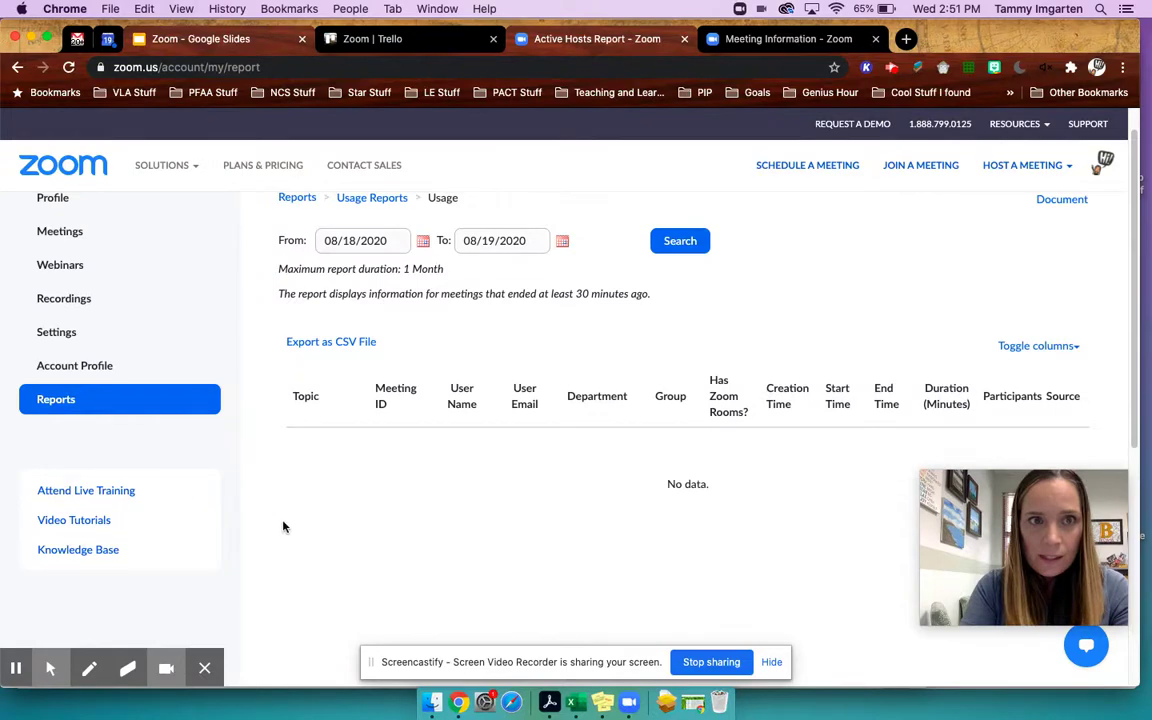
{"action": "left_click", "coordinate": [201, 39]}
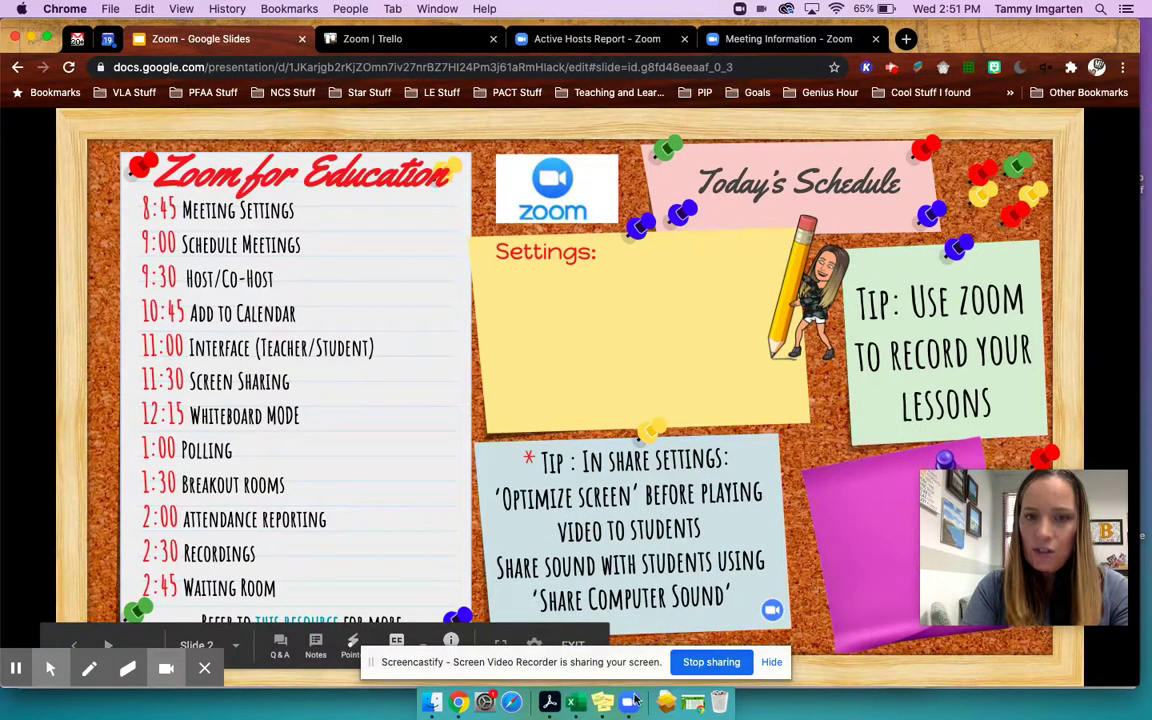
- Stop the meeting recording and switch Chrome to the Personal Meeting Room information page
{"action": "left_click", "coordinate": [630, 702]}
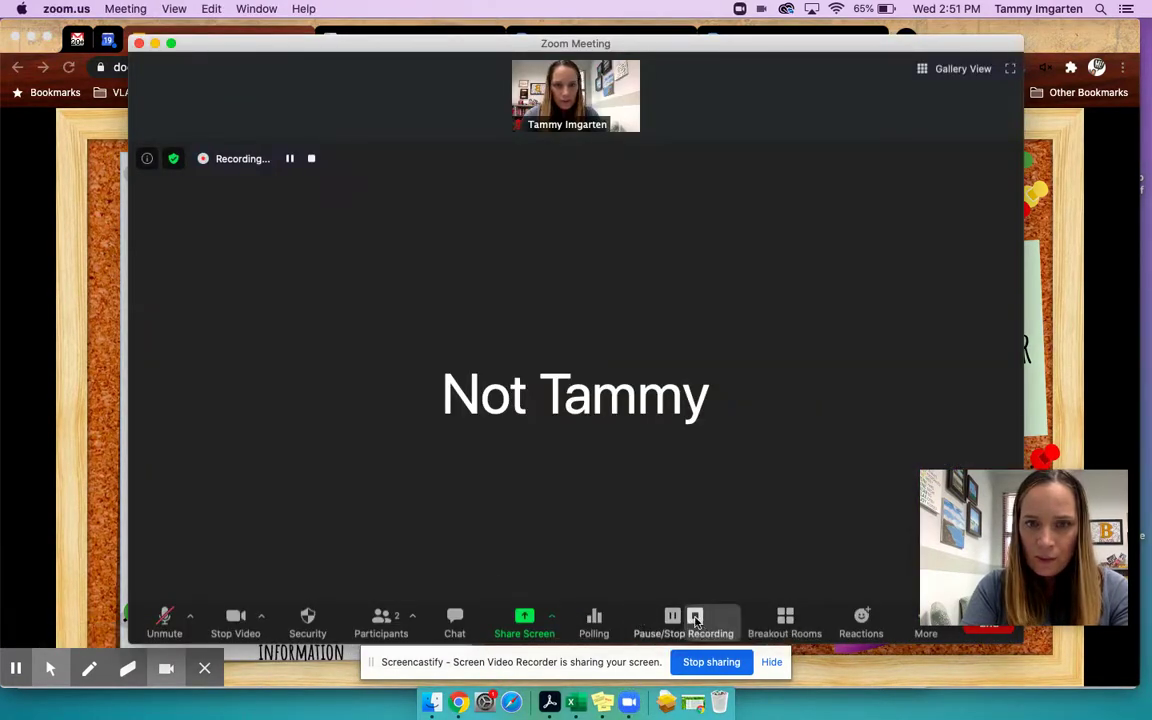
{"action": "left_click", "coordinate": [695, 616]}
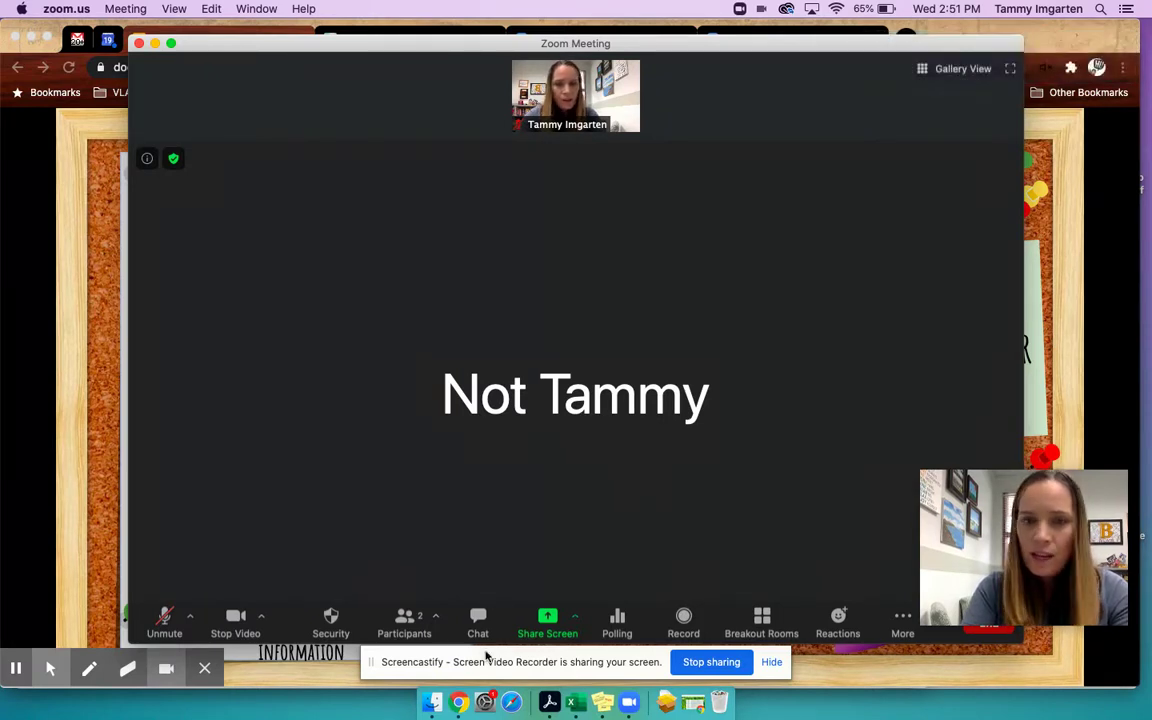
{"action": "left_click", "coordinate": [457, 704]}
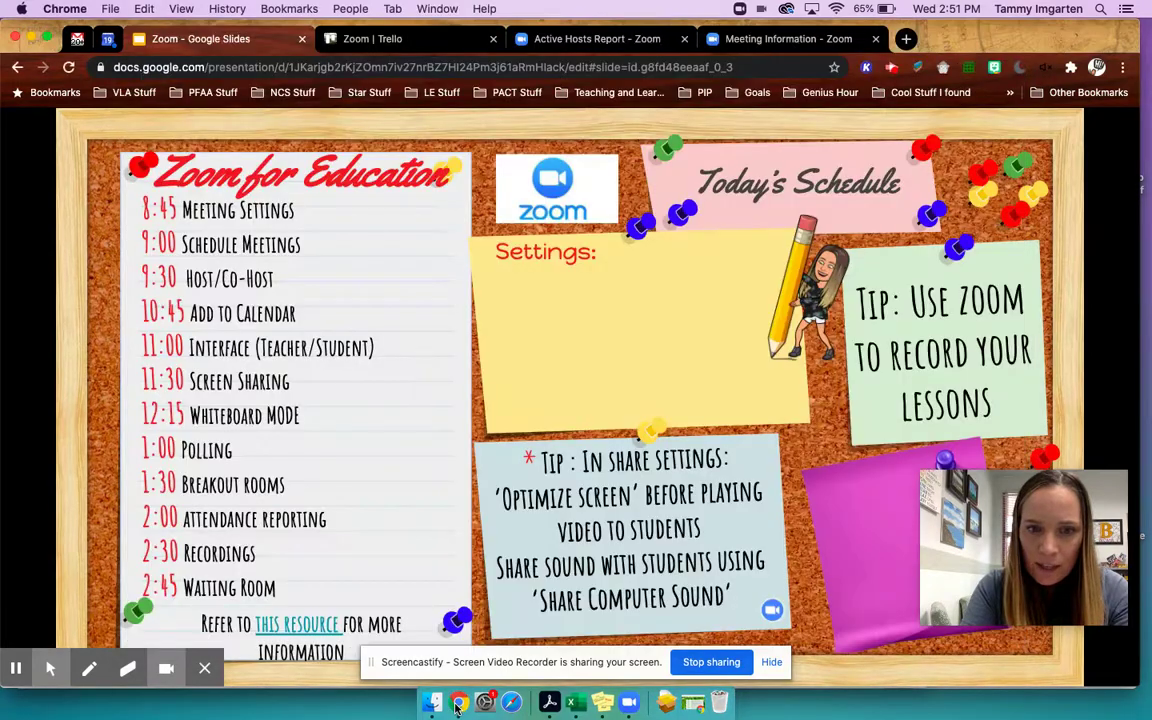
{"action": "left_click", "coordinate": [772, 40]}
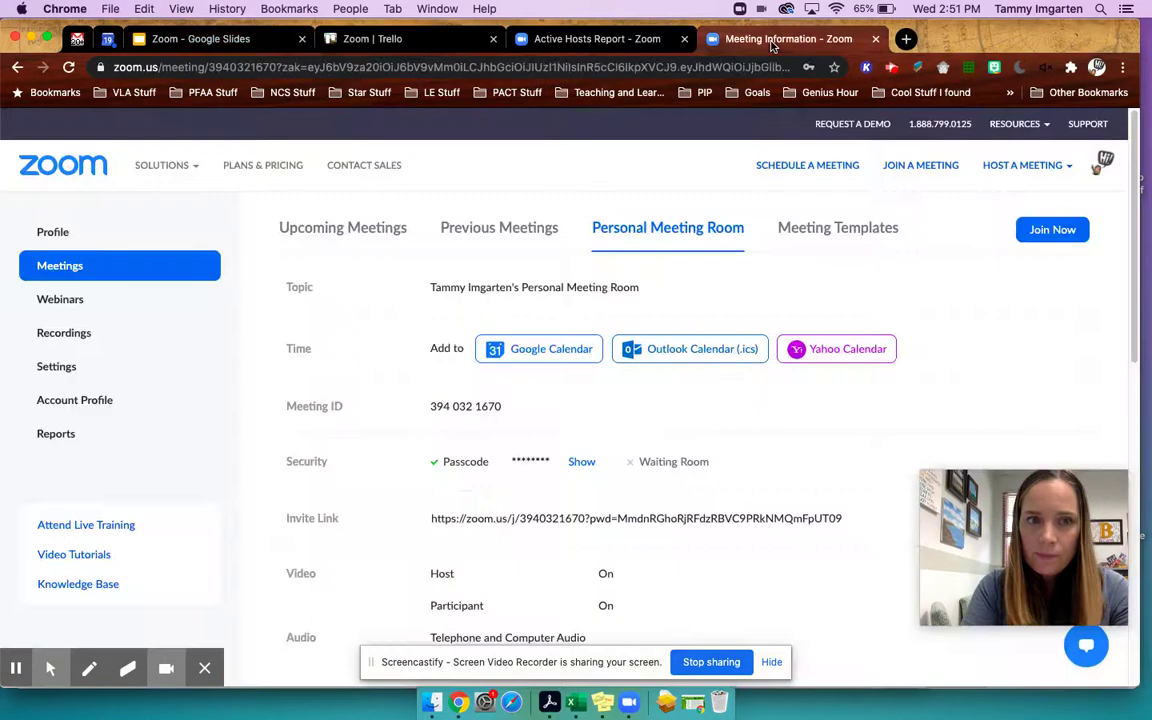
- Compare the Local and Cloud Recordings pages, which show none through 08/19/2020, then return to Slides
{"action": "left_click", "coordinate": [73, 334]}
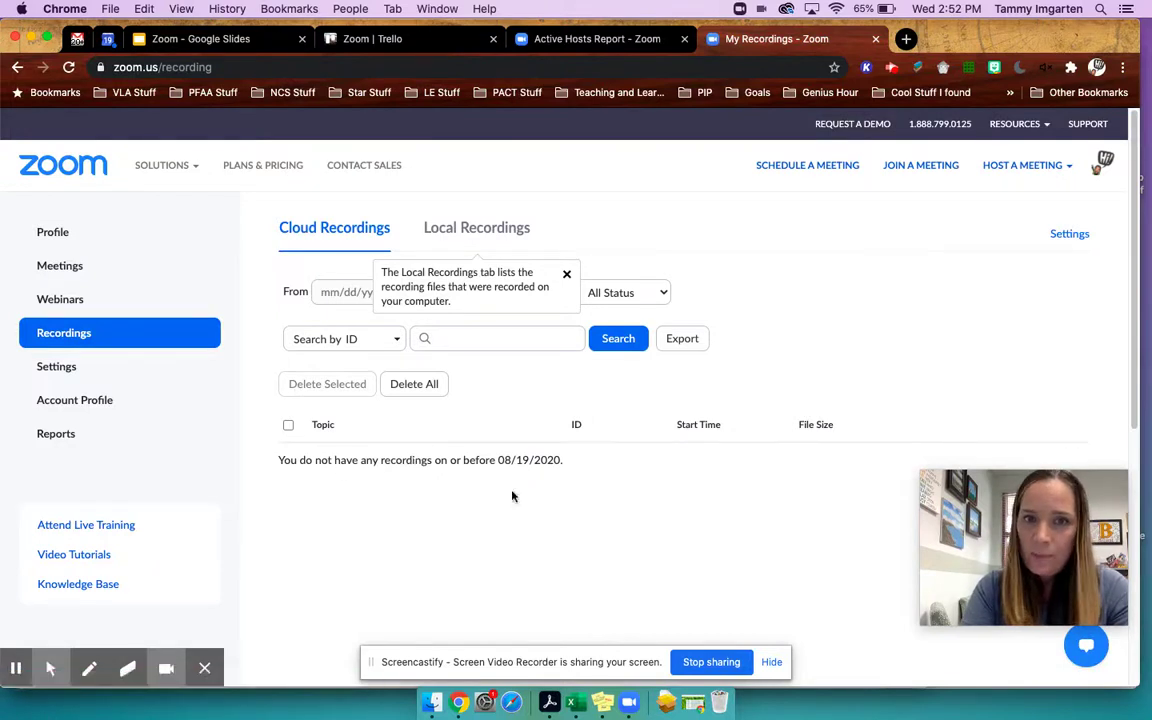
{"action": "left_click", "coordinate": [450, 227]}
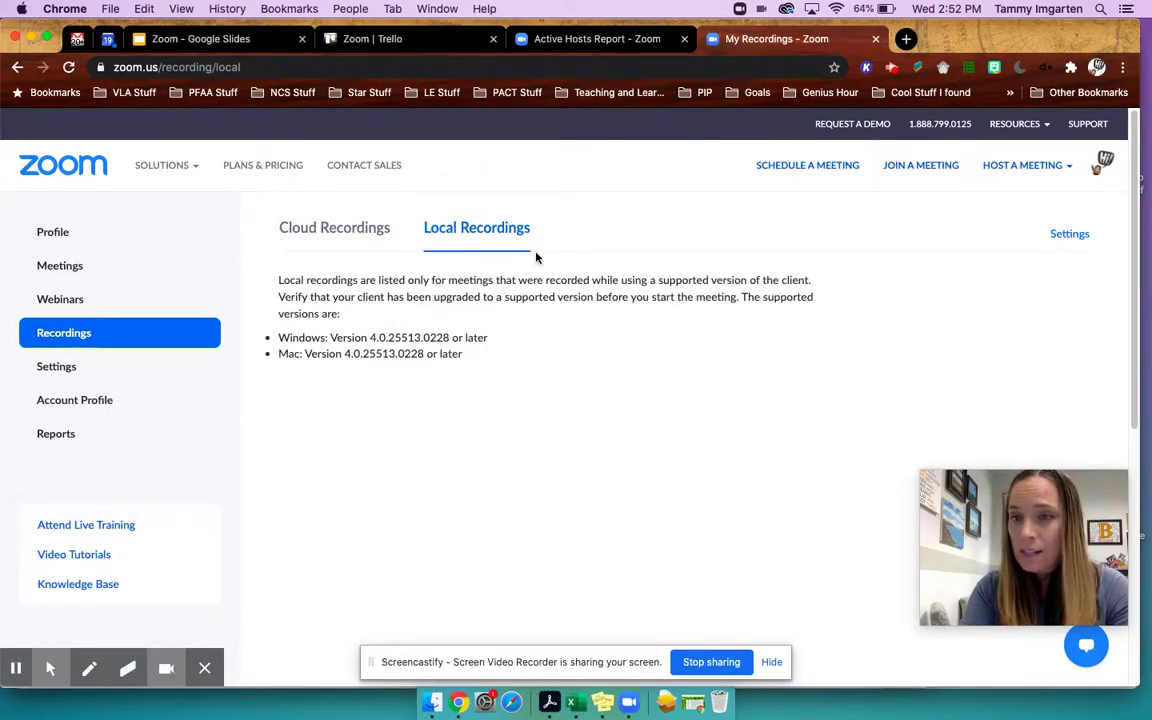
{"action": "left_click", "coordinate": [334, 229]}
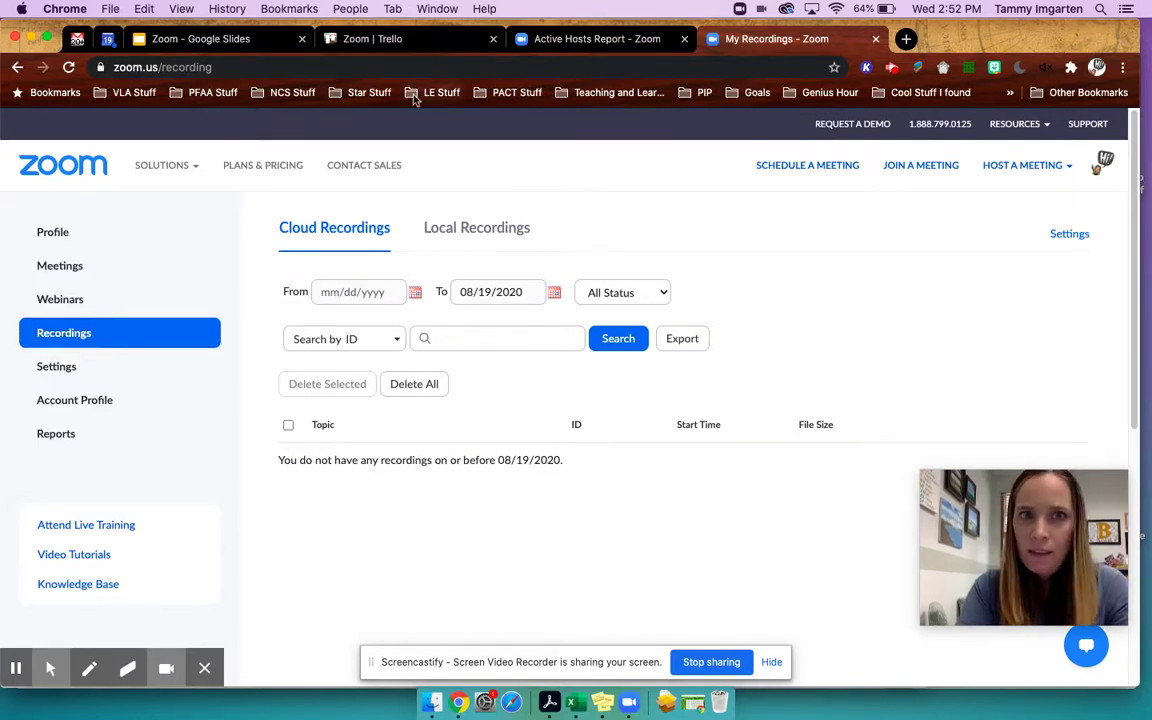
{"action": "left_click", "coordinate": [200, 40]}
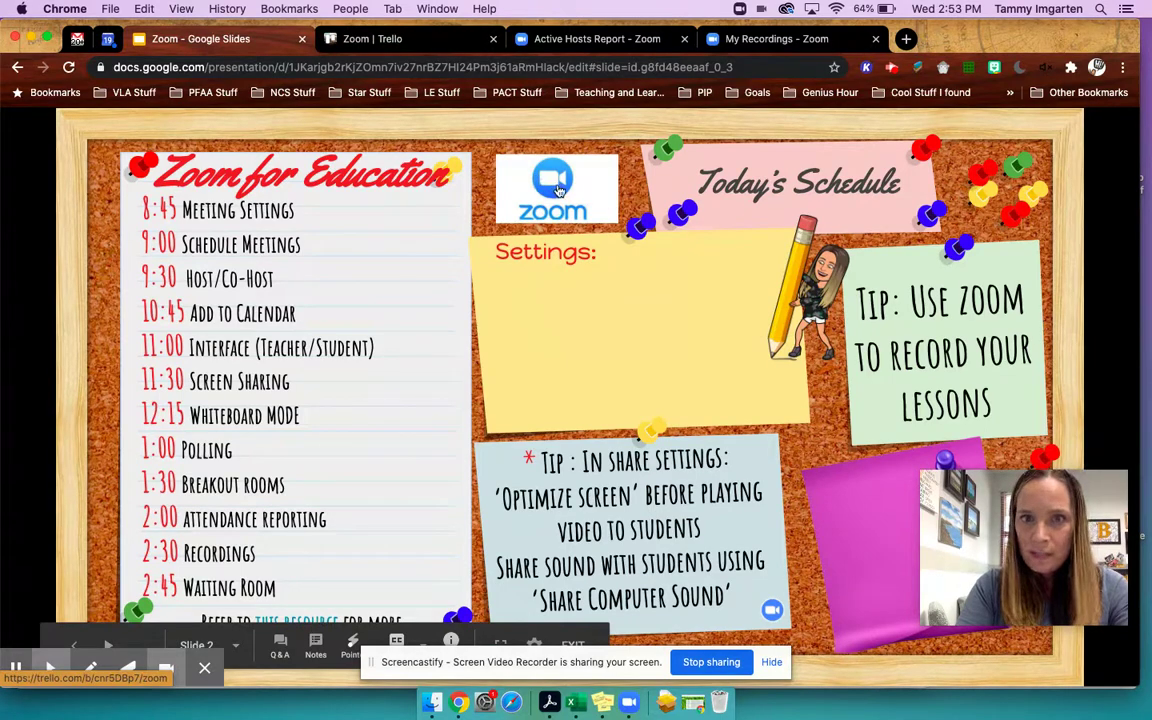
- Open the Trello Preassign Breakouts card, scroll its attachments, and bring up the breakout_room_sample workbook in Excel
{"action": "left_click", "coordinate": [404, 40]}
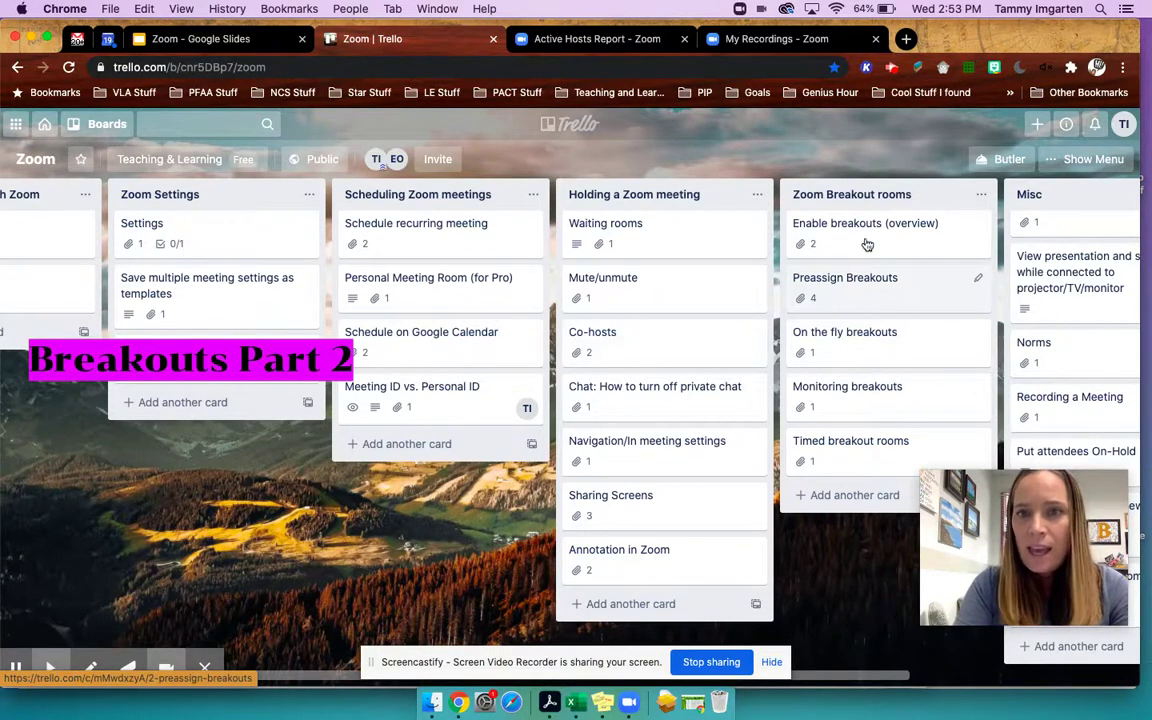
{"action": "scroll", "coordinate": [834, 299], "scroll_direction": "right", "scroll_amount": 2}
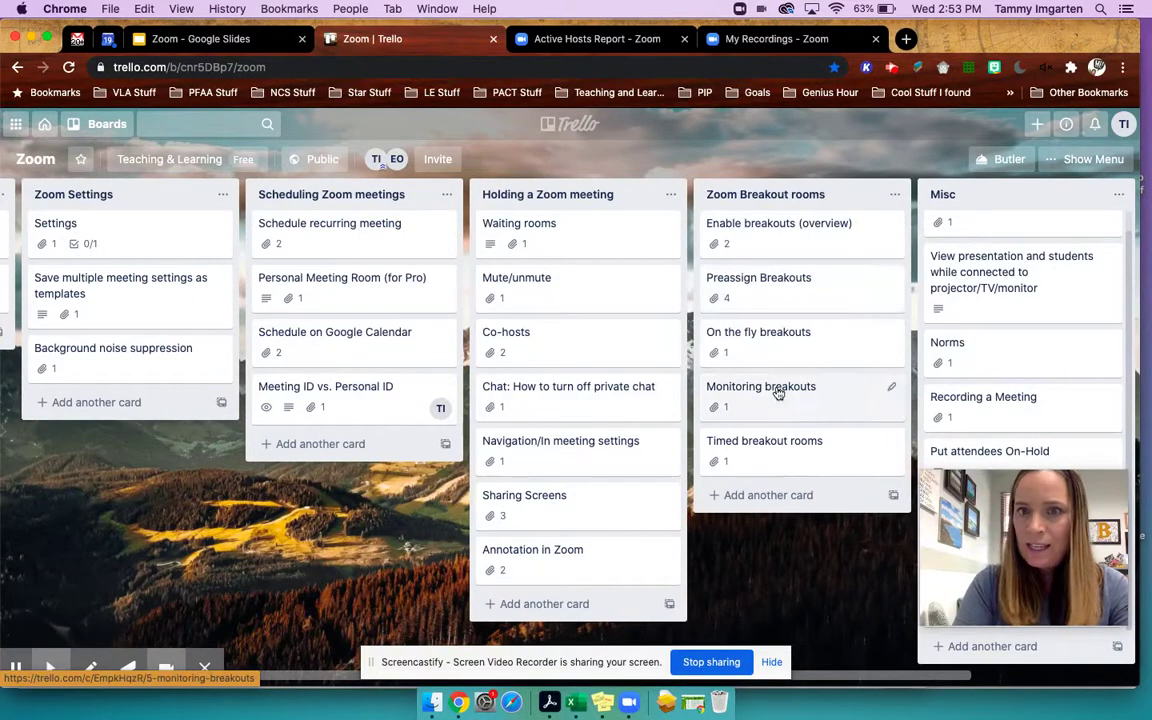
{"action": "left_click", "coordinate": [758, 285]}
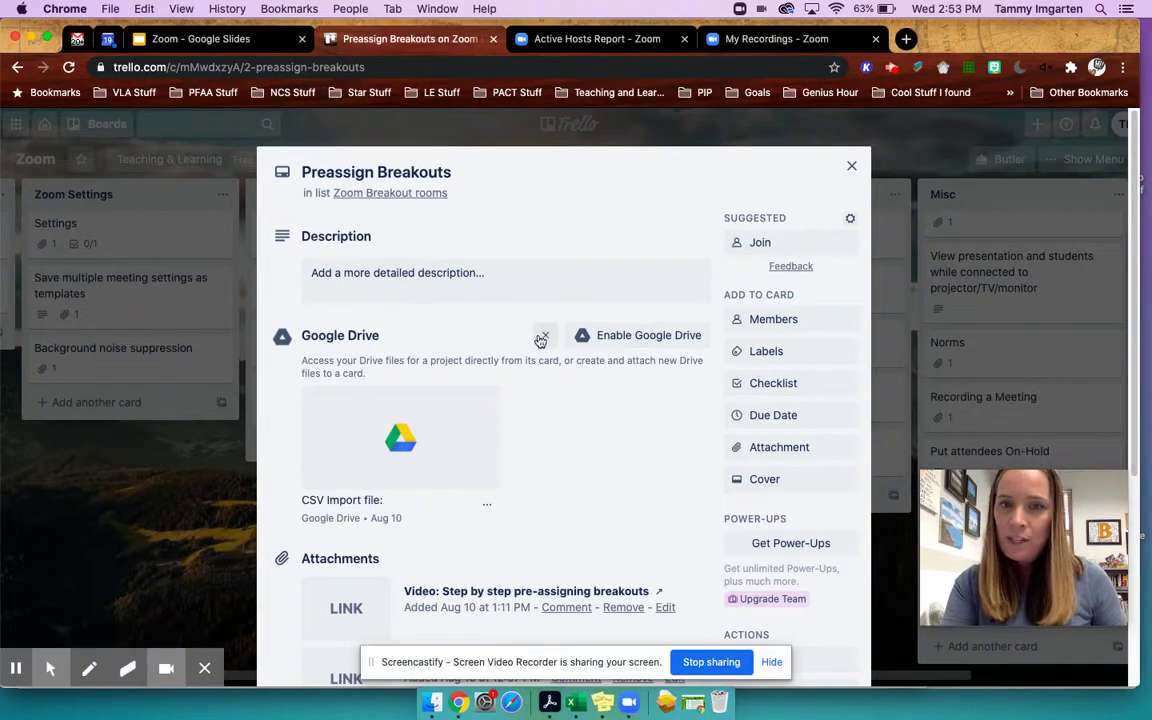
{"action": "scroll", "coordinate": [553, 509], "scroll_direction": "down", "scroll_amount": 1}
{"action": "scroll", "coordinate": [553, 509], "scroll_direction": "down", "scroll_amount": 5}
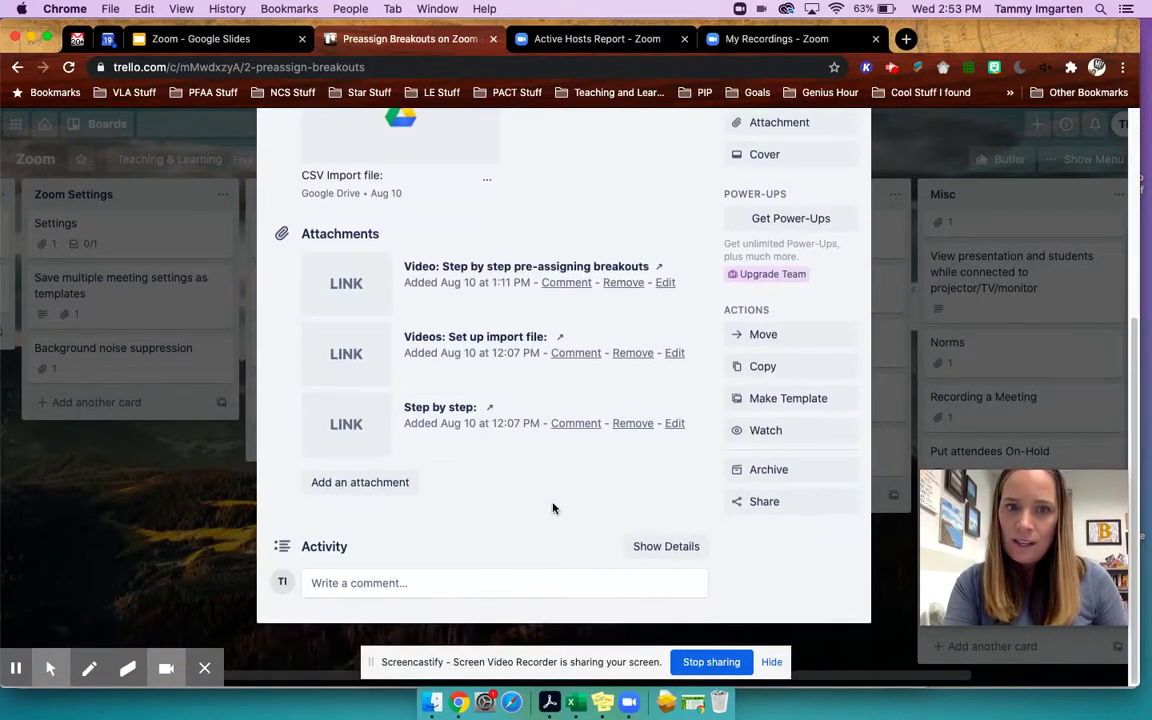
{"action": "scroll", "coordinate": [516, 507], "scroll_direction": "up", "scroll_amount": 3}
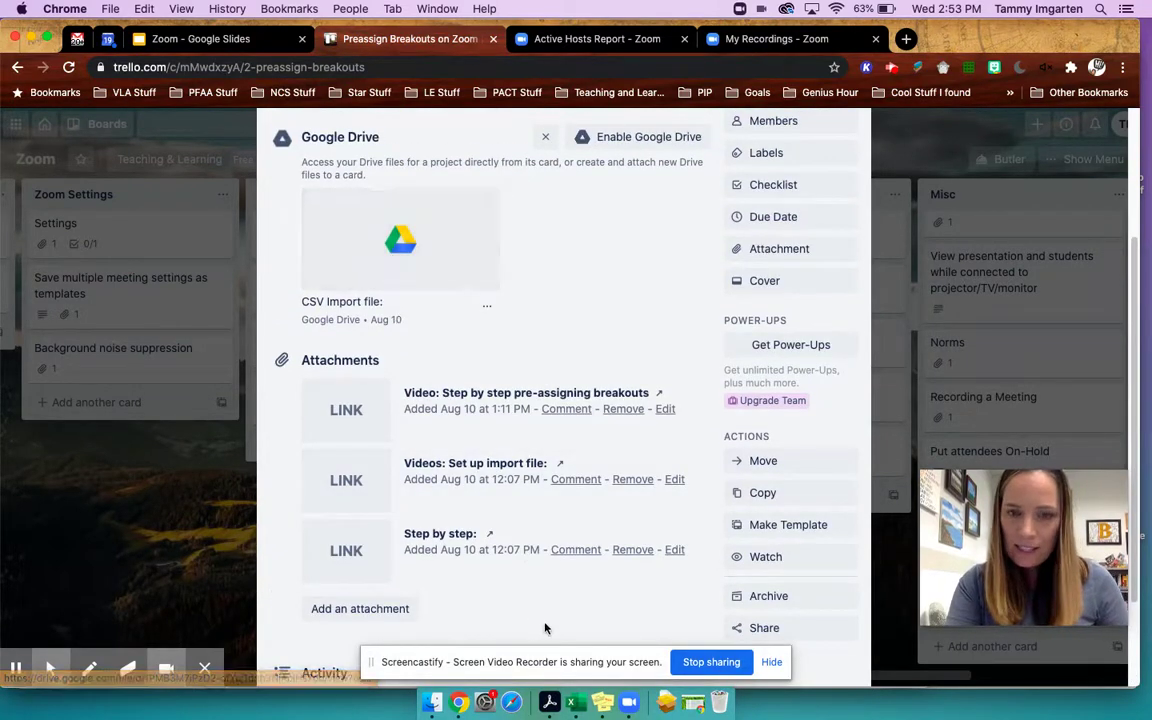
{"action": "left_click", "coordinate": [578, 704]}
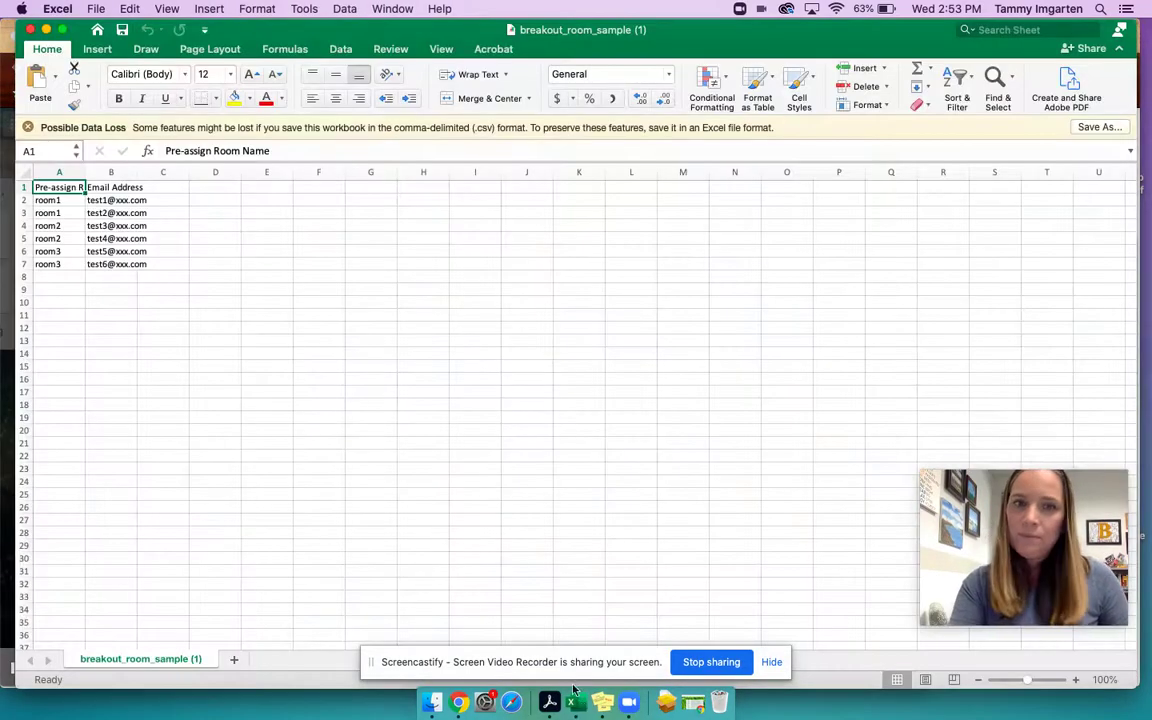
- Highlight cells A2, B2, B3, A4 and B4 showing room1, room2 and attendee emails, then return to Chrome
{"action": "left_click", "coordinate": [53, 198]}
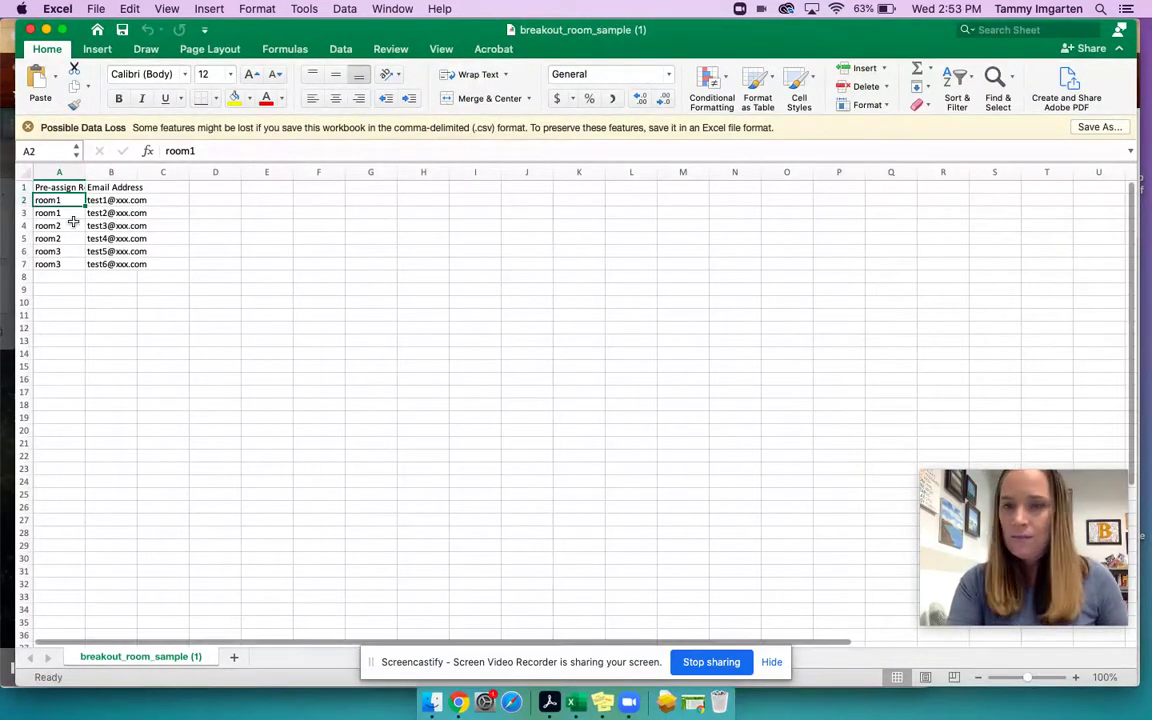
{"action": "left_click", "coordinate": [126, 201]}
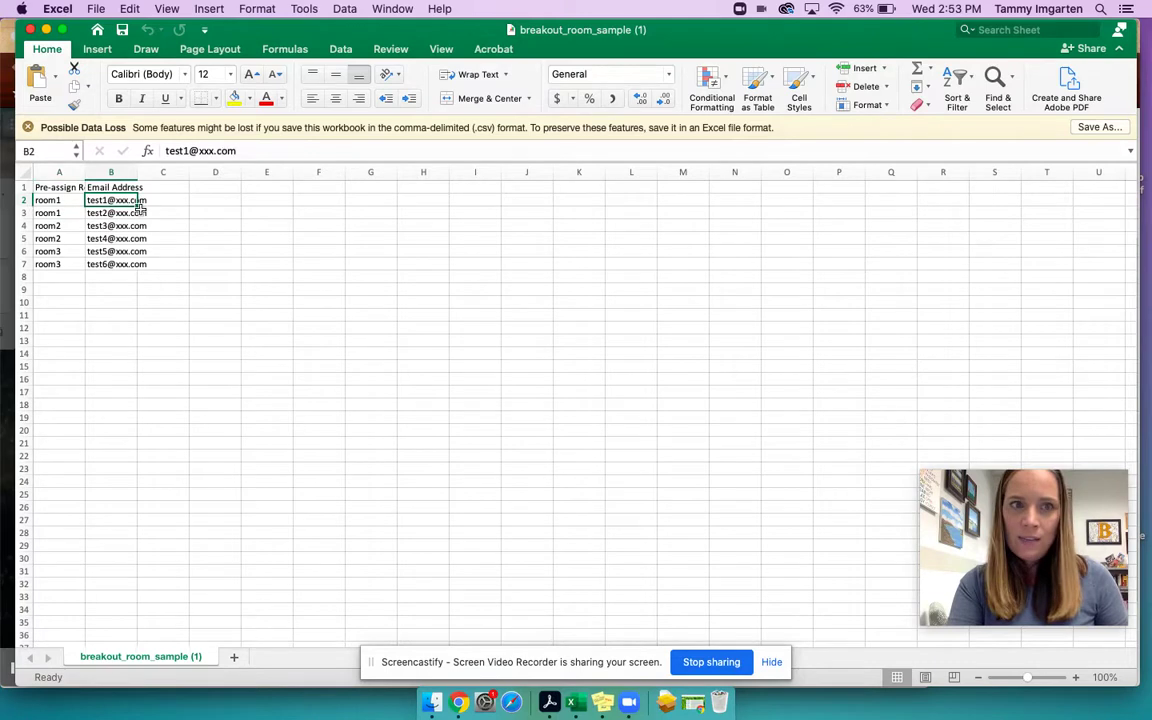
{"action": "left_click", "coordinate": [122, 214]}
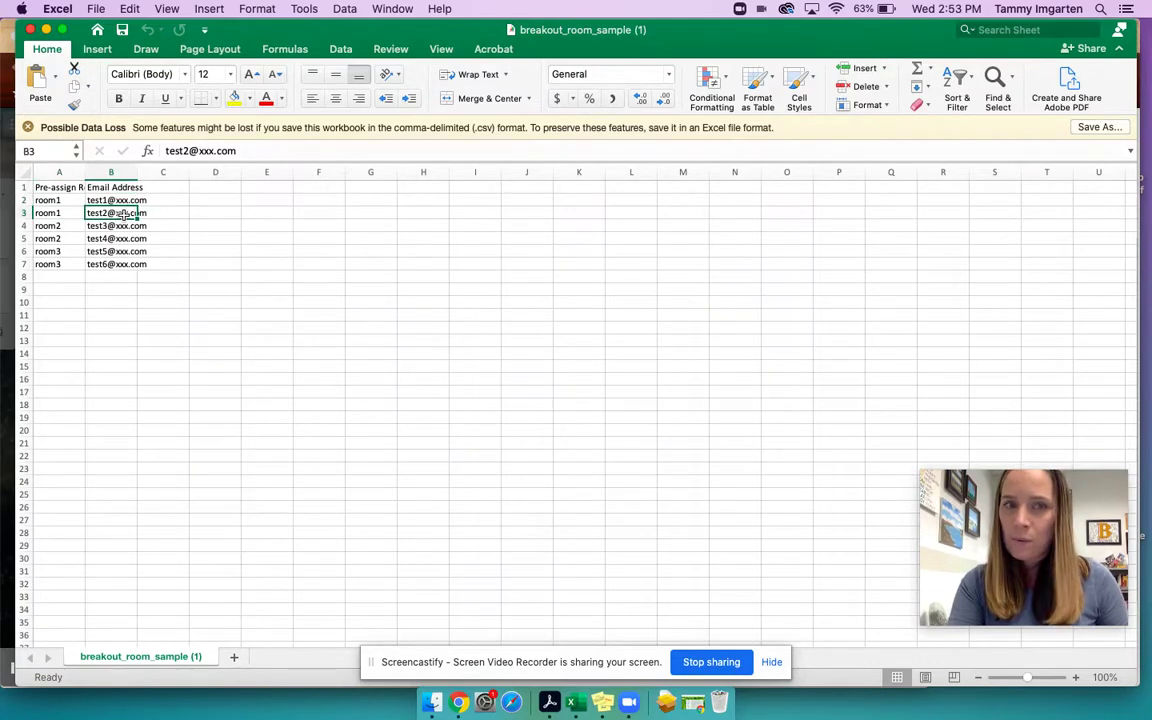
{"action": "left_click", "coordinate": [45, 225]}
{"action": "left_click", "coordinate": [100, 228]}
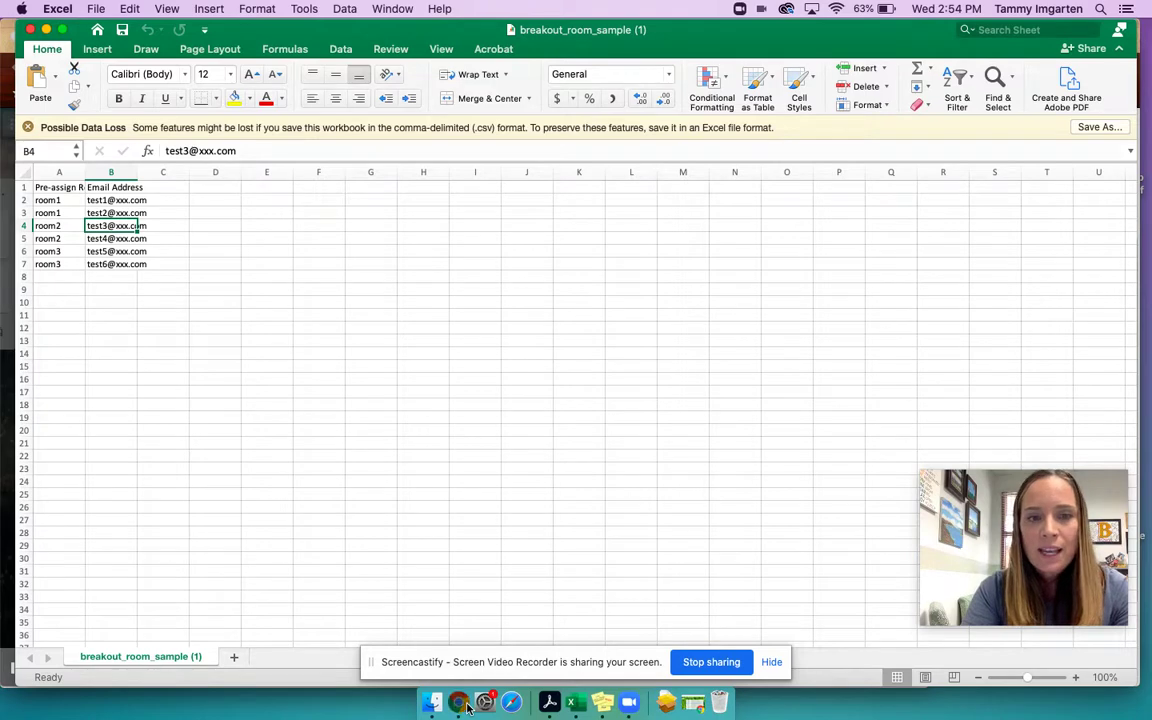
{"action": "left_click", "coordinate": [459, 703]}
- Pass through the recordings and usage tabs, then open a new Schedule a Meeting form (My Meeting, 08/19/2020, 3:00 PM)
{"action": "left_click", "coordinate": [735, 40]}
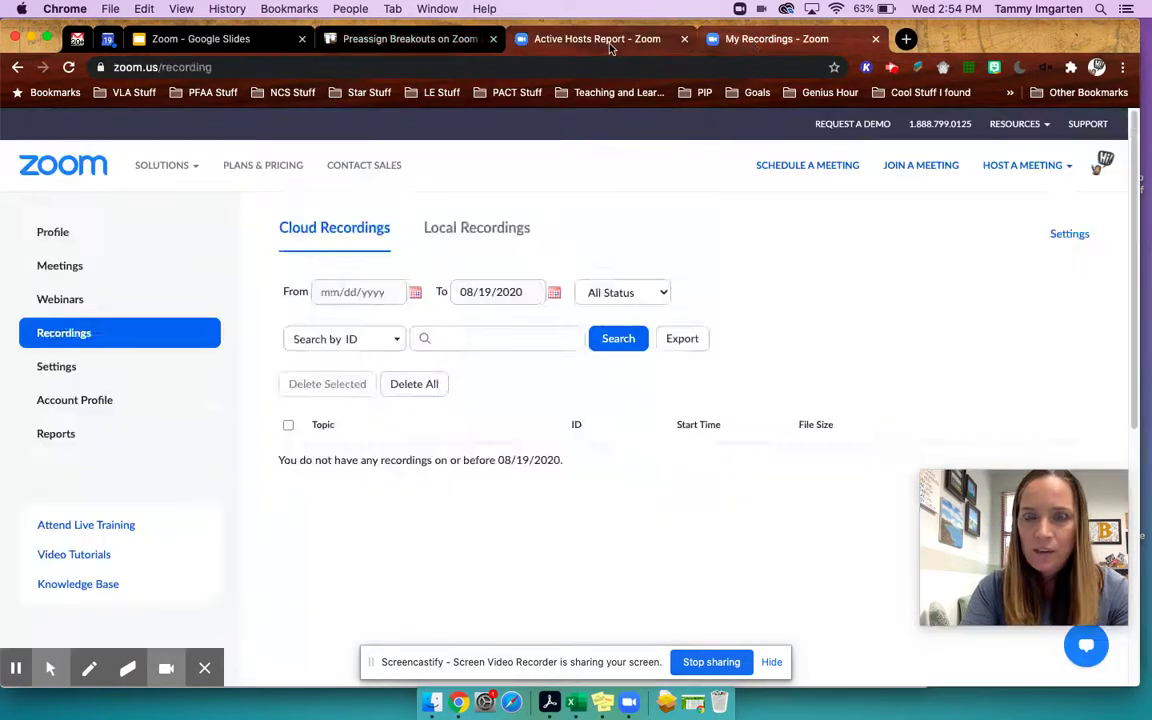
{"action": "left_click", "coordinate": [614, 45]}
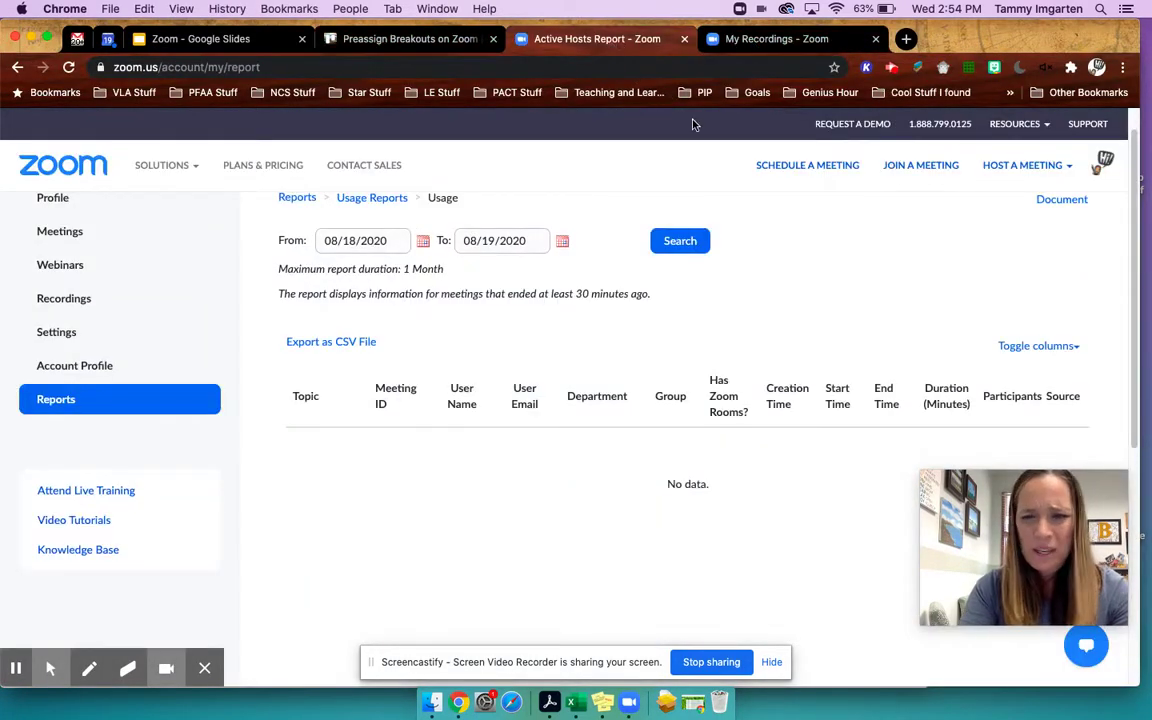
{"action": "left_click", "coordinate": [833, 167]}
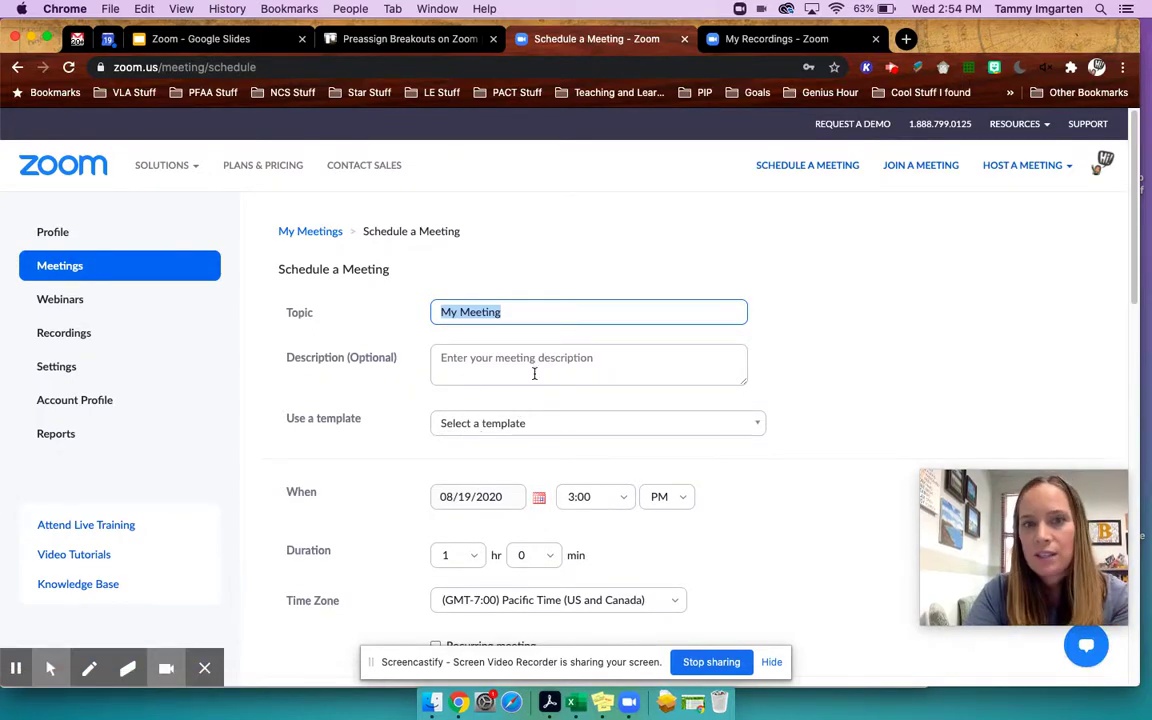
- Scroll through the new meeting form, then go back to the upcoming meetings list
{"action": "scroll", "coordinate": [496, 420], "scroll_direction": "down", "scroll_amount": 2}
{"action": "scroll", "coordinate": [488, 453], "scroll_direction": "down", "scroll_amount": 9}
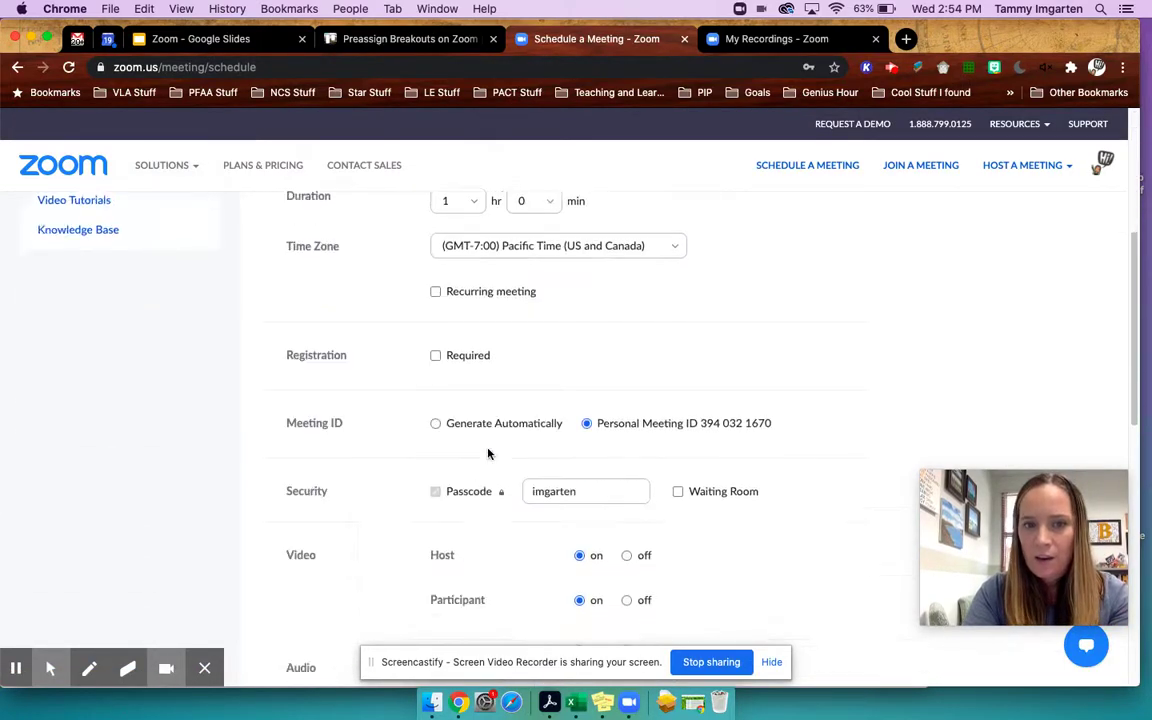
{"action": "scroll", "coordinate": [488, 453], "scroll_direction": "up", "scroll_amount": 2}
{"action": "scroll", "coordinate": [488, 453], "scroll_direction": "down", "scroll_amount": 2}
{"action": "scroll", "coordinate": [488, 453], "scroll_direction": "up", "scroll_amount": 10}
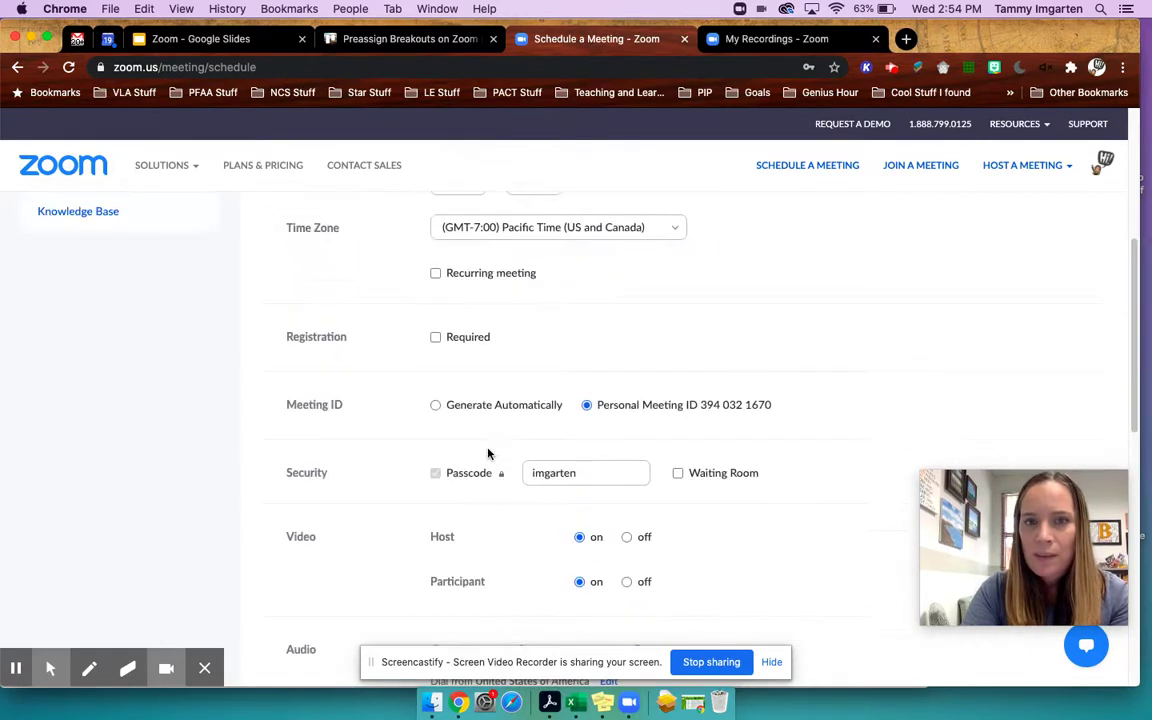
{"action": "left_click", "coordinate": [333, 237]}
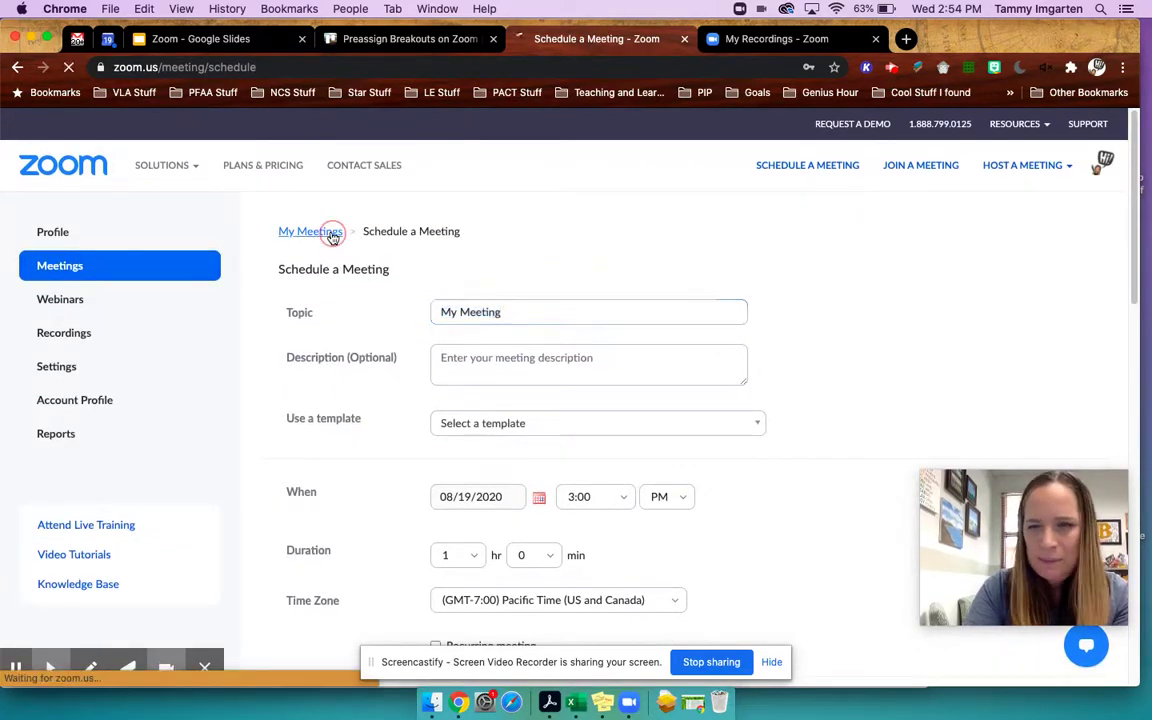
- Open the second recurring meeting and review its settings, including join before host and mute on entry
{"action": "scroll", "coordinate": [514, 517], "scroll_direction": "down", "scroll_amount": 1}
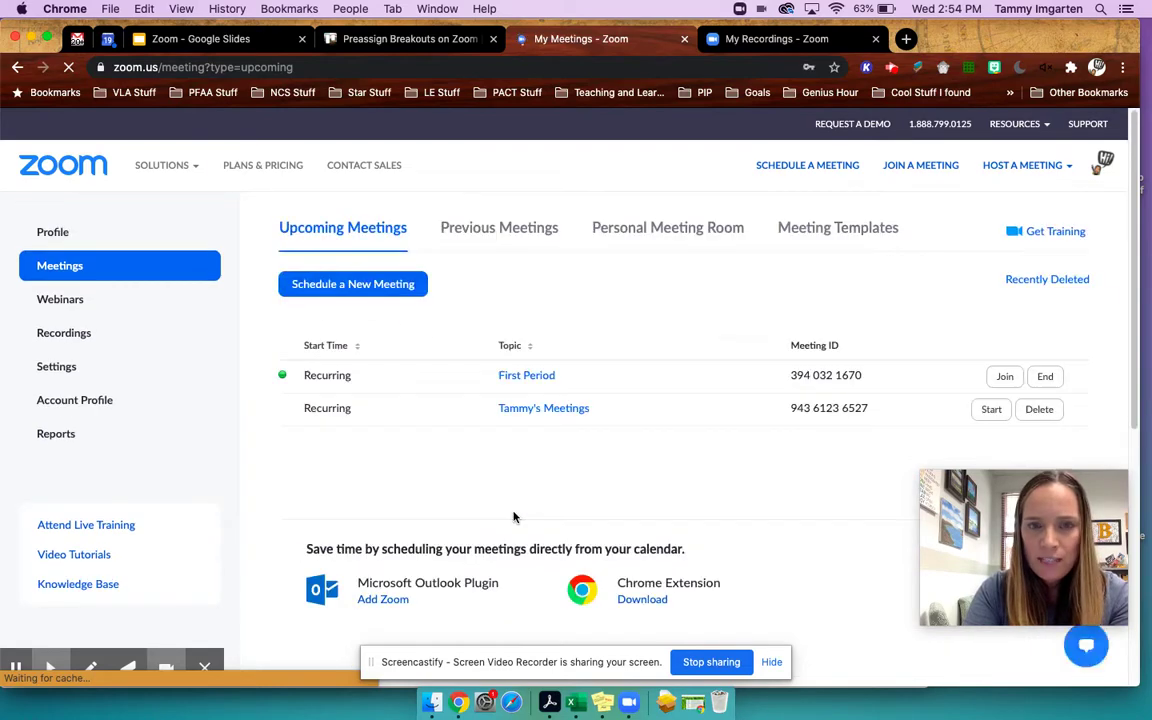
{"action": "scroll", "coordinate": [512, 517], "scroll_direction": "down", "scroll_amount": 1}
{"action": "left_click", "coordinate": [572, 388]}
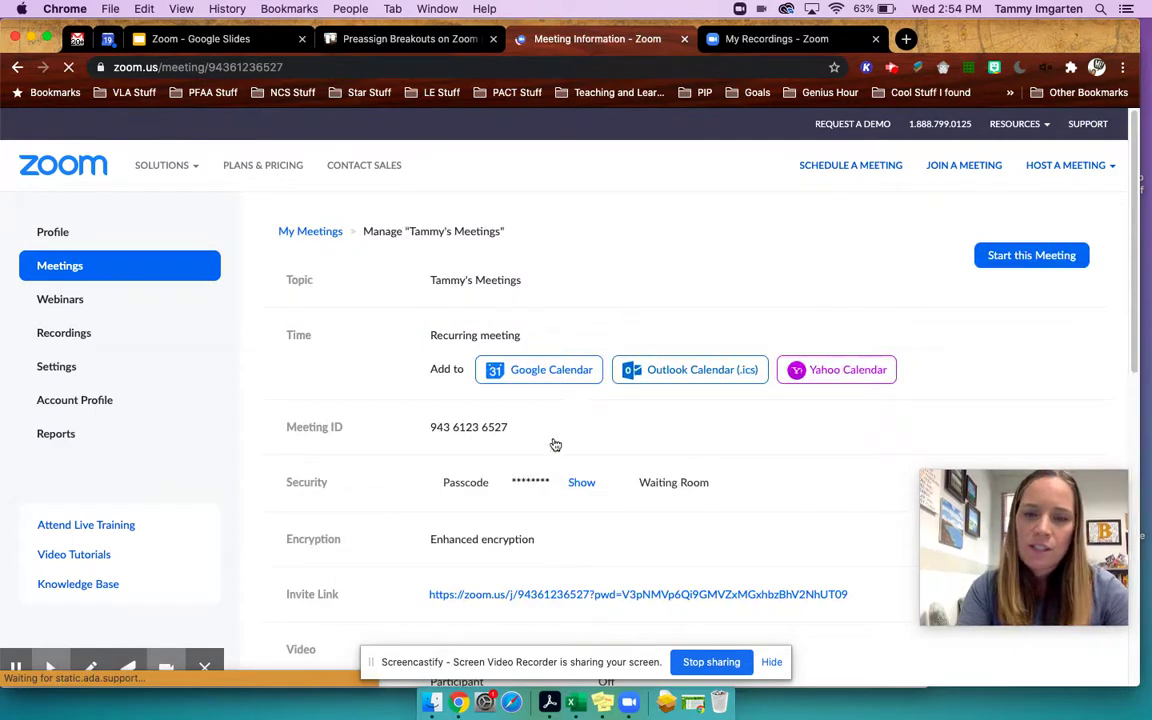
{"action": "scroll", "coordinate": [551, 450], "scroll_direction": "down", "scroll_amount": 5}
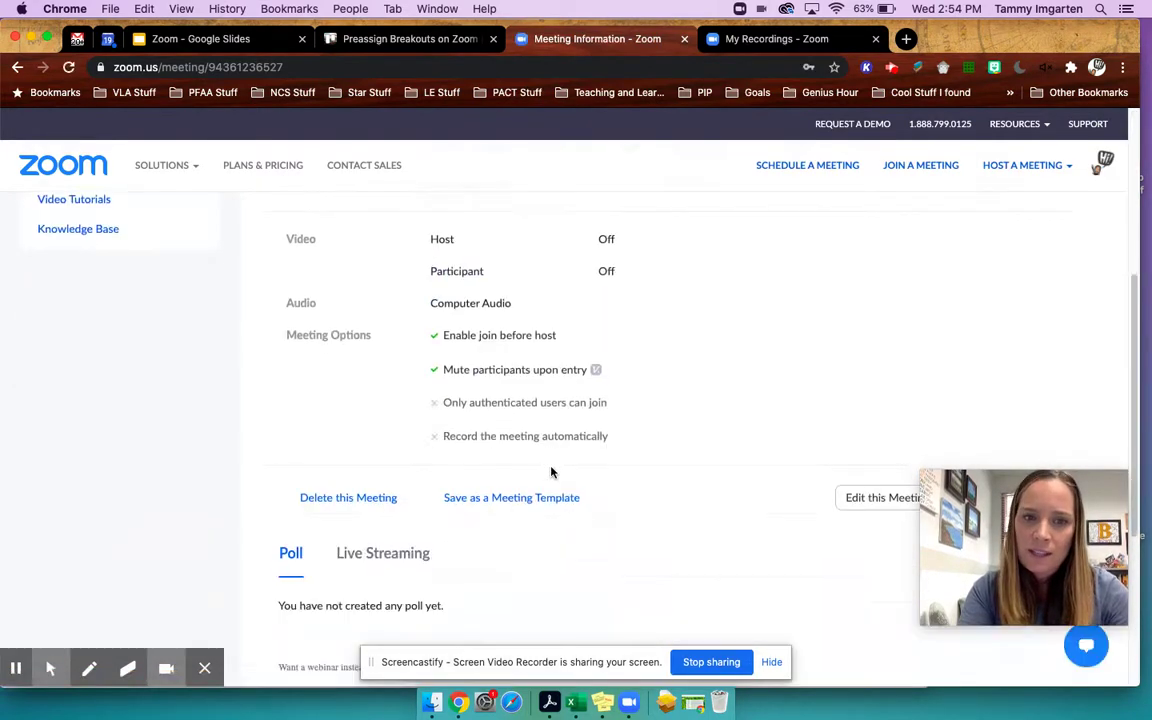
{"action": "scroll", "coordinate": [551, 472], "scroll_direction": "down", "scroll_amount": 1}
{"action": "scroll", "coordinate": [551, 472], "scroll_direction": "up", "scroll_amount": 2}
{"action": "scroll", "coordinate": [551, 472], "scroll_direction": "up", "scroll_amount": 1}
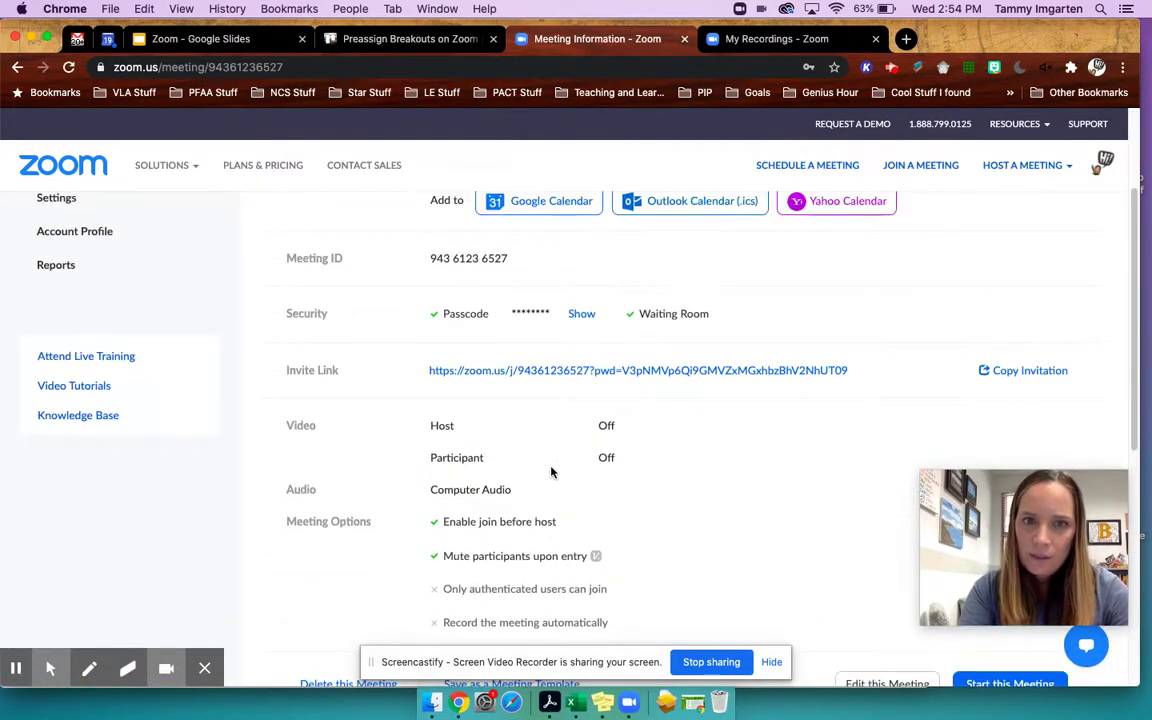
{"action": "scroll", "coordinate": [551, 472], "scroll_direction": "down", "scroll_amount": 3}
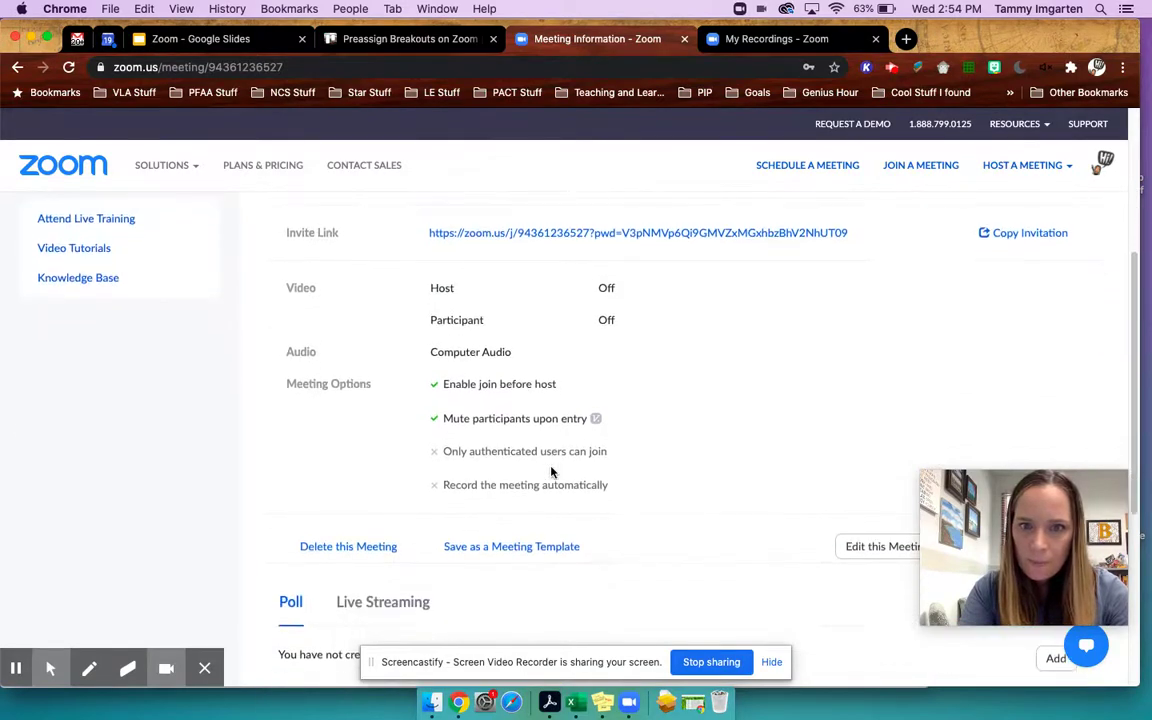
- Enable Breakout Room pre-assign in the meeting's options and bring up the breakout_room_sample spreadsheet
{"action": "left_click", "coordinate": [880, 481]}
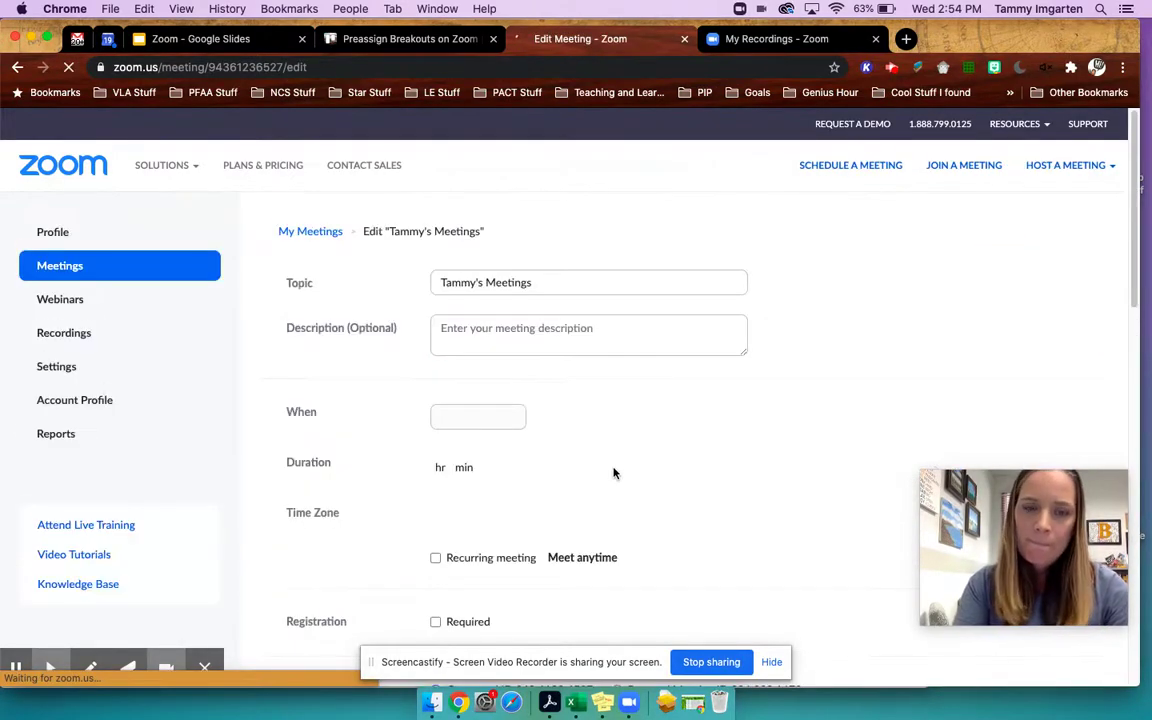
{"action": "scroll", "coordinate": [612, 470], "scroll_direction": "down", "scroll_amount": 5}
{"action": "scroll", "coordinate": [614, 473], "scroll_direction": "down", "scroll_amount": 5}
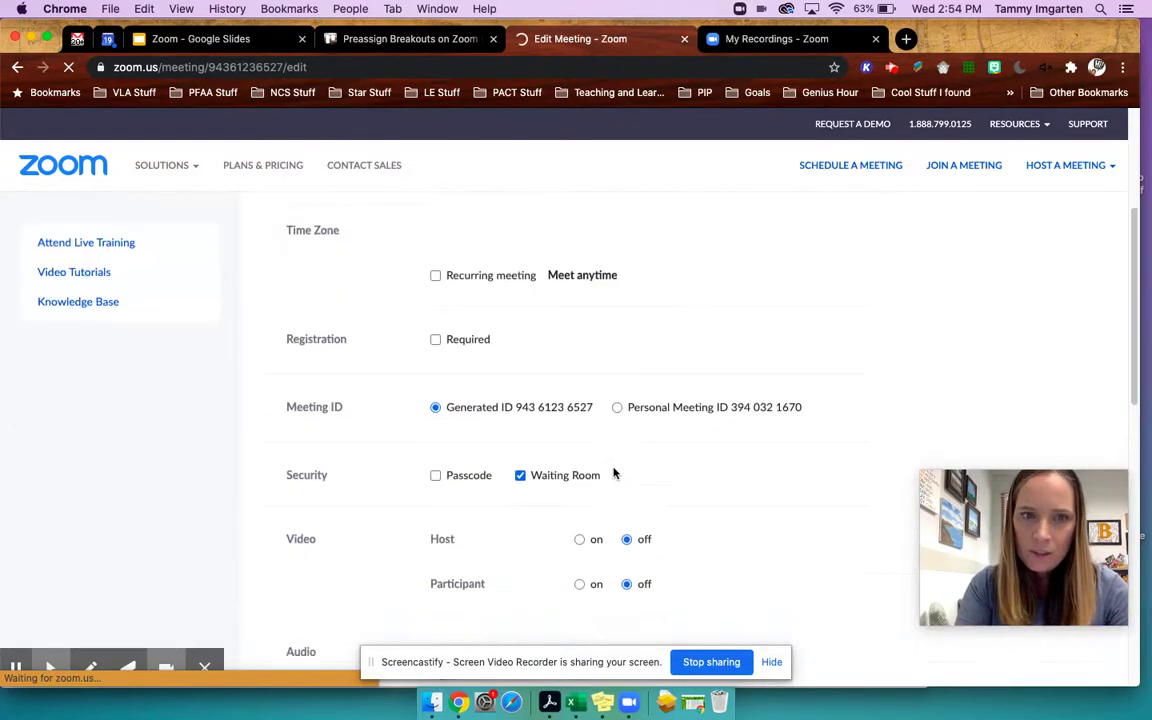
{"action": "scroll", "coordinate": [614, 473], "scroll_direction": "down", "scroll_amount": 5}
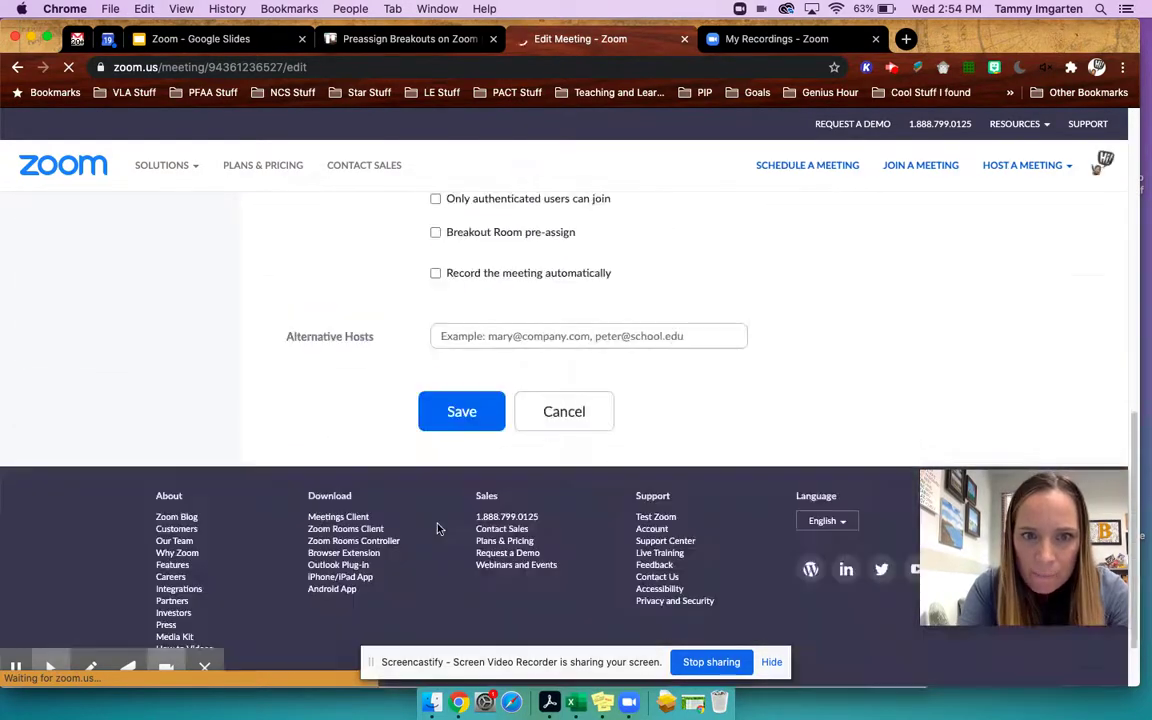
{"action": "left_click", "coordinate": [435, 232]}
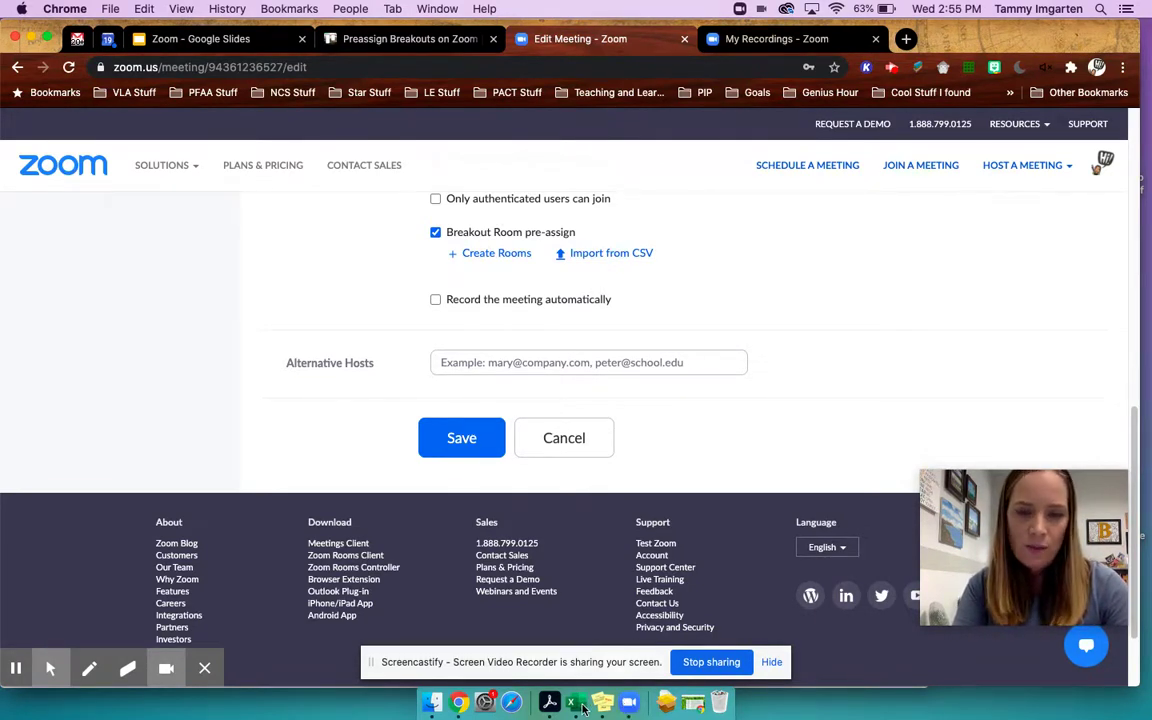
{"action": "left_click", "coordinate": [578, 705]}
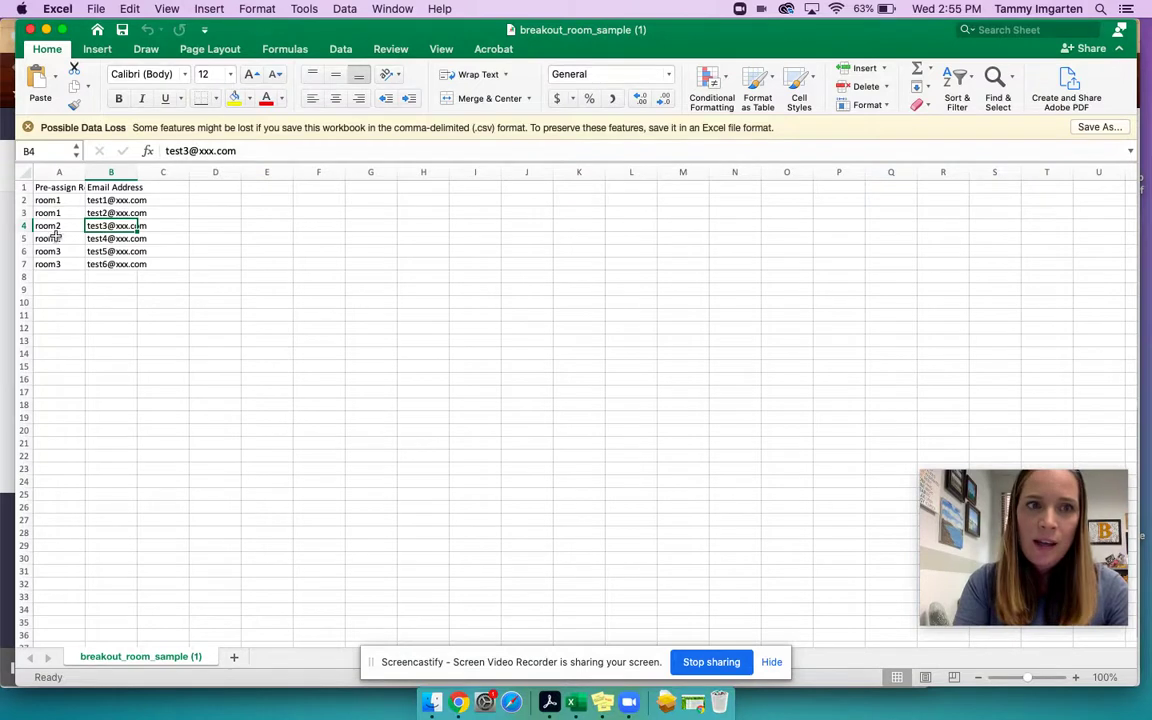
- Point out the room1 entry in column A, then return to Chrome's Edit Meeting page
{"action": "left_click", "coordinate": [52, 199]}
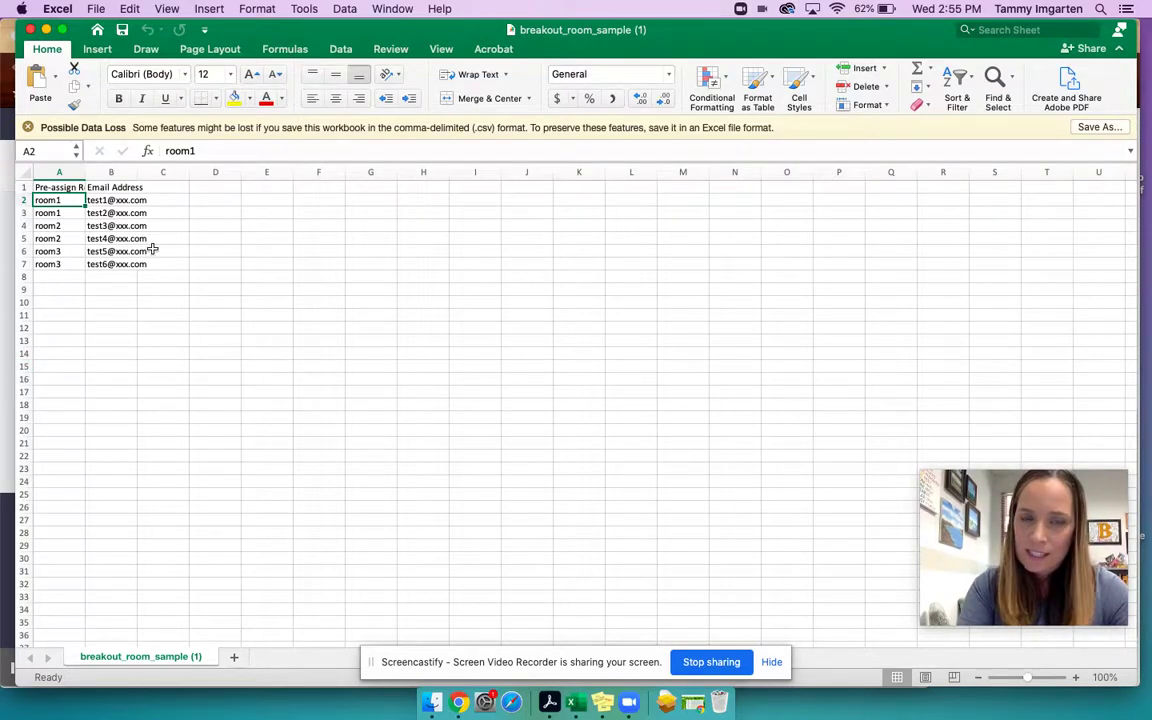
{"action": "key", "text": "super+Tab"}
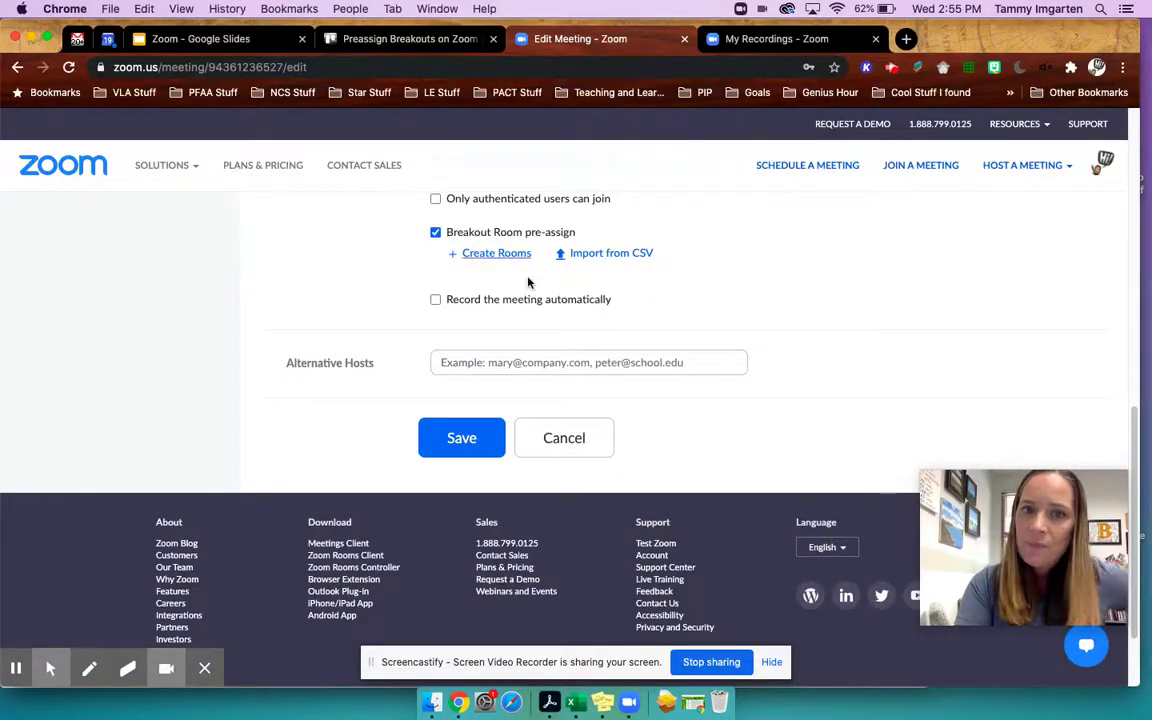
- Show the four breakout rooms in the Zoom meeting, then switch to the Google Slides agenda tab
{"action": "scroll", "coordinate": [474, 248], "scroll_direction": "up", "scroll_amount": 2}
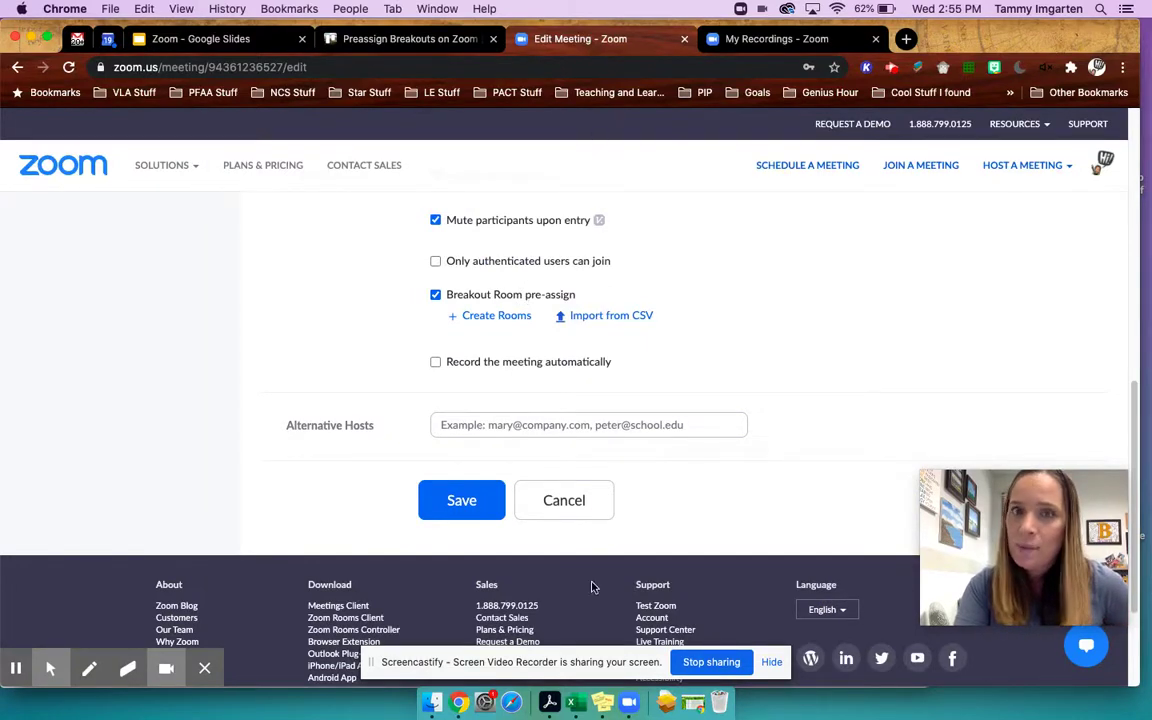
{"action": "left_click", "coordinate": [630, 704]}
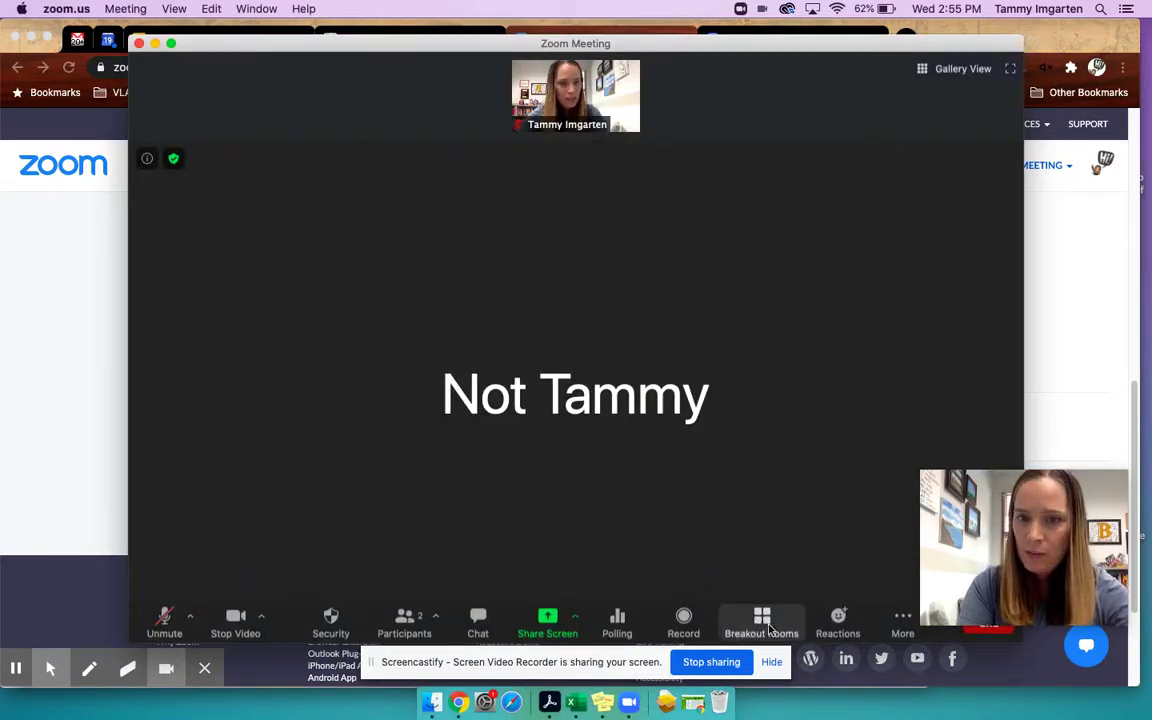
{"action": "left_click", "coordinate": [762, 625]}
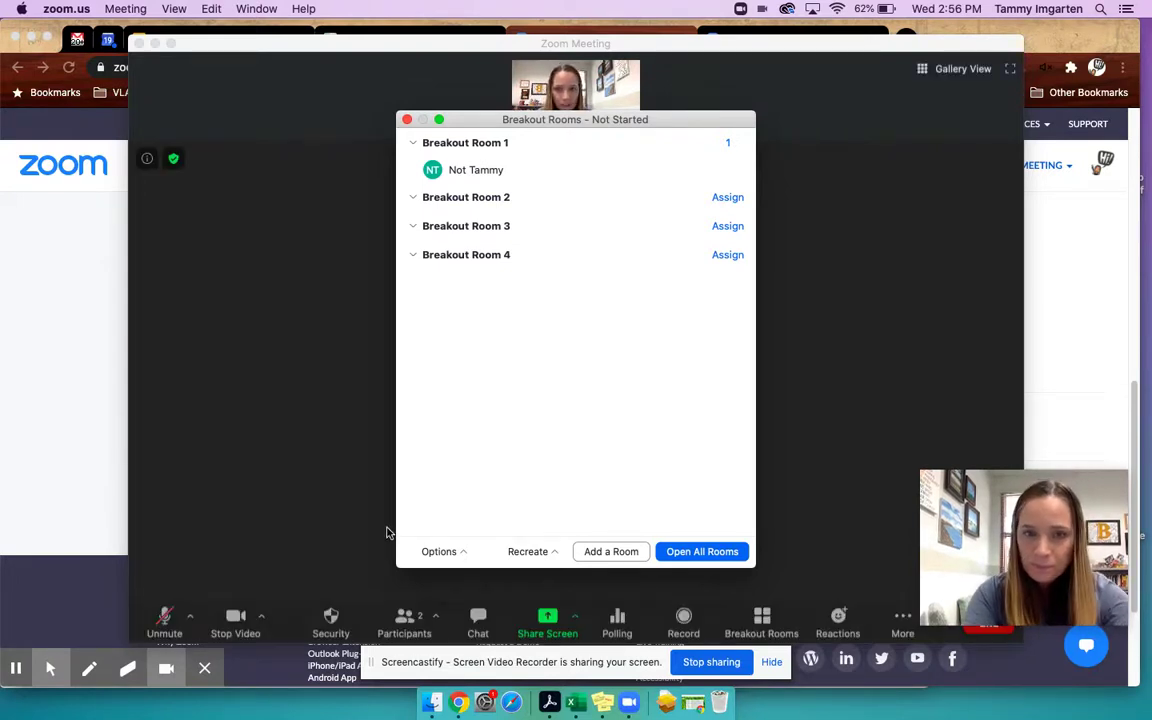
{"action": "left_click", "coordinate": [486, 705]}
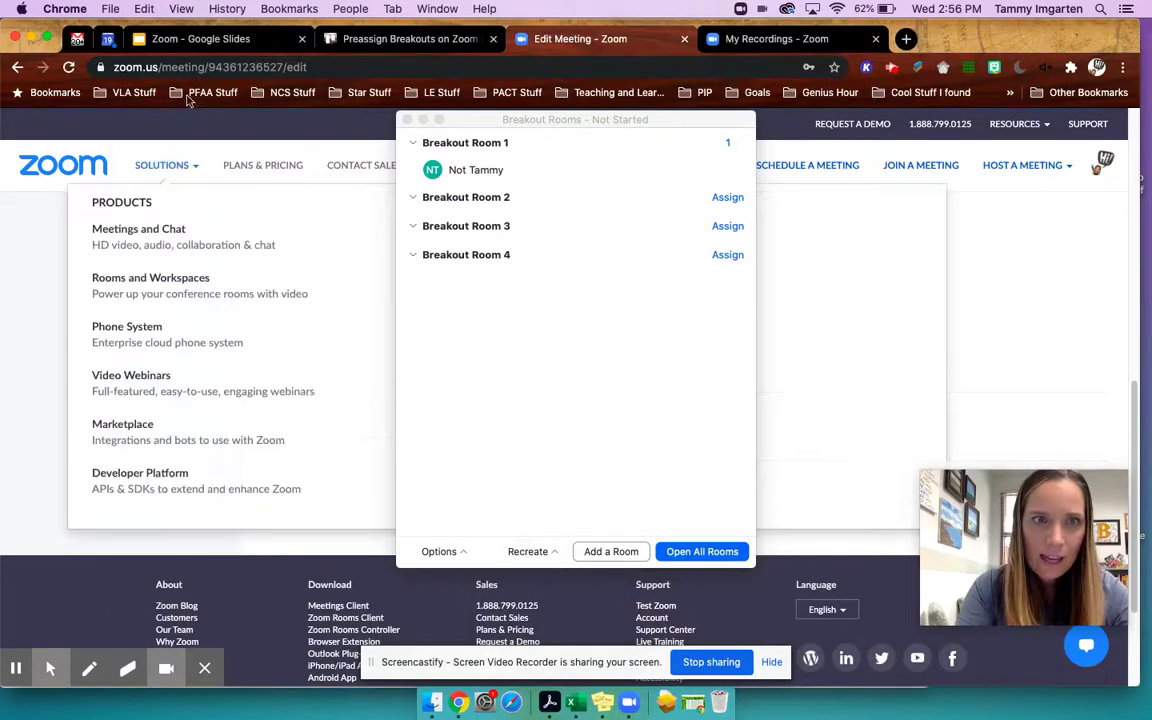
{"action": "left_click", "coordinate": [194, 46]}
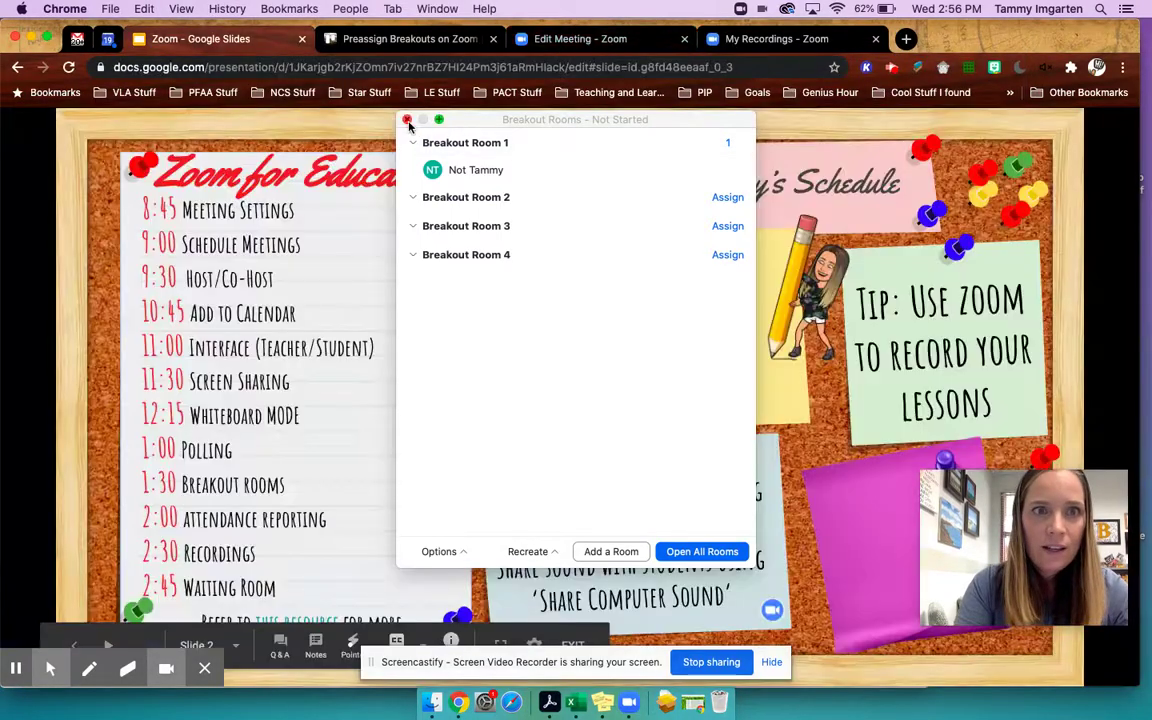
- Close the Breakout Rooms window to reveal the Today's Schedule slide
{"action": "left_click", "coordinate": [407, 119]}
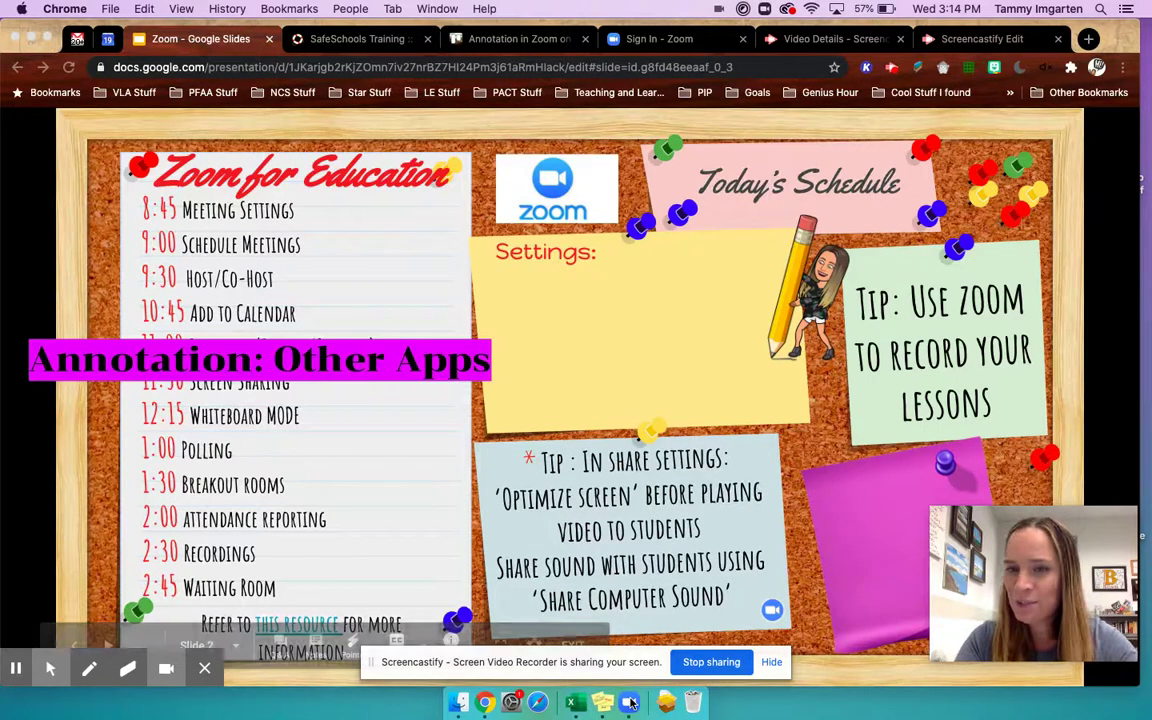
- Share the Google Chrome window with the agenda slides and bring up the annotation toolbar
{"action": "left_click", "coordinate": [630, 703]}
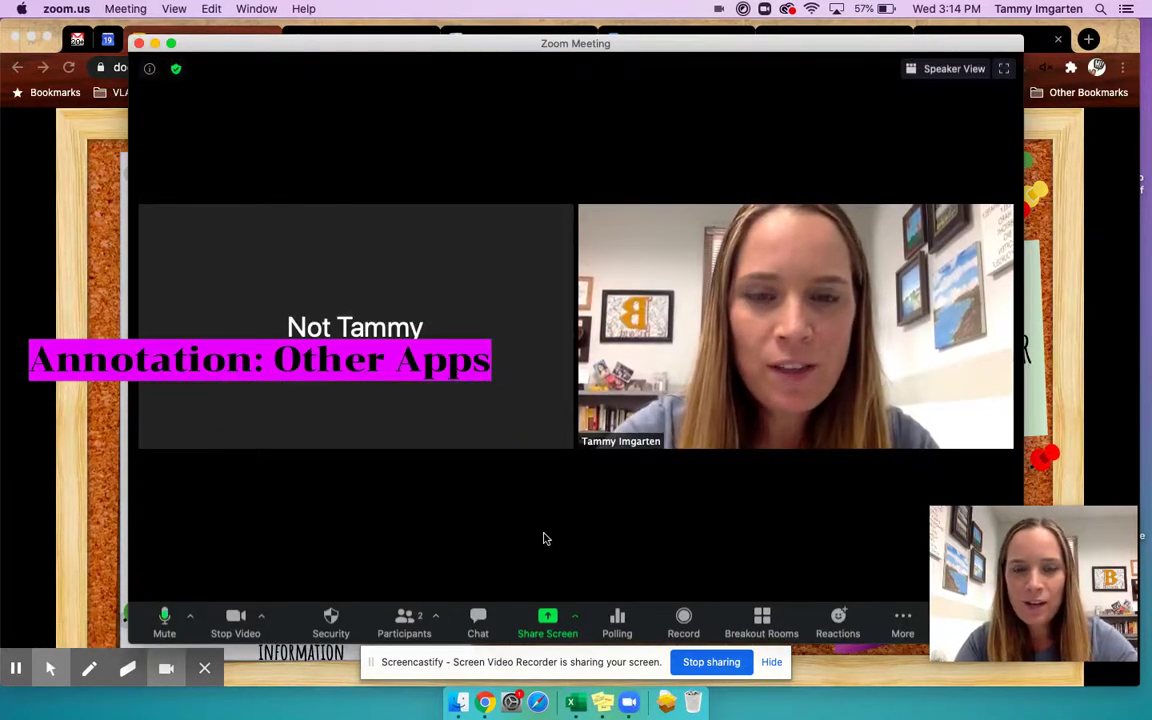
{"action": "left_click", "coordinate": [548, 620]}
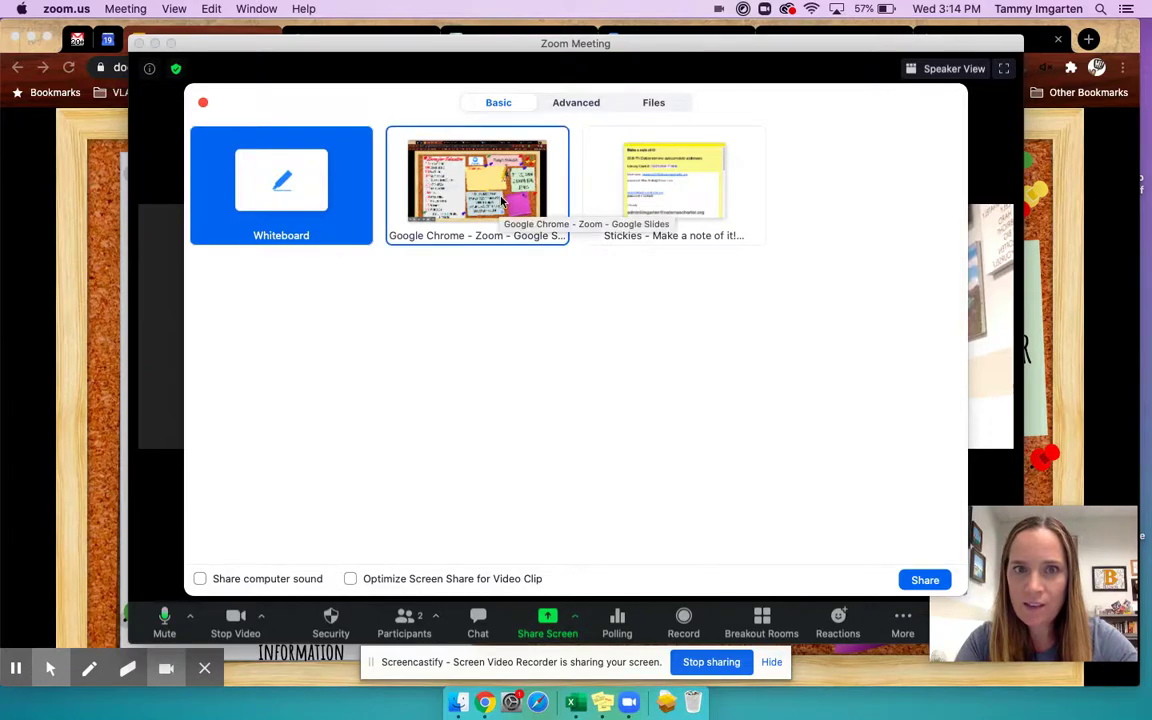
{"action": "left_click", "coordinate": [411, 172]}
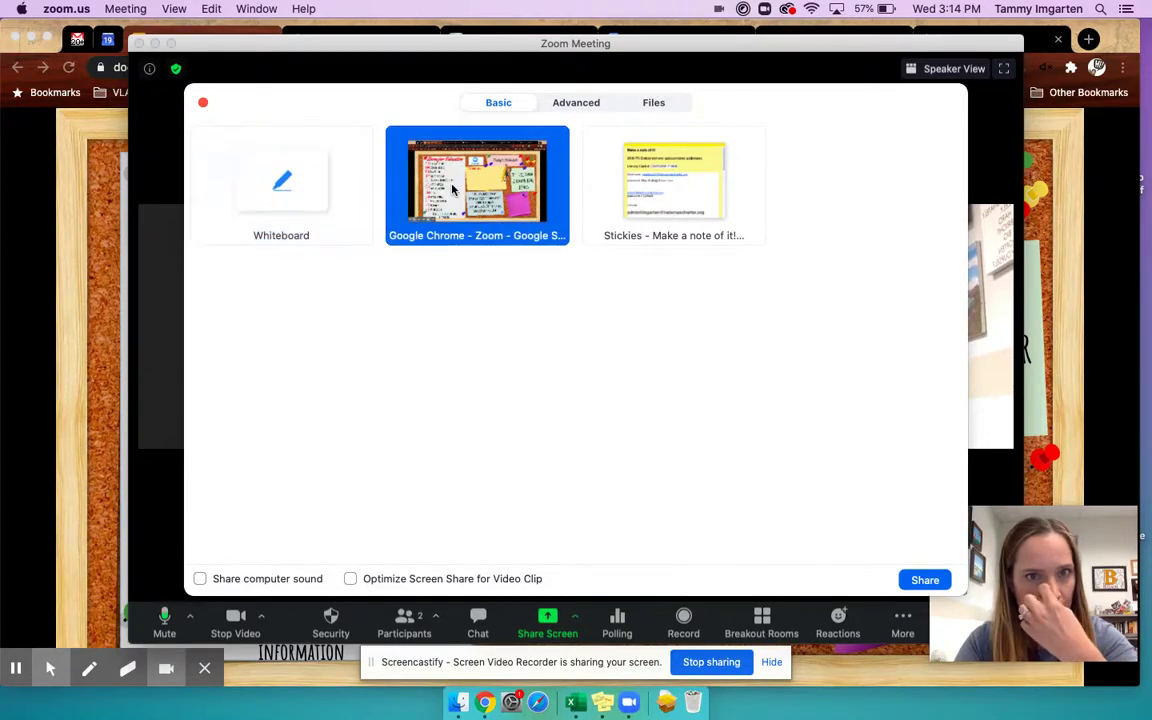
{"action": "left_click", "coordinate": [925, 579]}
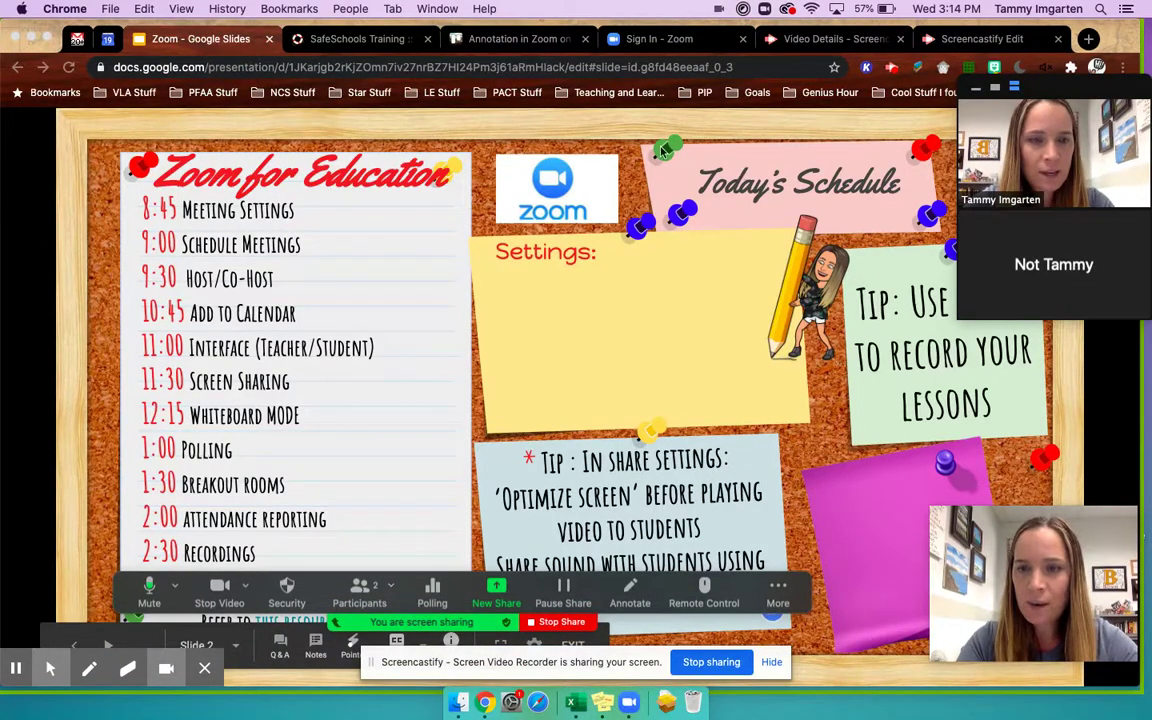
{"action": "left_click", "coordinate": [632, 600]}
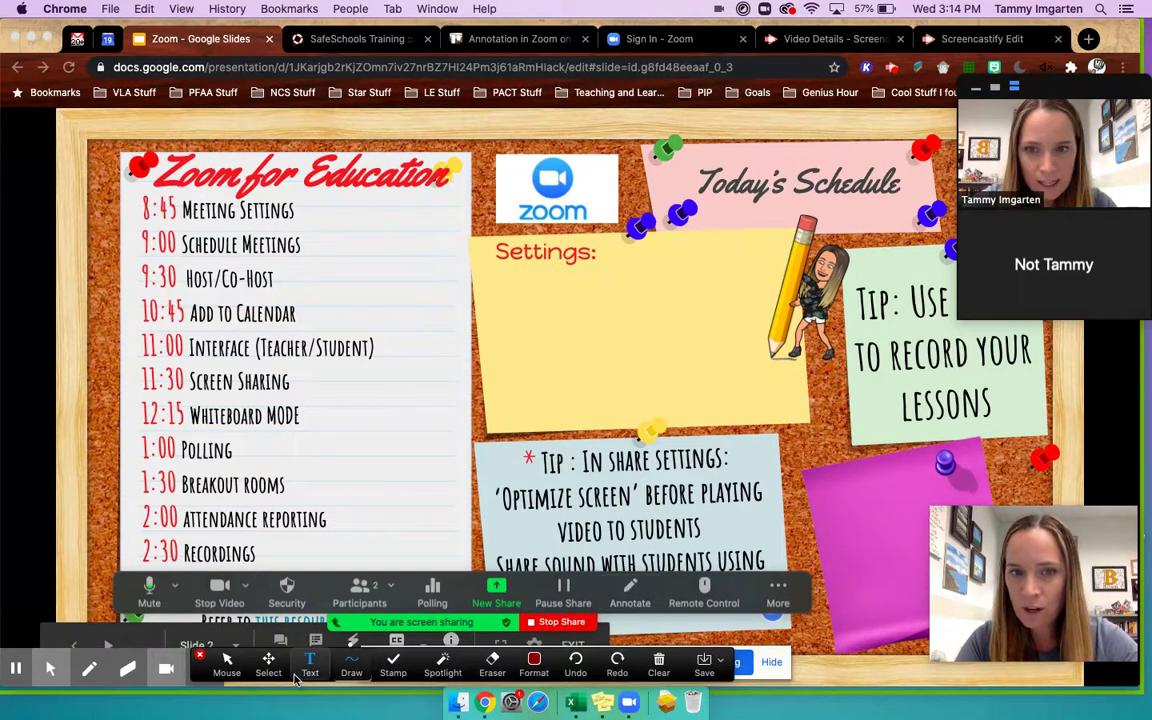
- Draw a red '/annot' note beside Whiteboard MODE on the shared slide
{"action": "left_click", "coordinate": [351, 662]}
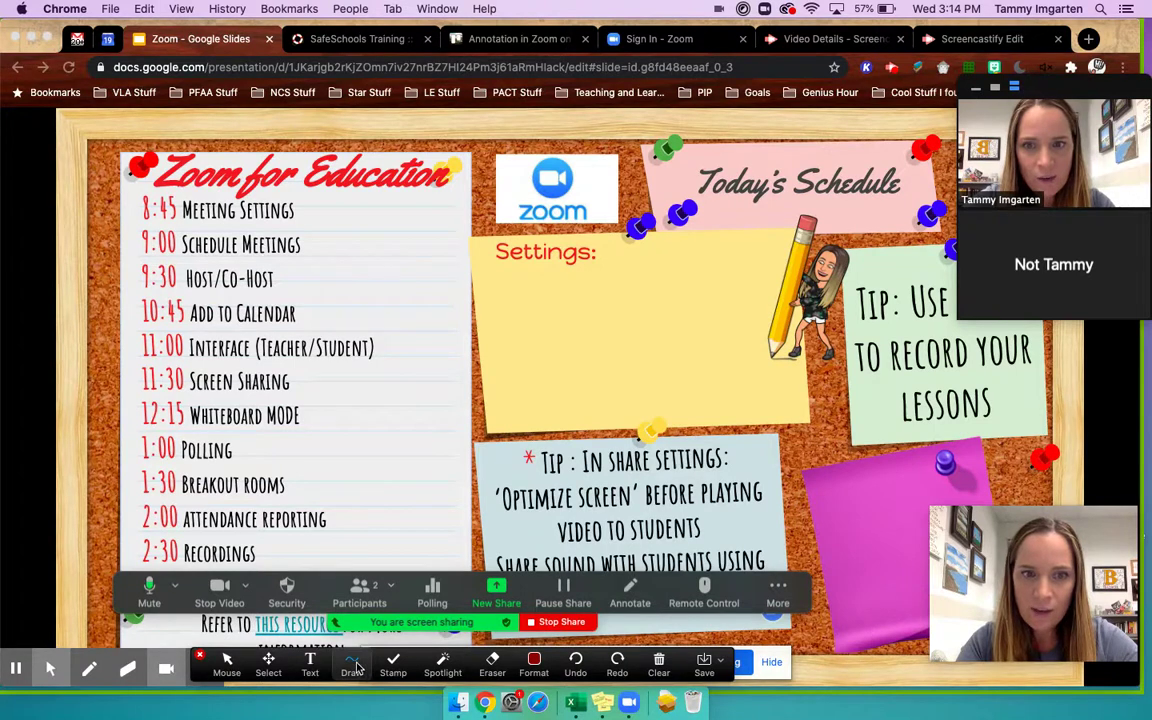
{"action": "mouse_move", "coordinate": [302, 440]}
{"action": "left_mouse_down"}
{"action": "mouse_move", "coordinate": [324, 400]}
{"action": "mouse_move", "coordinate": [327, 422]}
{"action": "mouse_move", "coordinate": [416, 416]}
{"action": "left_mouse_up"}
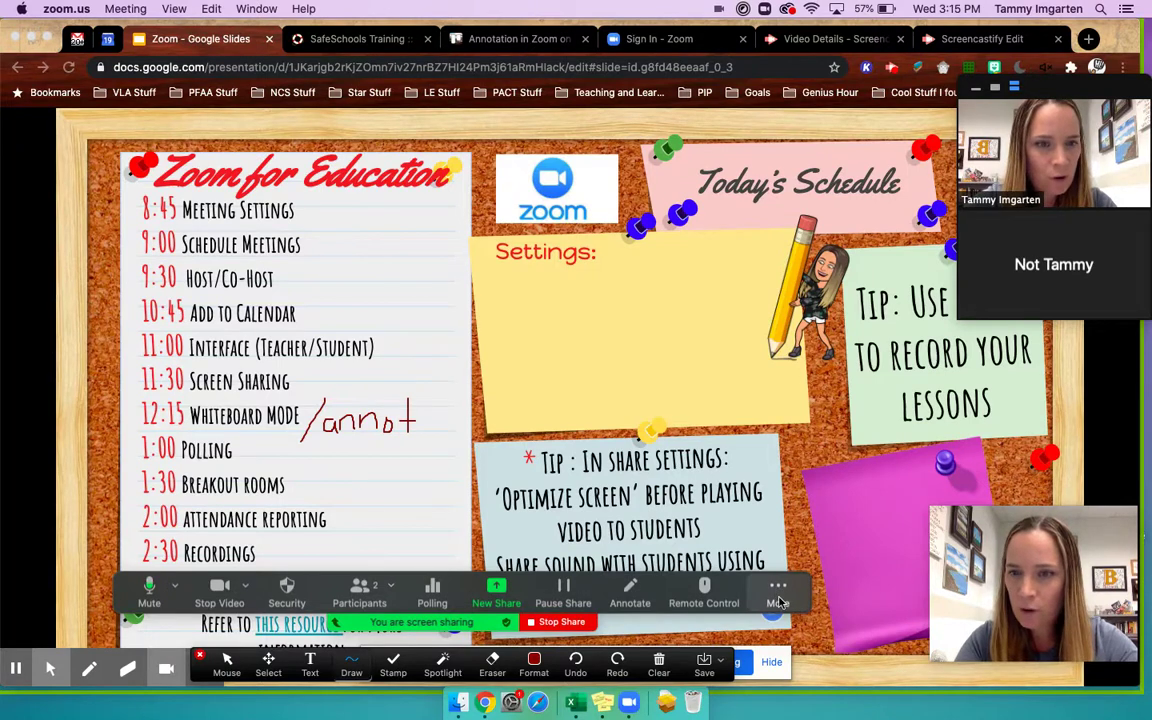
{"action": "left_click", "coordinate": [779, 600]}
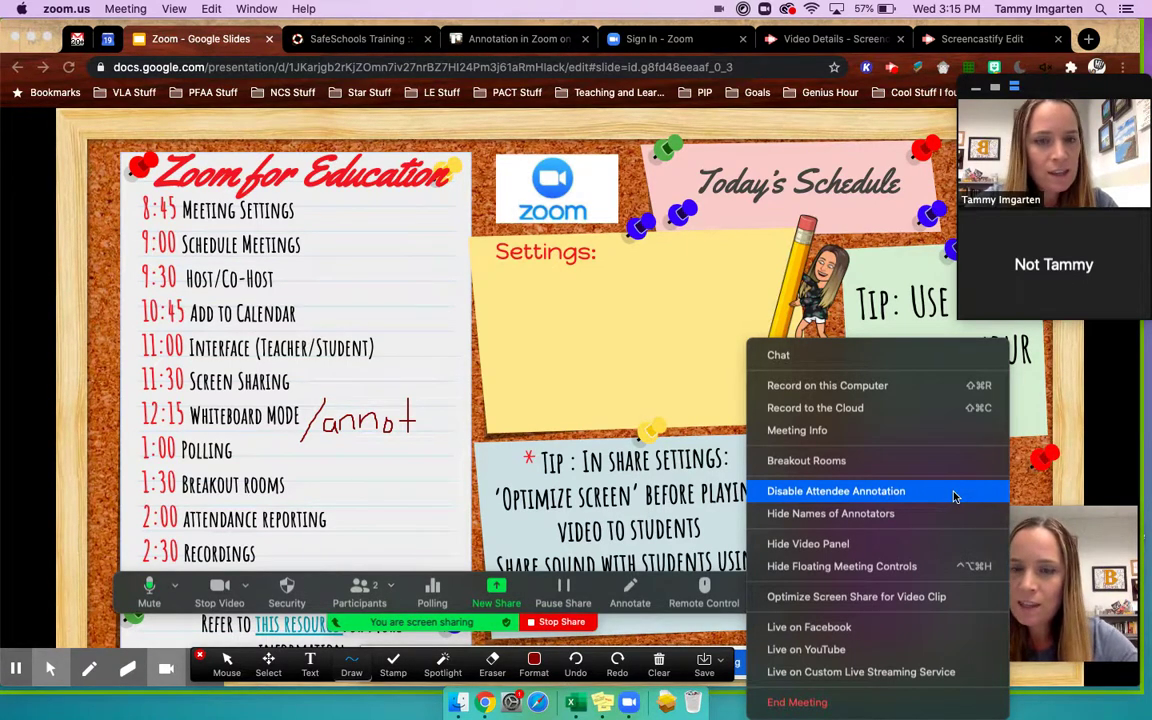
- Disable attendee annotation on the shared screen
{"action": "left_click", "coordinate": [890, 493]}
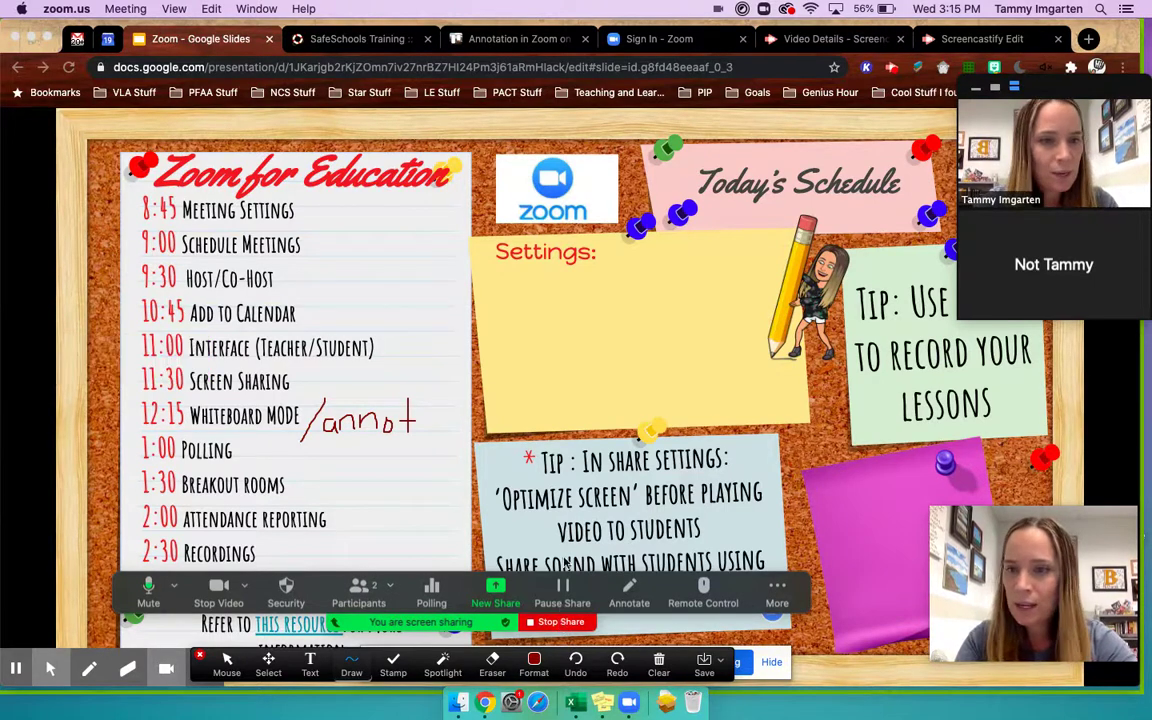
{"action": "mouse_move", "coordinate": [1090, 163]}
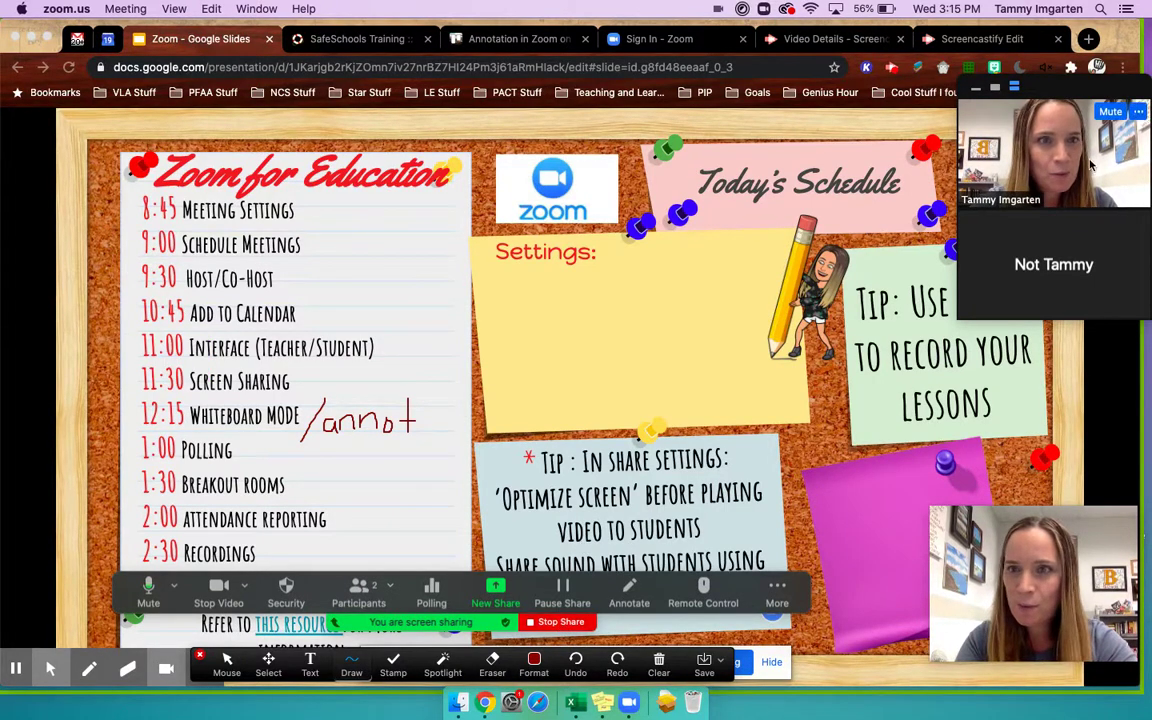
{"action": "left_click", "coordinate": [1138, 111]}
{"action": "left_click", "coordinate": [897, 318]}
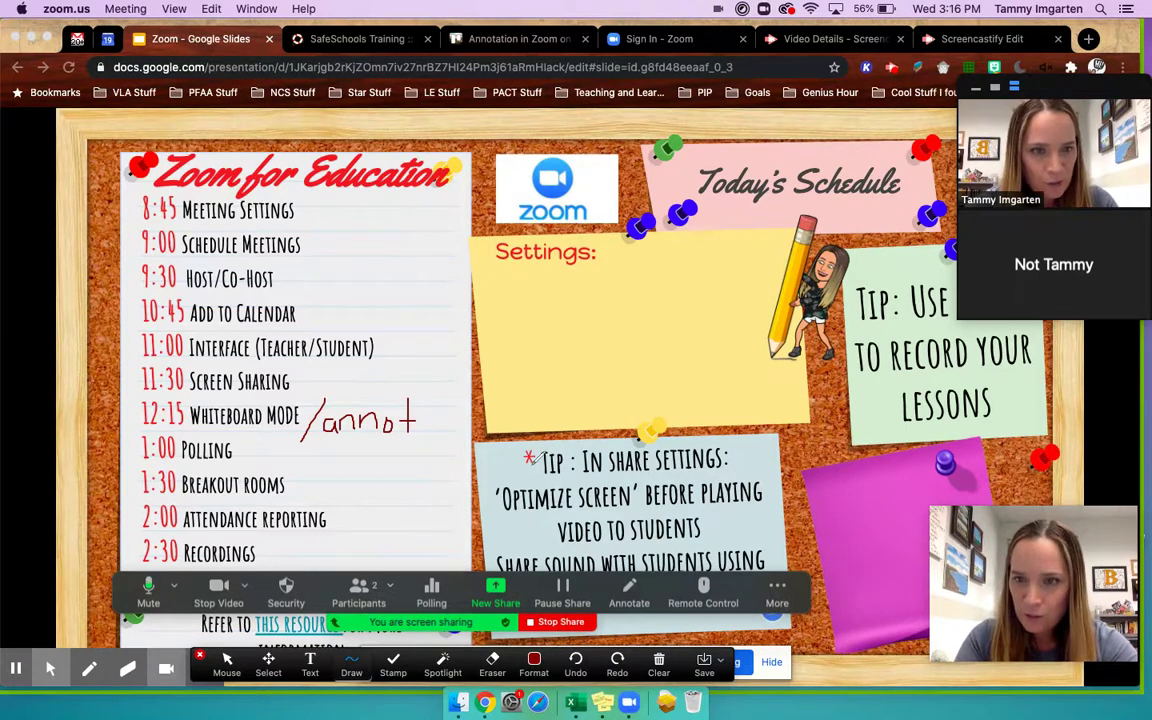
- Close the annotation toolbar and re-enable attendee annotation
{"action": "mouse_move", "coordinate": [1097, 133]}
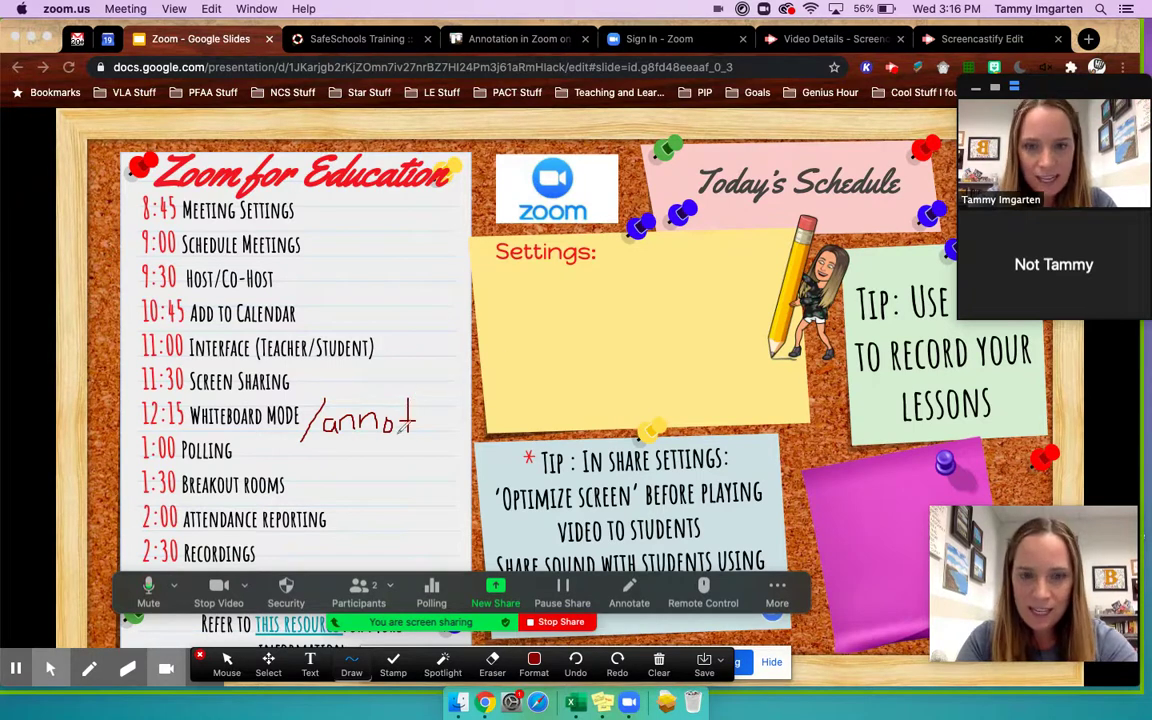
{"action": "left_click", "coordinate": [631, 594]}
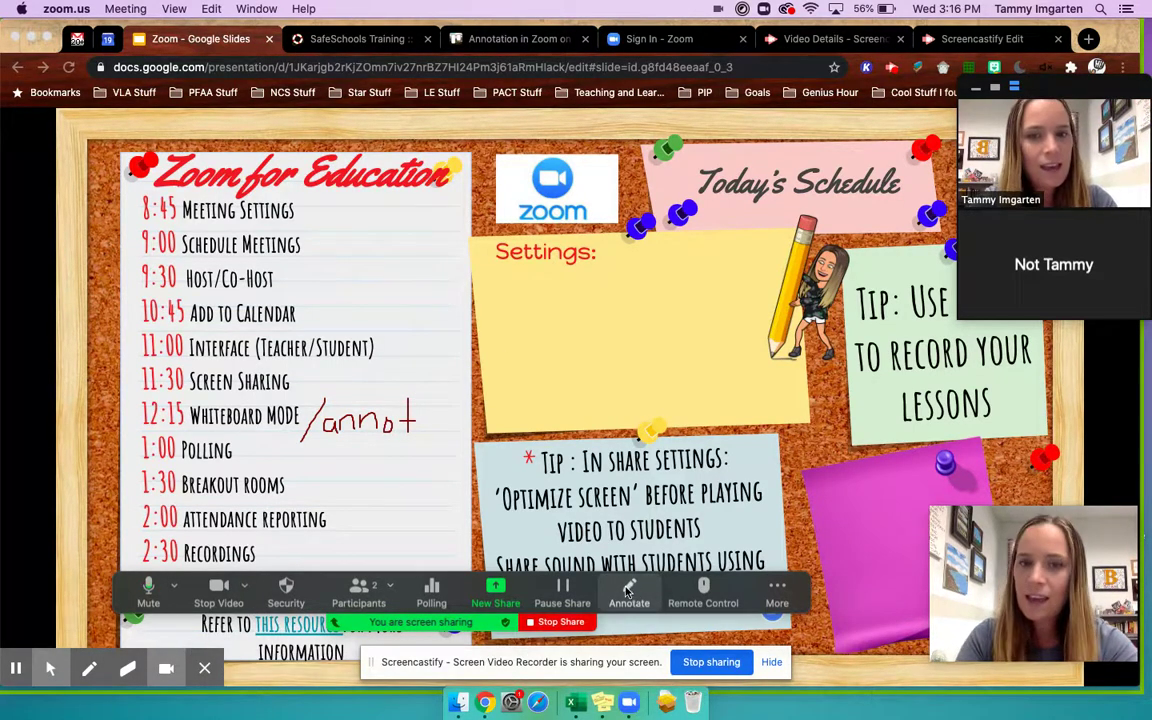
{"action": "left_click", "coordinate": [777, 590]}
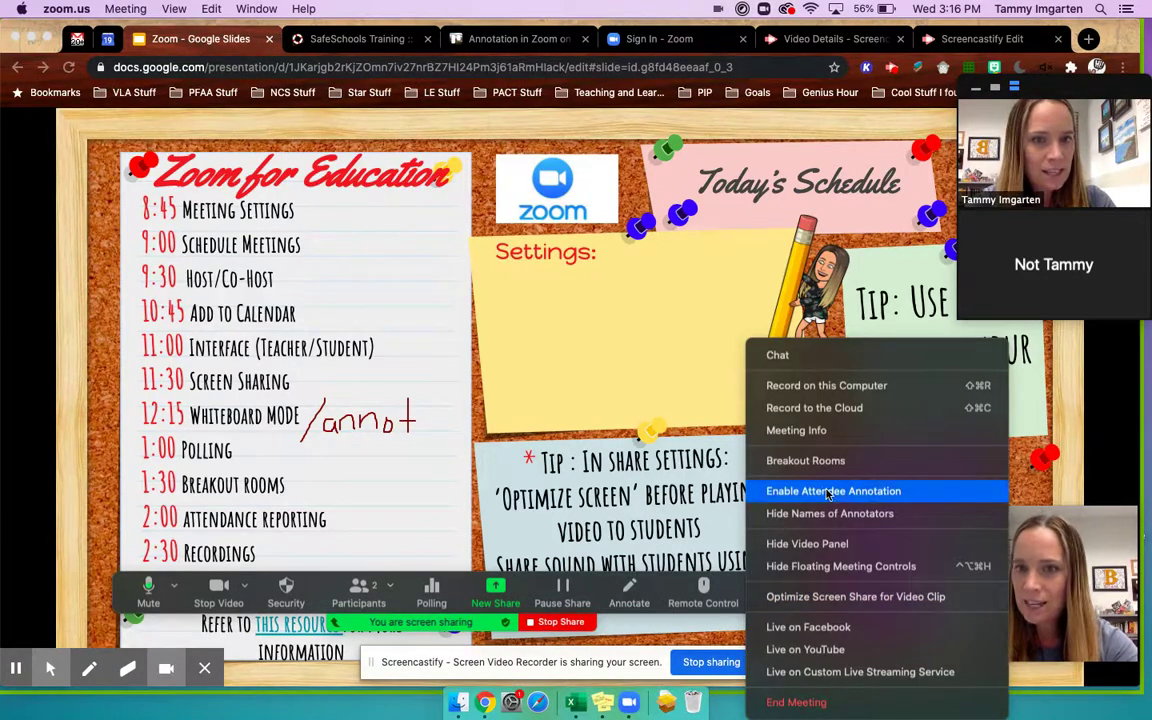
{"action": "left_click", "coordinate": [926, 496]}
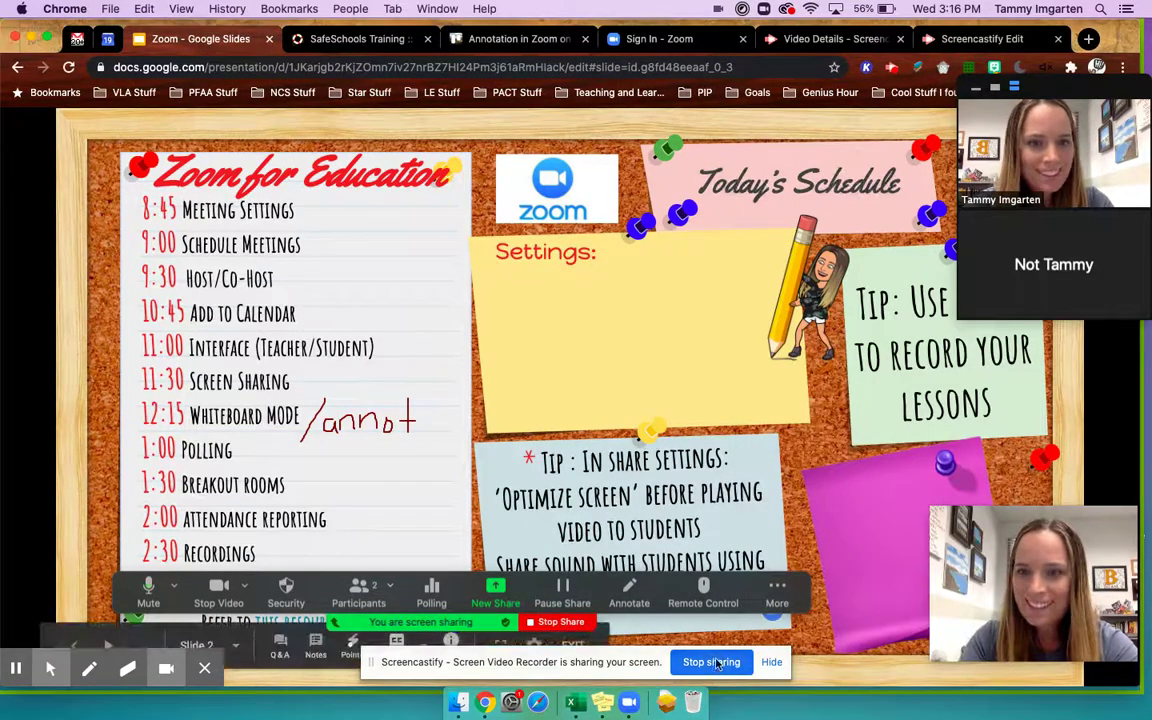